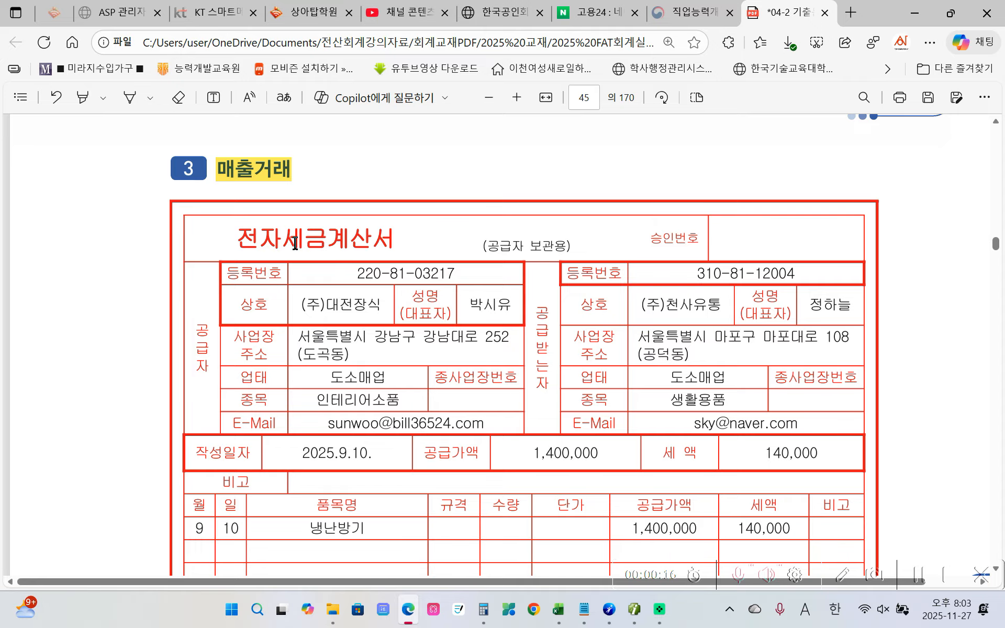
# Highlight "세금계산서" in the electronic tax invoice title in yellow
pyautogui.moveTo(283, 242); pyautogui.dragTo(396, 241)
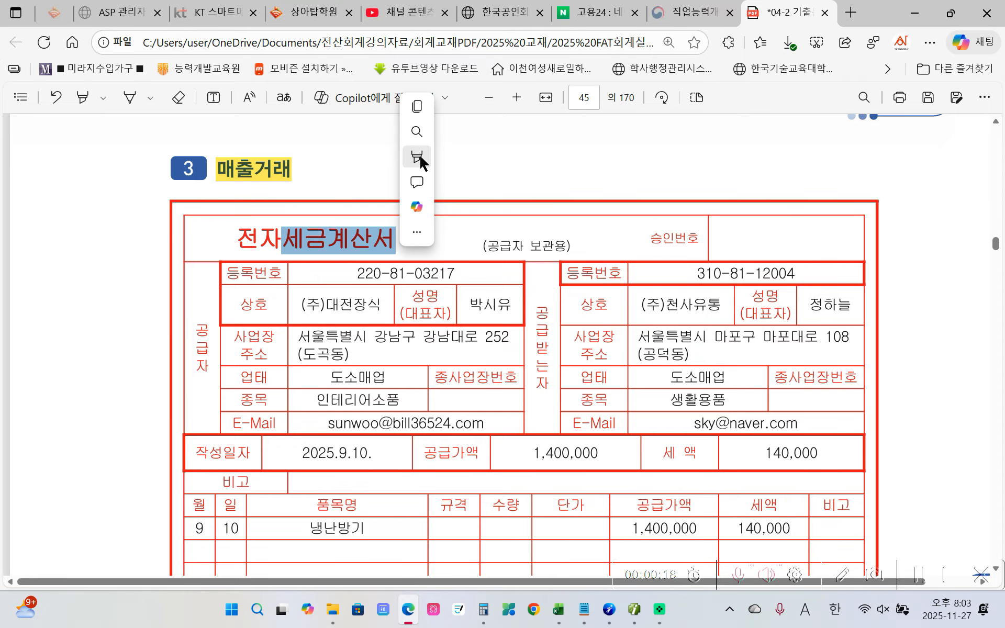
pyautogui.moveTo(419, 154)
pyautogui.click(597, 157)
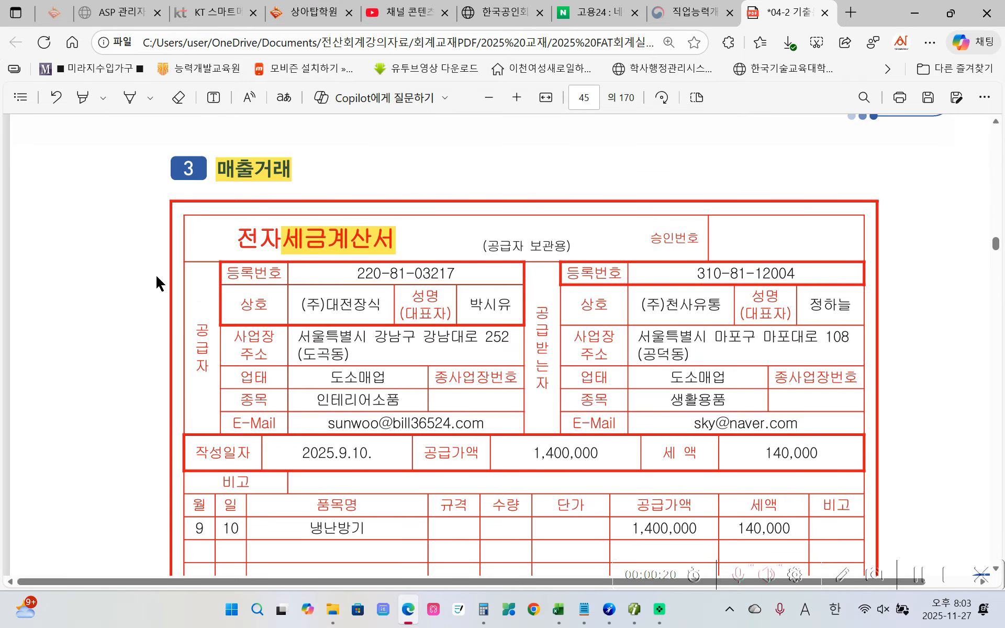
# Highlight the acquisition cost 2,000,000원 and accumulated depreciation 800,000원 in the asset table in yellow
pyautogui.scroll(-4, 156, 335)
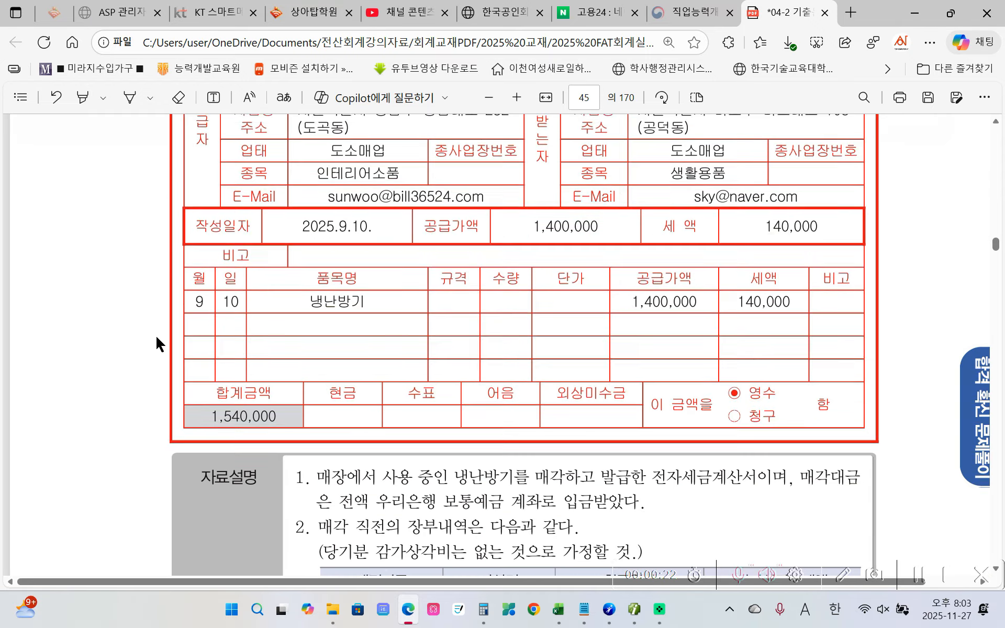
pyautogui.scroll(-1, 155, 328)
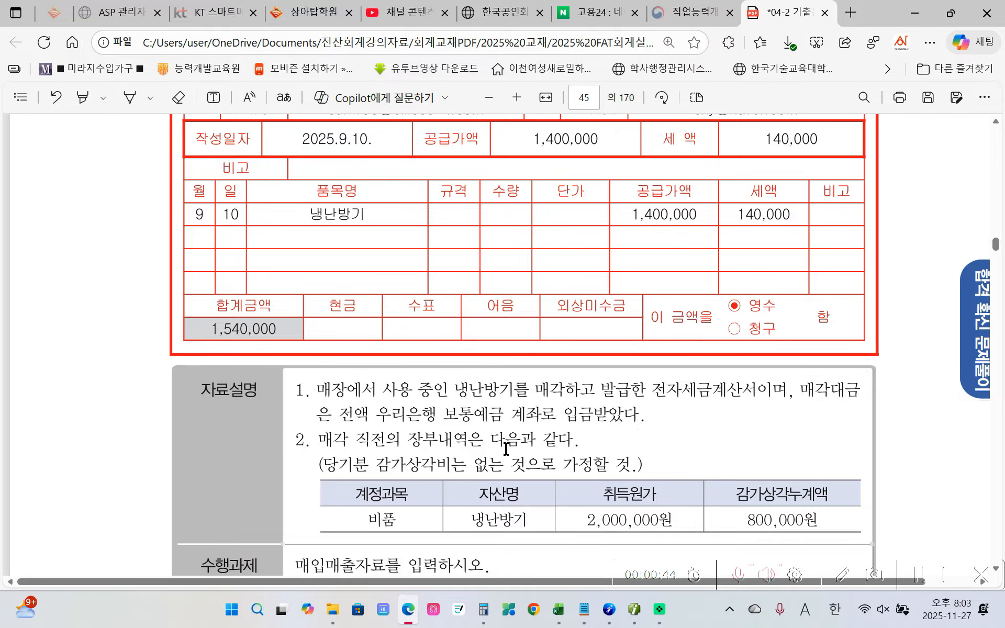
pyautogui.scroll(-3, 498, 458)
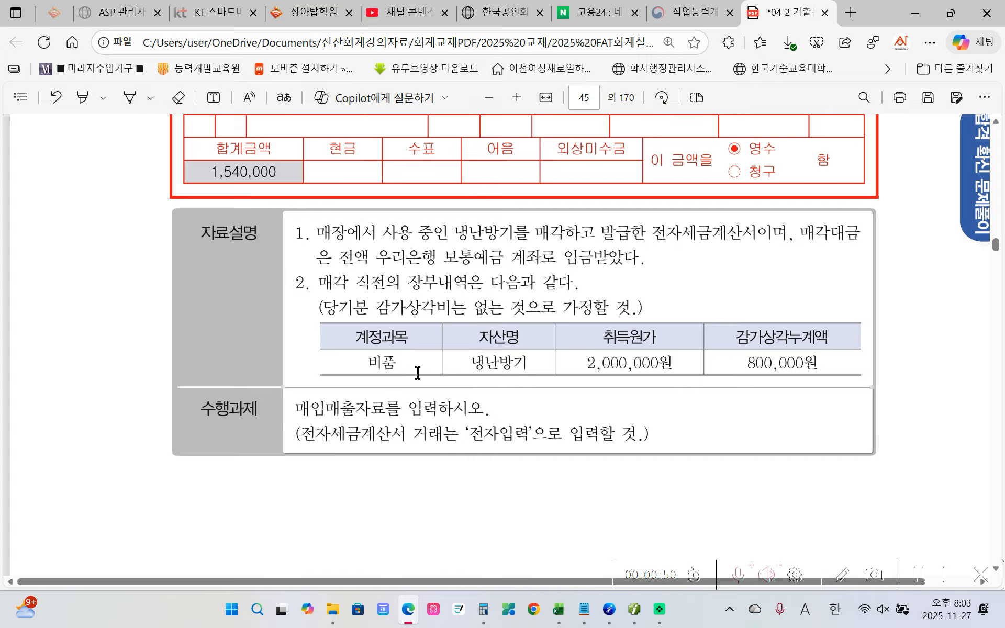
pyautogui.moveTo(585, 362); pyautogui.dragTo(672, 364)
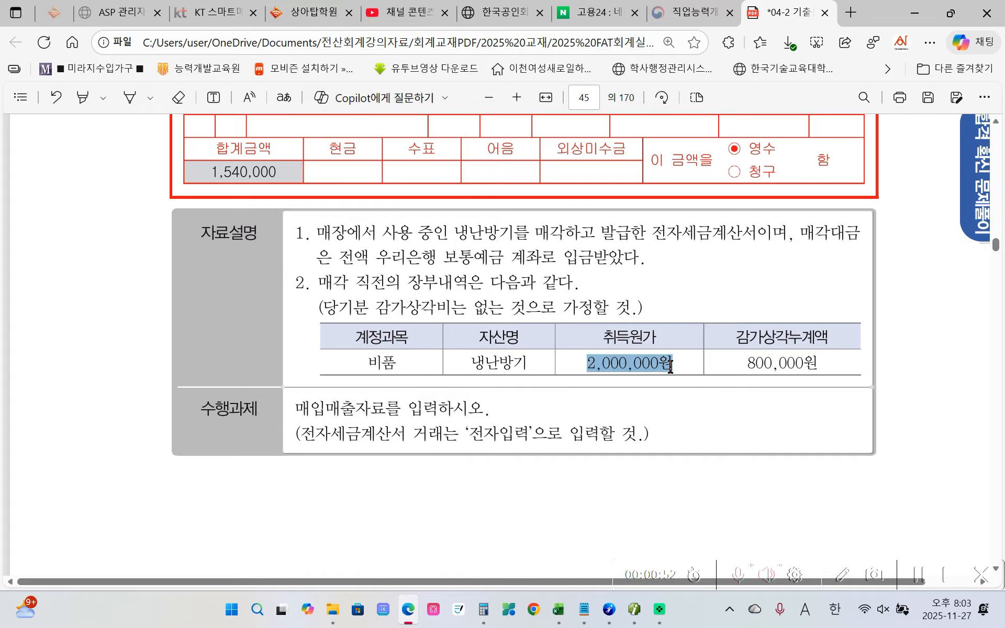
pyautogui.rightClick(677, 367)
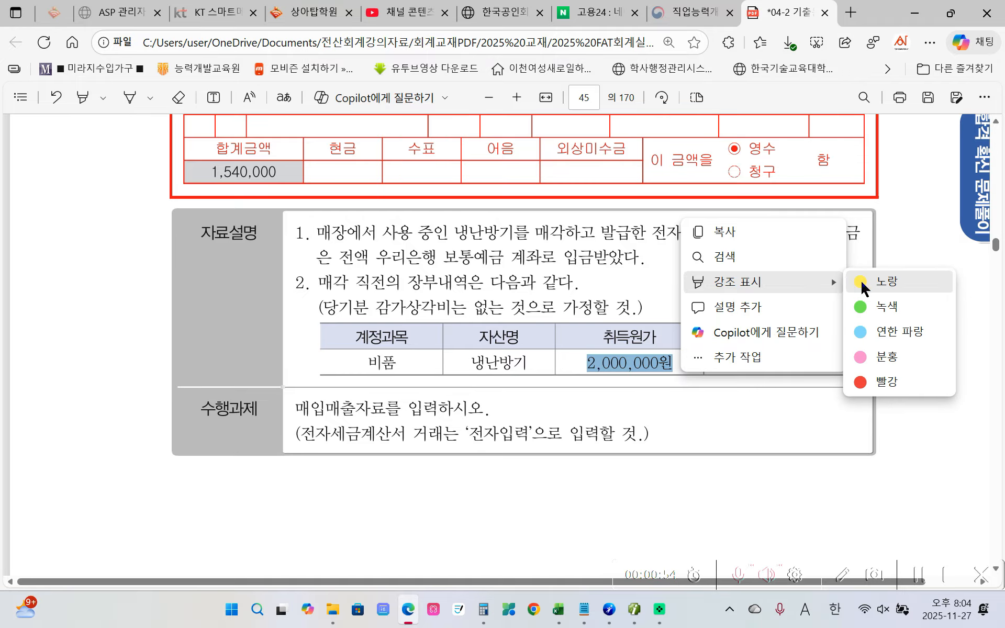
pyautogui.click(861, 281)
pyautogui.moveTo(745, 361); pyautogui.dragTo(819, 363)
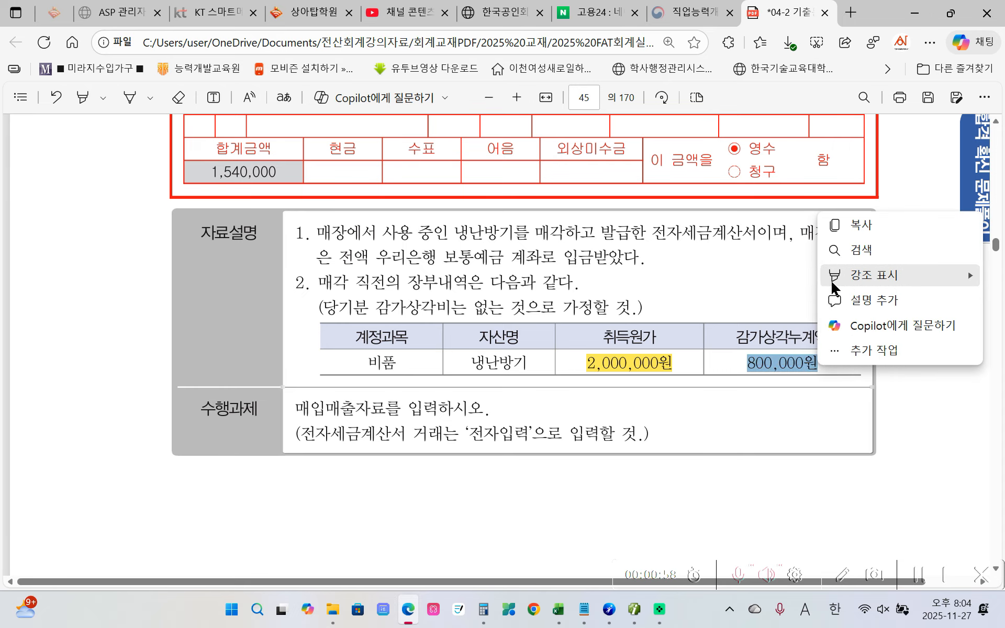
pyautogui.moveTo(833, 283)
pyautogui.click(756, 275)
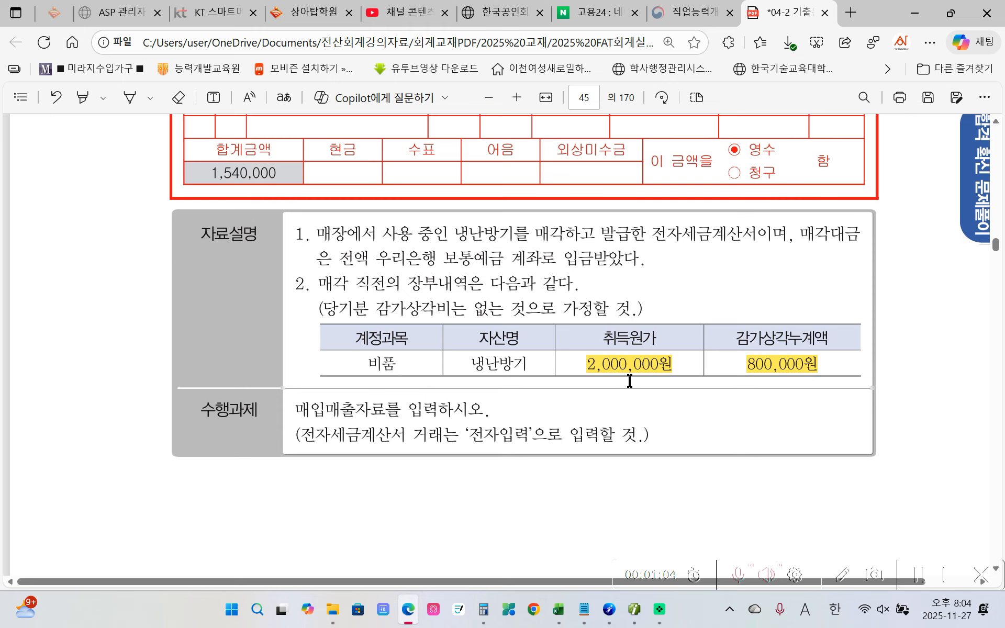
# Highlight the supply amount 1,400,000 in the invoice's 냉난방기 item row in yellow
pyautogui.scroll(3, 630, 382)
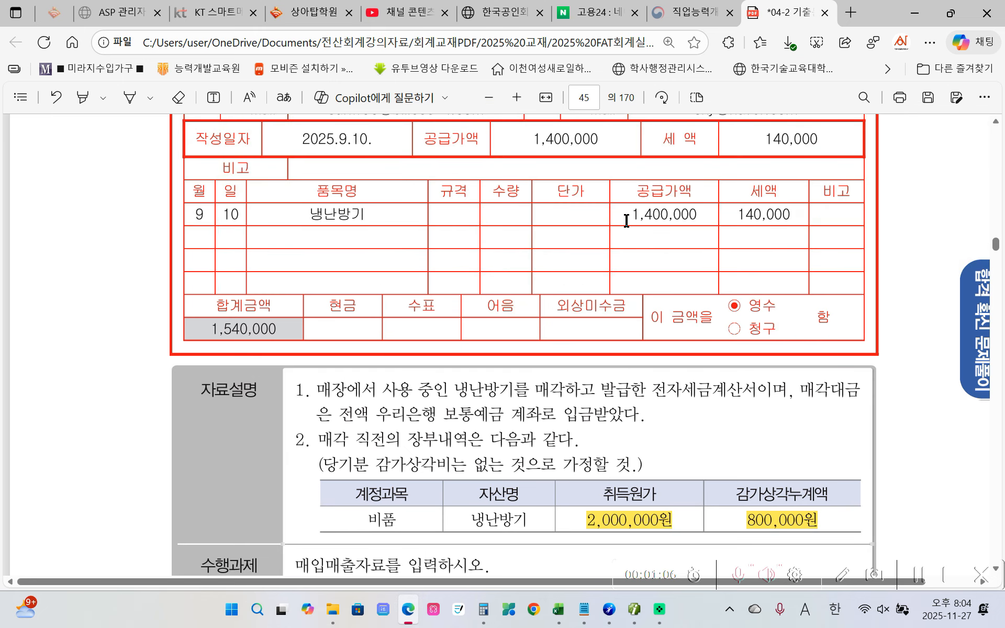
pyautogui.moveTo(628, 219); pyautogui.dragTo(709, 209)
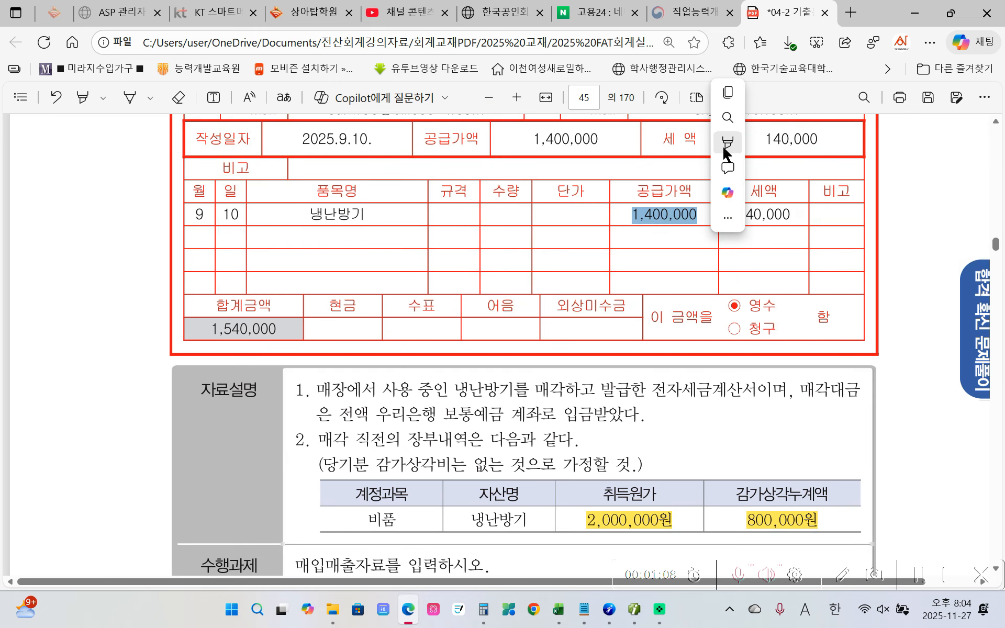
pyautogui.moveTo(720, 145)
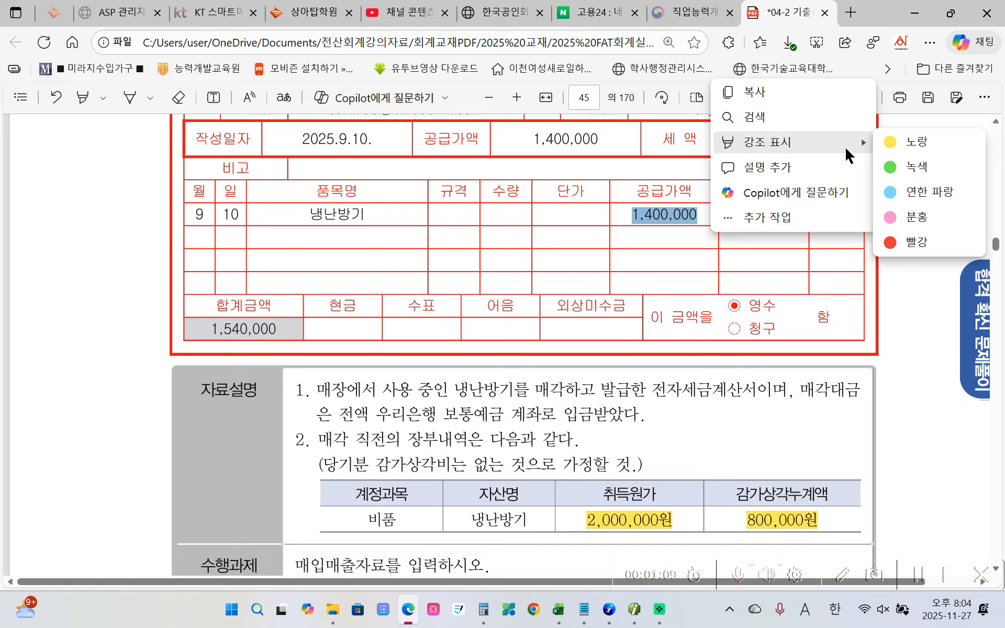
pyautogui.click(904, 144)
pyautogui.scroll(-3, 621, 404)
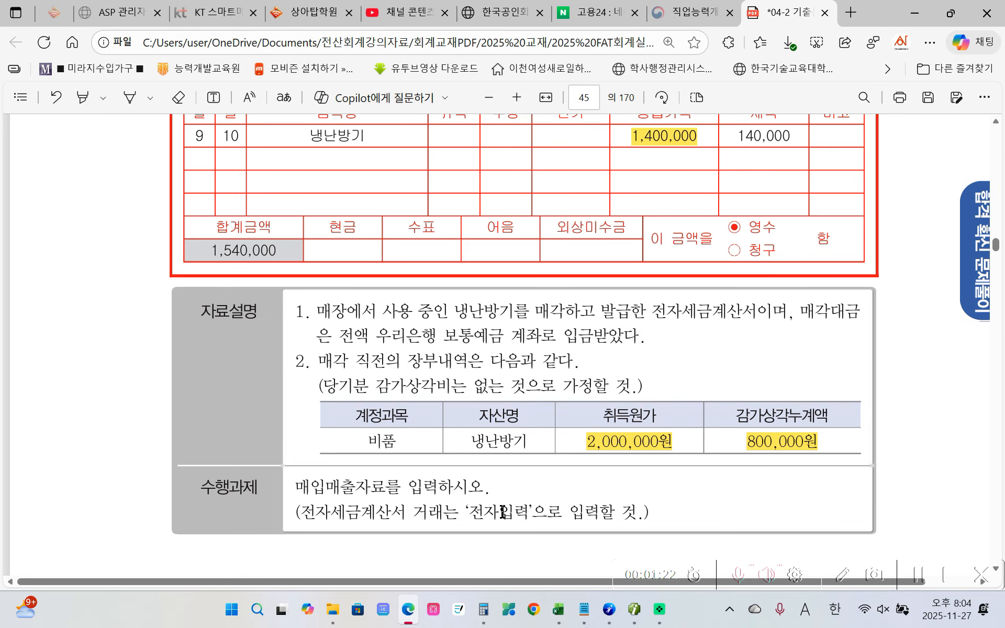
pyautogui.scroll(5, 502, 513)
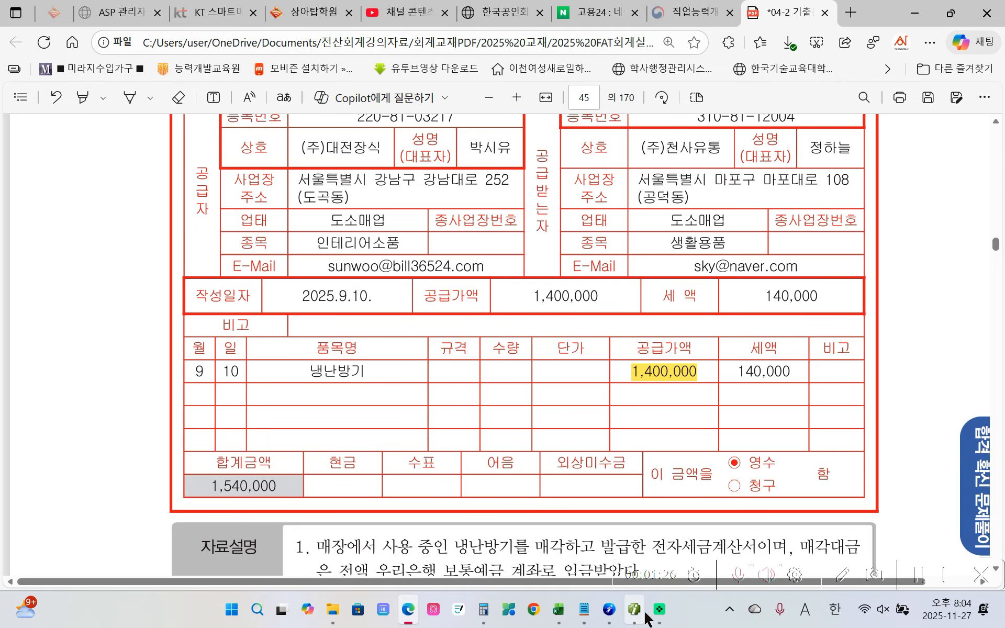
# Switch to the accounting program and set the 매입매출전표입력 date to month 09, day 10
pyautogui.moveTo(634, 609)
pyautogui.click(634, 523)
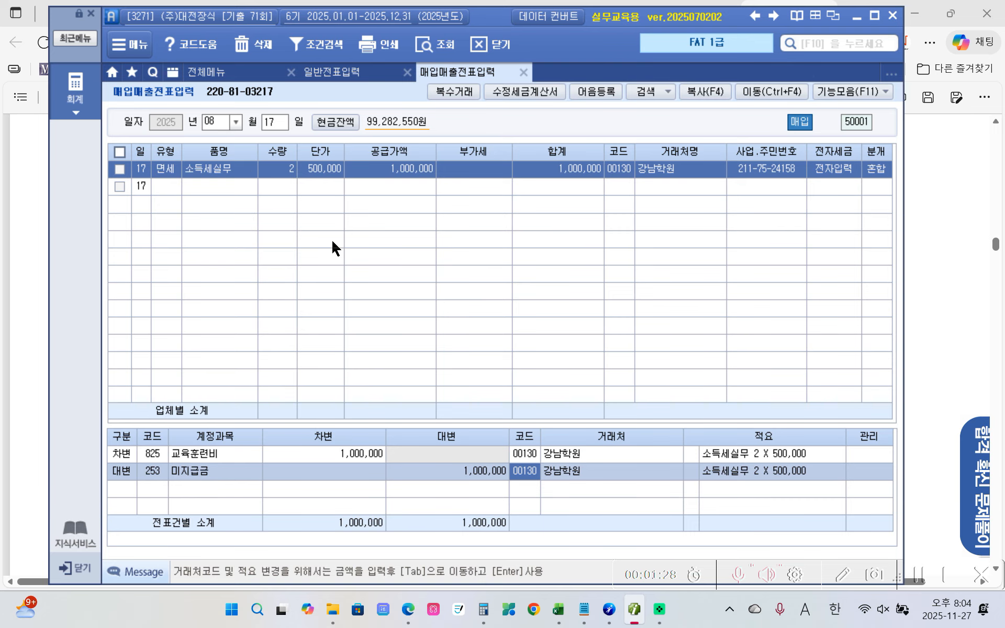
pyautogui.click(235, 123)
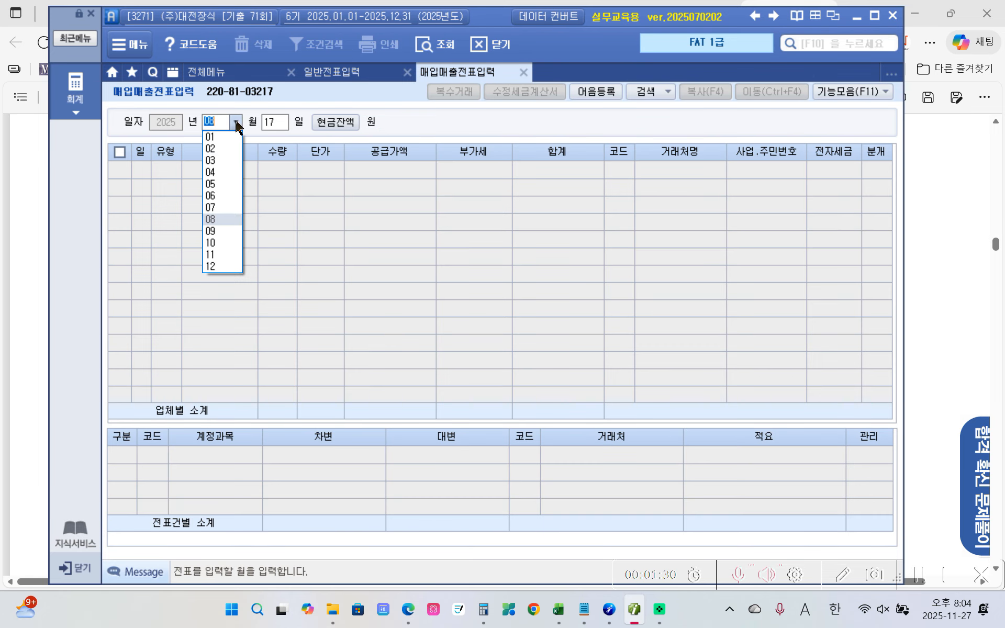
pyautogui.click(219, 231)
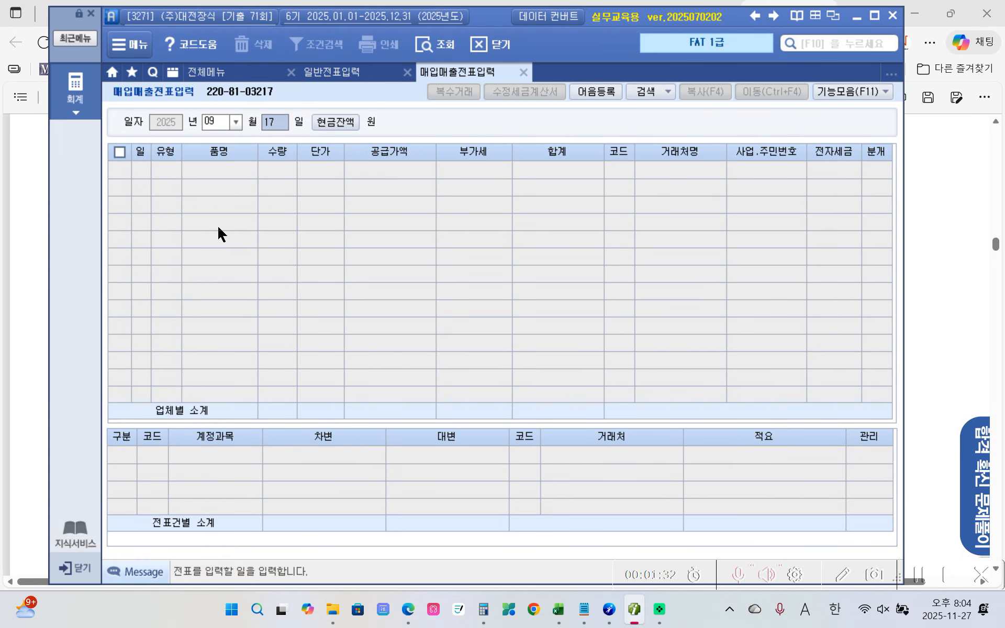
pyautogui.write('10')
pyautogui.press('Return')
pyautogui.press('Return')
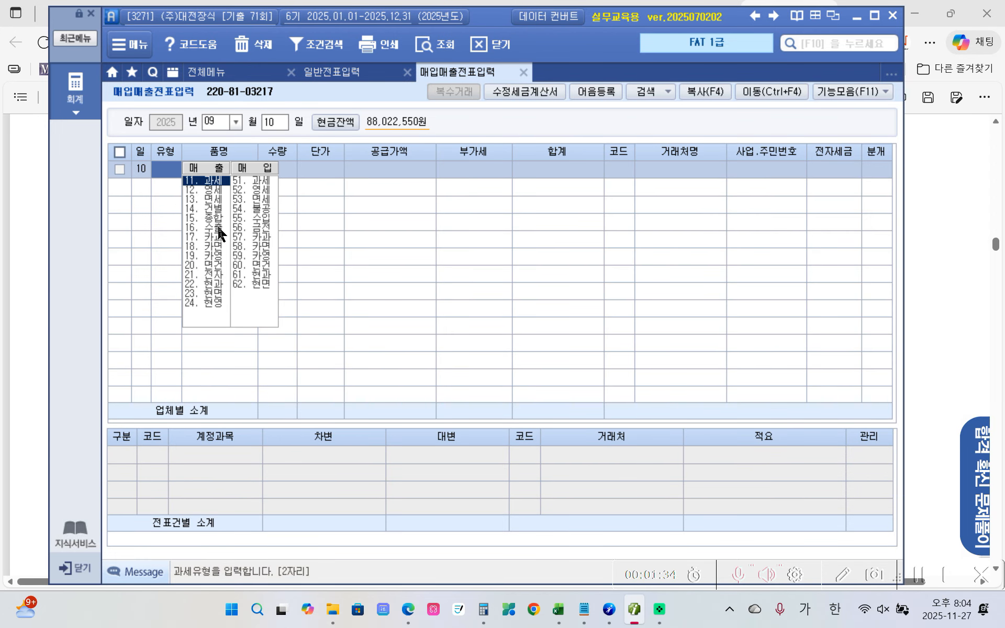
# Set the new entry's type to 11 (과세 매출) and its item name to 냉난방기
pyautogui.write('11')
pyautogui.press('Return')
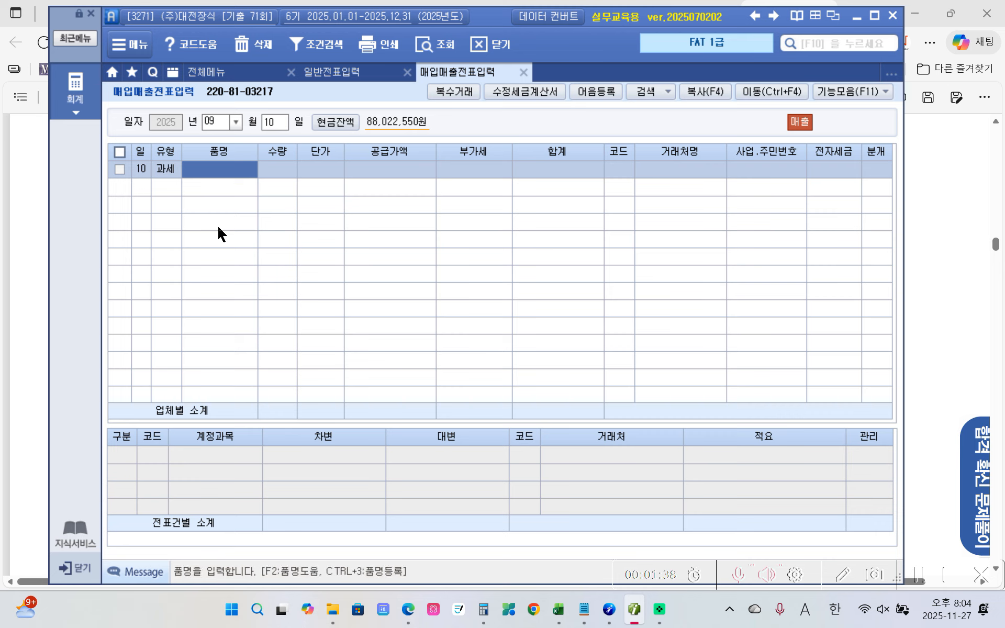
pyautogui.write('냉')
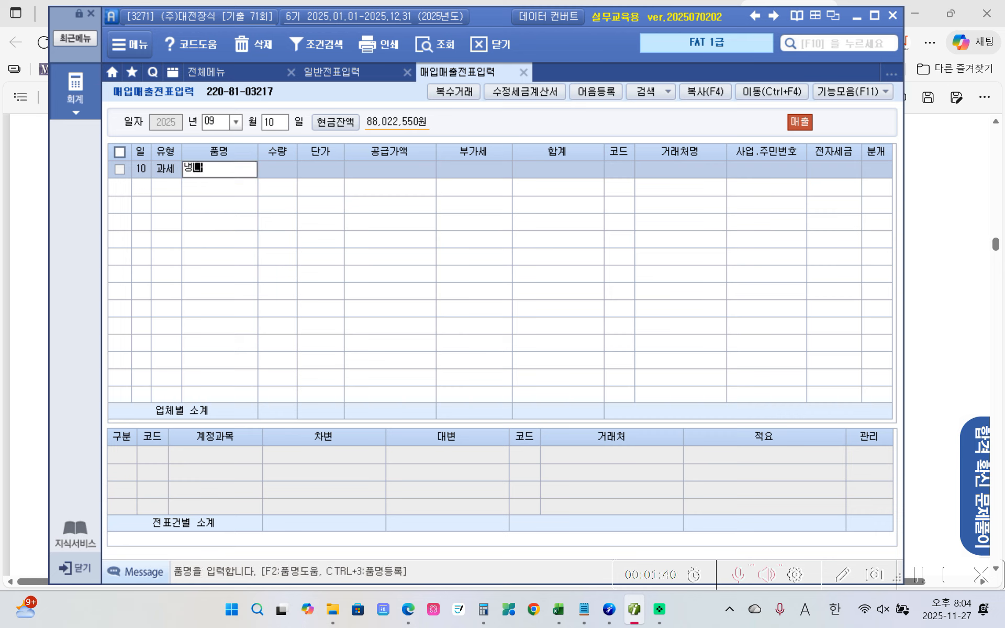
pyautogui.write('난방ㄱㅣ')
pyautogui.press('Return')
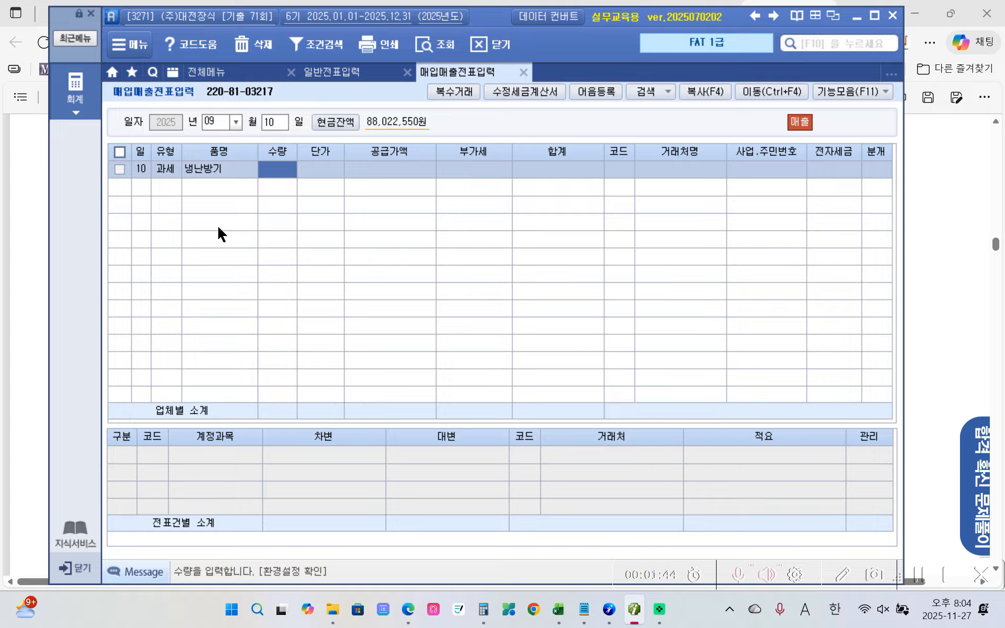
# Leave the quantity and unit price blank and set the supply amount to 1,400,000
pyautogui.press('Return')
pyautogui.press('Return')
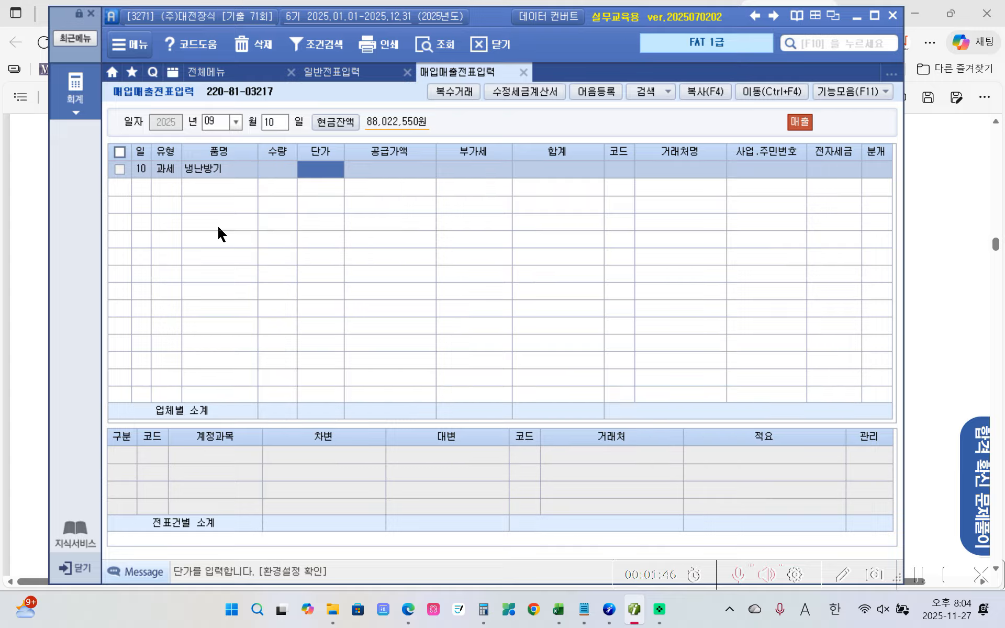
pyautogui.write('1,400,000')
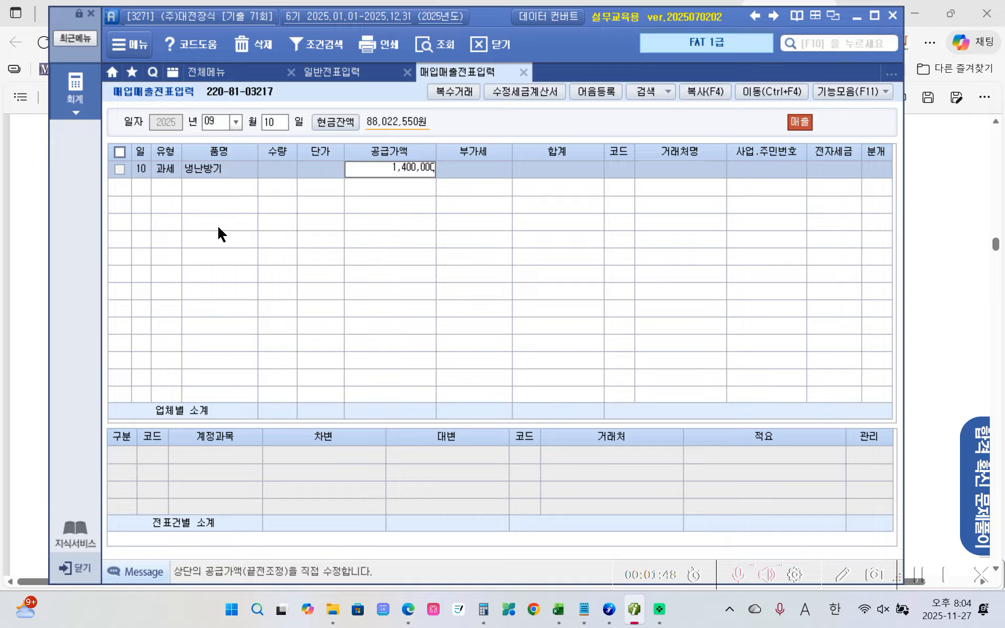
pyautogui.press('Return')
pyautogui.press('Return')
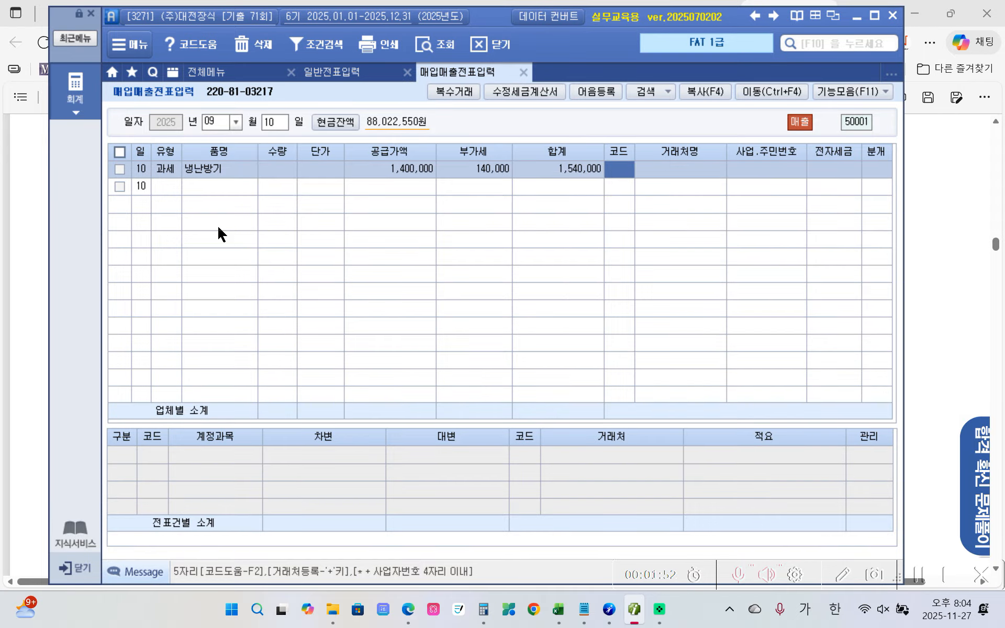
# Look up business partners with "천" and assign (주)천사유통 as the entry's customer
pyautogui.write('처')
pyautogui.press('BackSpace')
pyautogui.press('BackSpace')
pyautogui.write('ㅊ천')
pyautogui.press('Return')
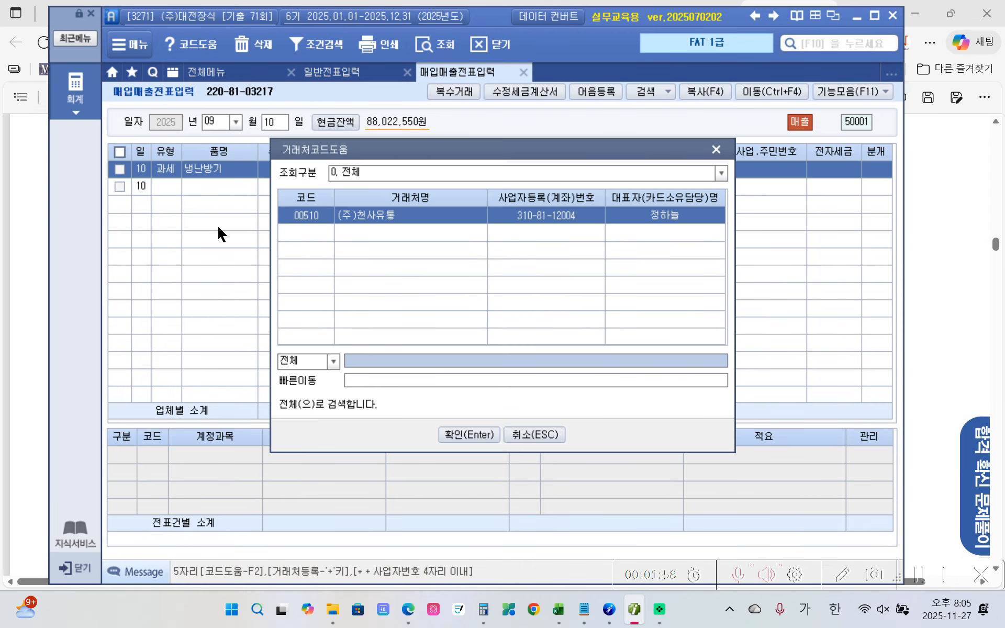
pyautogui.press('Return')
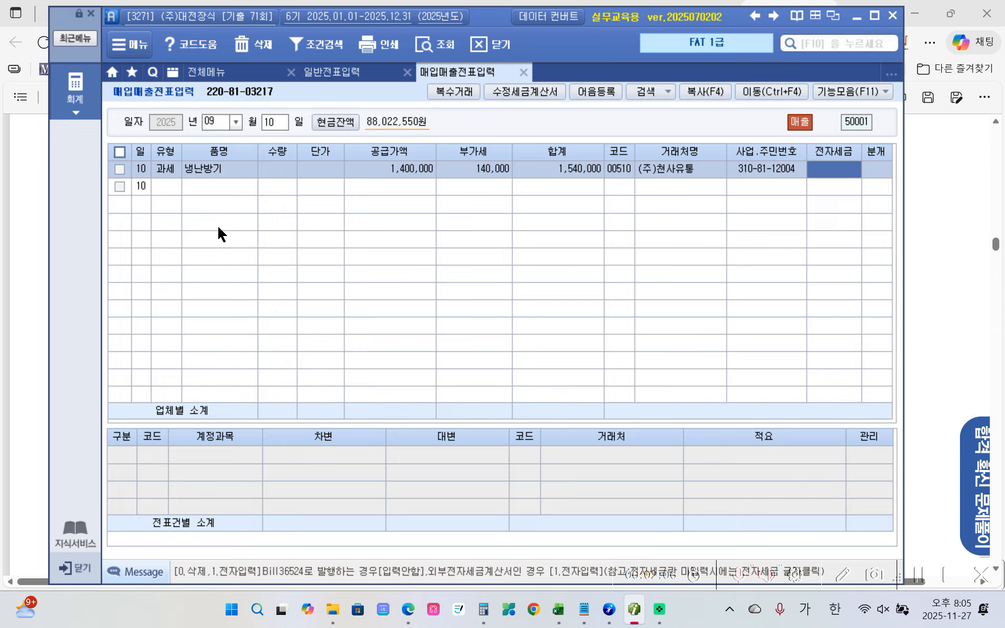
pyautogui.press('Return')
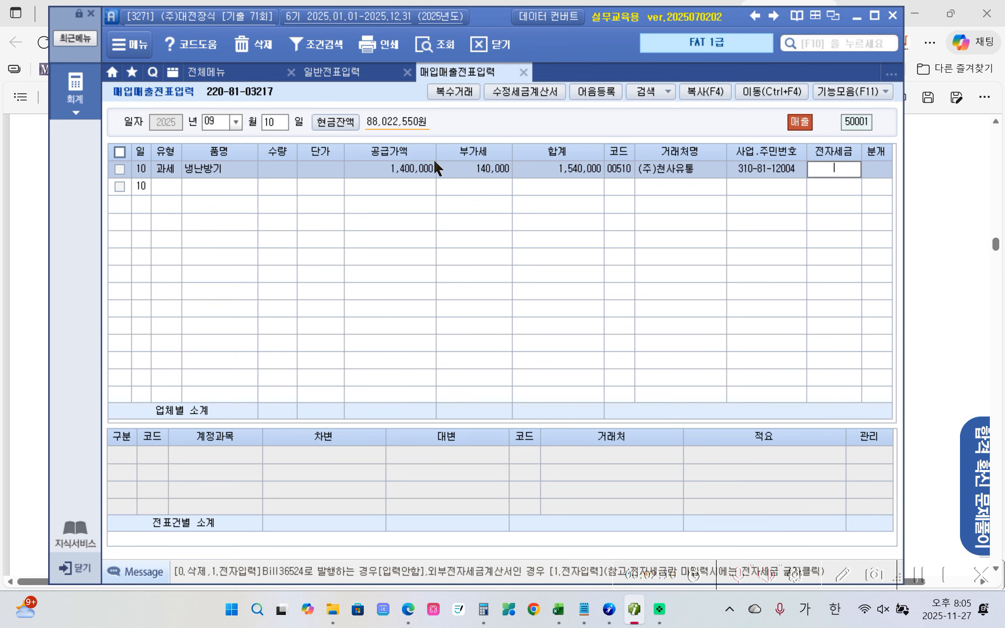
# Close and reopen 매입매출전표입력, then load the entries dated month 09, day 10
pyautogui.click(523, 73)
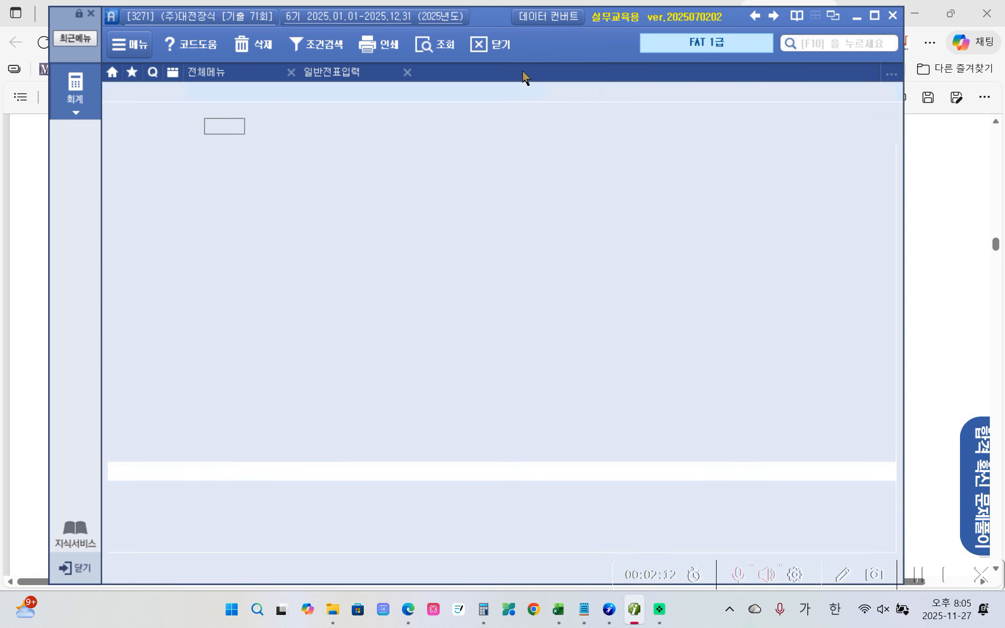
pyautogui.click(240, 74)
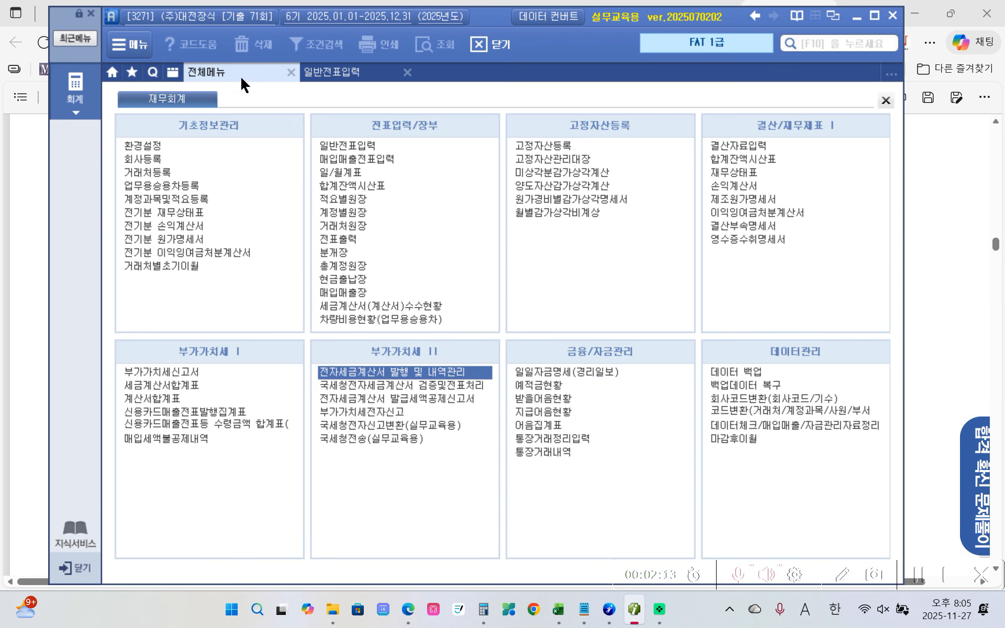
pyautogui.click(342, 158)
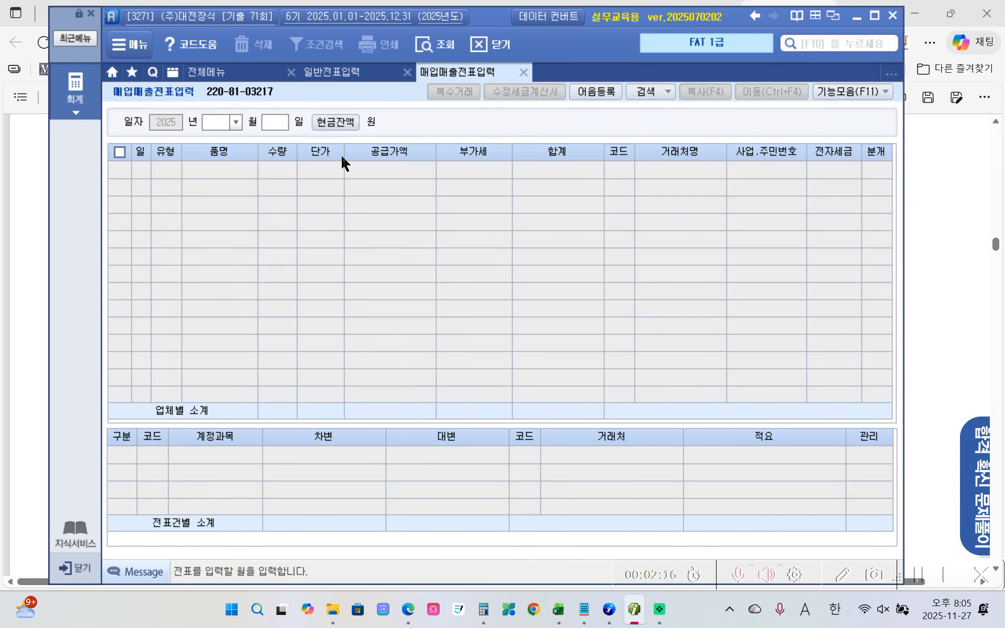
pyautogui.write('09')
pyautogui.press('Return')
pyautogui.write('10')
pyautogui.press('Return')
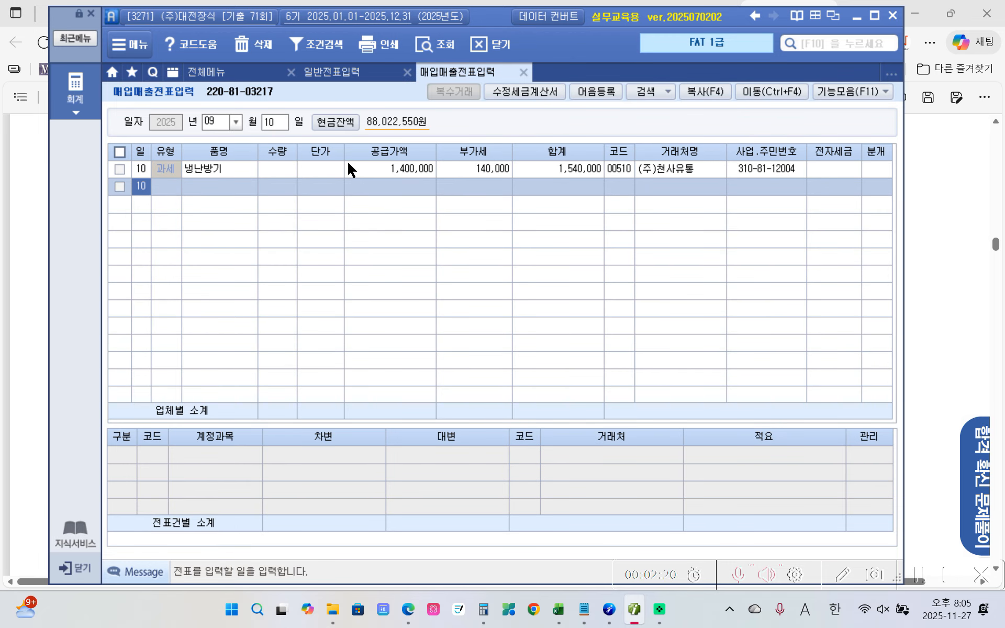
# Set the 냉난방기 entry's 전자세금 field to 1 (전자입력) and its 분개 type to 3 (혼합)
pyautogui.click(827, 169)
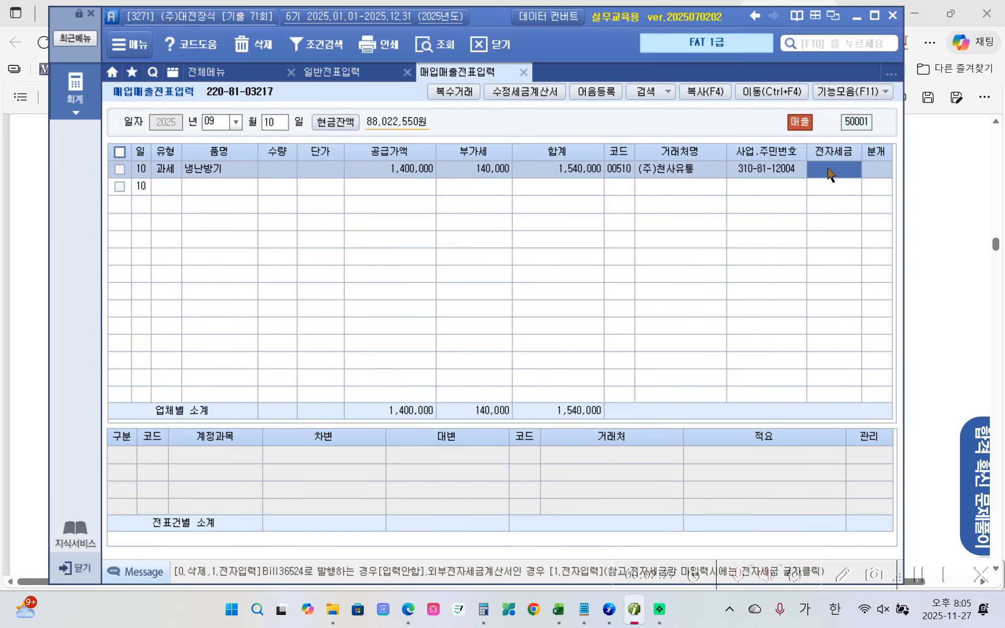
pyautogui.write('1')
pyautogui.press('Return')
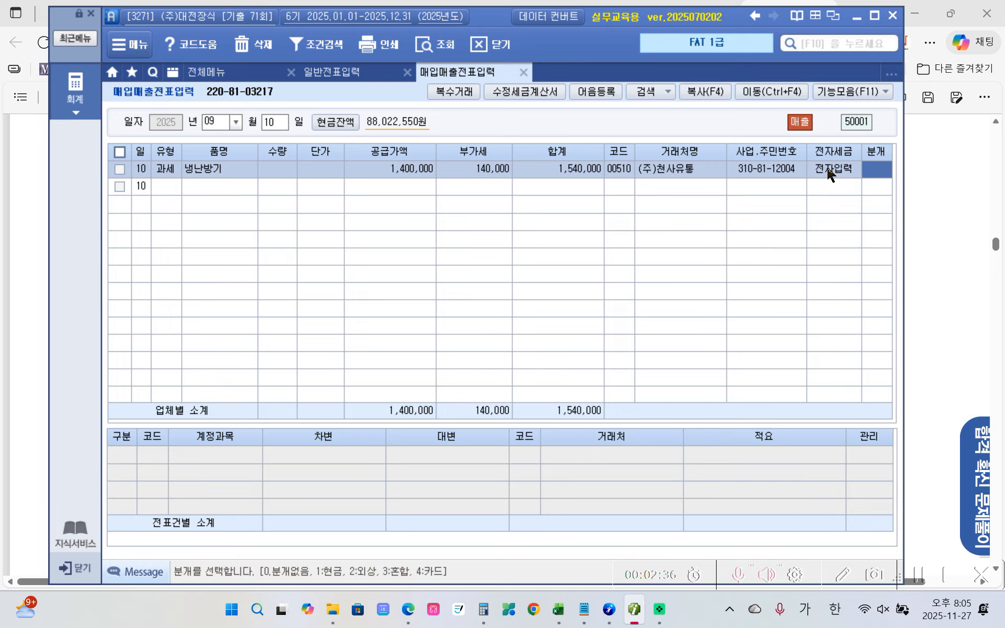
pyautogui.write('3')
pyautogui.press('Return')
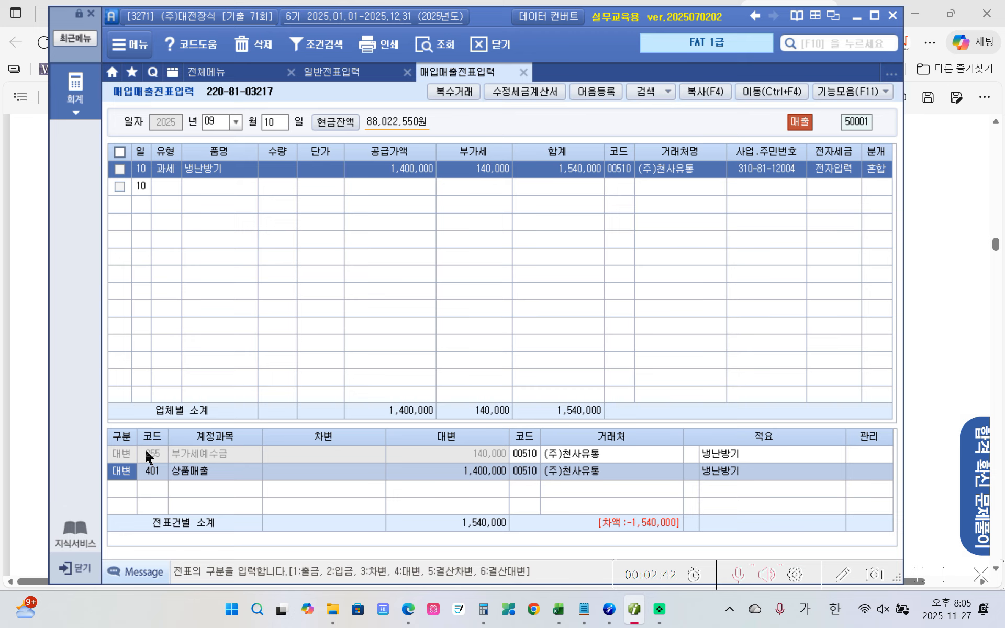
pyautogui.click(127, 459)
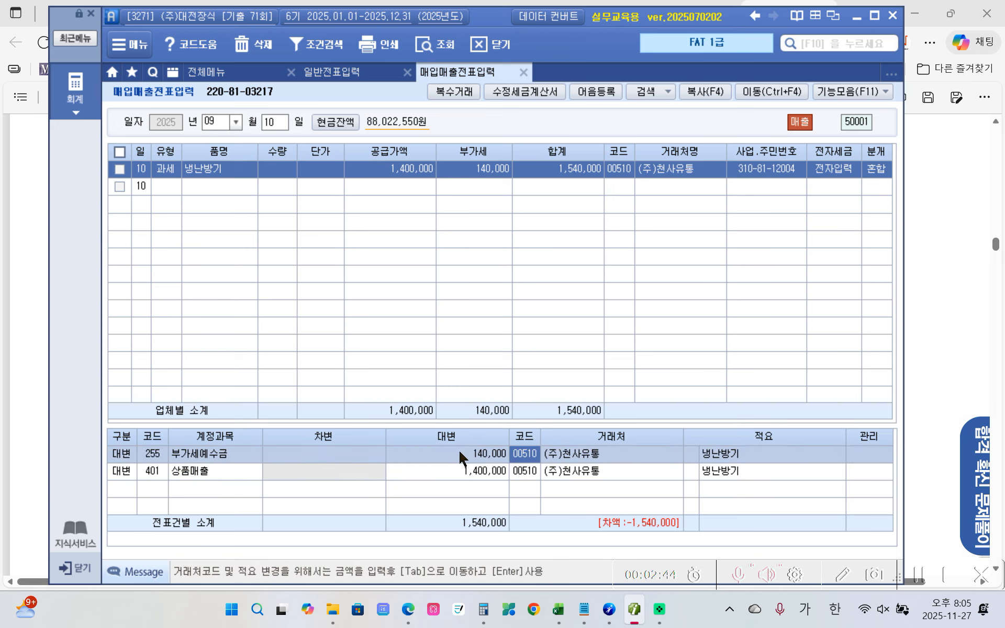
# Change the 상품매출 journal line's account to 비품 and set its credit amount to 2,000,000
pyautogui.click(125, 470)
pyautogui.click(152, 471)
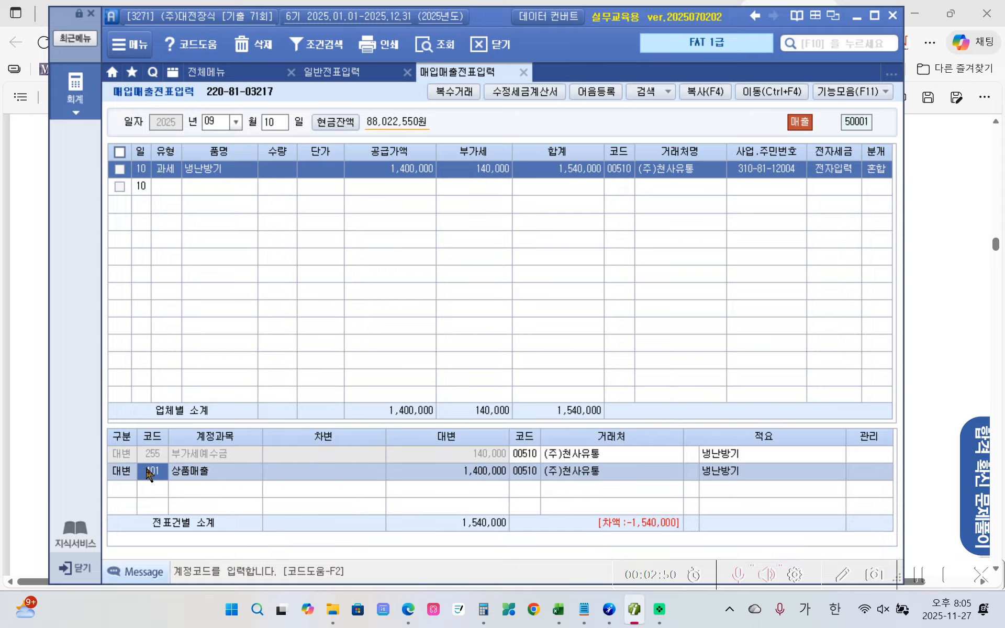
pyautogui.write('비품')
pyautogui.press('Return')
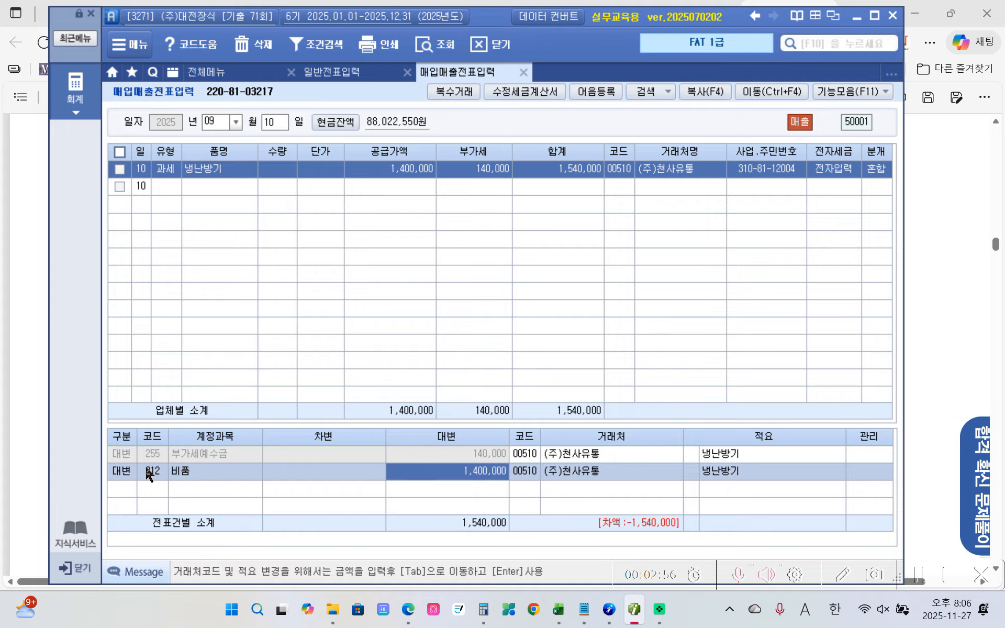
pyautogui.click(453, 477)
pyautogui.write('2000000')
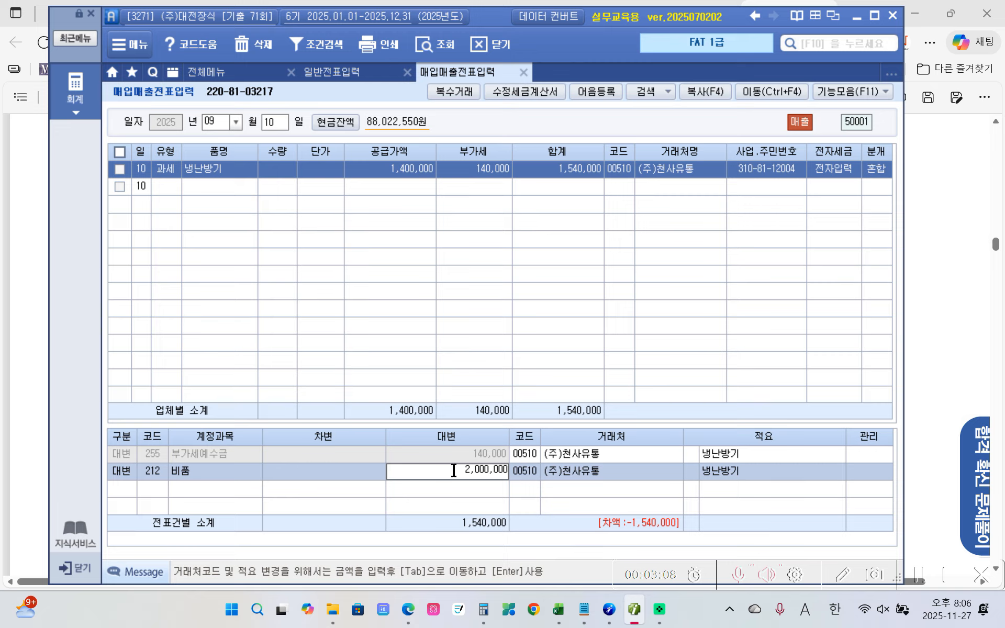
pyautogui.press('Return')
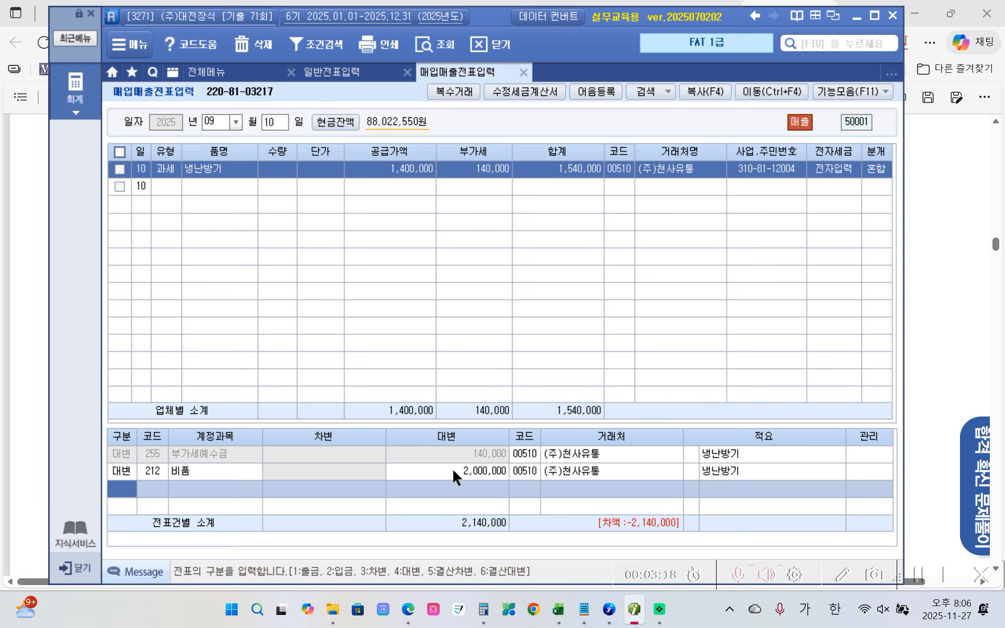
# Add a debit (차변) line for account 213 감가상각누계액 with an amount of 800,000
pyautogui.write('3')
pyautogui.press('Return')
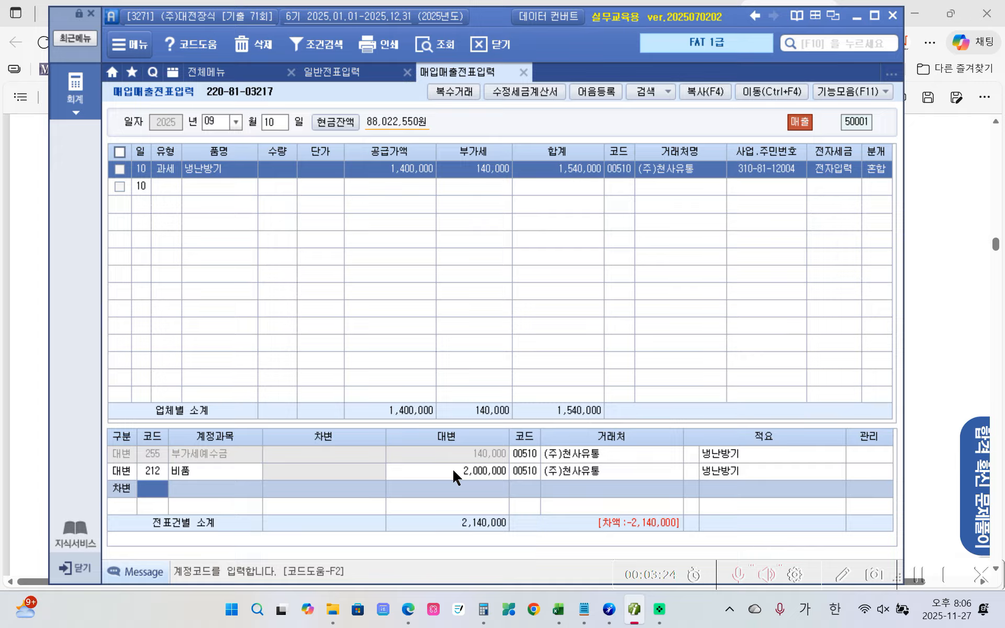
pyautogui.write('213')
pyautogui.press('Return')
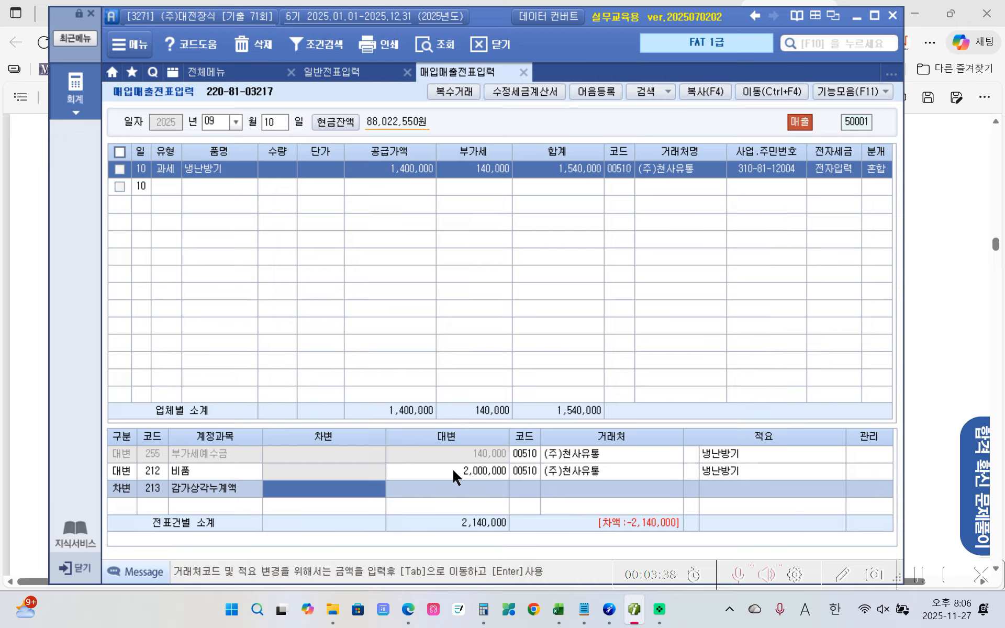
pyautogui.write('800')
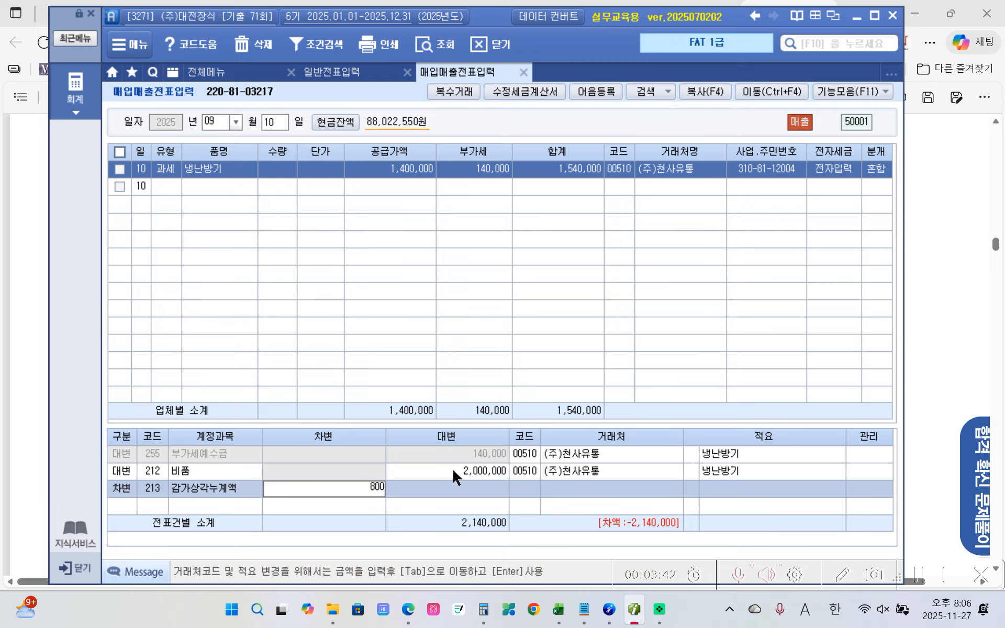
pyautogui.write(',000')
pyautogui.press('Return')
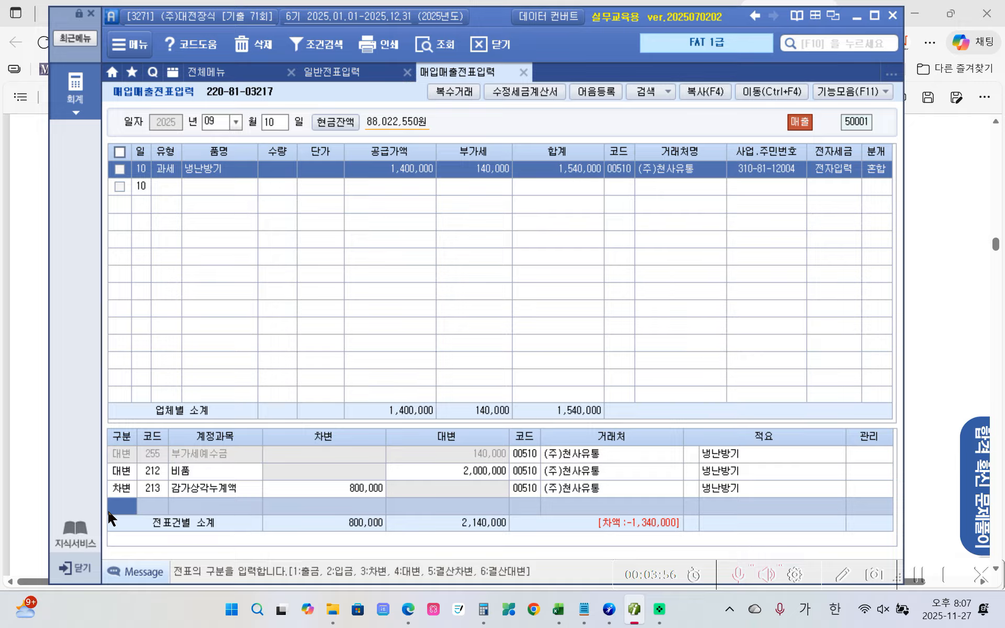
# Add a debit (차변) line for account 103 보통예금 with an amount of 1,540,000
pyautogui.moveTo(563, 226)
pyautogui.mouseDown()
pyautogui.moveTo(523, 152)
pyautogui.moveTo(581, 232)
pyautogui.moveTo(538, 242)
pyautogui.moveTo(228, 434)
pyautogui.moveTo(130, 514)
pyautogui.mouseUp()
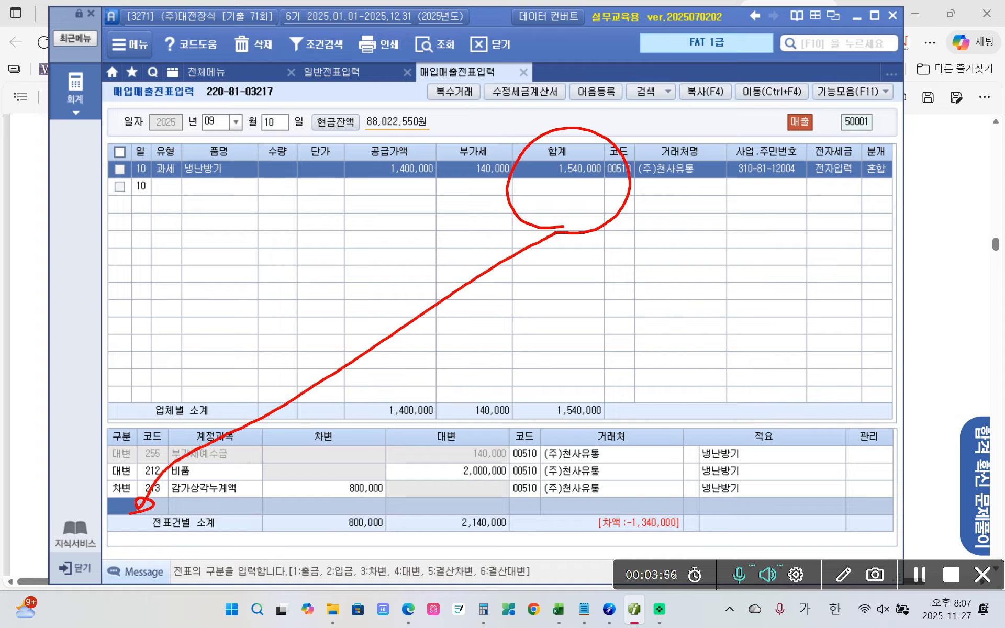
pyautogui.press('Escape')
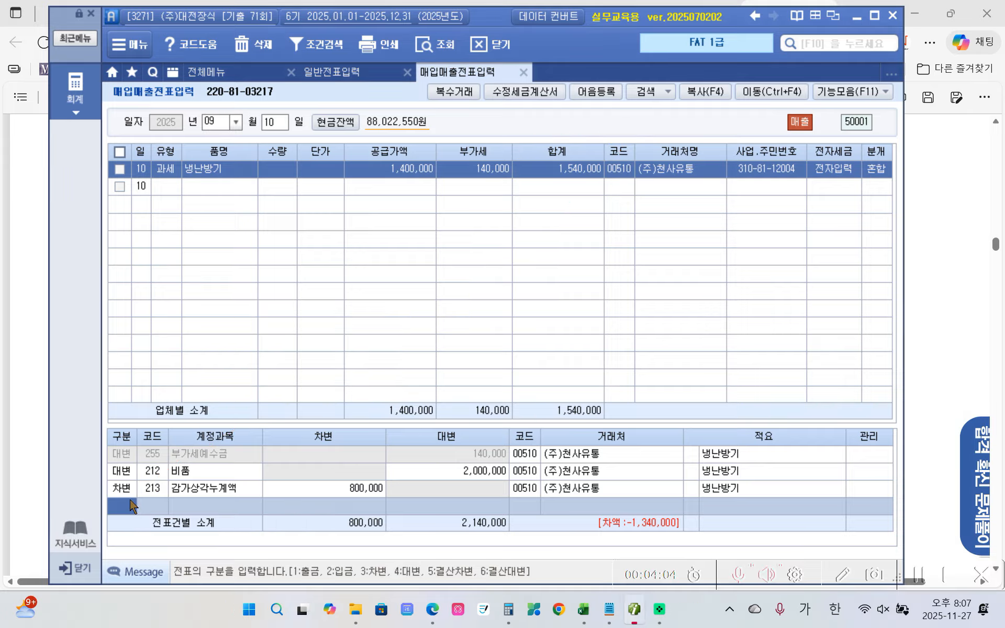
pyautogui.write('3')
pyautogui.press('Return')
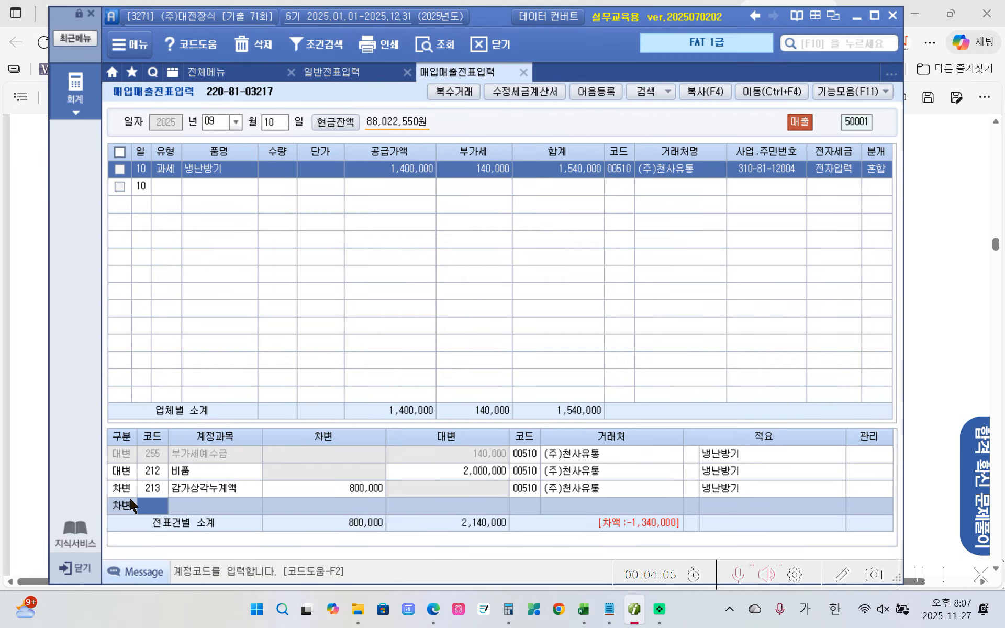
pyautogui.write('103')
pyautogui.press('Return')
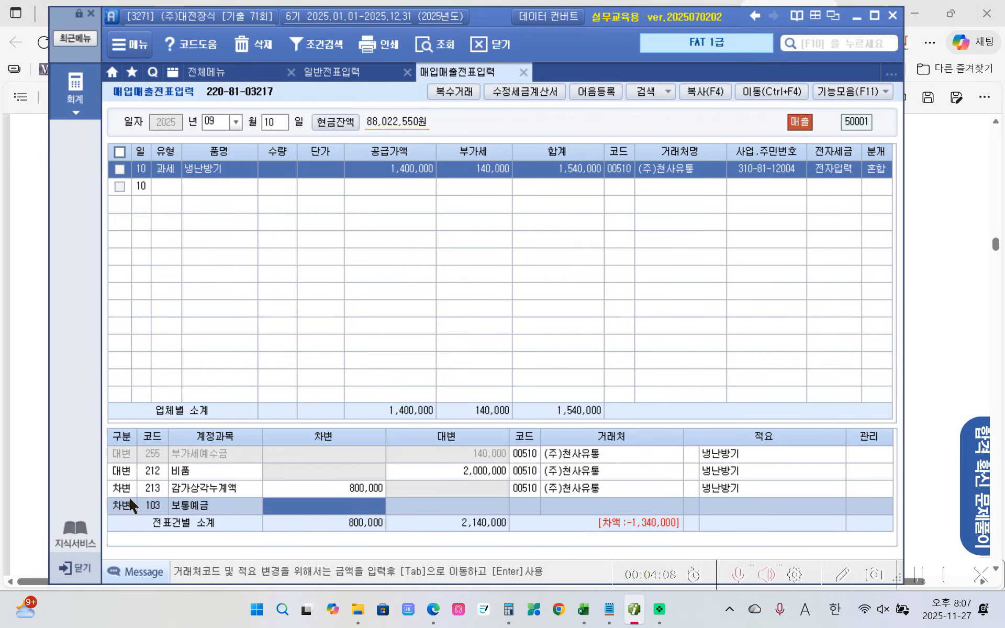
pyautogui.write('1')
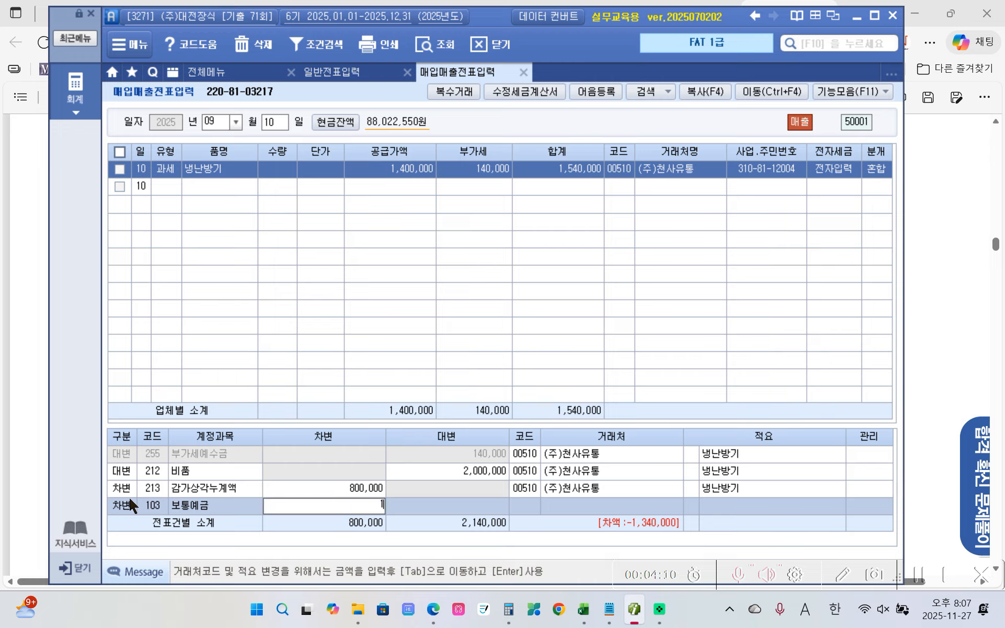
pyautogui.write(',540,000')
pyautogui.press('Tab')
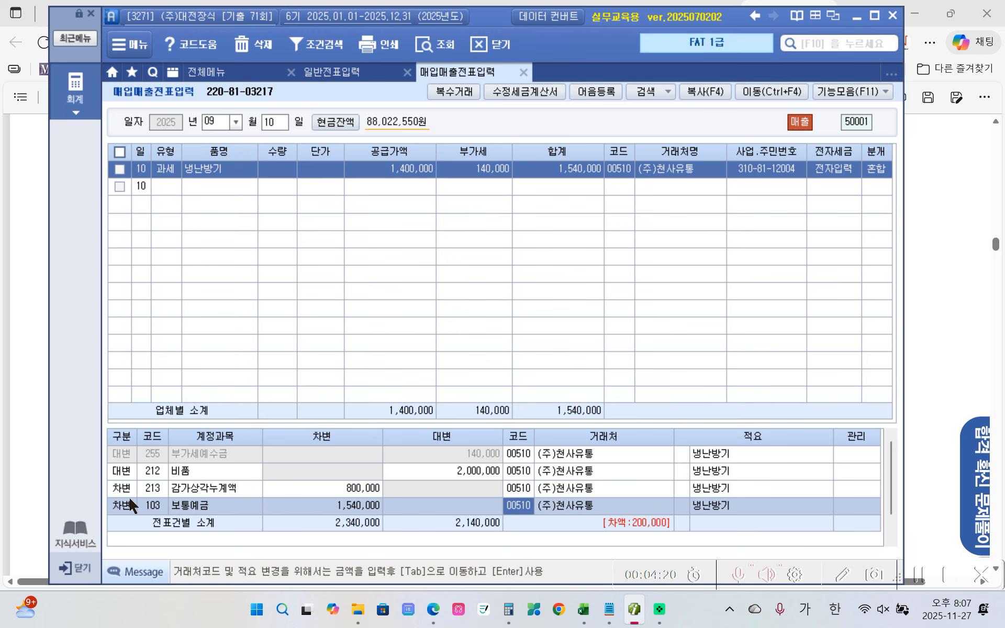
# Look up business partners with "우리", assign 우리은행(보통) to the 보통예금 line and complete the line
pyautogui.write('우리')
pyautogui.press('Return')
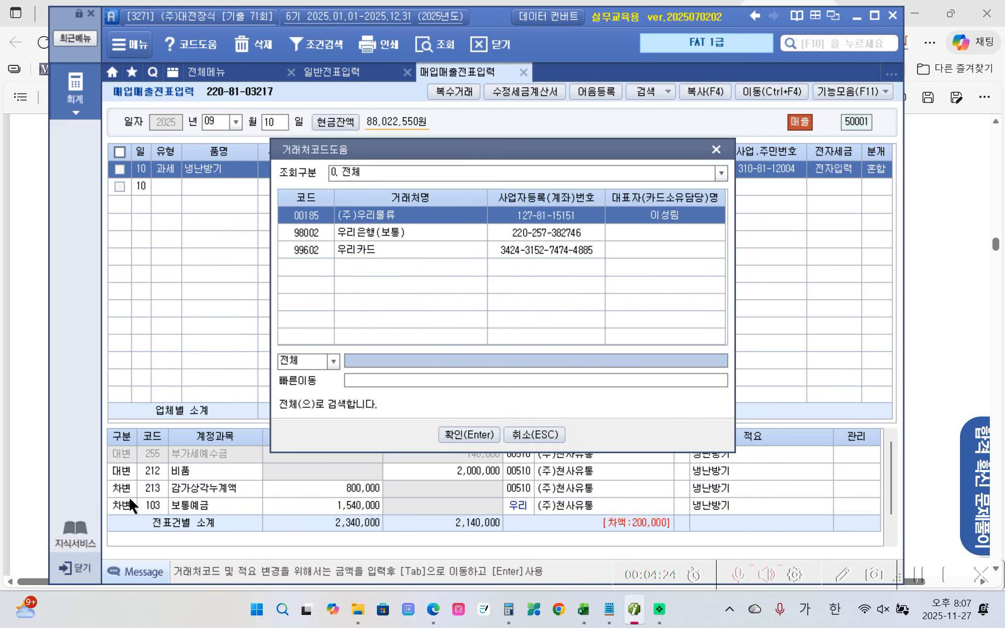
pyautogui.press('Down')
pyautogui.press('Return')
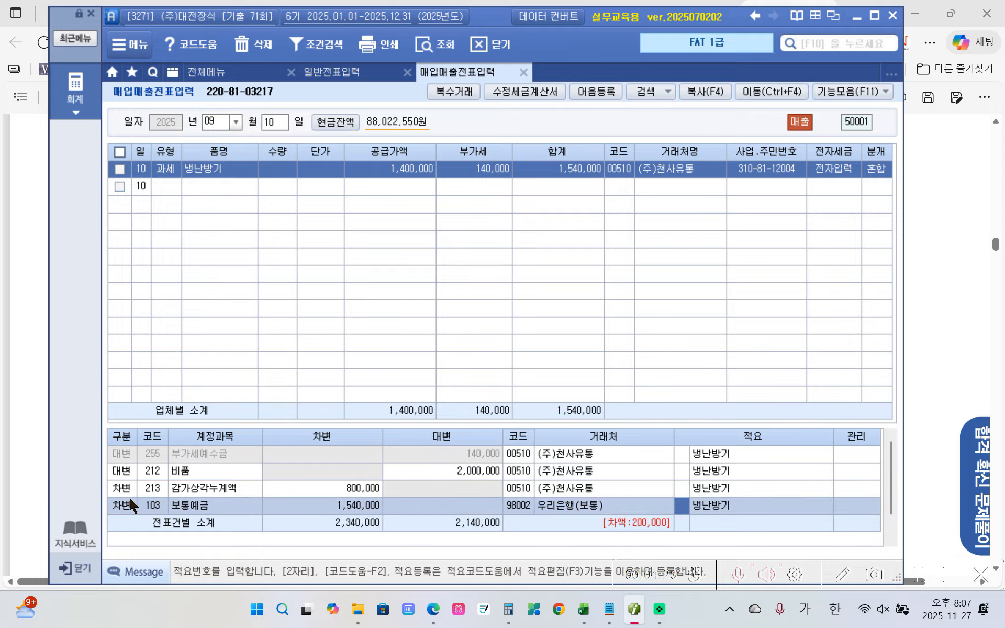
pyautogui.press('Return')
pyautogui.press('Return')
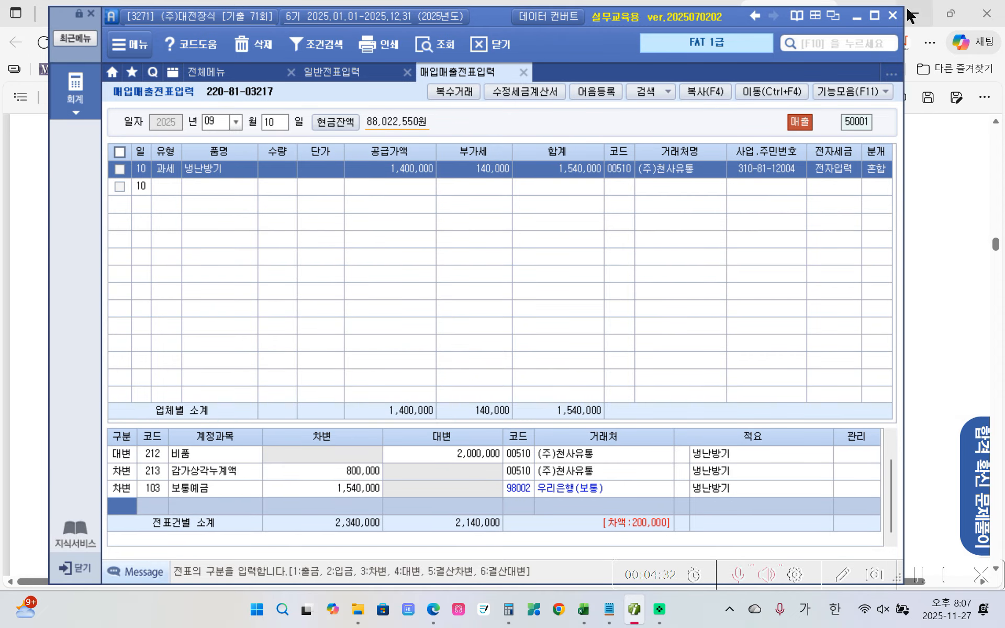
# Maximize the accounting window and add a credit (대변) line for account 914 유형자산처분이익 with an amount of 200,000
pyautogui.click(877, 18)
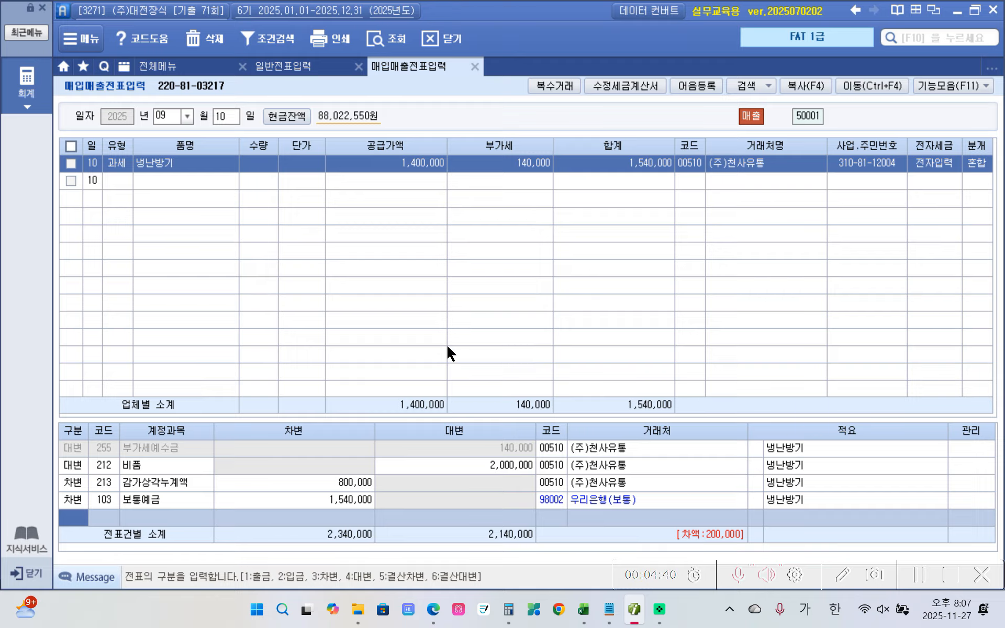
pyautogui.write('4')
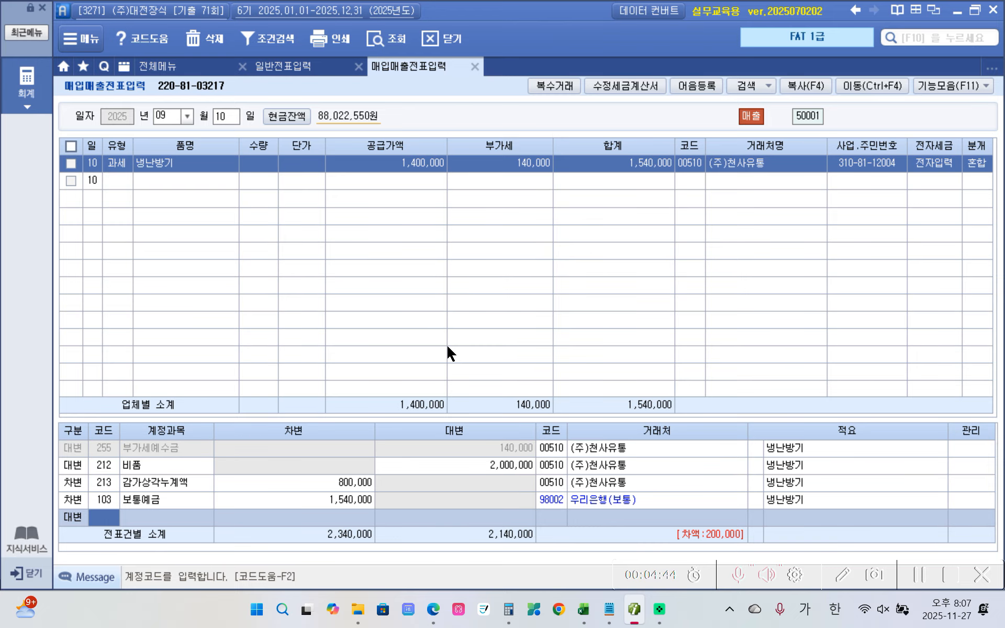
pyautogui.write('유형')
pyautogui.press('Return')
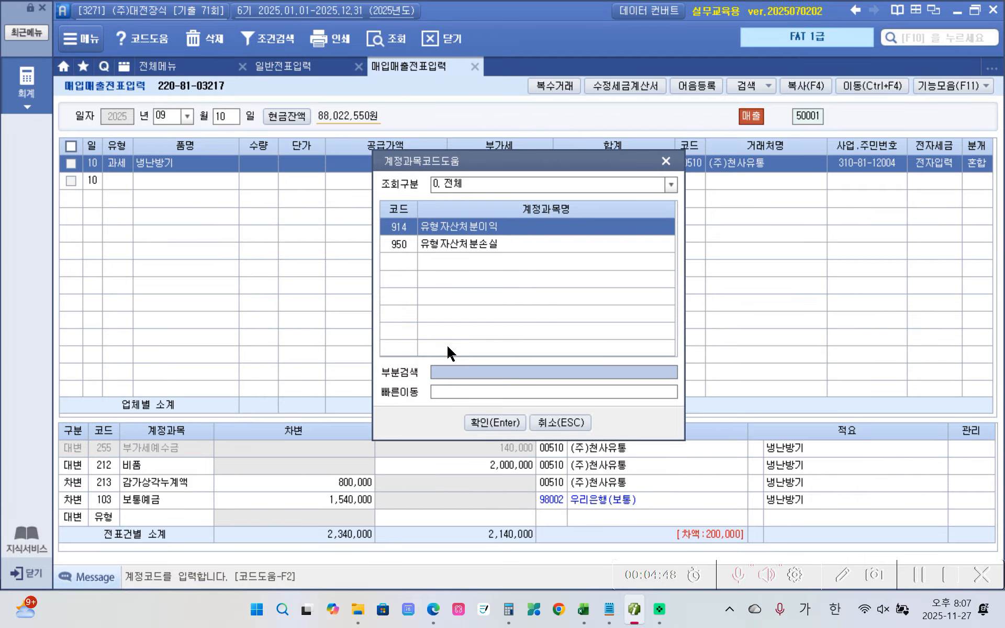
pyautogui.press('Down')
pyautogui.press('Up')
pyautogui.press('Return')
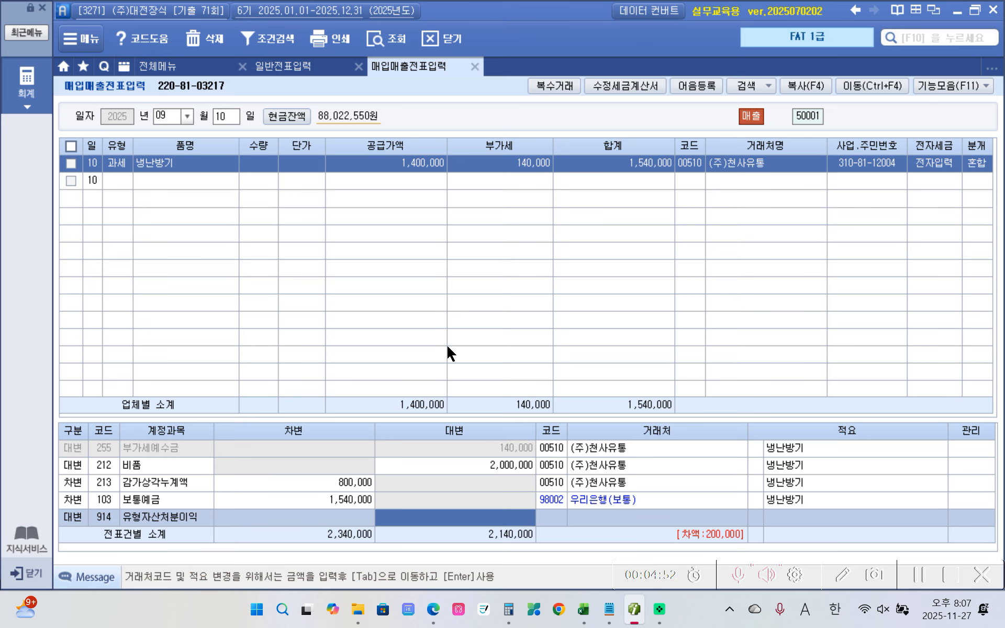
pyautogui.write('200')
pyautogui.press('+')
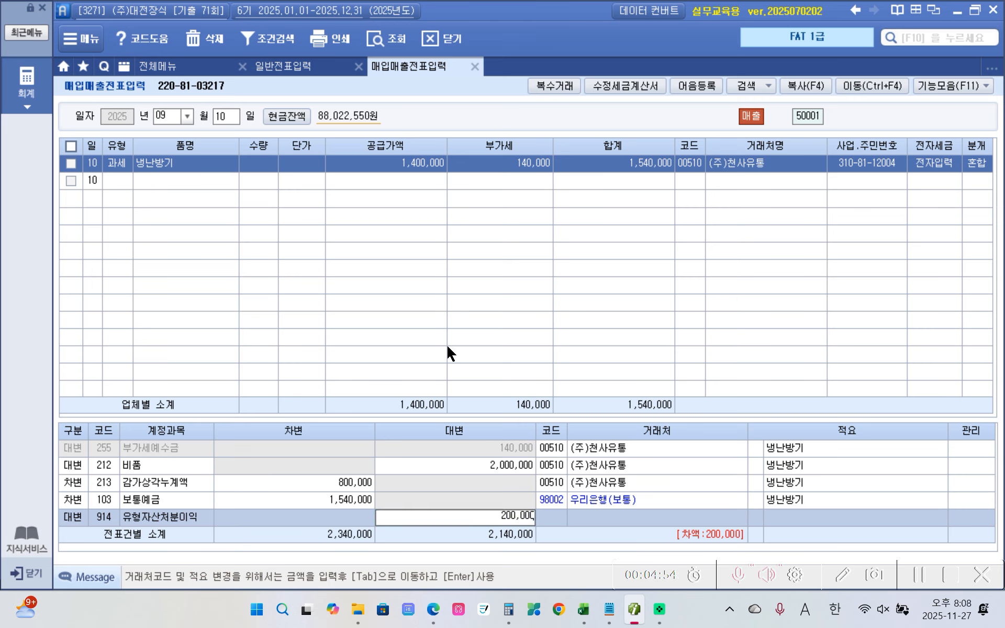
pyautogui.press('Return')
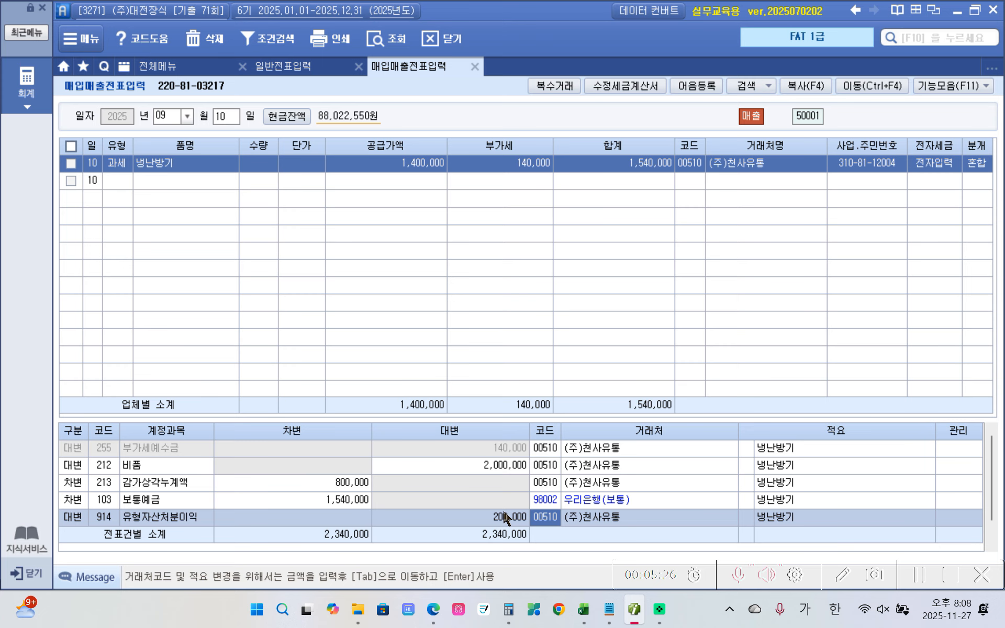
# Review the 구분 and account code of each journal line of the 냉난방기 entry, from 부가세예수금 to 유형자산처분이익
pyautogui.click(90, 448)
pyautogui.click(80, 463)
pyautogui.click(79, 482)
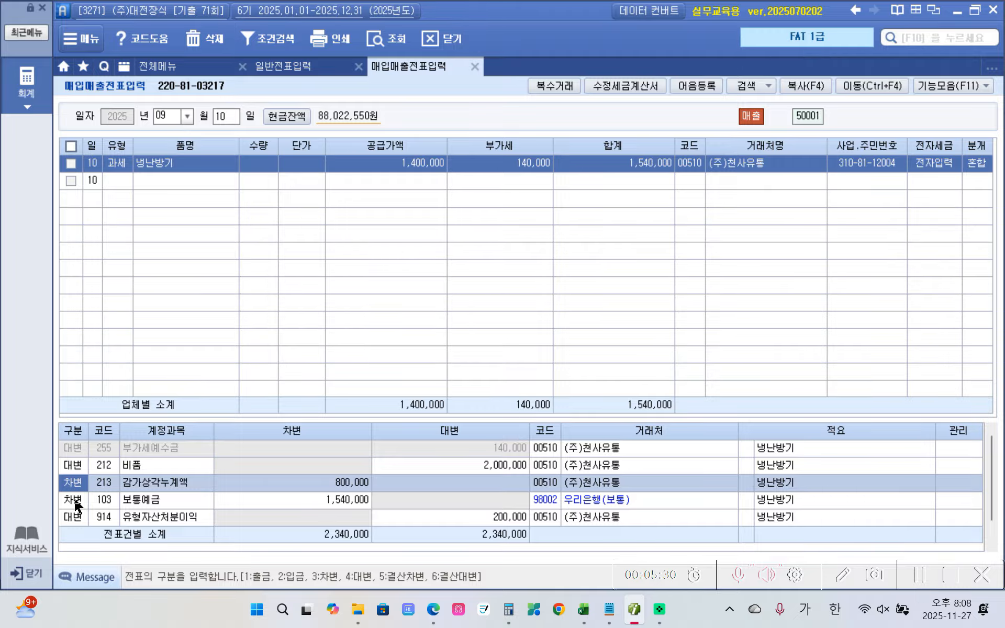
pyautogui.click(78, 501)
pyautogui.click(74, 516)
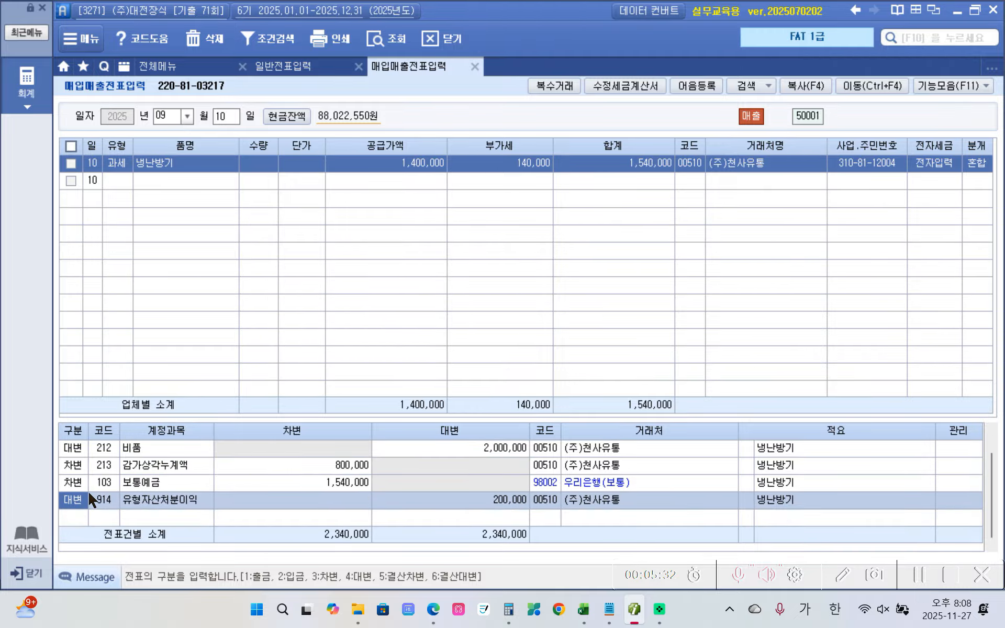
pyautogui.click(114, 447)
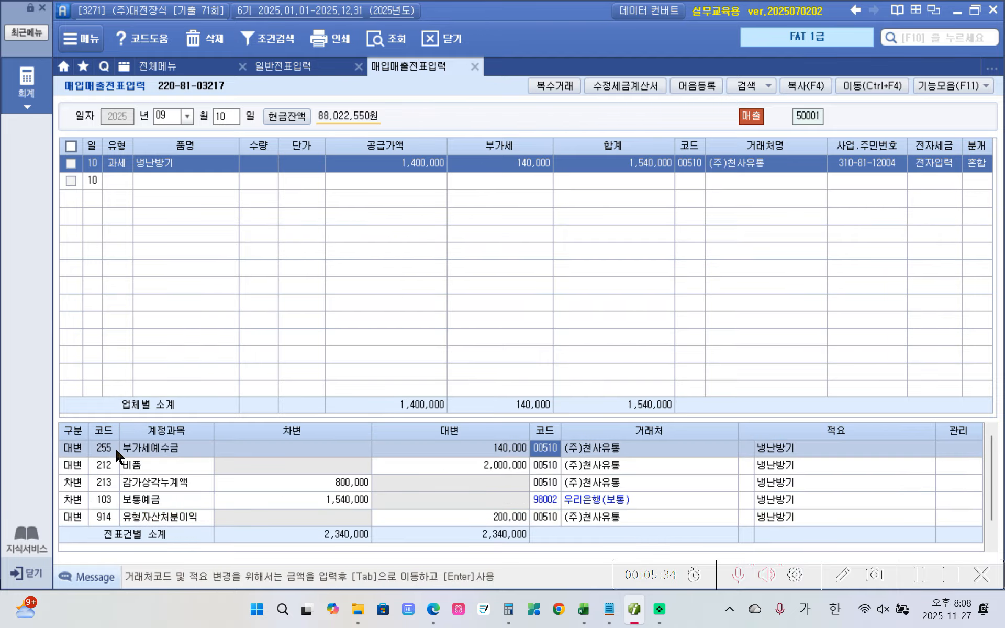
pyautogui.click(110, 464)
pyautogui.click(107, 488)
pyautogui.click(109, 500)
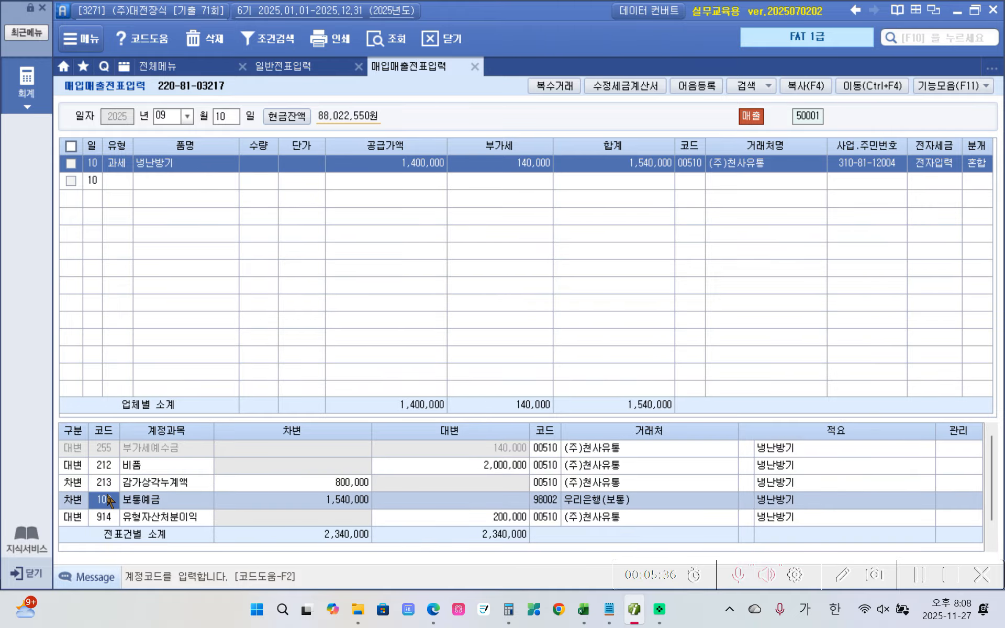
pyautogui.click(106, 517)
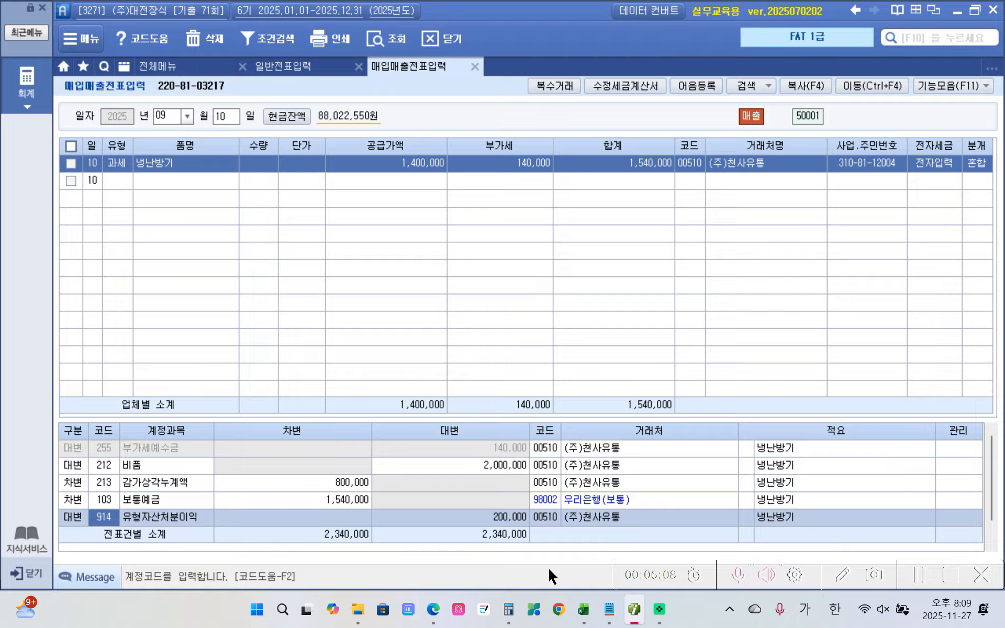
# Switch to the textbook PDF in Edge and highlight "세금계산서" in the title of the 4 매입거래 invoice in yellow
pyautogui.click(426, 611)
pyautogui.scroll(-5, 388, 450)
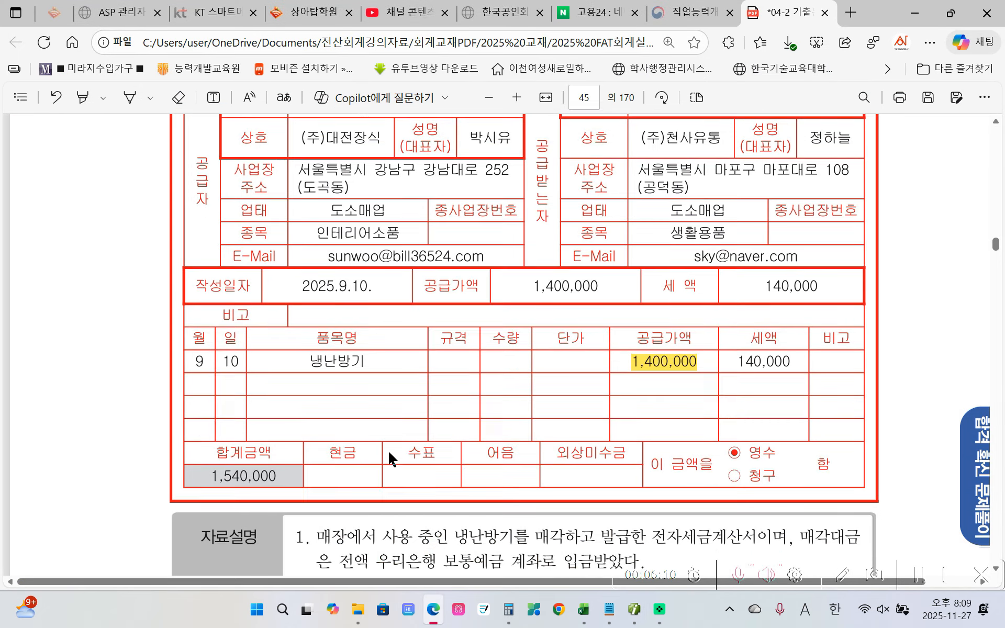
pyautogui.scroll(-10, 389, 451)
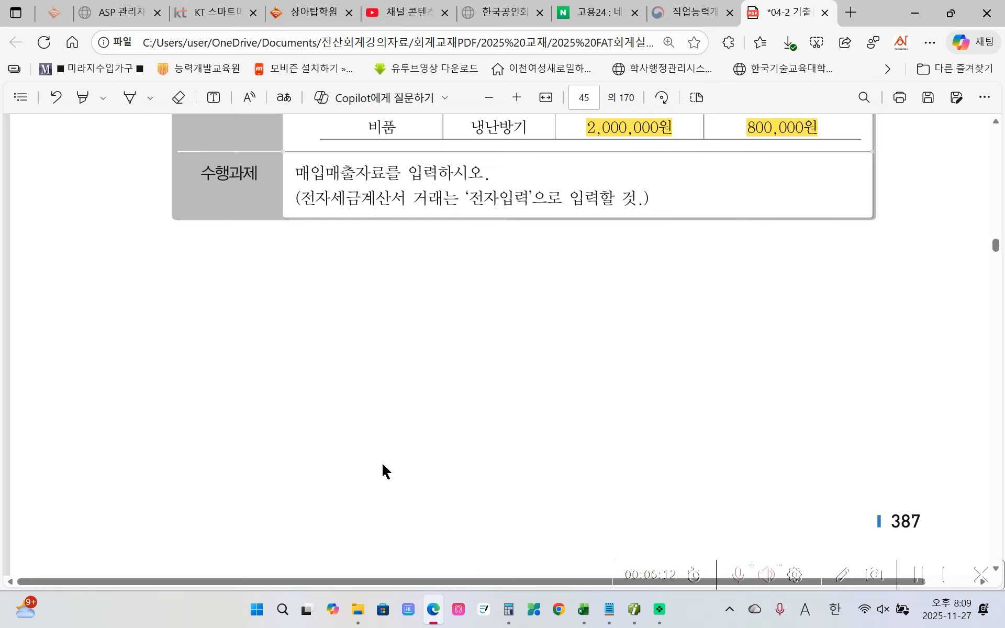
pyautogui.scroll(-8, 381, 470)
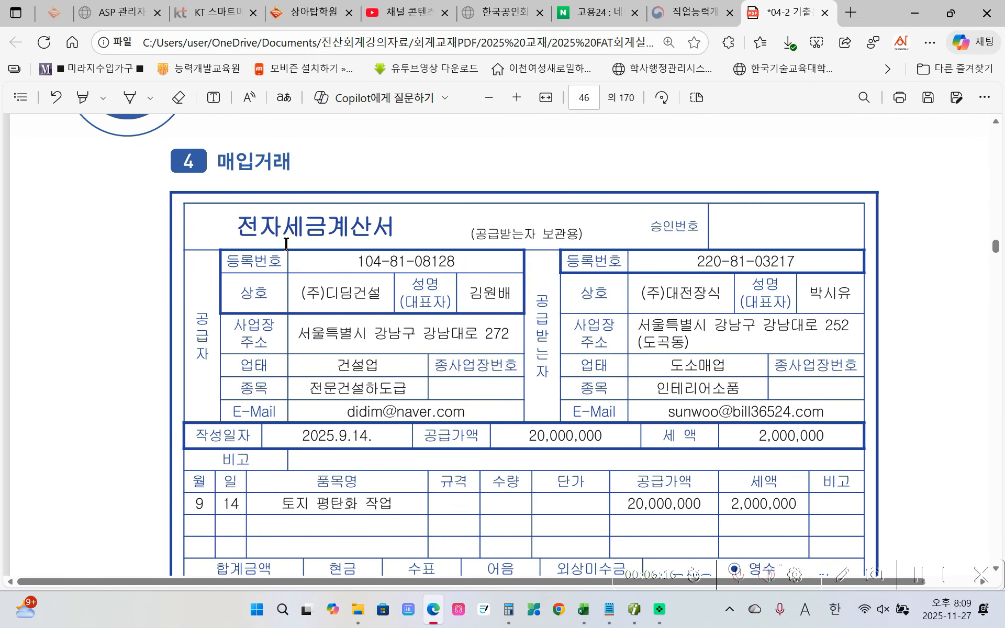
pyautogui.moveTo(285, 234); pyautogui.dragTo(395, 236)
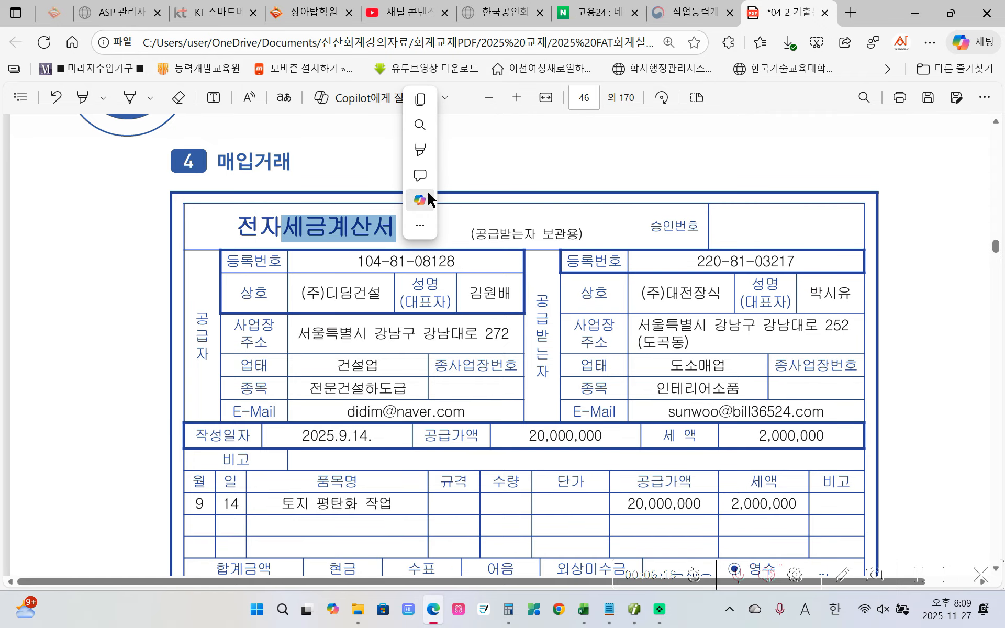
pyautogui.click(420, 149)
pyautogui.moveTo(434, 149)
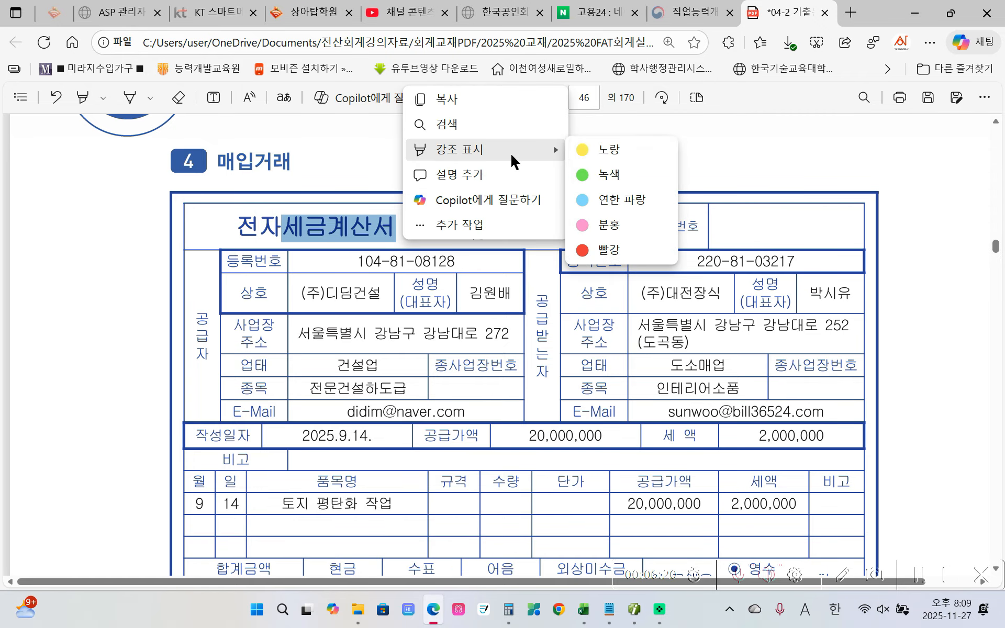
pyautogui.click(636, 150)
# Highlight the 세액 amount 2,000,000 in the 토지 평탄화 작업 line of the invoice in yellow
pyautogui.scroll(-3, 730, 492)
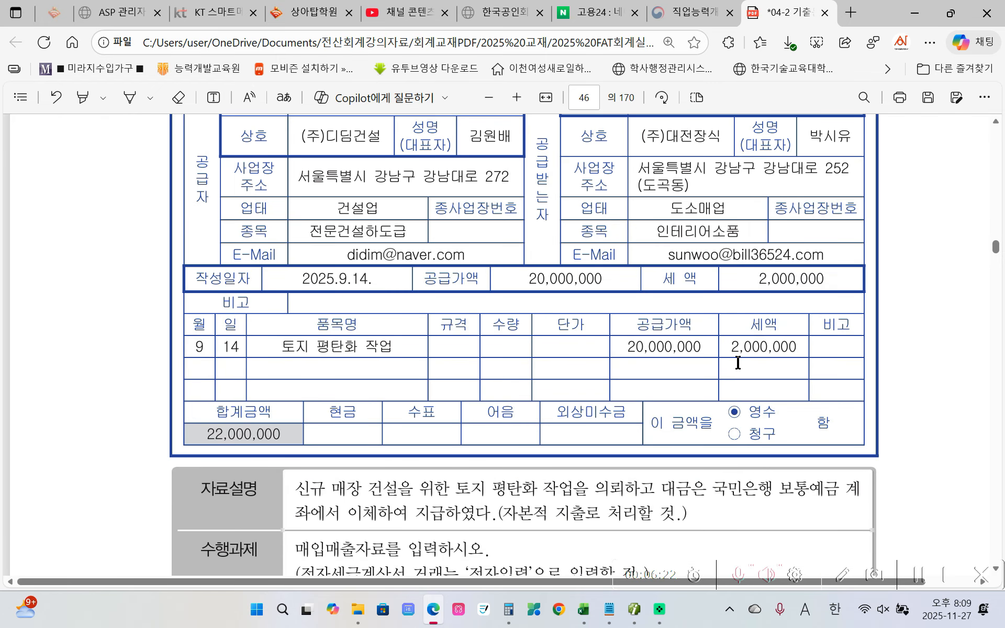
pyautogui.moveTo(729, 347); pyautogui.dragTo(798, 347)
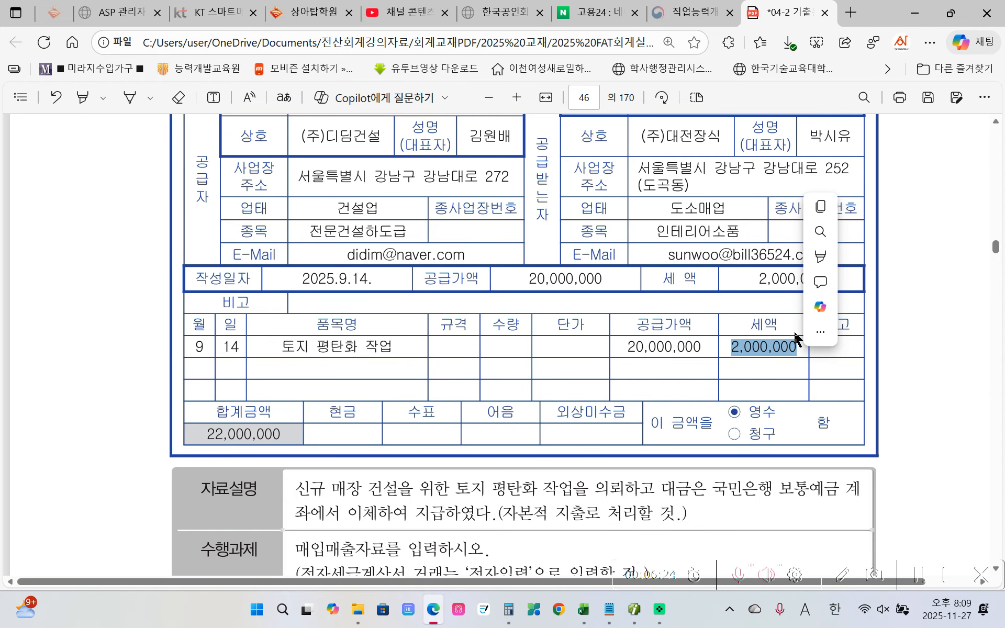
pyautogui.moveTo(812, 258)
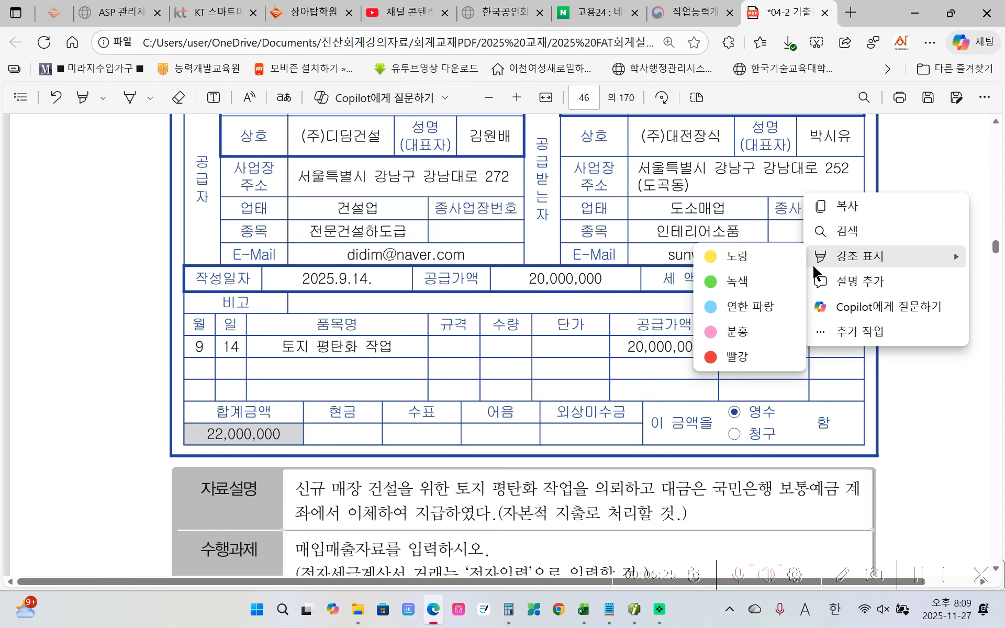
pyautogui.click(774, 265)
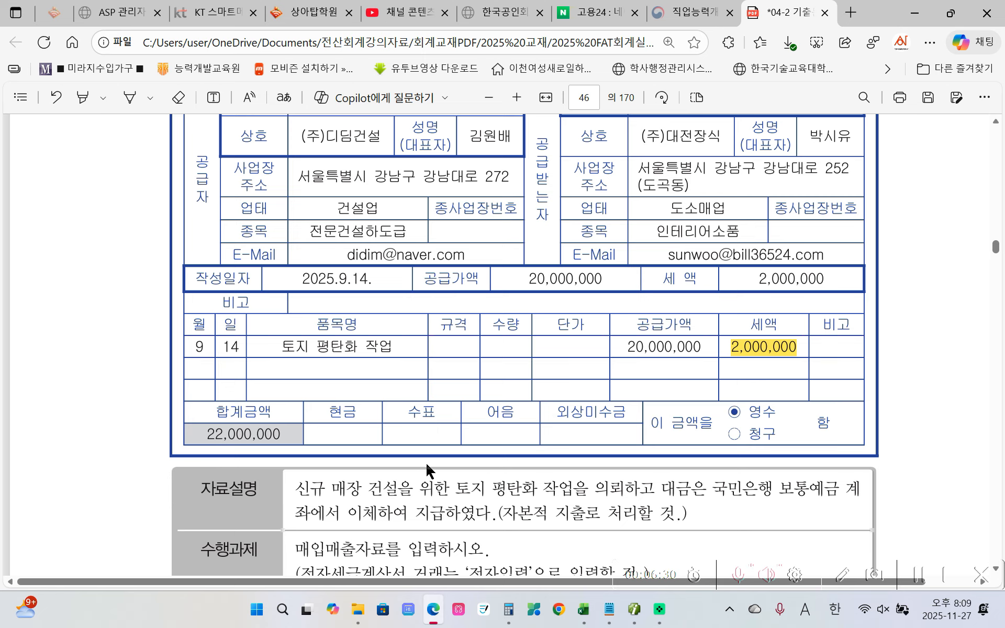
# Highlight "토지 평탄화 작업" and "자본적 지출로" in the 자료설명 text in yellow
pyautogui.scroll(-2, 415, 505)
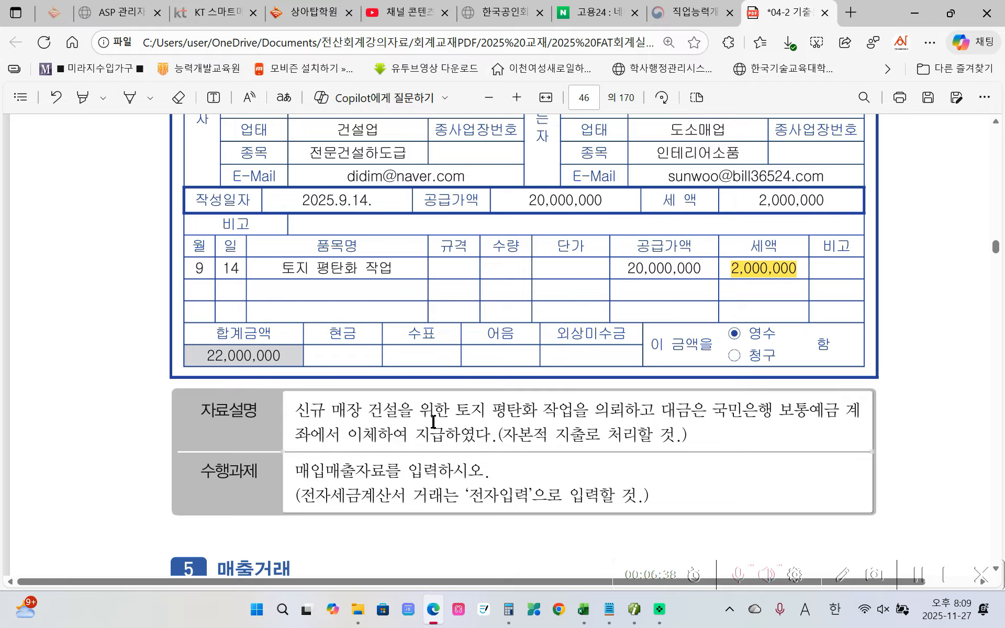
pyautogui.moveTo(458, 412); pyautogui.dragTo(573, 411)
pyautogui.moveTo(588, 333)
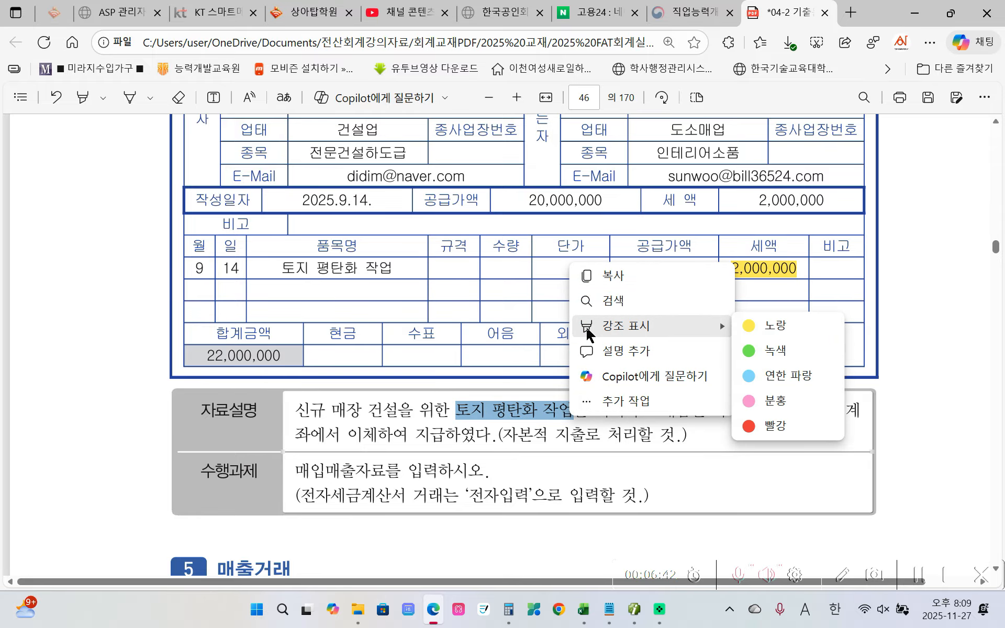
pyautogui.click(807, 327)
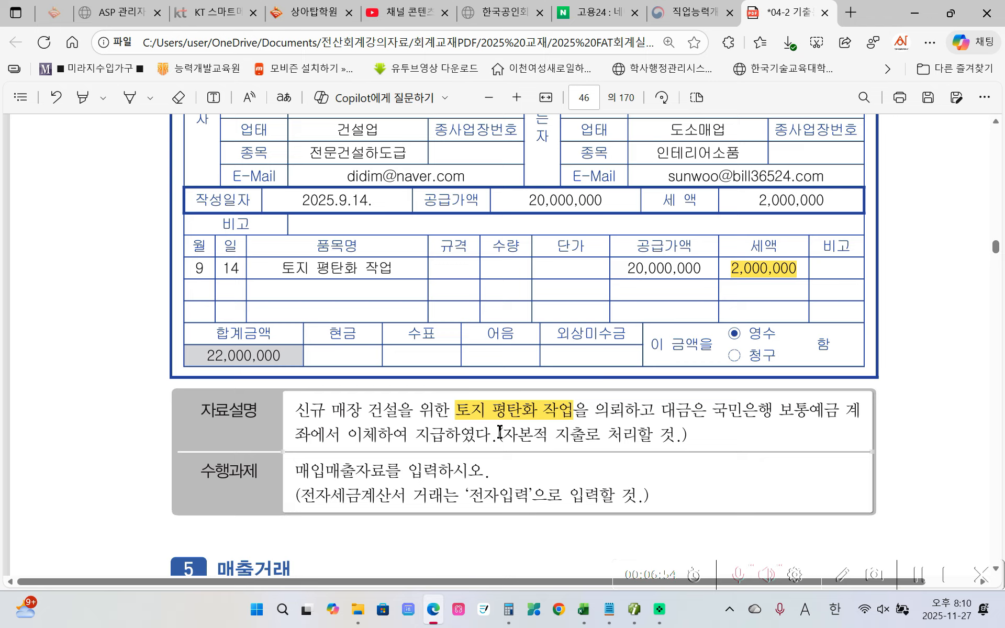
pyautogui.moveTo(507, 437); pyautogui.dragTo(594, 439)
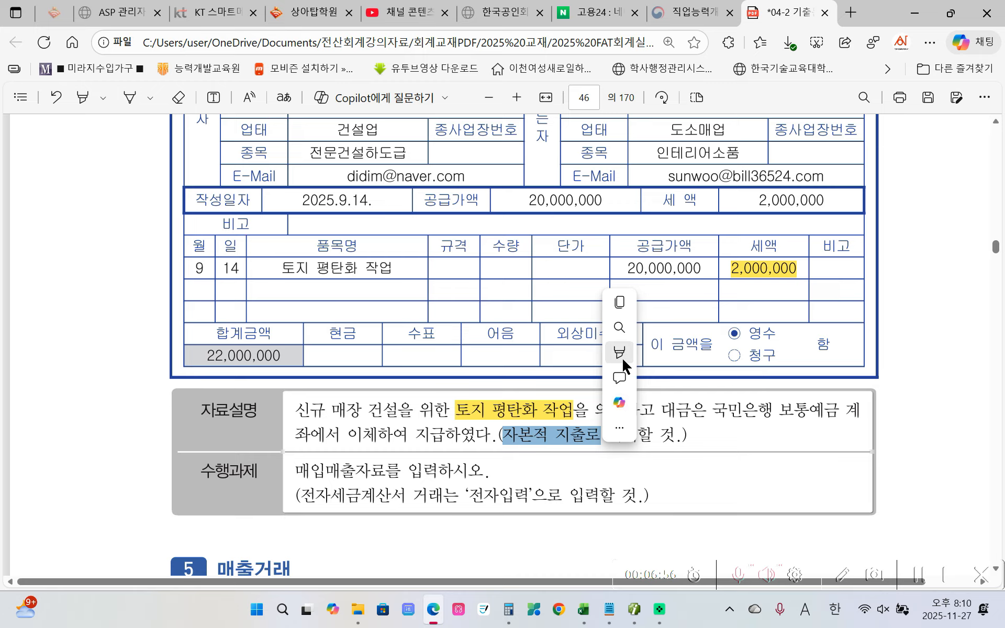
pyautogui.moveTo(622, 357)
pyautogui.click(786, 363)
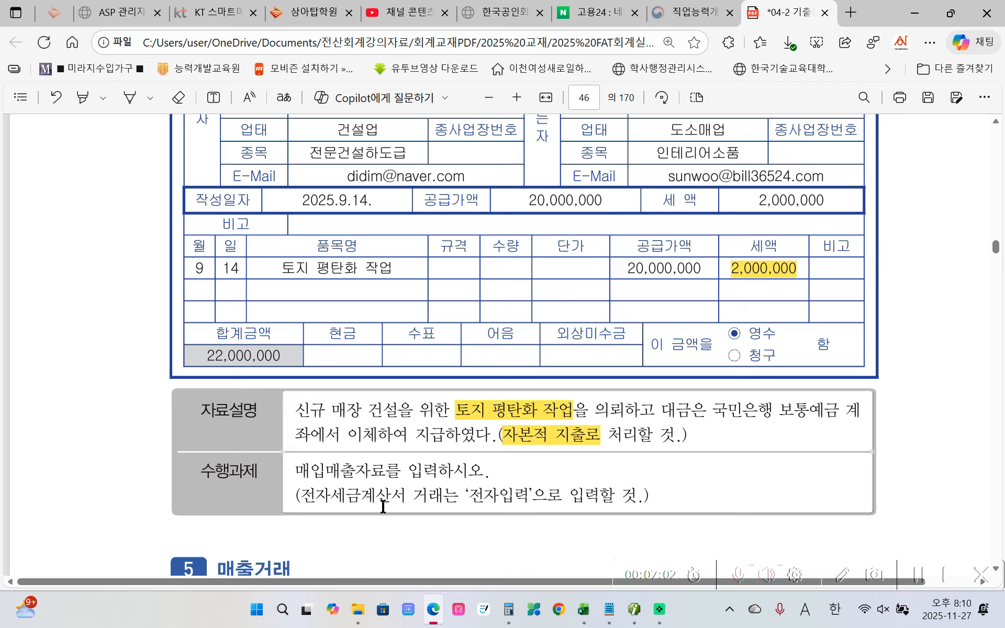
# Highlight "전자입력" in the 수행과제 text in yellow
pyautogui.moveTo(469, 495); pyautogui.dragTo(527, 496)
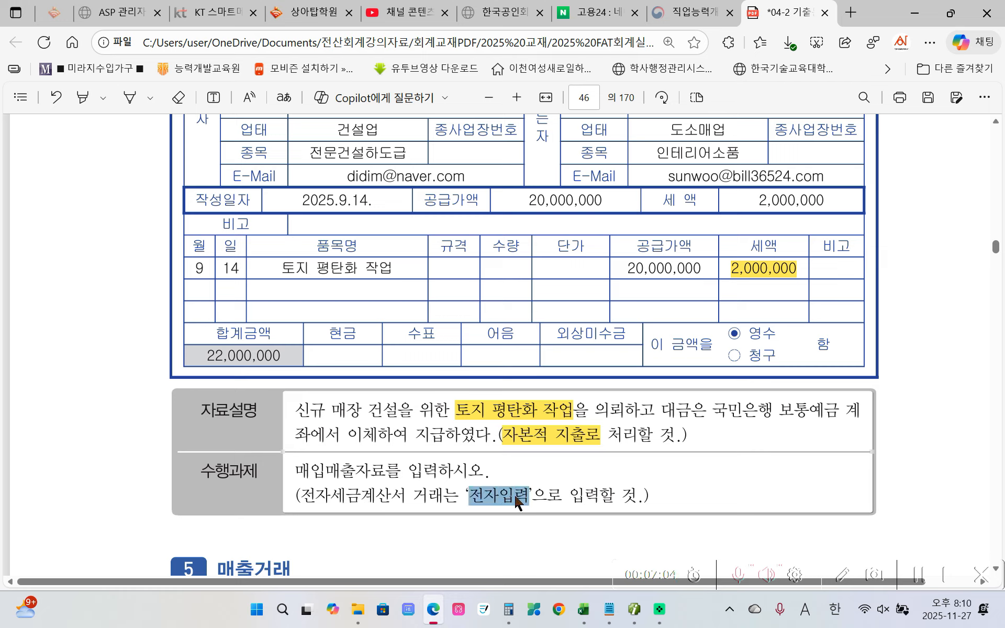
pyautogui.rightClick(527, 496)
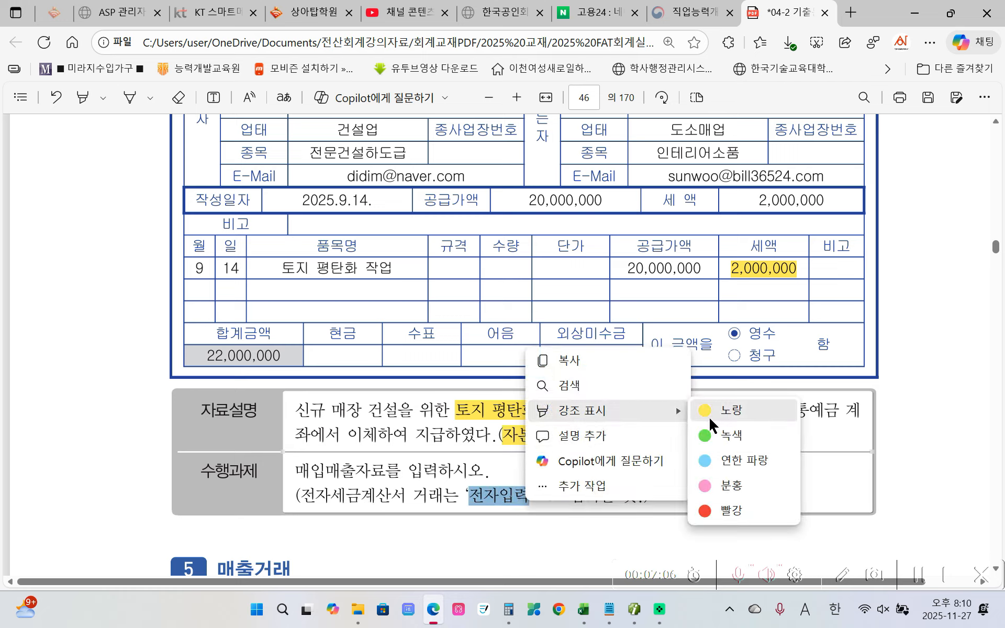
pyautogui.click(708, 415)
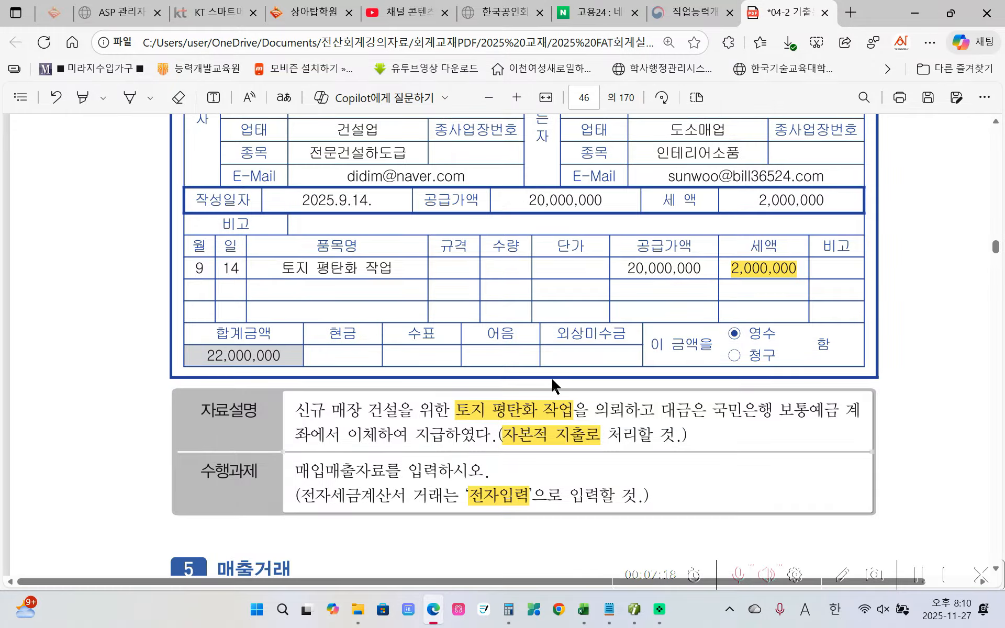
pyautogui.scroll(3, 551, 378)
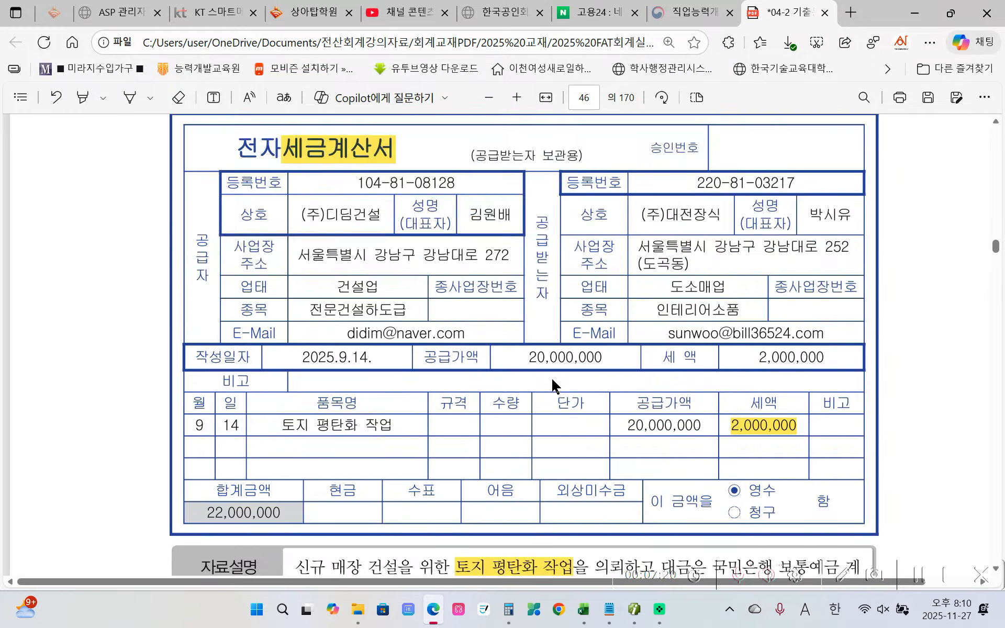
pyautogui.moveTo(78, 286); pyautogui.dragTo(67, 383)
pyautogui.moveTo(65, 322); pyautogui.dragTo(88, 326)
pyautogui.moveTo(142, 300)
pyautogui.mouseDown()
pyautogui.moveTo(140, 362)
pyautogui.moveTo(157, 364)
pyautogui.mouseUp()
pyautogui.moveTo(137, 311); pyautogui.dragTo(129, 417)
# Switch to the accounting program and start a September 14 entry of type 54 불공 with the reason 토지의 자본적 지출관련
pyautogui.click(634, 608)
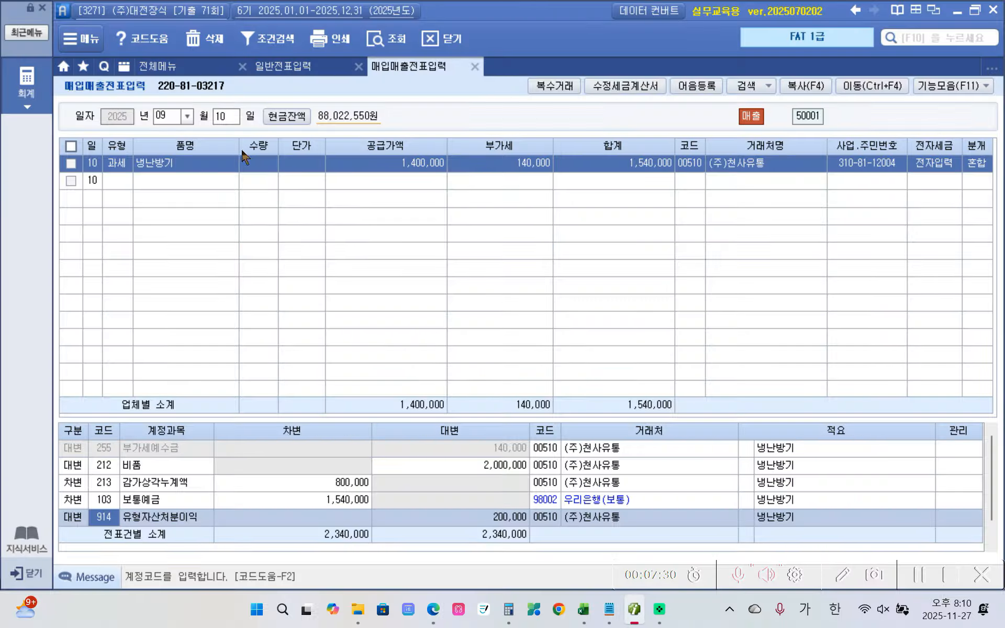
pyautogui.click(230, 123)
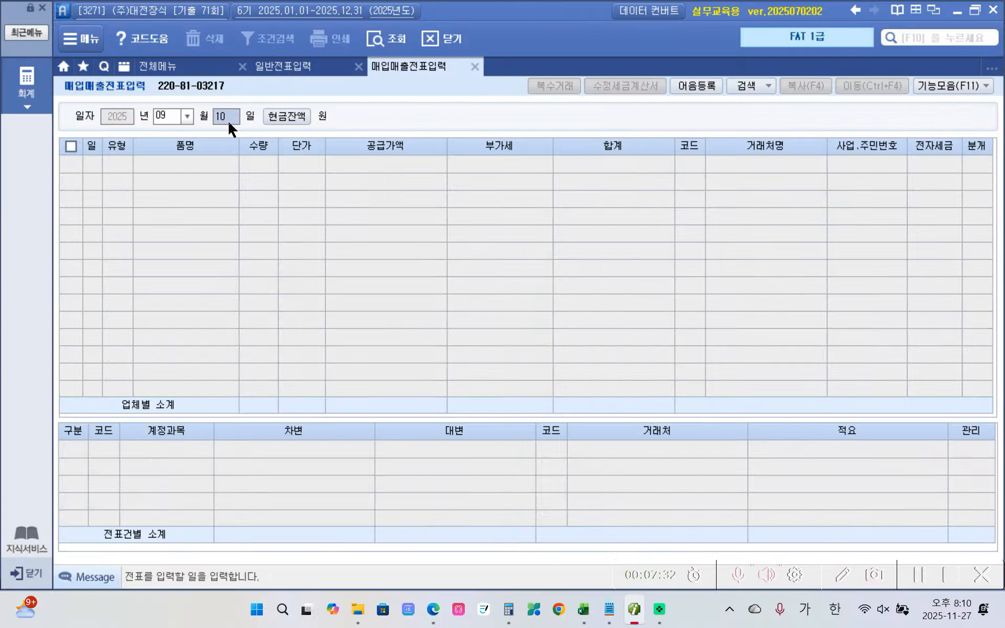
pyautogui.write('14')
pyautogui.press('Return')
pyautogui.press('Return')
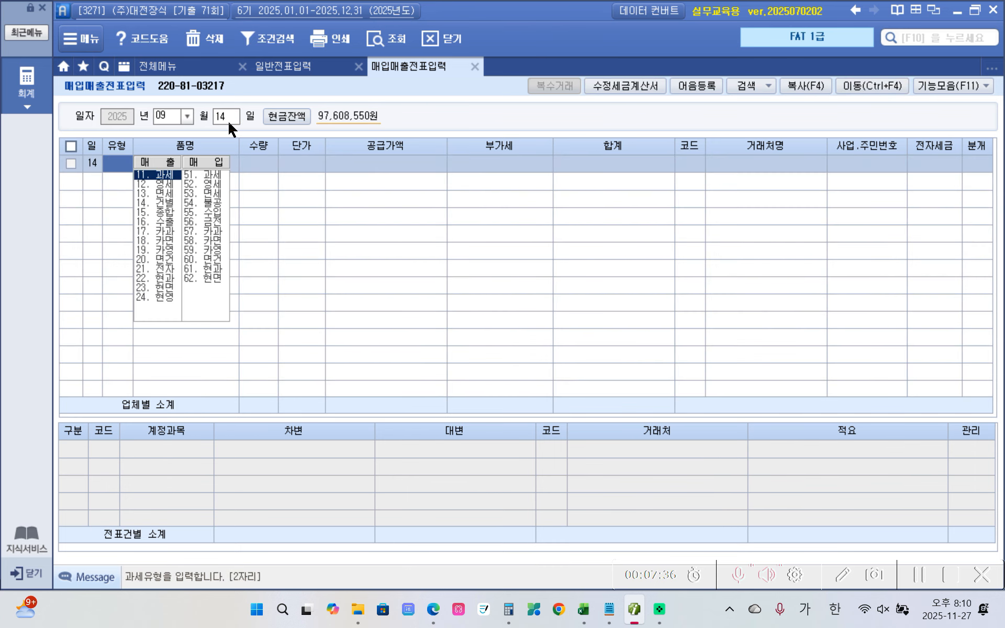
pyautogui.write('54')
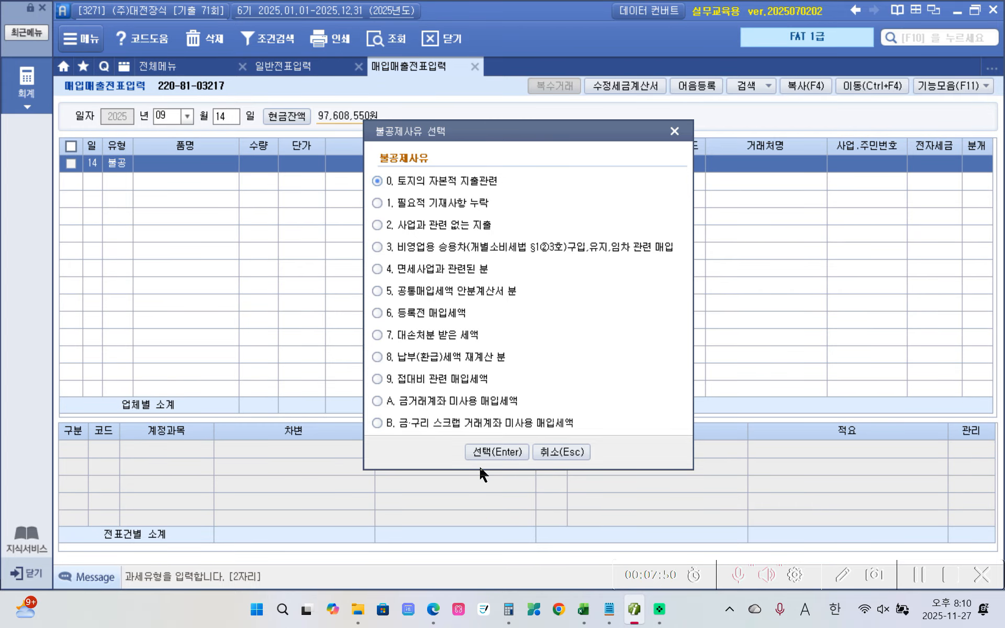
pyautogui.click(482, 451)
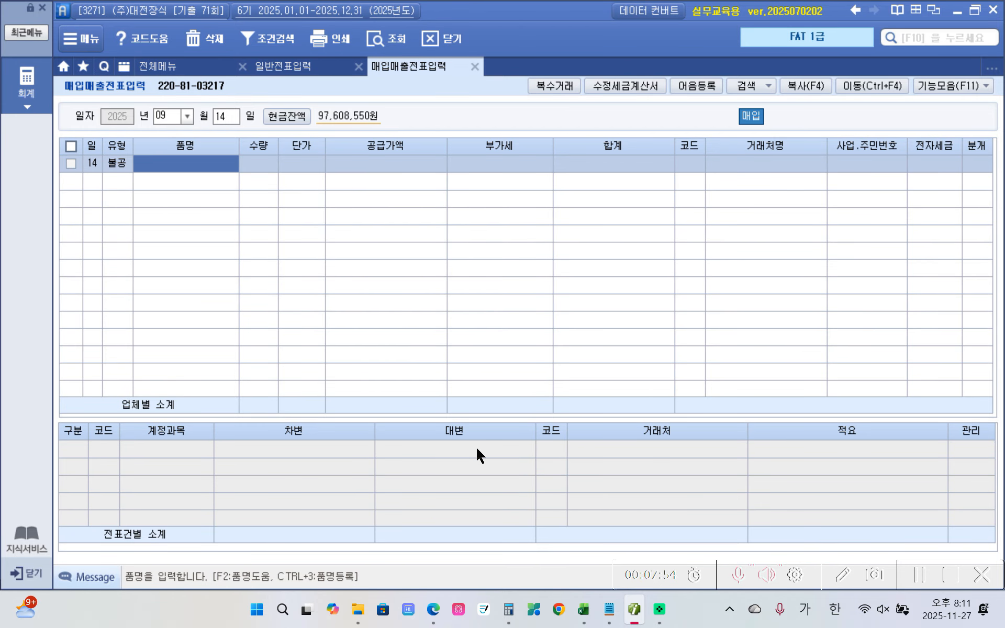
# Enter 토지 평탄화 as the 품명, skip quantity and unit price, and set the 공급가액 to 20,000,000
pyautogui.write('토지 ')
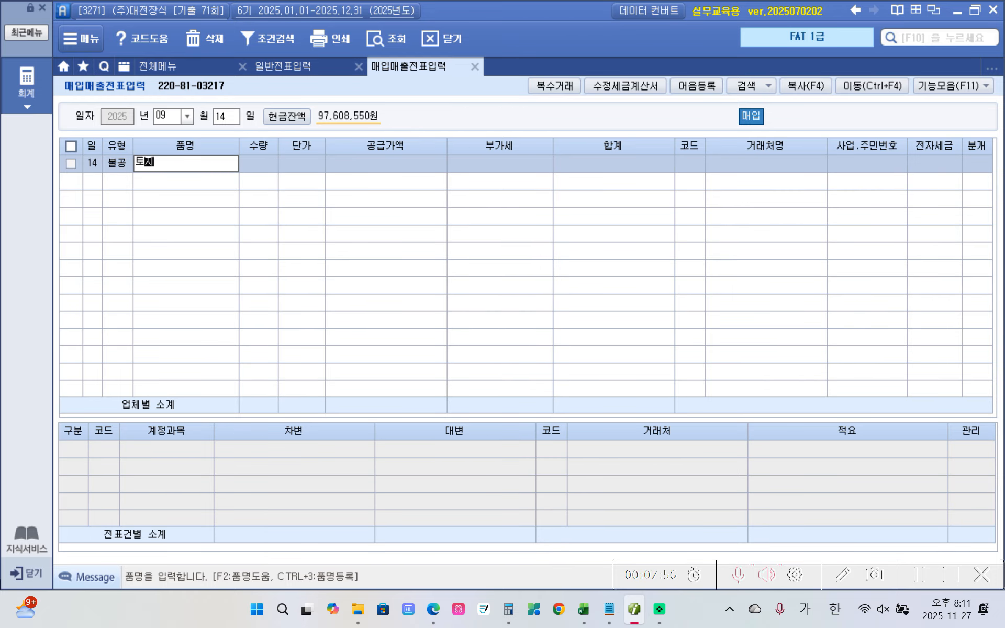
pyautogui.write('평탄화')
pyautogui.press('Return')
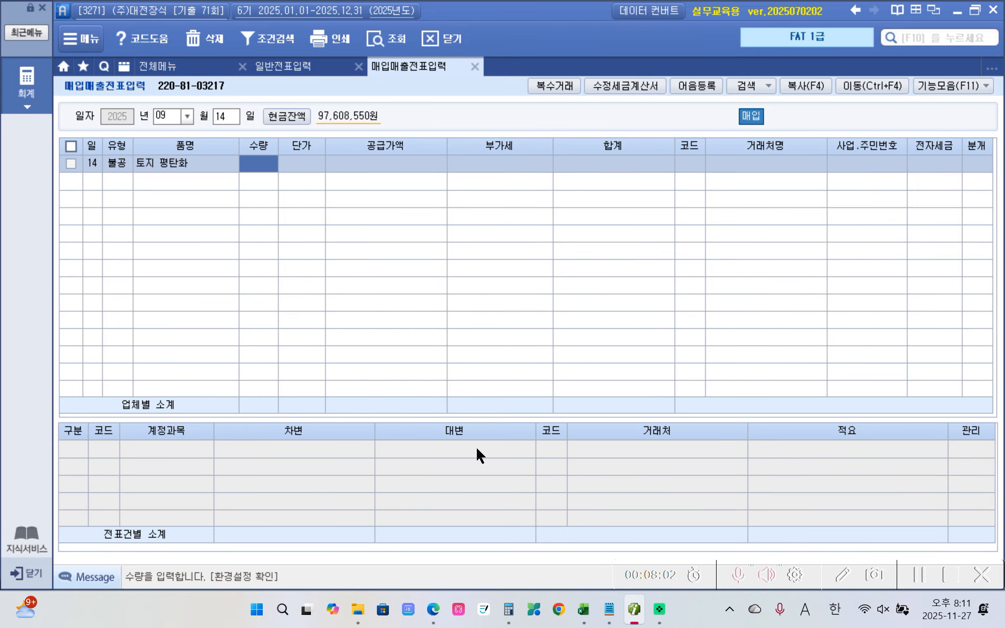
pyautogui.press('Return')
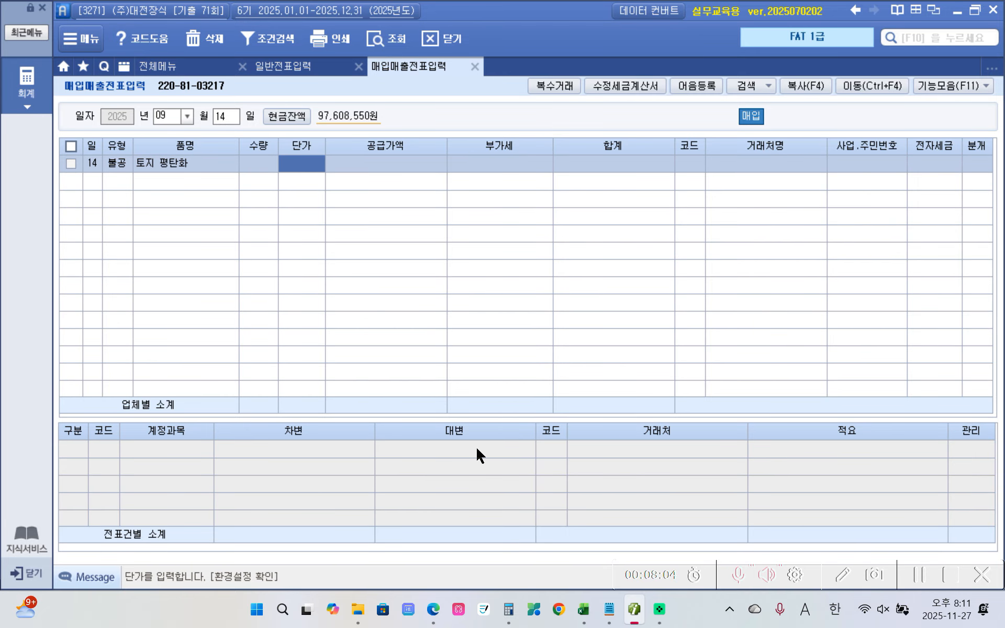
pyautogui.press('Return')
pyautogui.write('20')
pyautogui.press('+')
pyautogui.press('+')
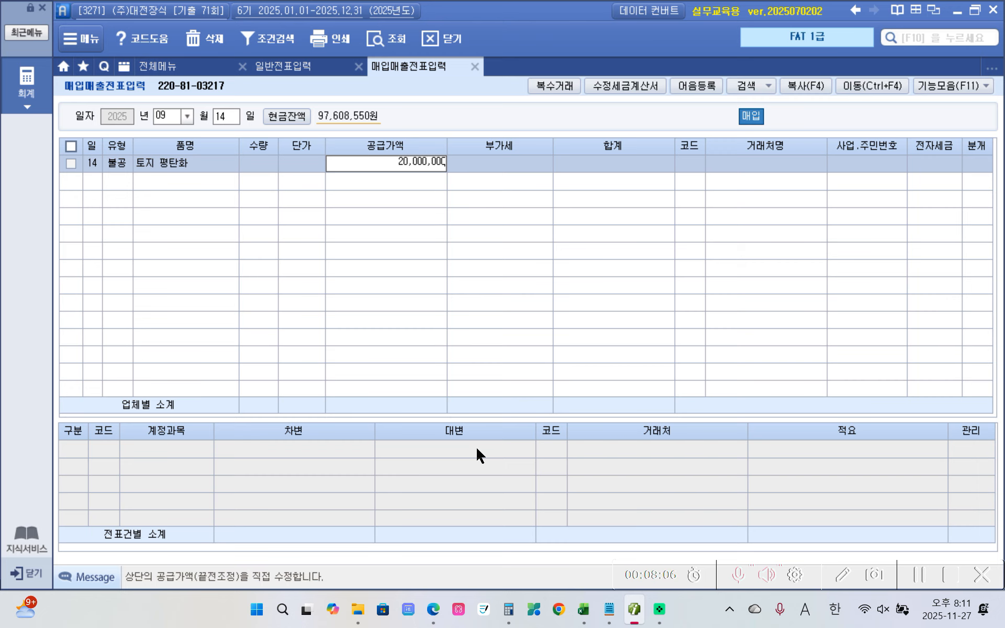
pyautogui.press('Return')
pyautogui.press('Return')
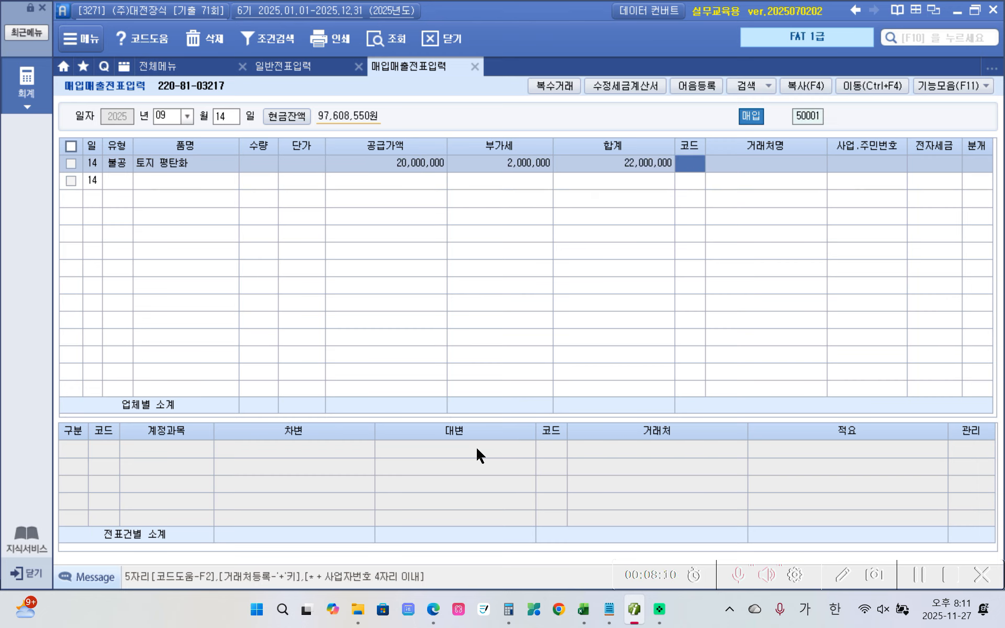
# Look up business partners with "디딤" and assign (주)디딤건설 to the purchase entry
pyautogui.write('디딤')
pyautogui.press('Return')
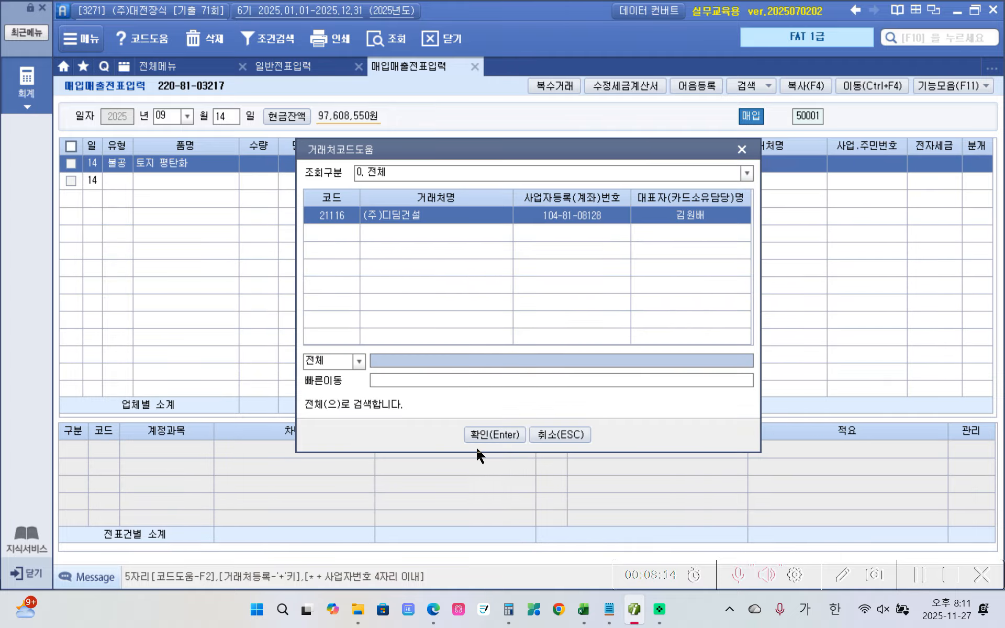
pyautogui.press('Return')
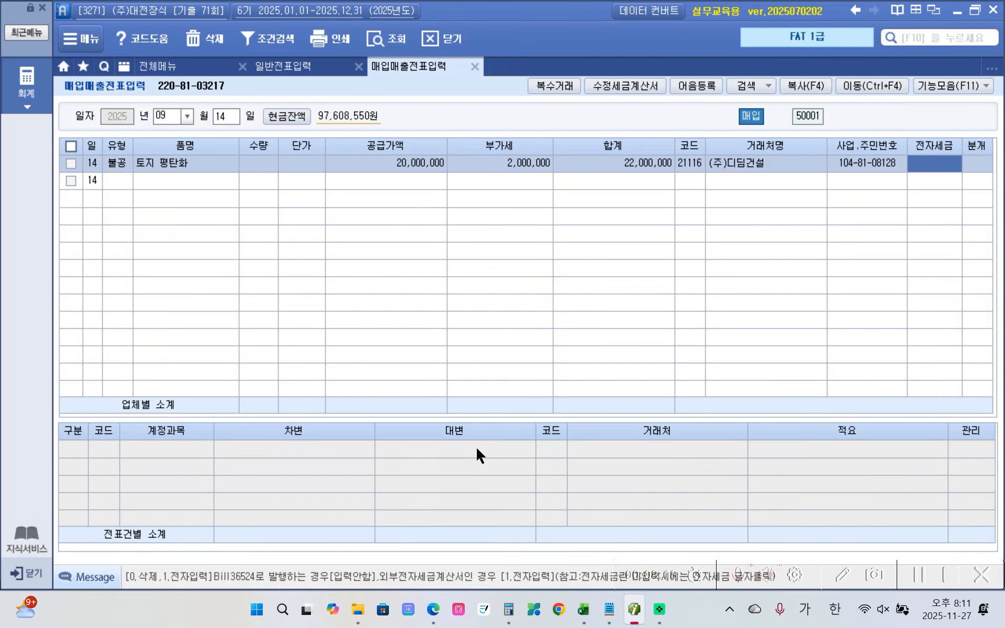
# Set the entry's 전자세금 to 전자입력 and its 분개 type to 혼합
pyautogui.write('1')
pyautogui.press('Return')
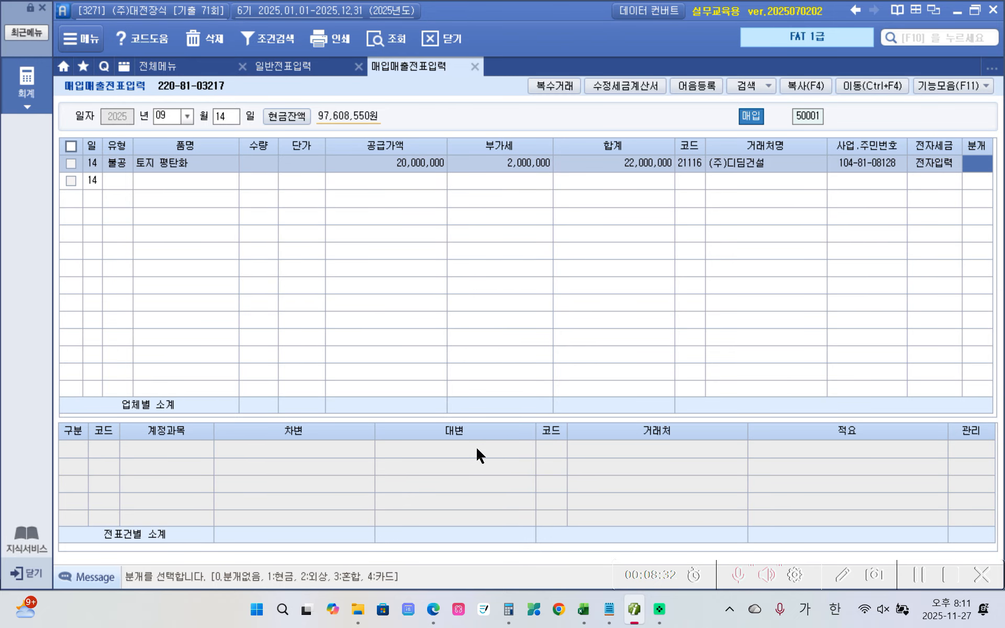
pyautogui.write('3')
pyautogui.press('Return')
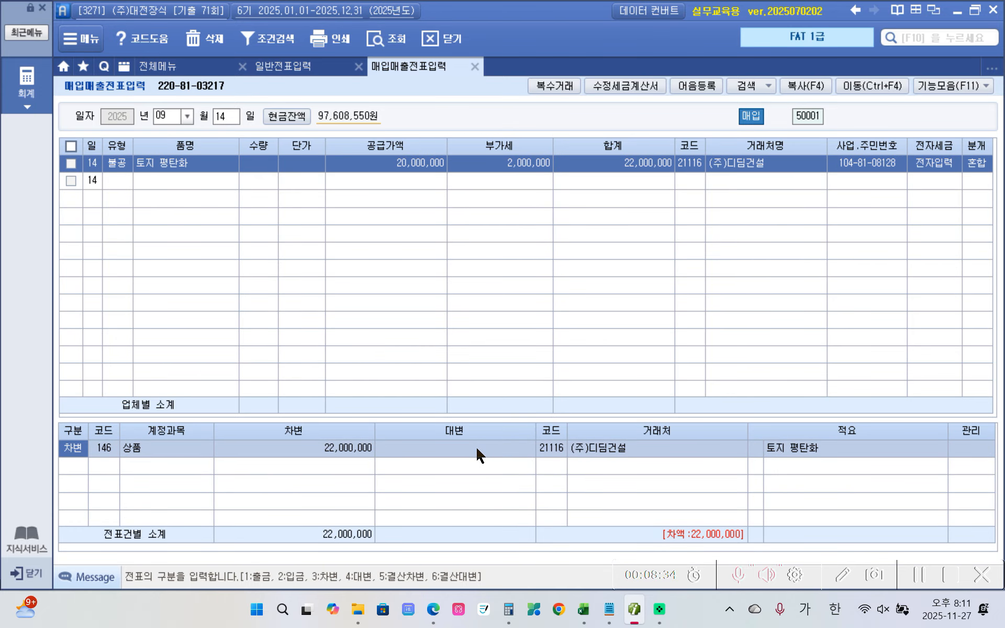
# Change the account of the debit (차변) line from 상품 to 토지 and complete the line
pyautogui.press('Return')
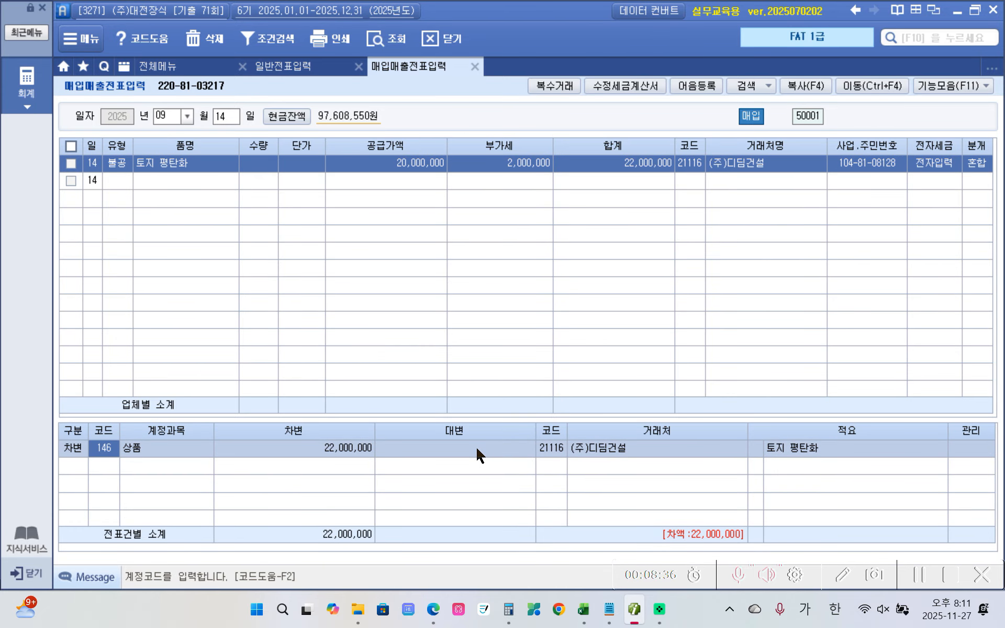
pyautogui.write('토지')
pyautogui.press('Return')
pyautogui.press('Return')
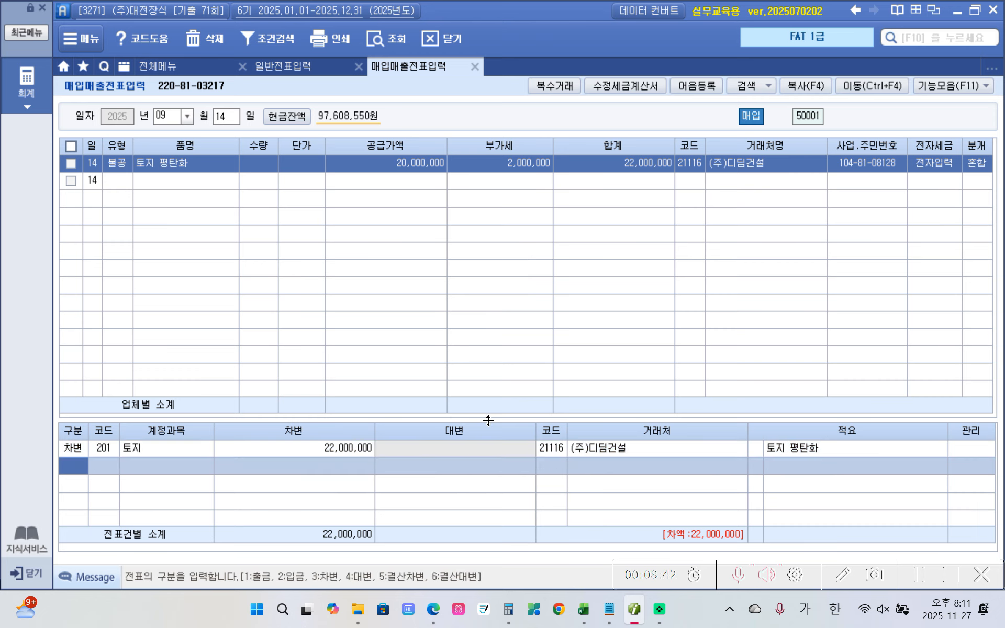
# Add a credit (대변) line for account 103 보통예금 with an amount of 22,000,000
pyautogui.write('4')
pyautogui.press('Return')
pyautogui.write('103')
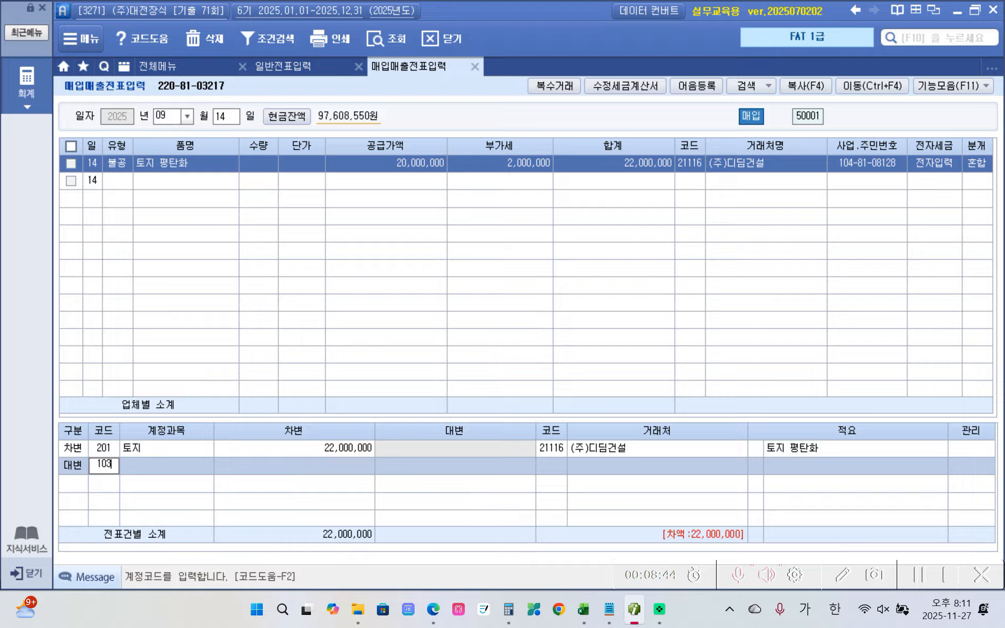
pyautogui.press('Return')
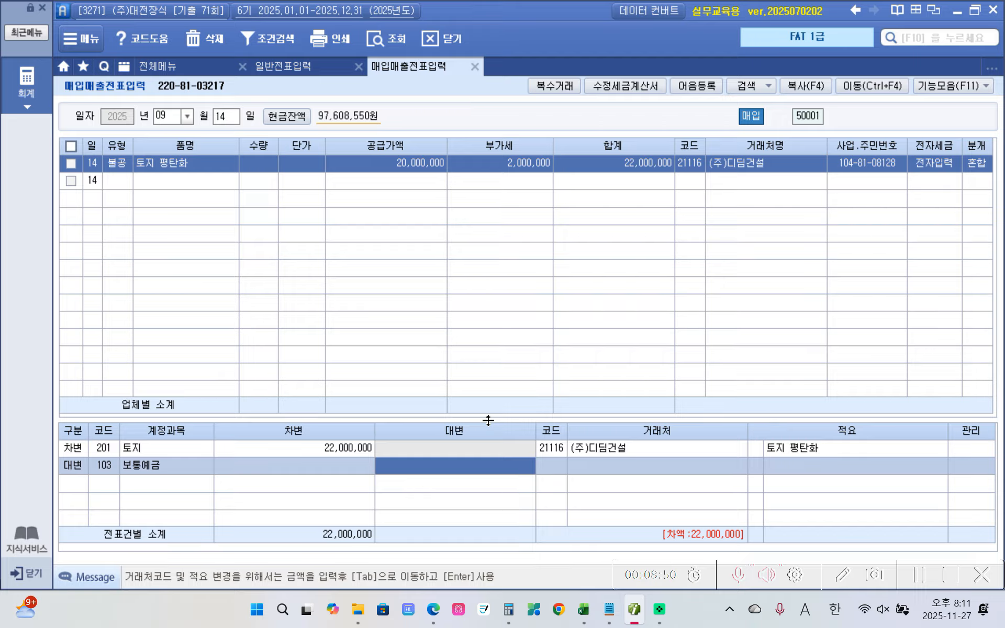
pyautogui.write('22,000,000')
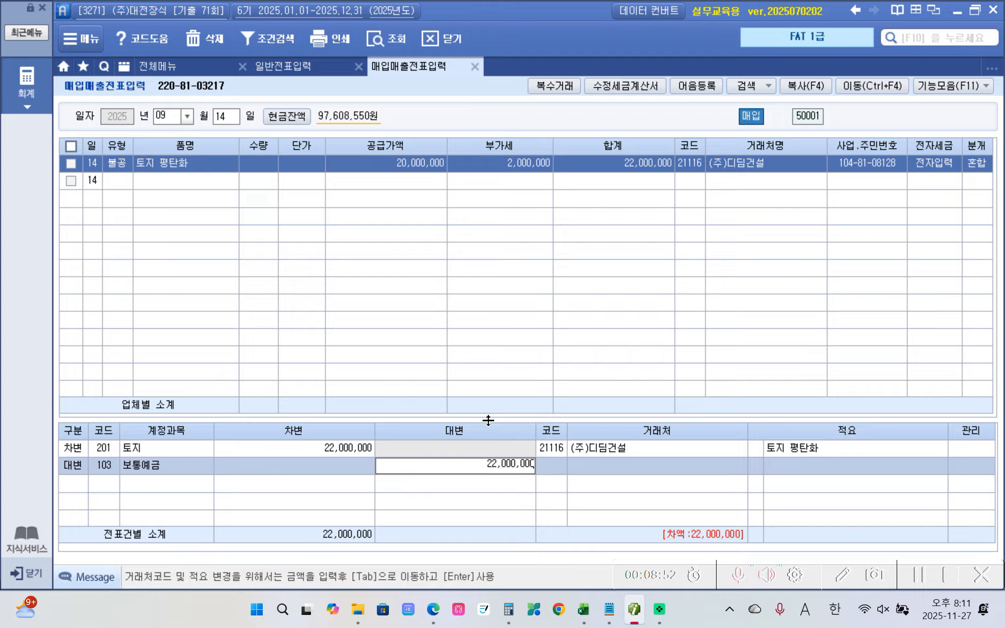
pyautogui.press('Return')
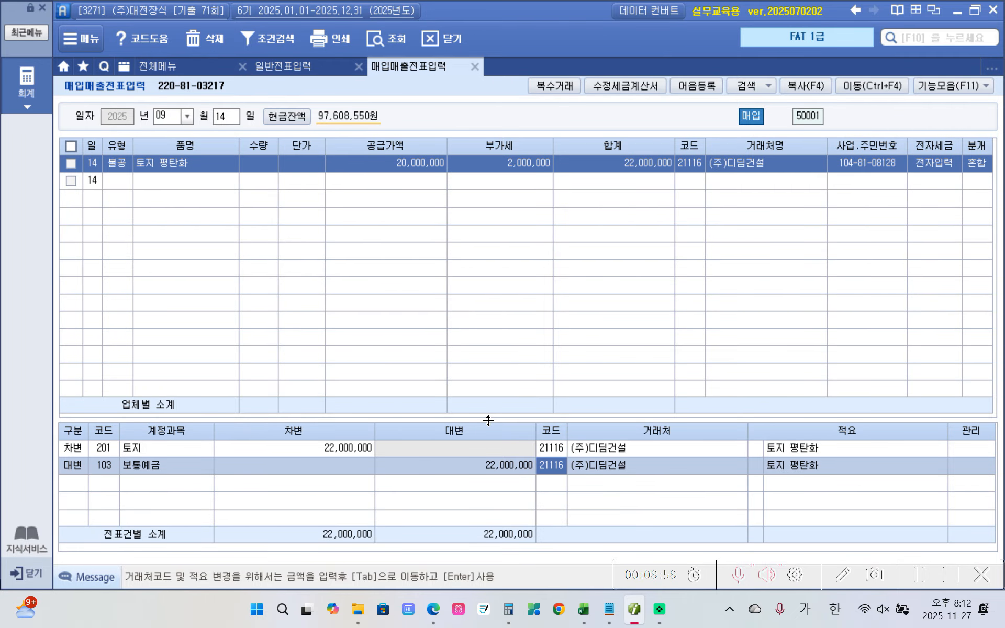
# Look up business partners with "국민" and assign 국민은행(보통) to the credit (대변) 보통예금 line
pyautogui.write('국민')
pyautogui.press('Return')
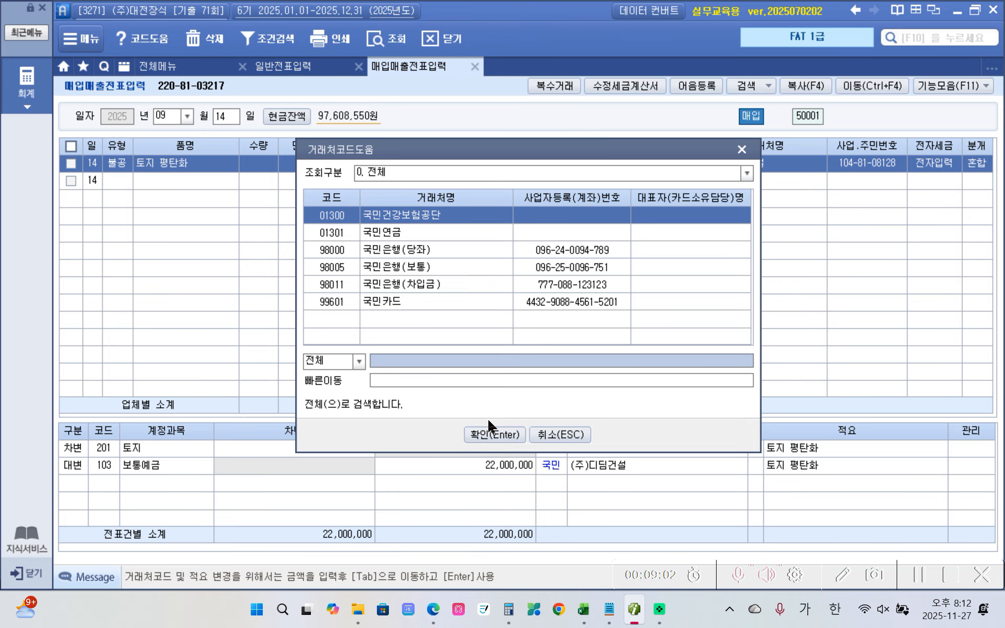
pyautogui.press('Down')
pyautogui.press('Down')
pyautogui.press('Down')
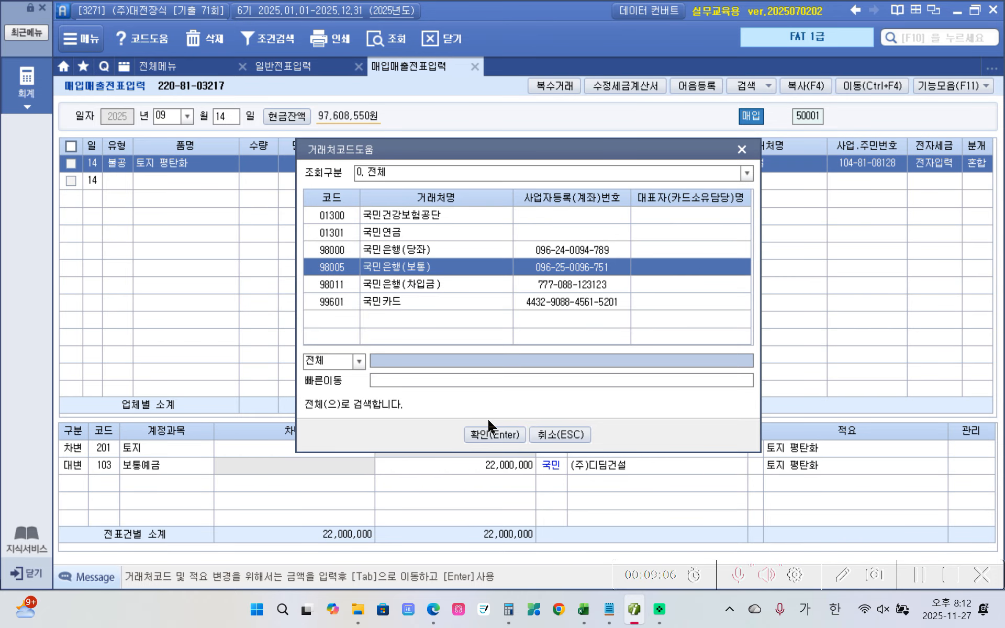
pyautogui.press('Return')
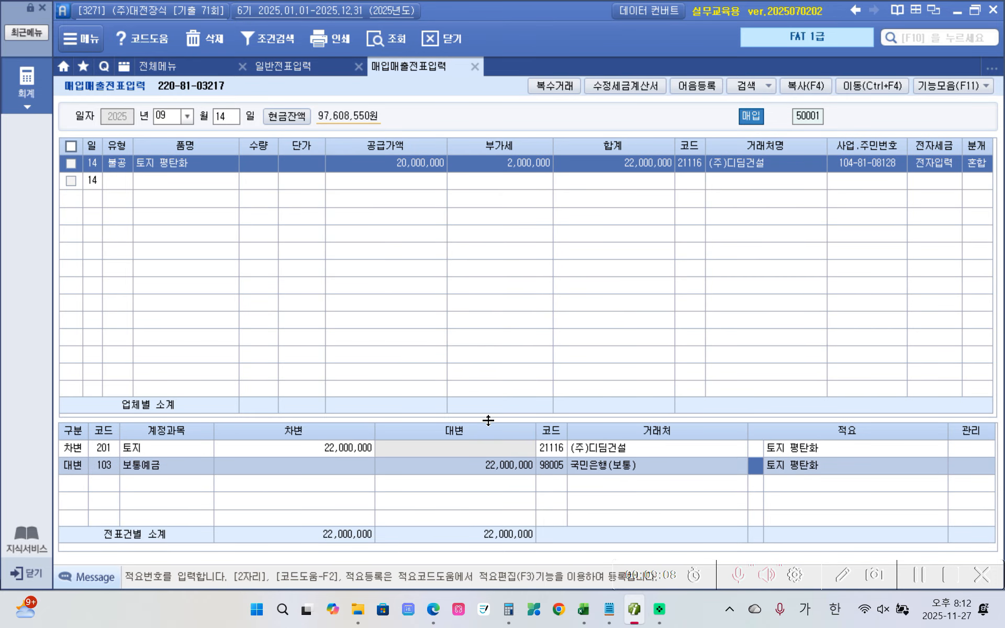
pyautogui.click(597, 453)
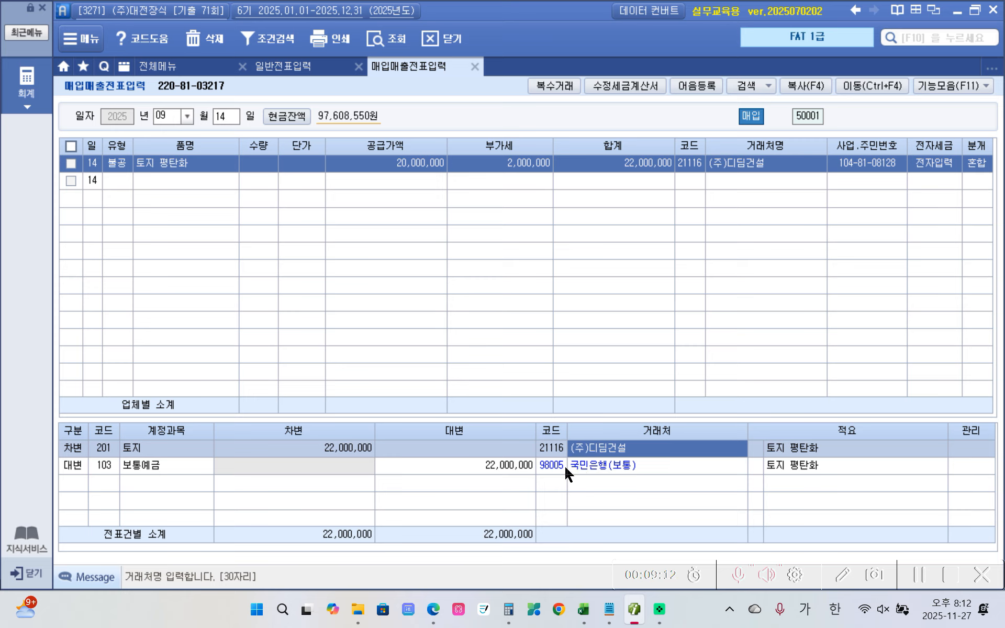
pyautogui.click(564, 466)
pyautogui.click(563, 450)
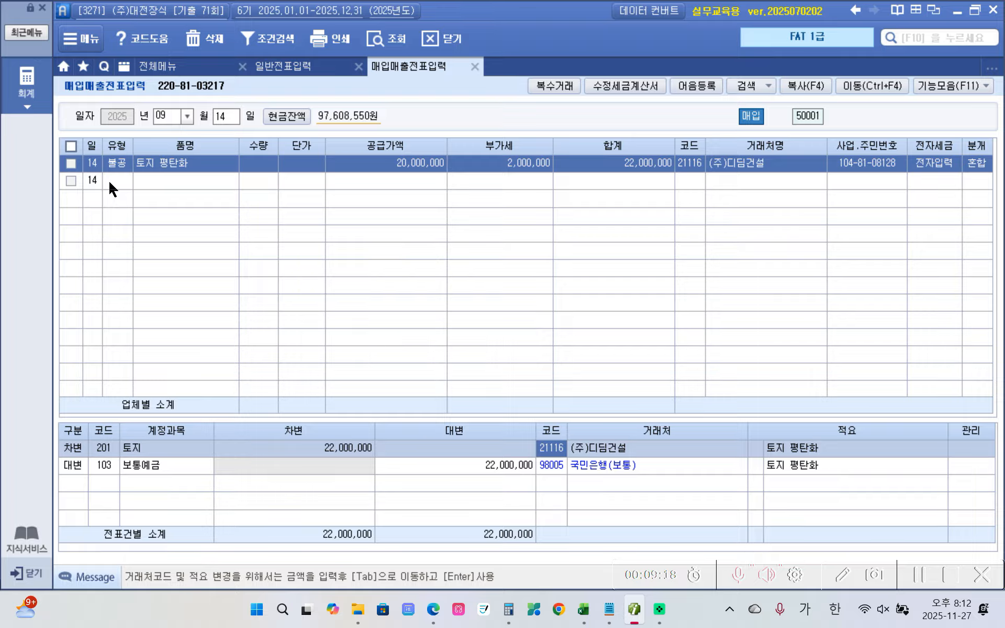
pyautogui.click(576, 463)
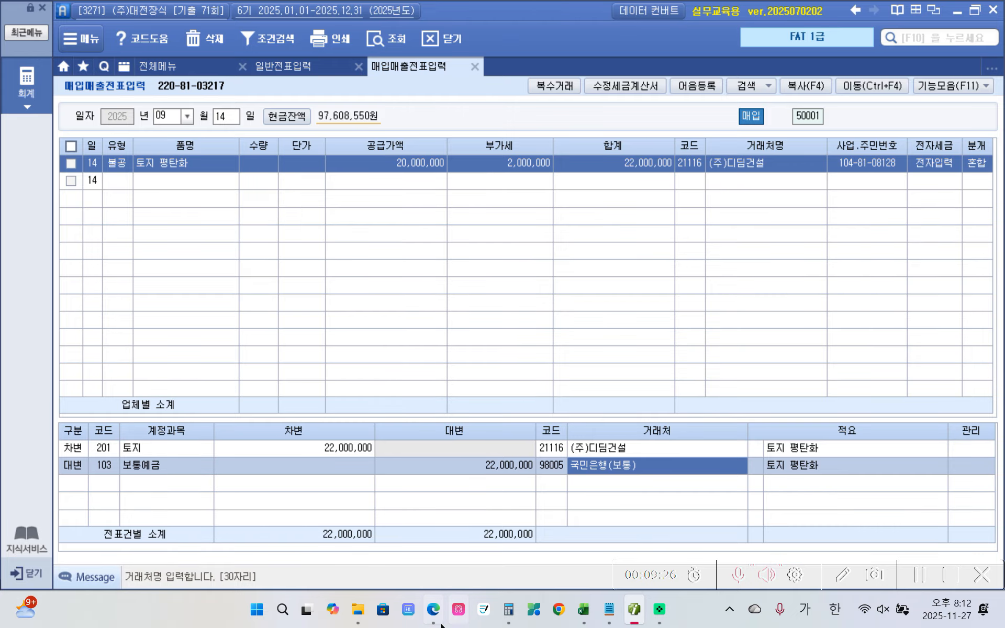
# Switch to the textbook PDF in Edge and highlight 매출 in the transaction 5 heading and 카드 in the 카드매출전표 title in yellow
pyautogui.click(422, 588)
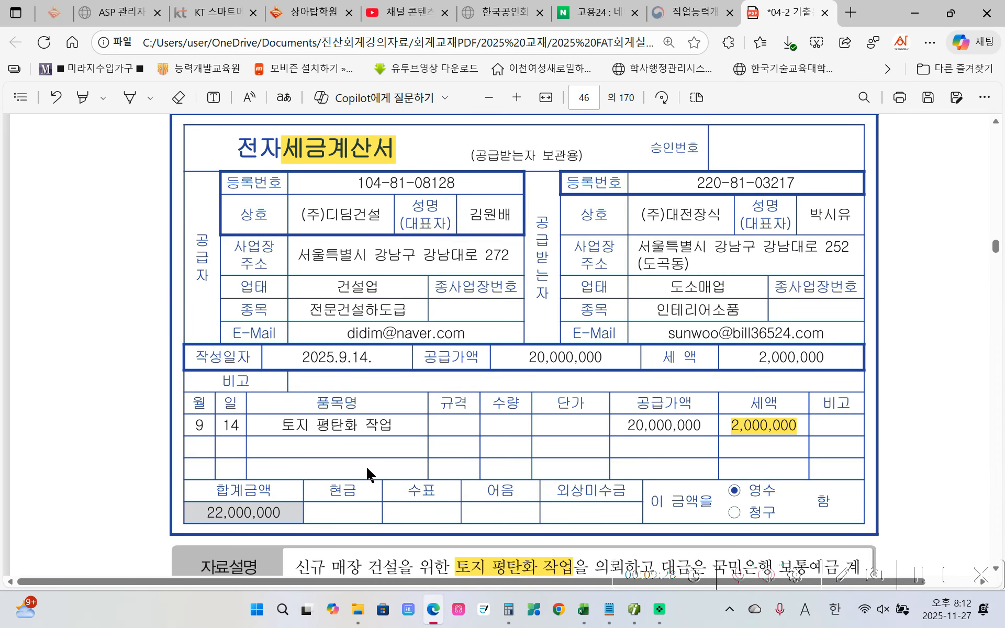
pyautogui.scroll(-6, 365, 453)
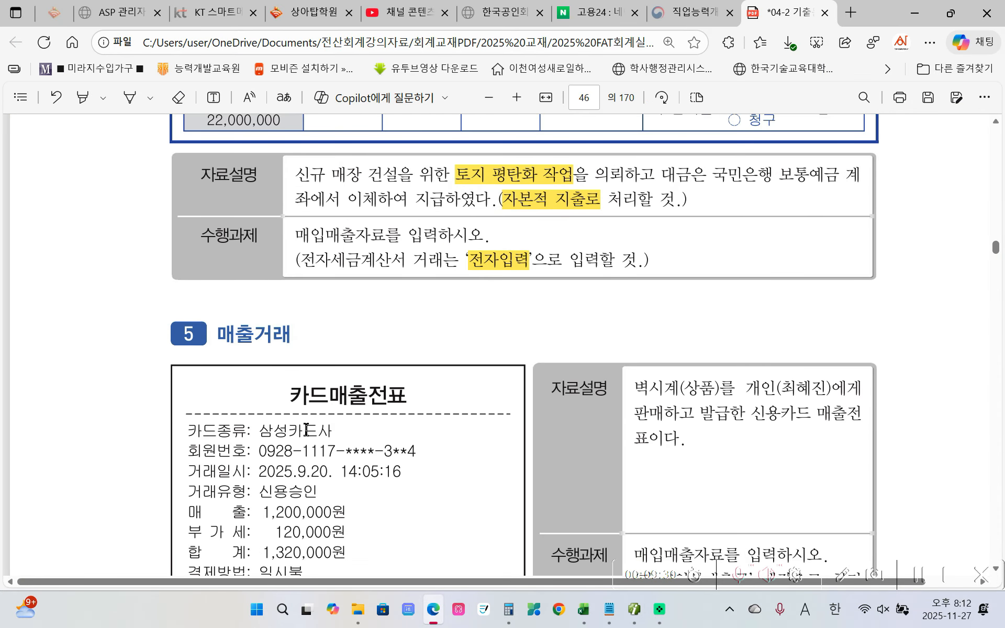
pyautogui.scroll(-1, 306, 426)
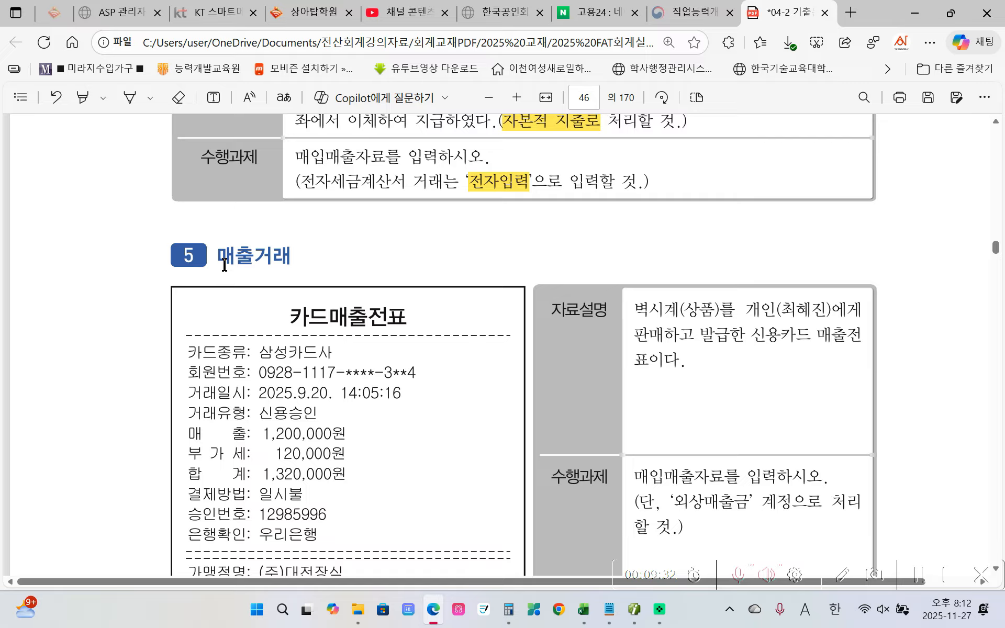
pyautogui.moveTo(217, 256); pyautogui.dragTo(254, 257)
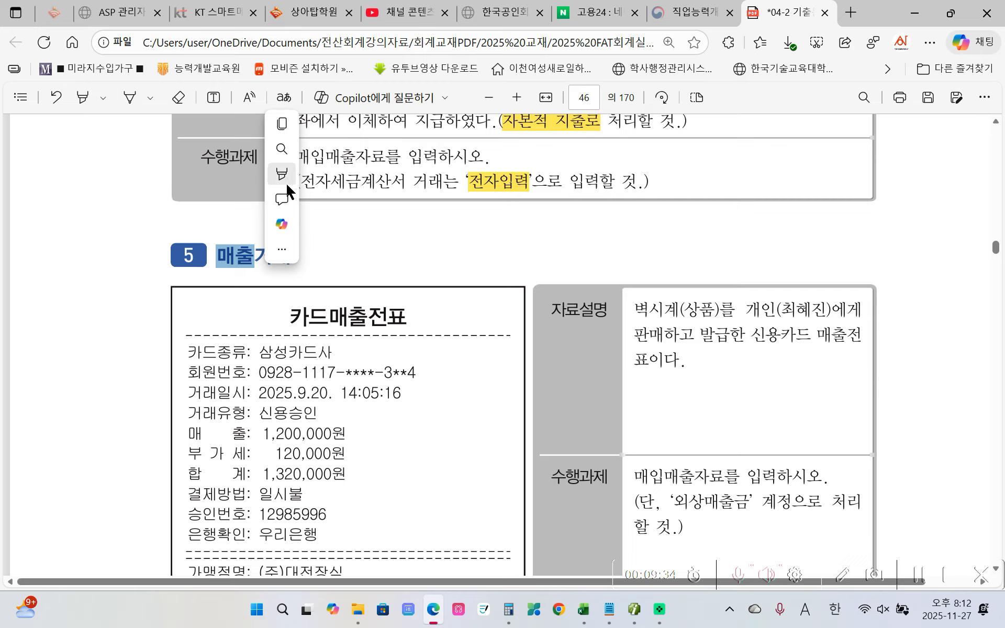
pyautogui.moveTo(431, 171)
pyautogui.click(466, 171)
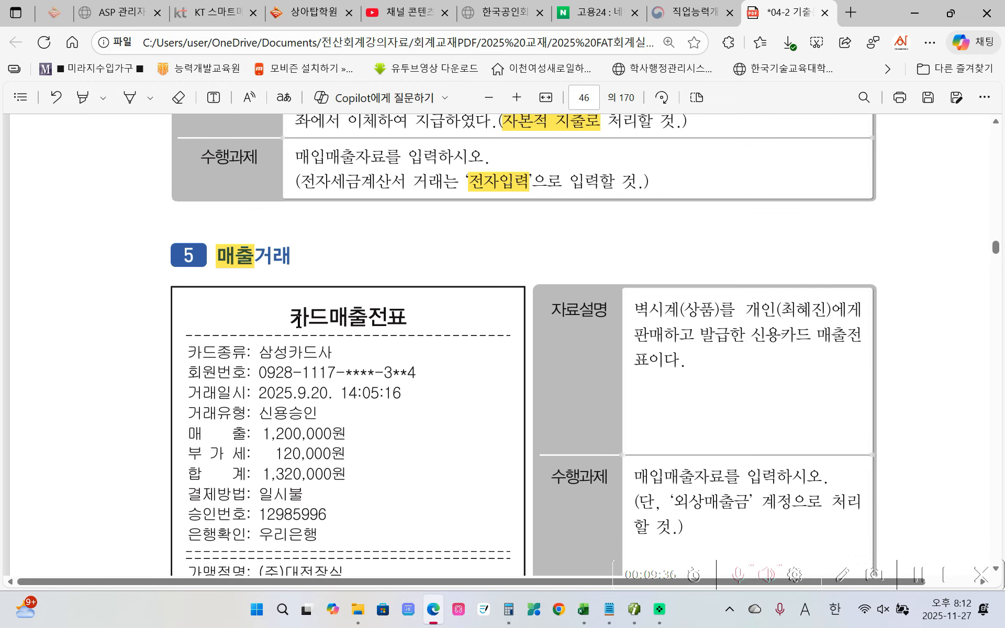
pyautogui.moveTo(296, 320); pyautogui.dragTo(329, 320)
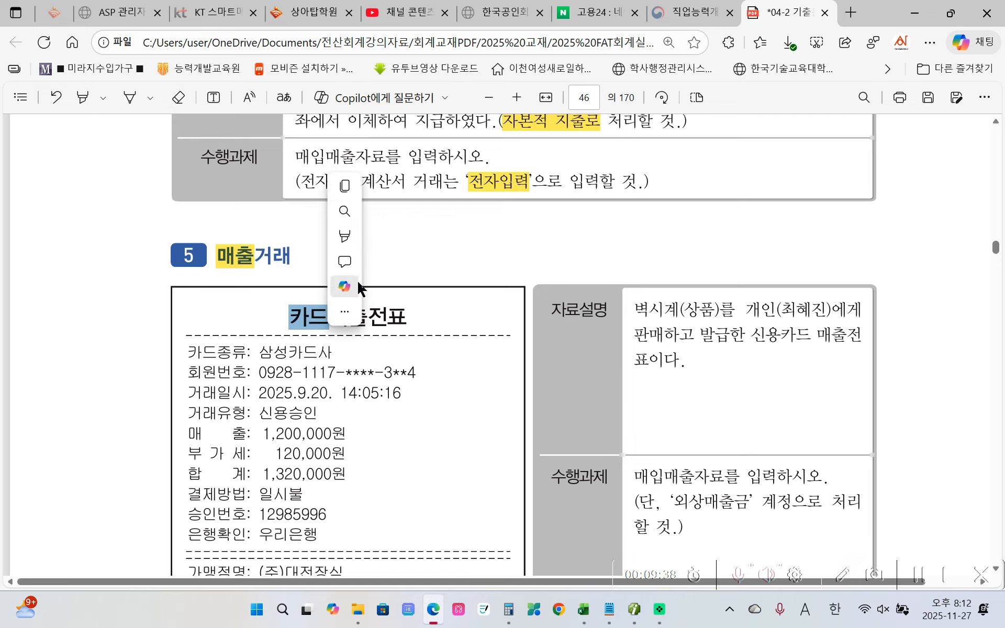
pyautogui.moveTo(350, 239)
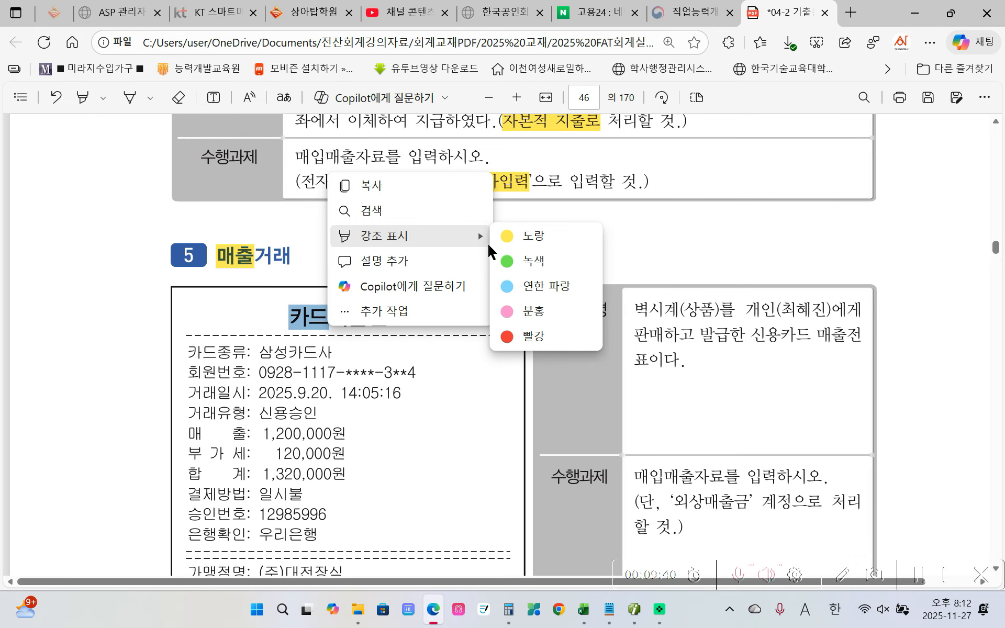
pyautogui.click(503, 238)
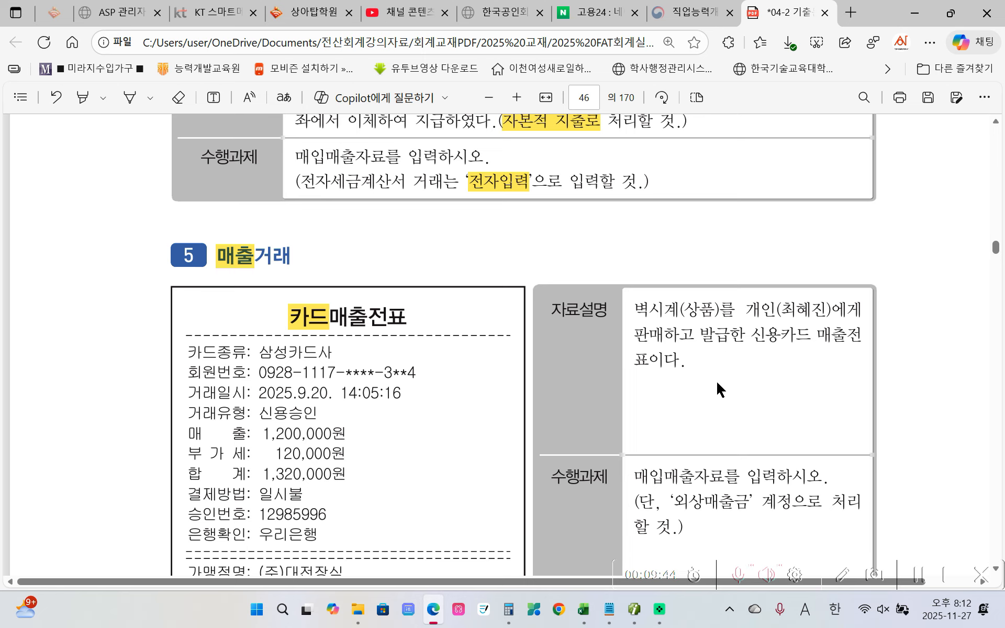
# Highlight 외상매출금 in the 수행과제 text of transaction 5 in yellow
pyautogui.scroll(-1, 714, 381)
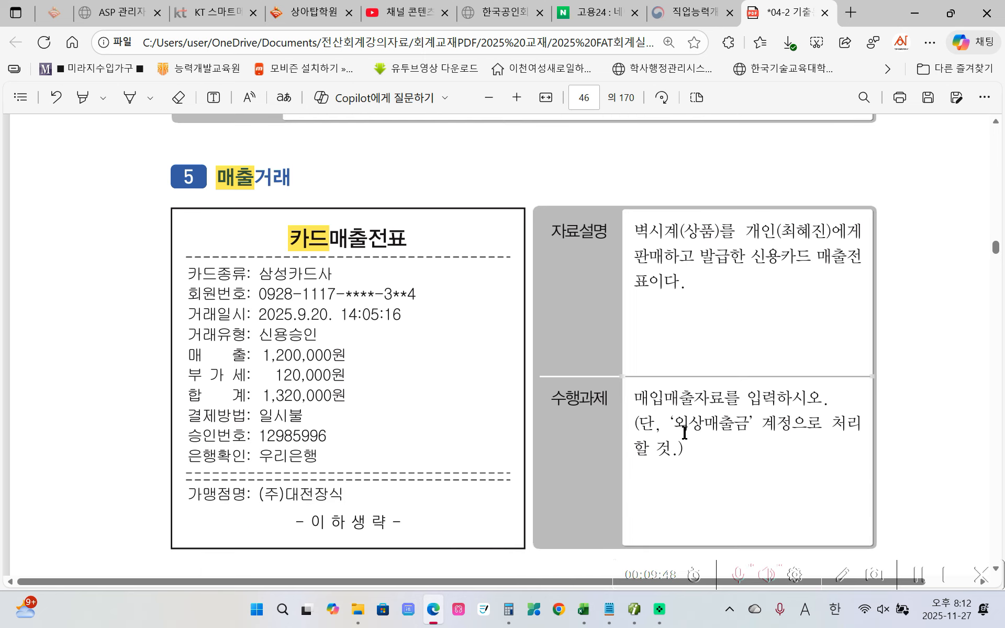
pyautogui.moveTo(680, 425); pyautogui.dragTo(748, 422)
pyautogui.click(773, 337)
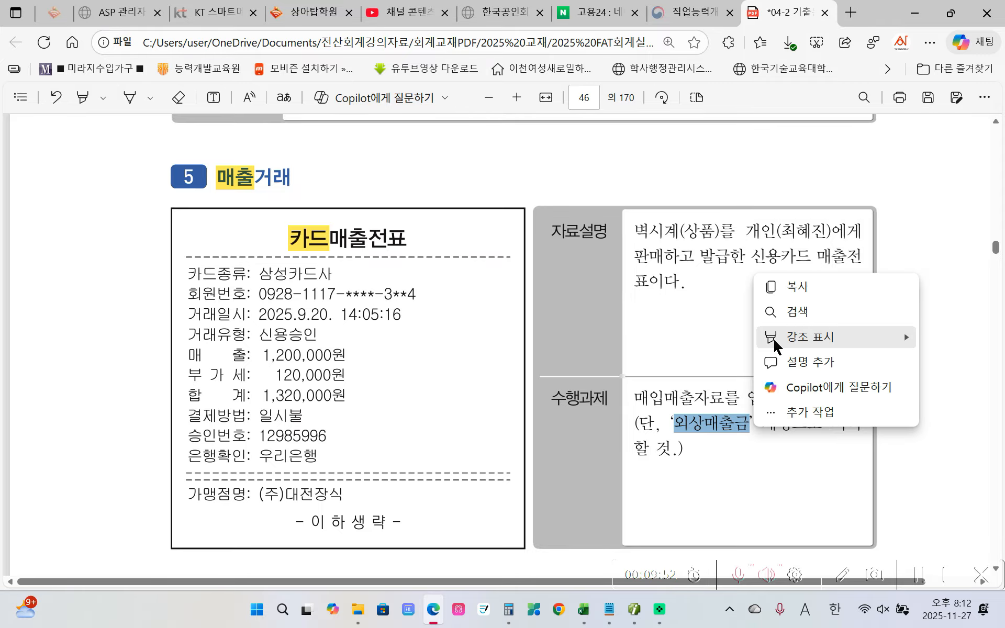
pyautogui.moveTo(773, 339)
pyautogui.click(660, 336)
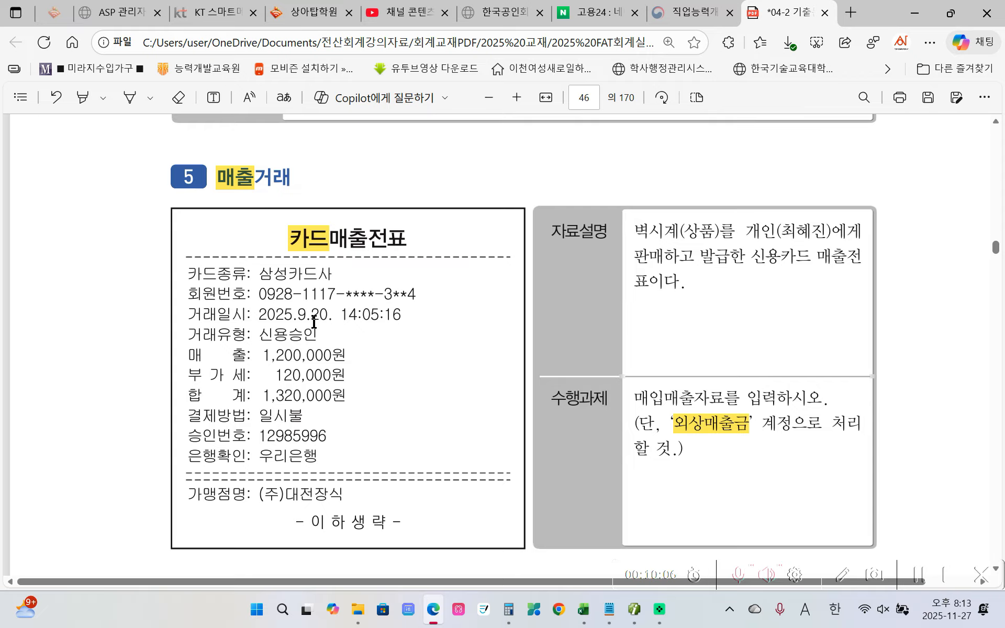
# Switch back to the accounting program and load the 매입매출전표입력 entries for day 20 of September
pyautogui.click(634, 609)
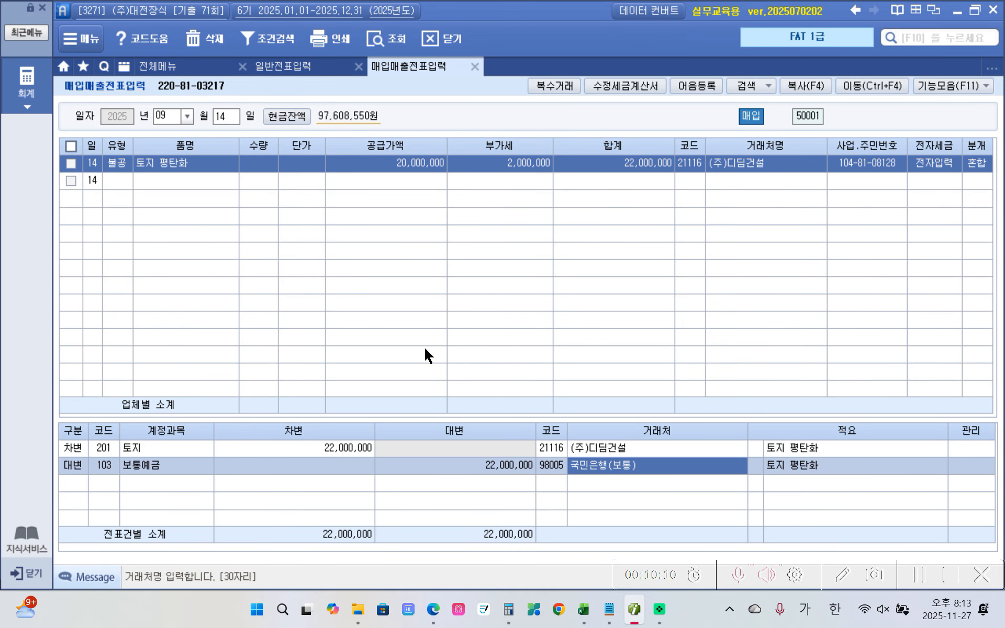
pyautogui.click(221, 118)
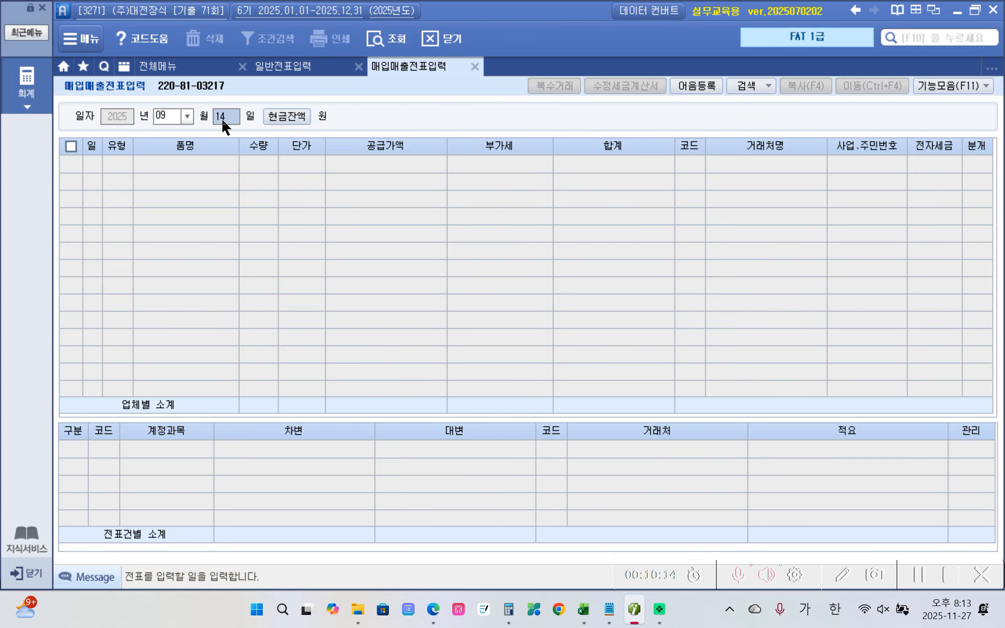
pyautogui.write('20')
pyautogui.press('Return')
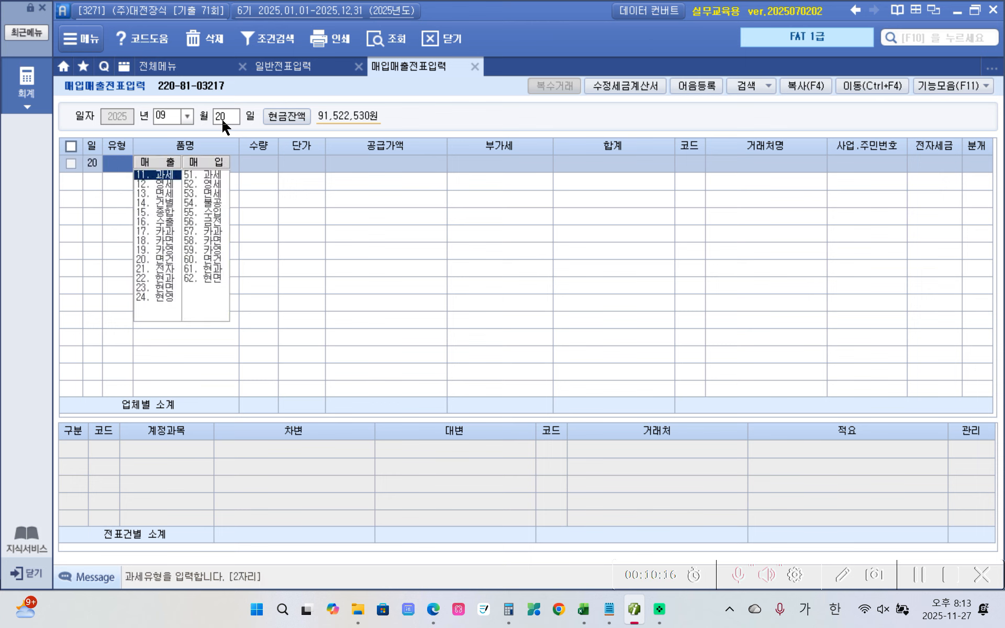
# Start a sales entry of type 17 카과 and assign 삼성카드사 as its credit card company
pyautogui.write('57')
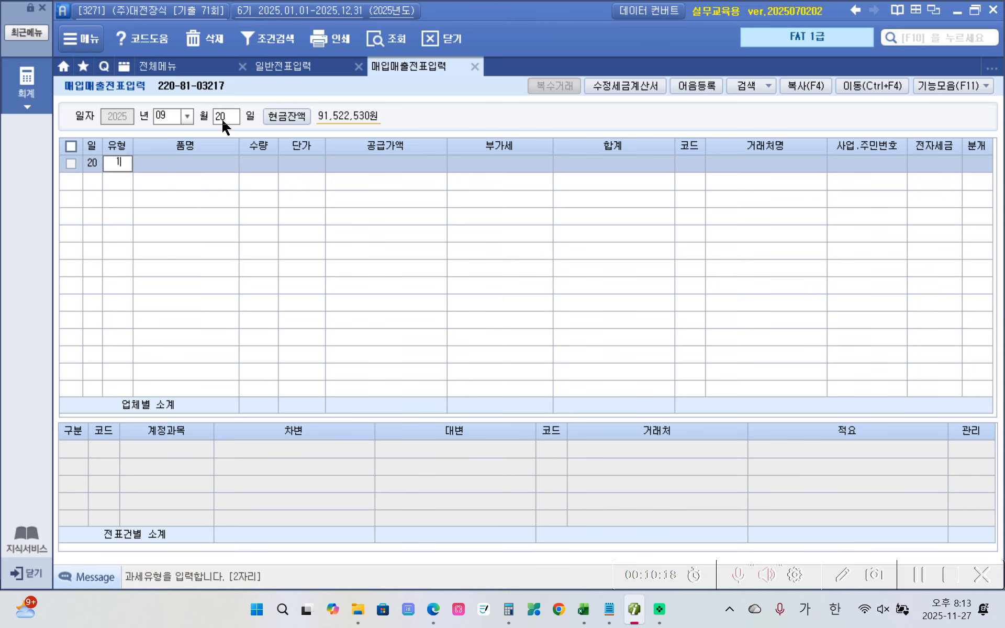
pyautogui.press('Return')
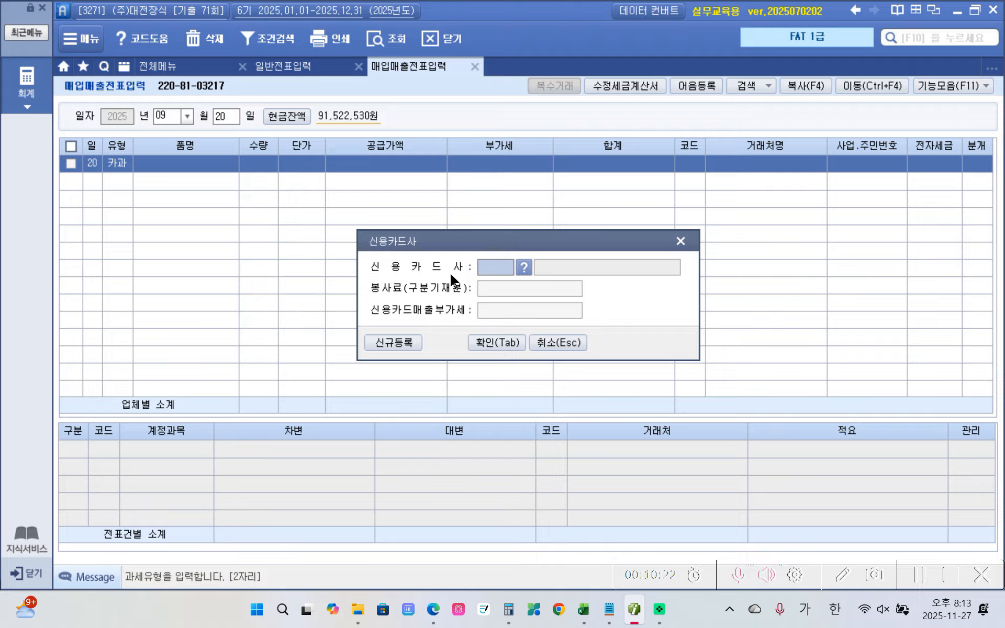
pyautogui.click(525, 268)
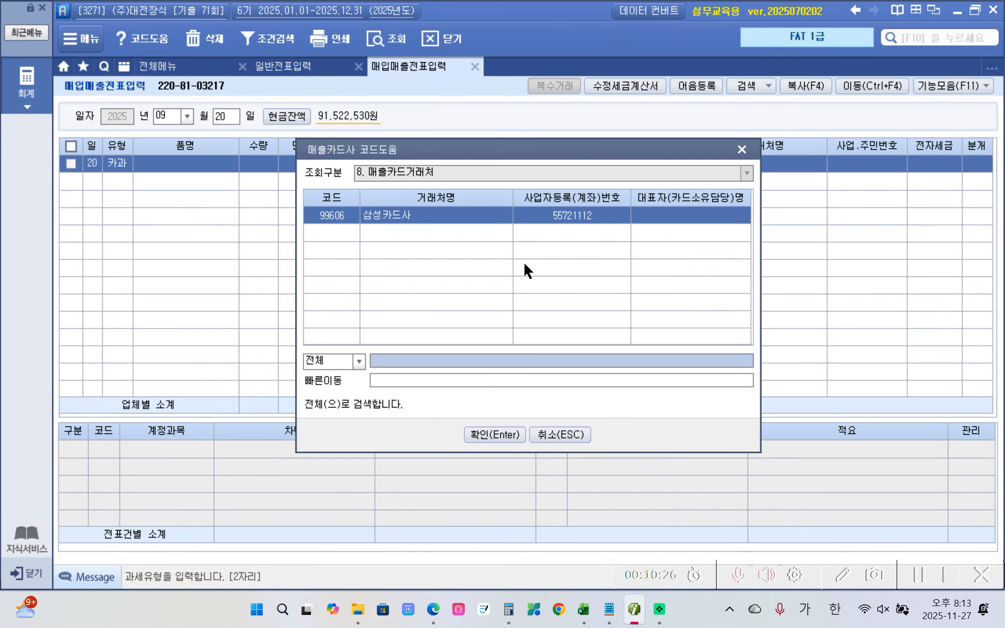
pyautogui.click(490, 434)
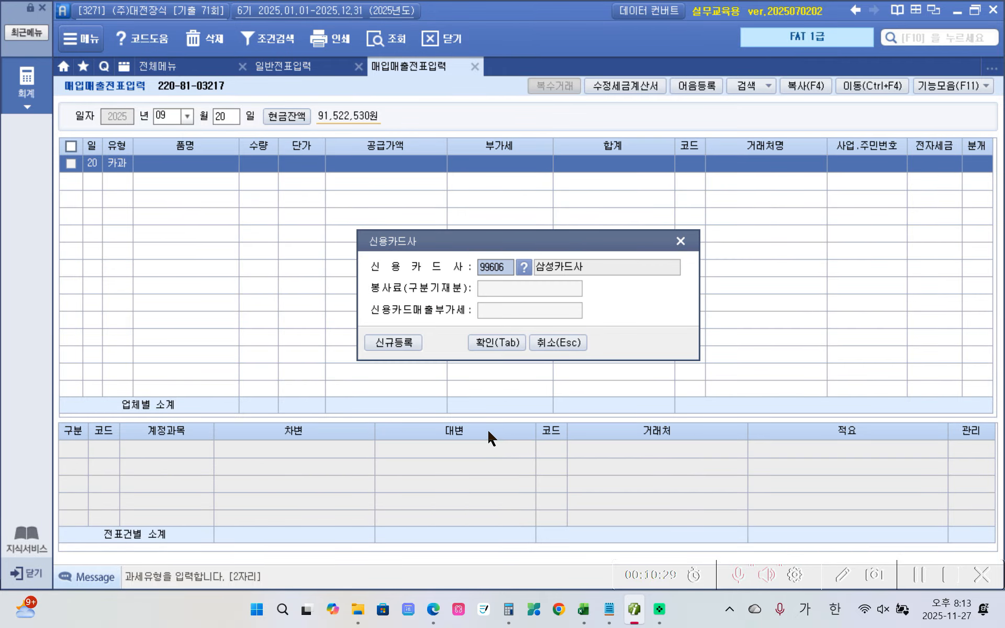
pyautogui.click(497, 343)
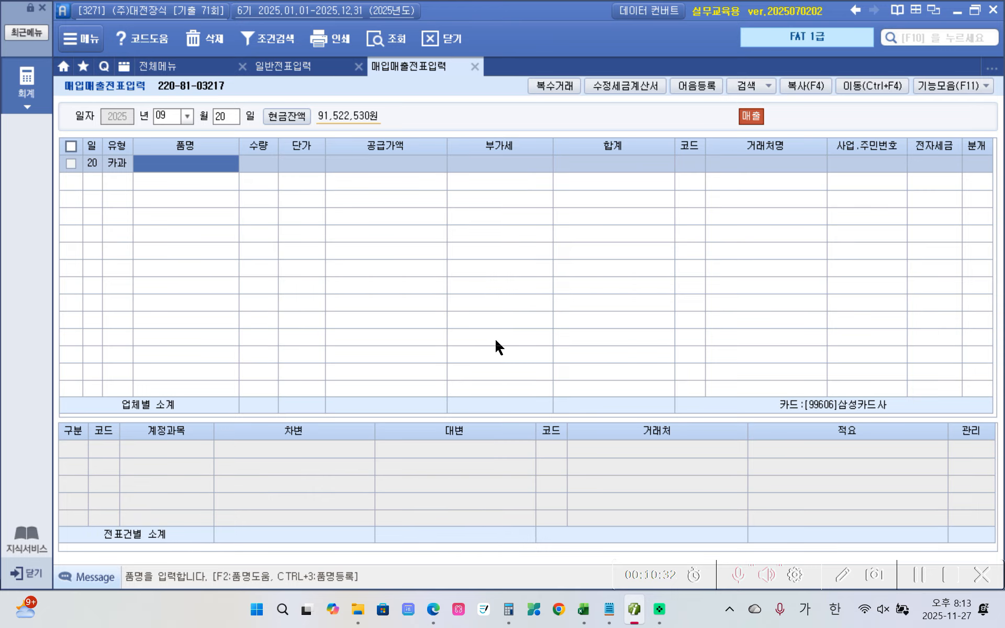
# Enter 벽시계 as the item name and 1,320,000 in 공급가액, leaving quantity and unit price blank and accepting the calculated VAT
pyautogui.write('벽지')
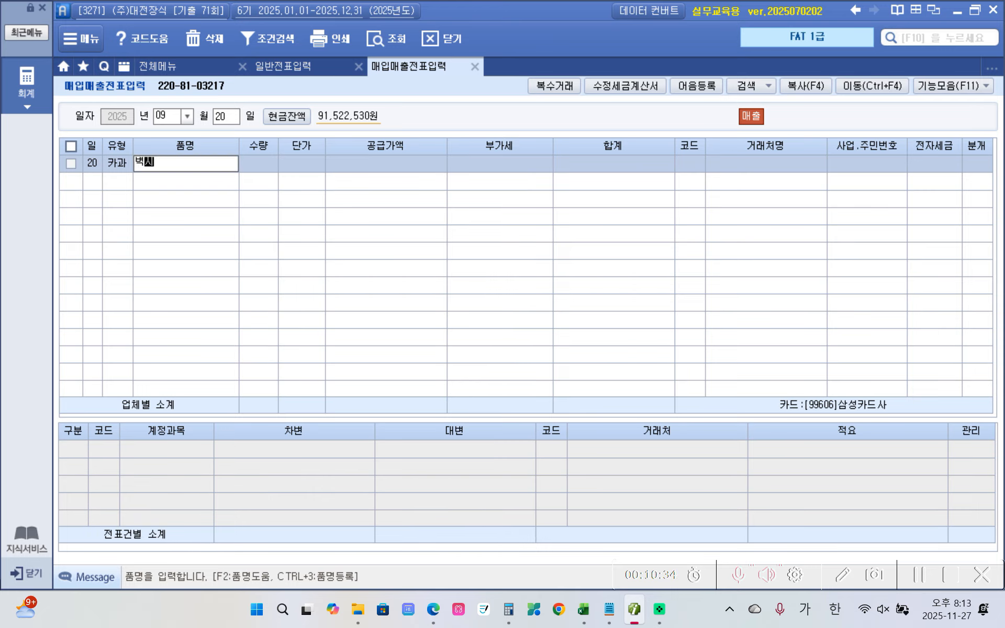
pyautogui.write('계')
pyautogui.press('Return')
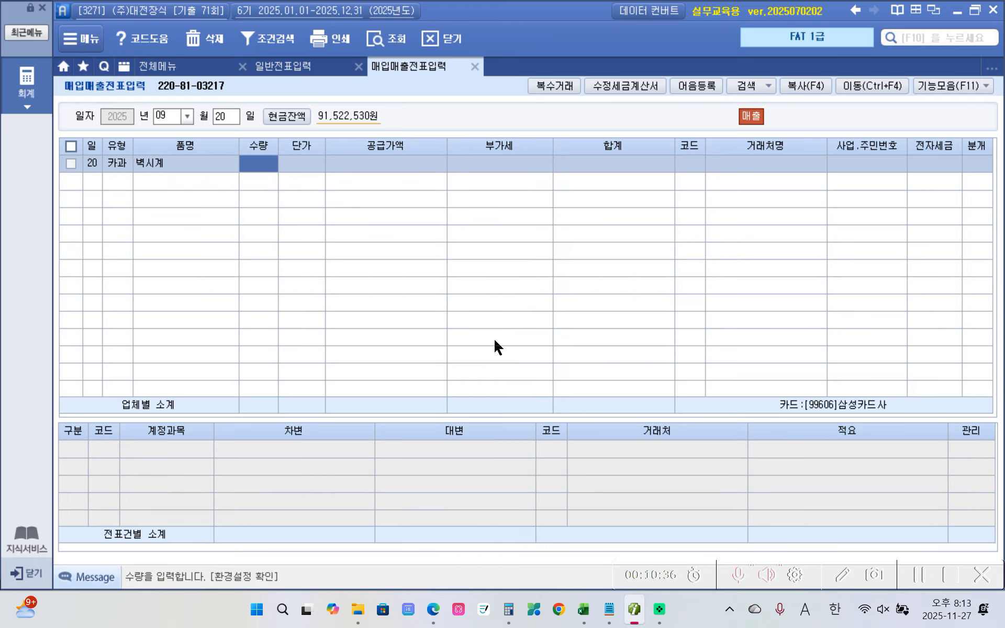
pyautogui.press('Return')
pyautogui.press('Return')
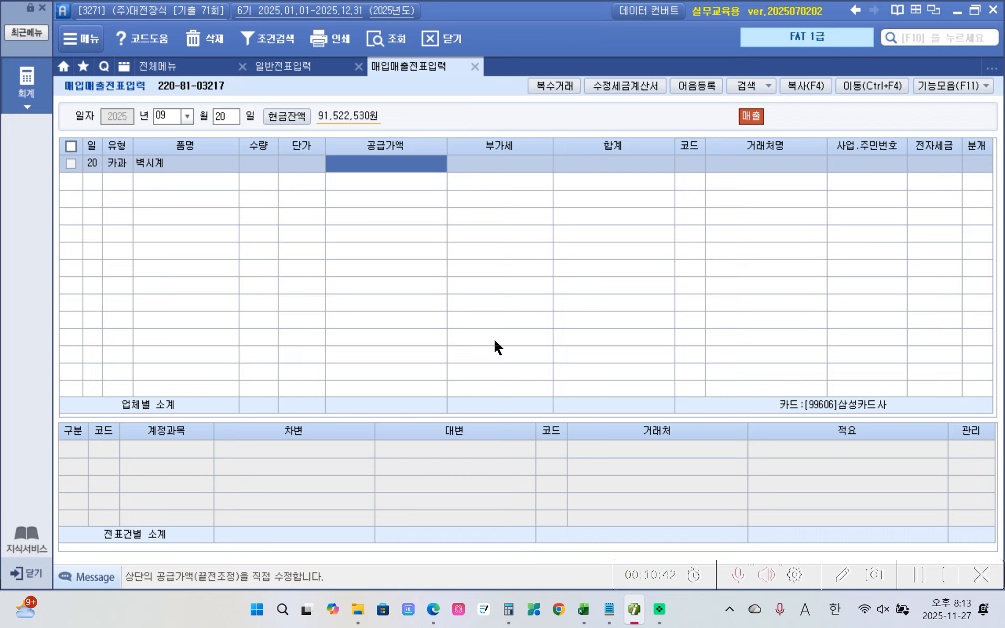
pyautogui.write('1320000')
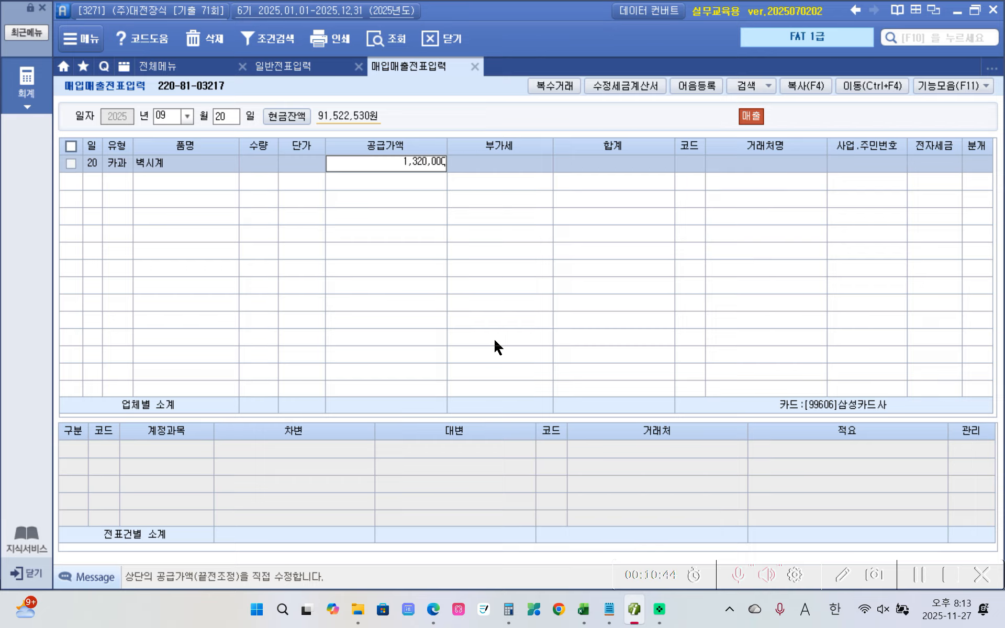
pyautogui.press('Return')
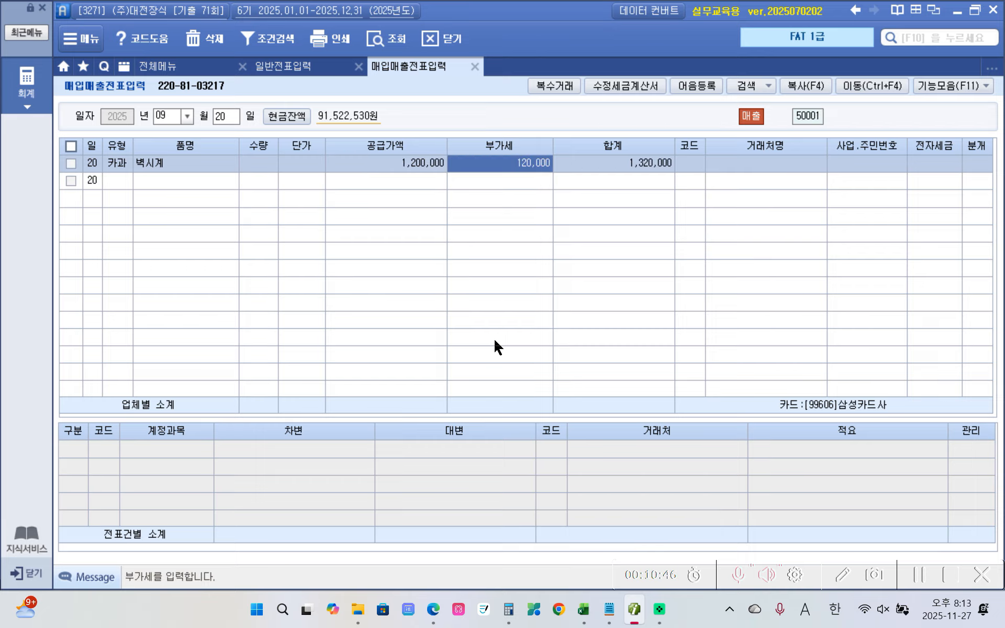
pyautogui.press('Return')
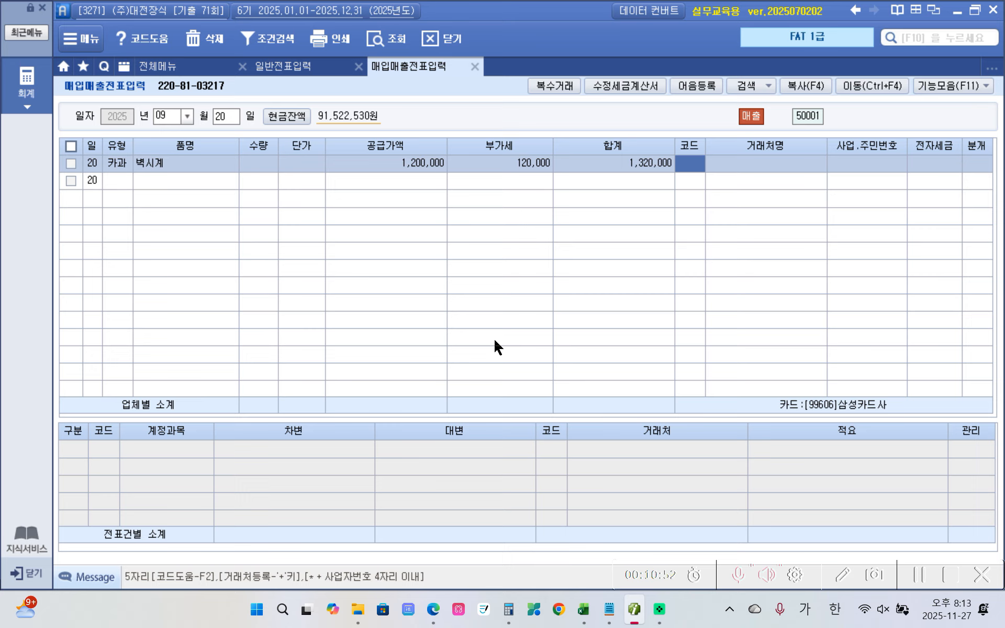
# Look up the individual buyer by name and assign that customer as the sales entry's 거래처
pyautogui.write('최혜')
pyautogui.press('Return')
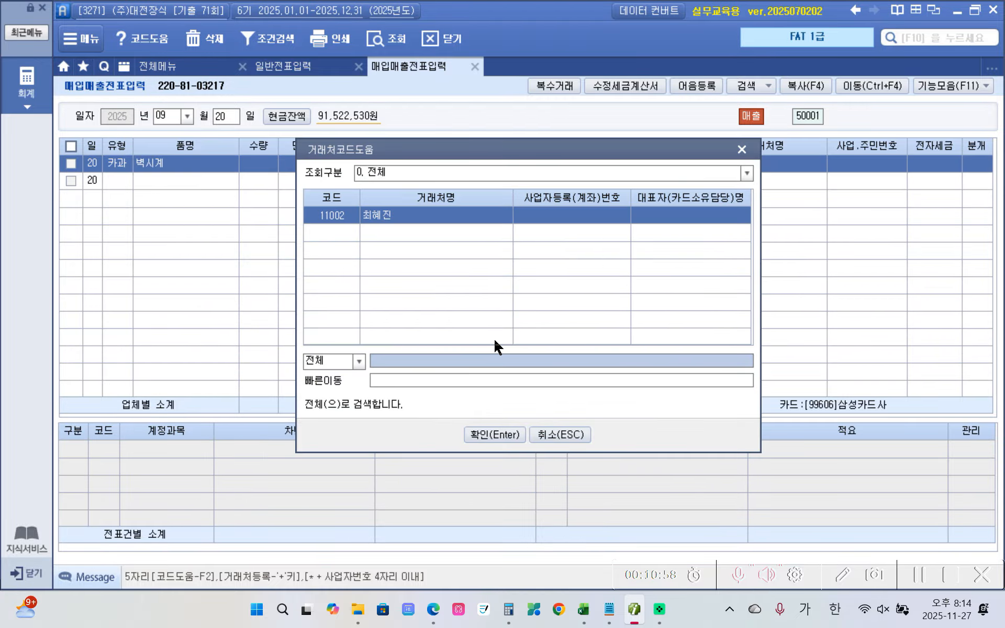
pyautogui.press('Return')
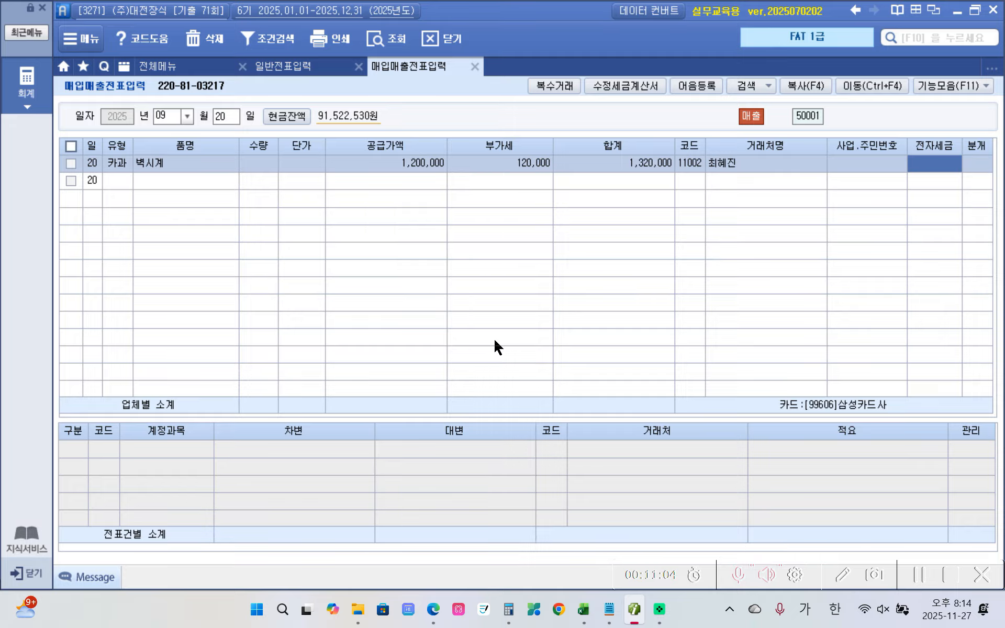
# Leave the sales entry's 전자세금 blank and set its 분개 type to 카드
pyautogui.press('Return')
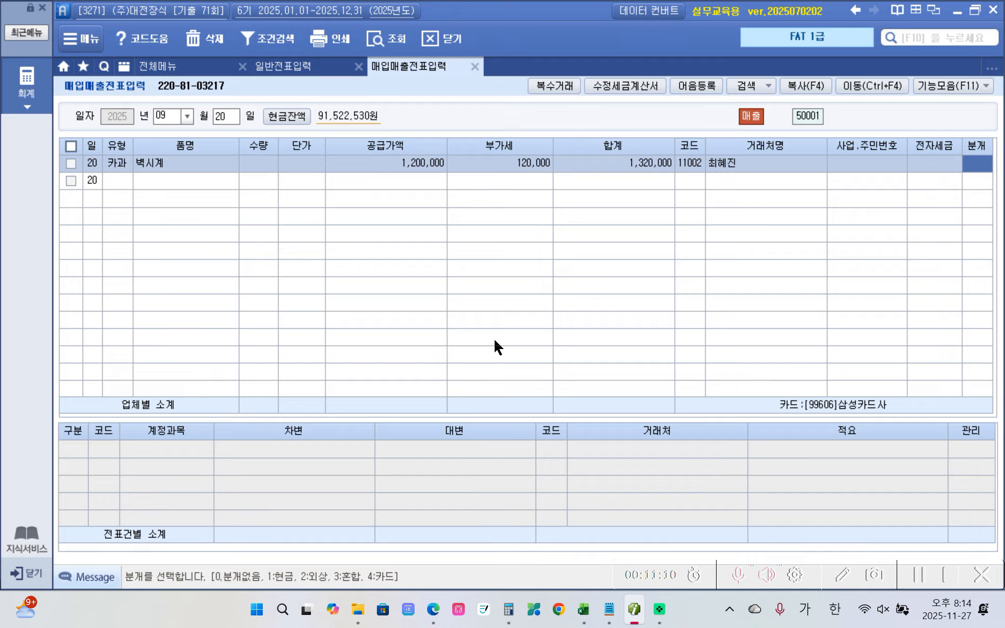
pyautogui.write('4')
pyautogui.press('Return')
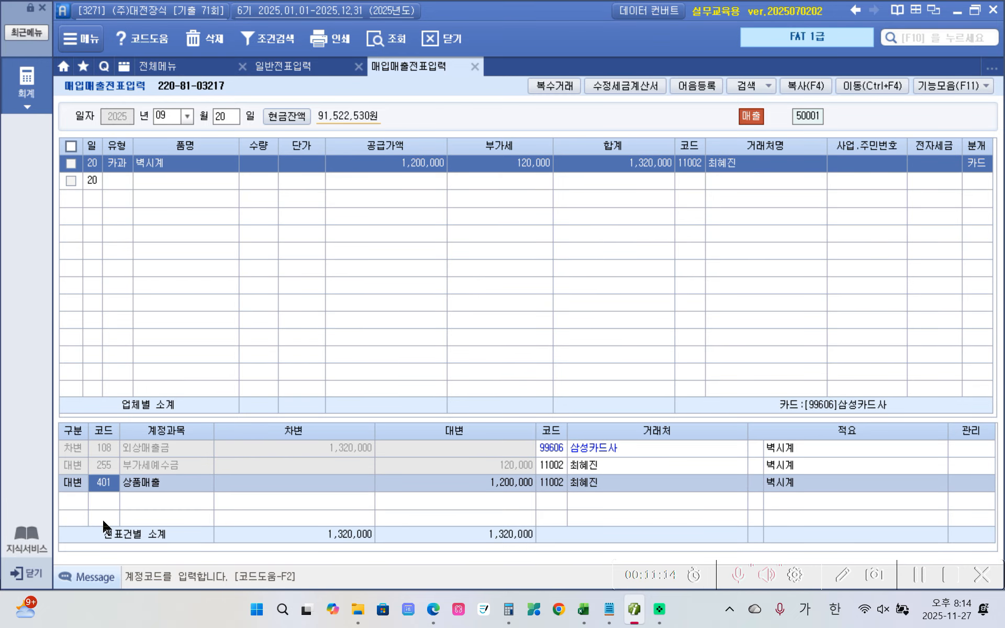
# Review the 외상매출금, 부가세예수금 and 상품매출 lines of the 벽시계 sale's journal entry
pyautogui.click(105, 448)
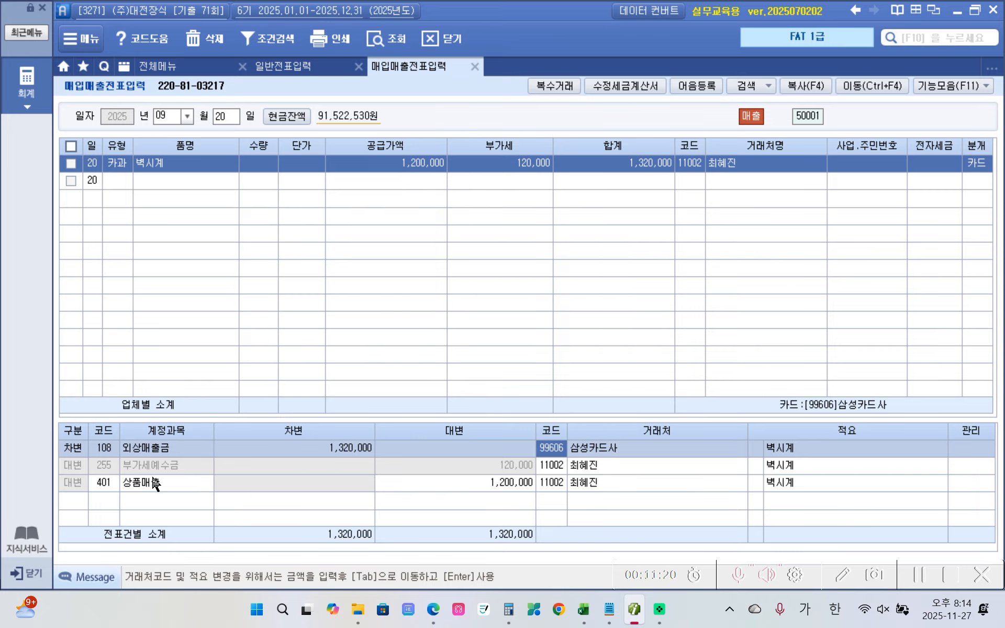
pyautogui.click(154, 465)
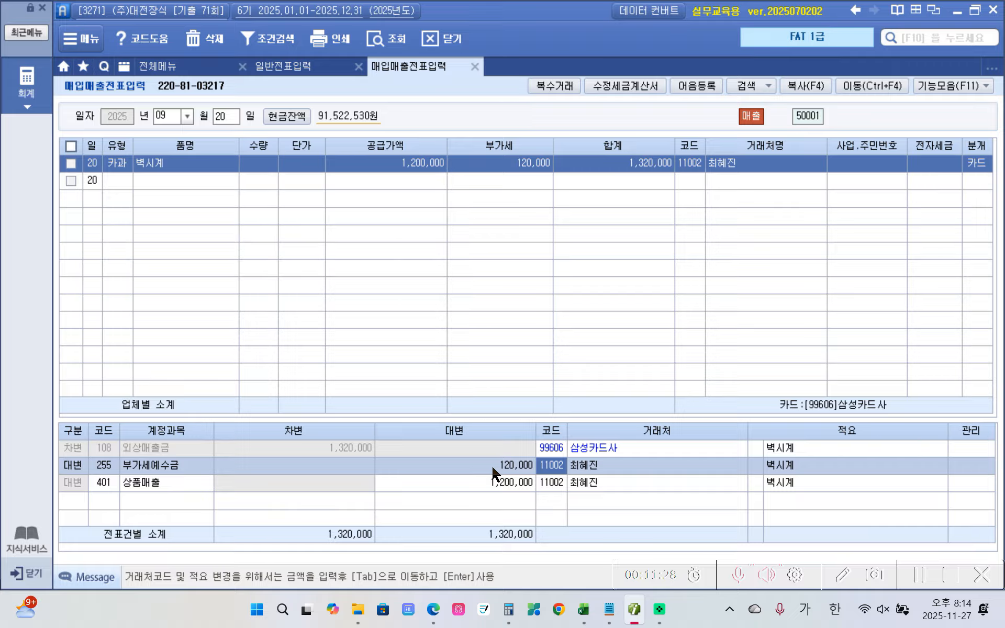
pyautogui.click(104, 482)
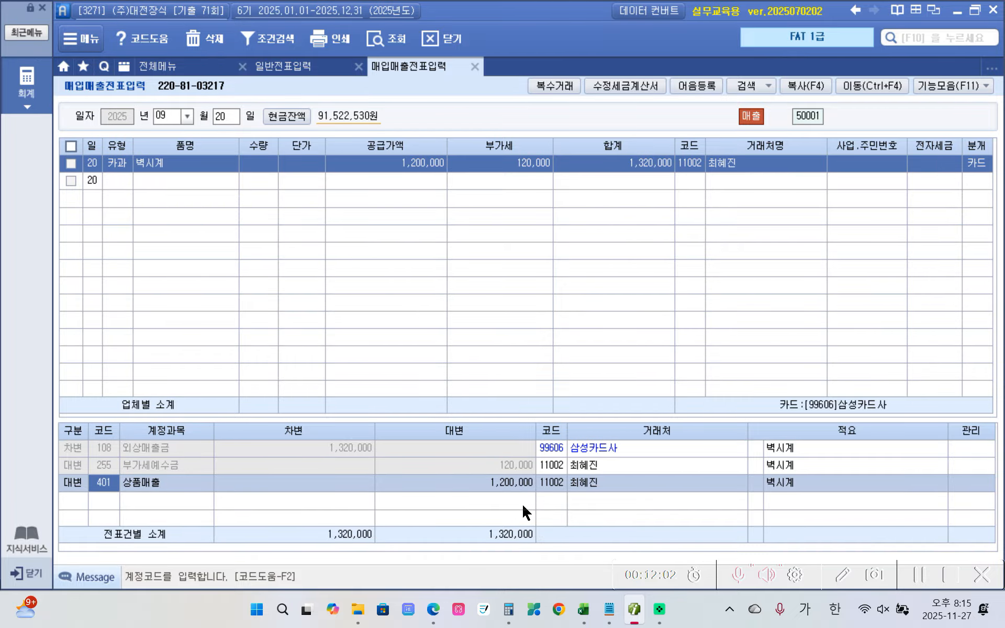
# Switch to the textbook PDF in Edge and highlight 역삼세무 and 3,291,000 in yellow in problem 6's 보통예금 transaction table
pyautogui.moveTo(433, 620)
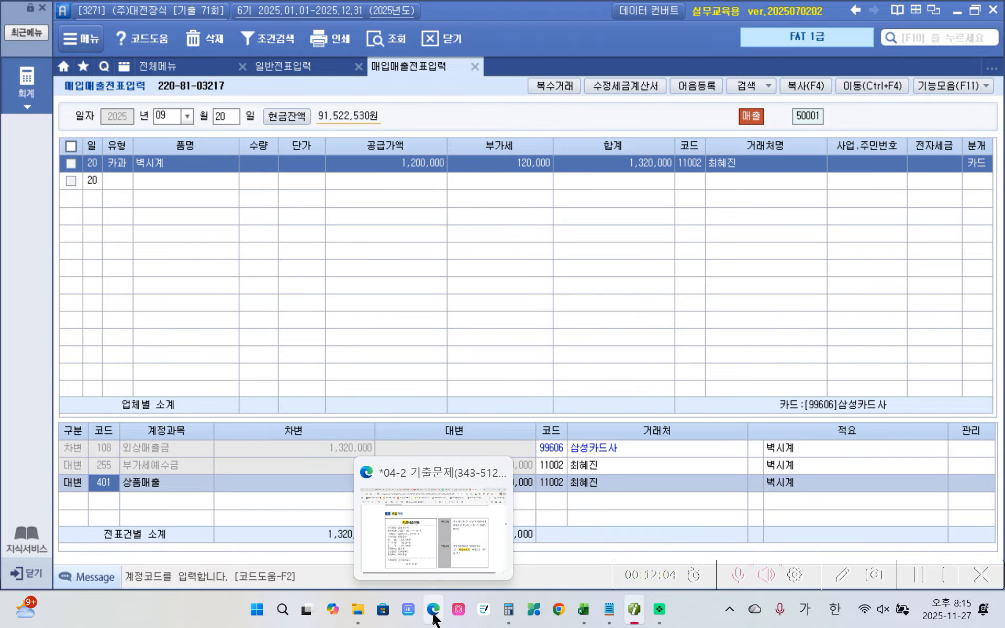
pyautogui.click(411, 541)
pyautogui.scroll(-10, 379, 455)
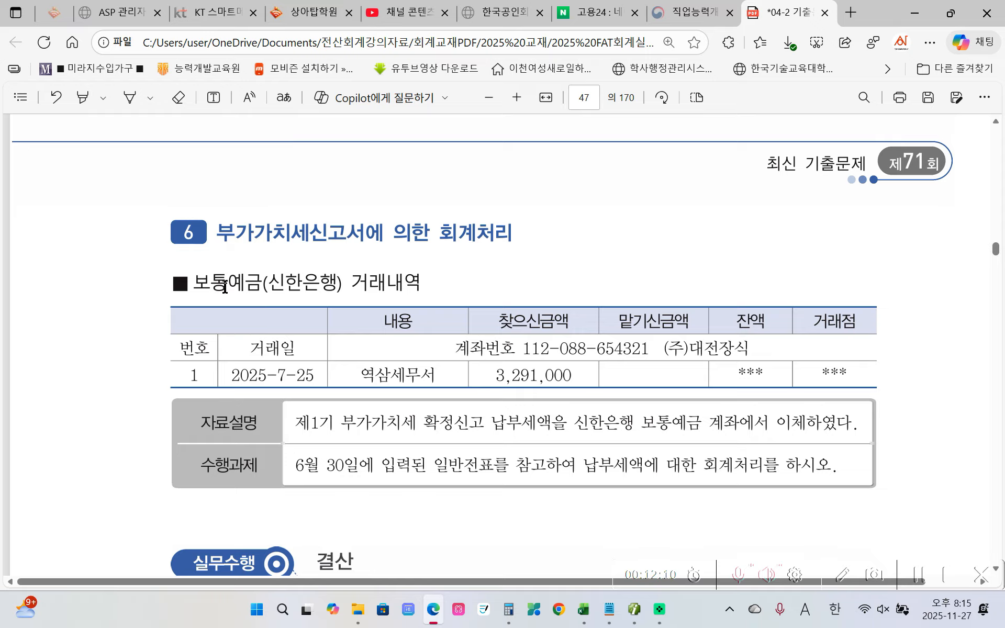
pyautogui.moveTo(361, 375); pyautogui.dragTo(418, 374)
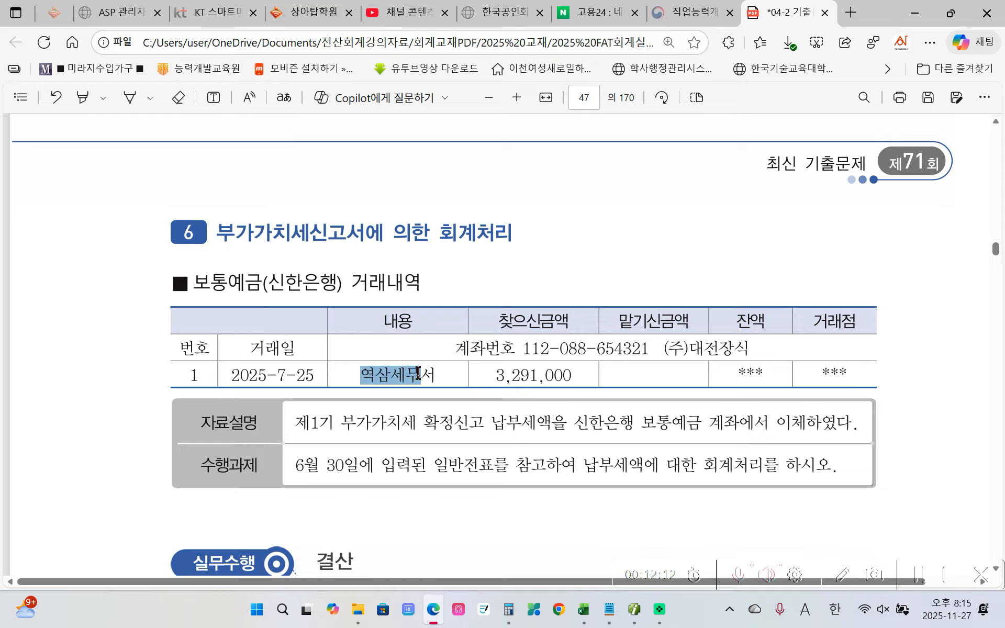
pyautogui.moveTo(461, 318)
pyautogui.moveTo(523, 288)
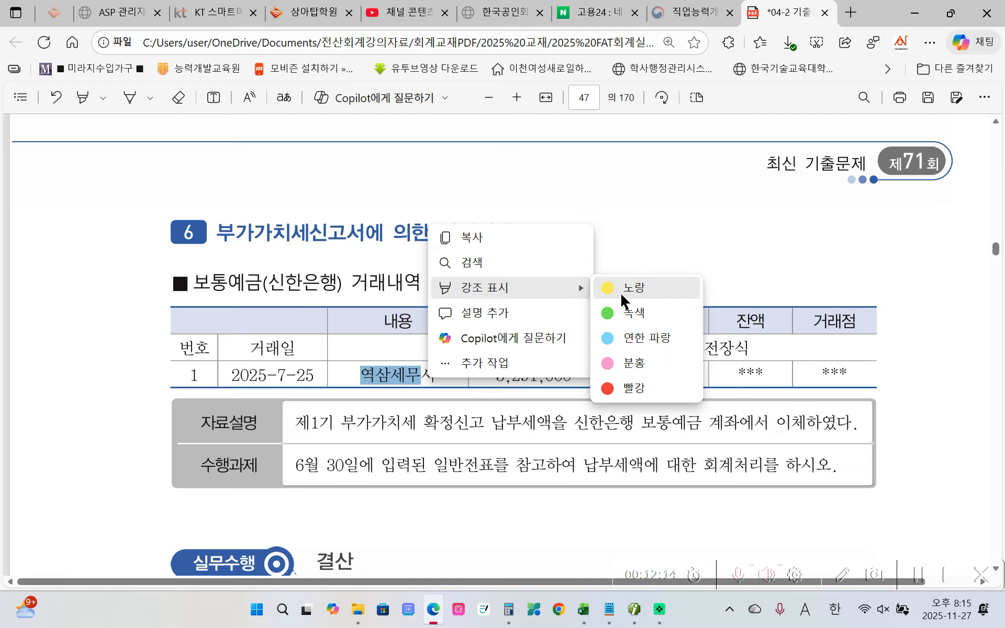
pyautogui.click(622, 297)
pyautogui.moveTo(494, 375); pyautogui.dragTo(572, 374)
pyautogui.moveTo(605, 294)
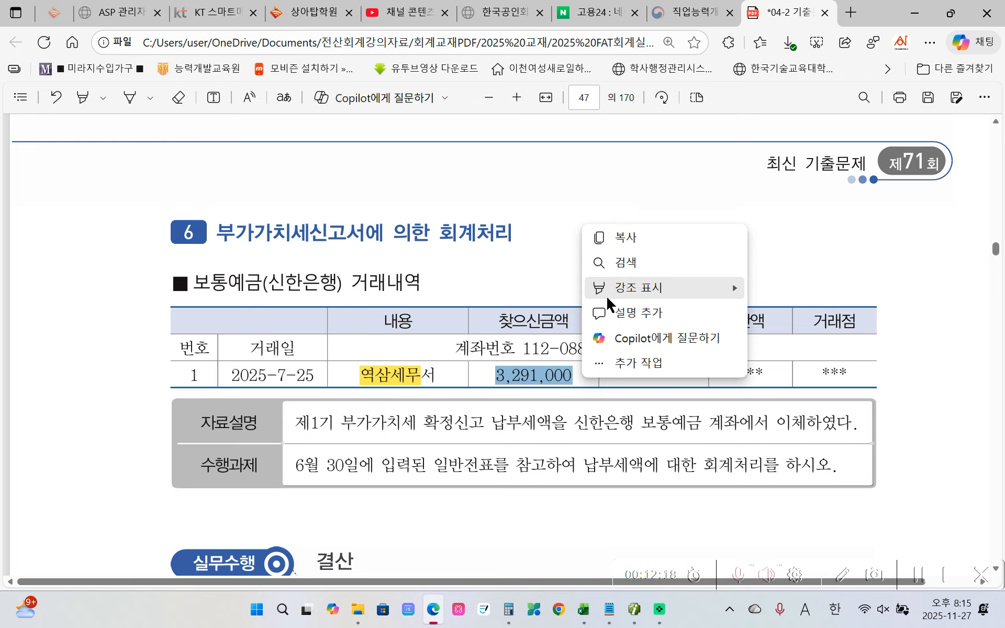
pyautogui.click(760, 288)
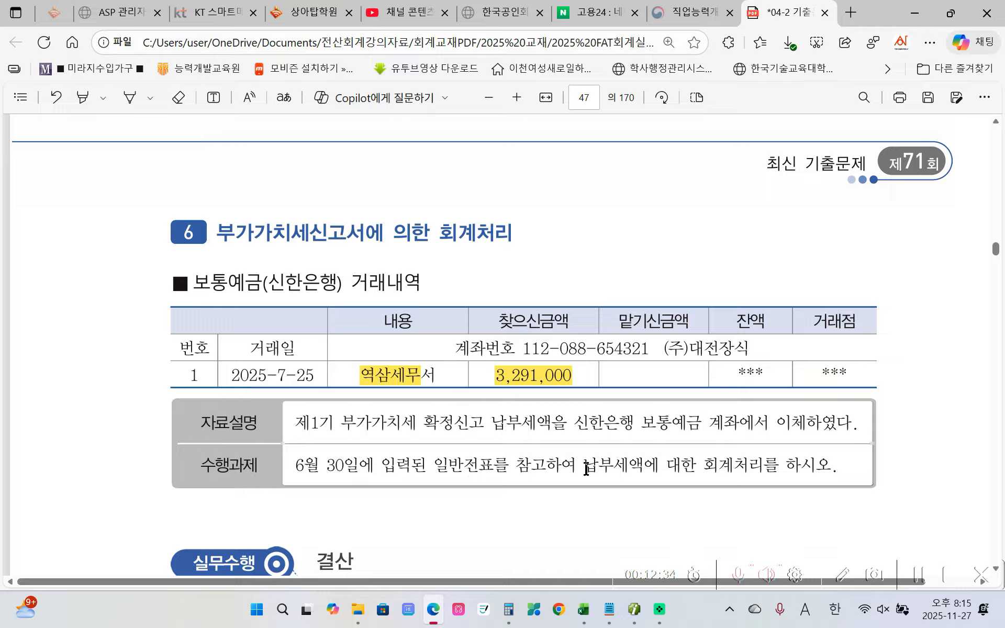
# Highlight the phrase 납부세액에 대한 회계처리를 하시오 in yellow in problem 6's 수행과제
pyautogui.moveTo(584, 467); pyautogui.dragTo(849, 467)
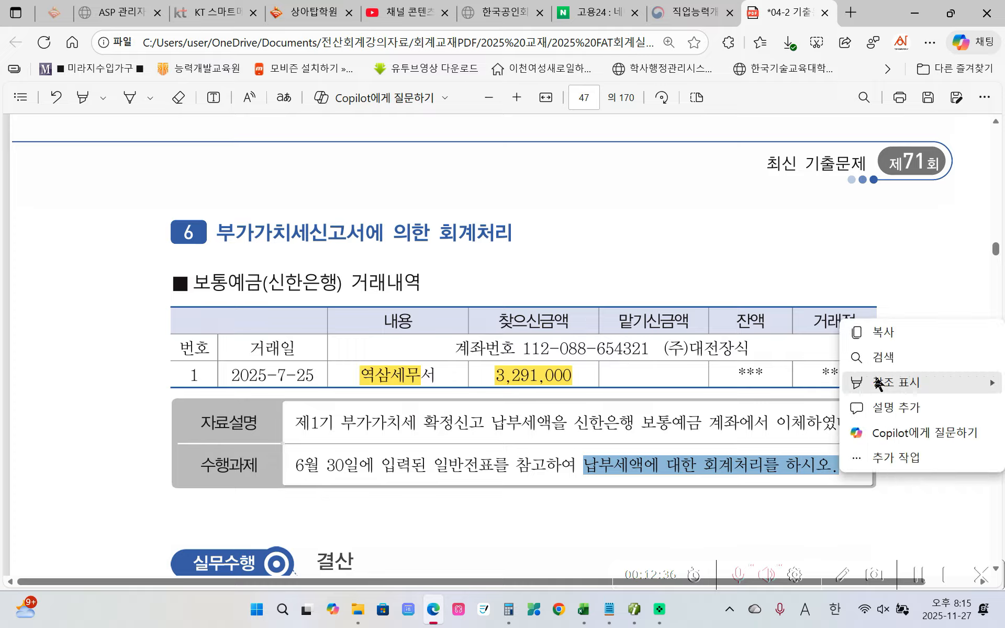
pyautogui.moveTo(873, 384)
pyautogui.click(808, 374)
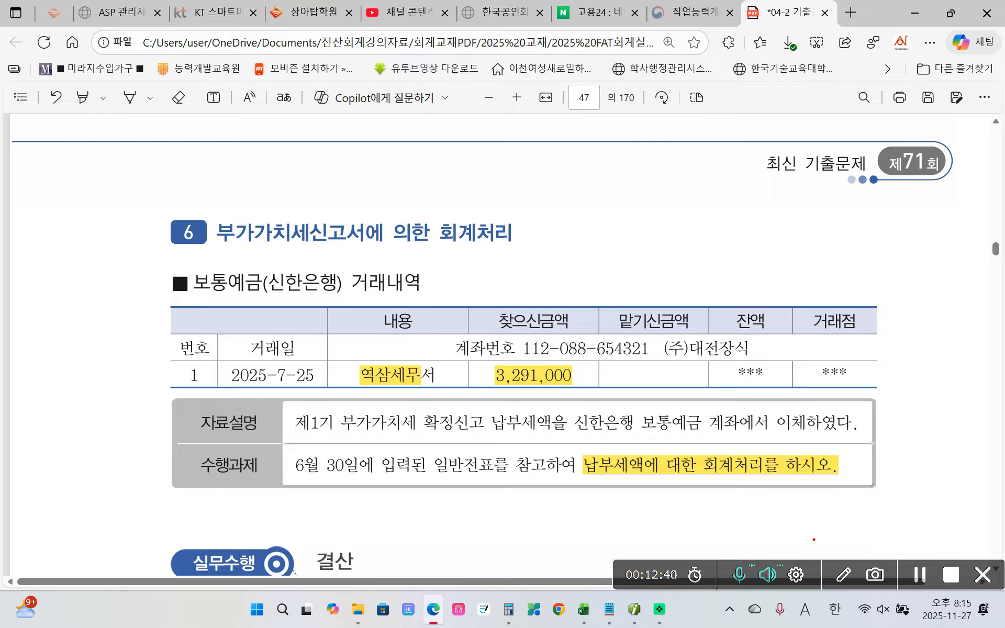
pyautogui.moveTo(568, 453)
pyautogui.mouseDown()
pyautogui.moveTo(622, 492)
pyautogui.moveTo(585, 461)
pyautogui.moveTo(552, 465)
pyautogui.mouseUp()
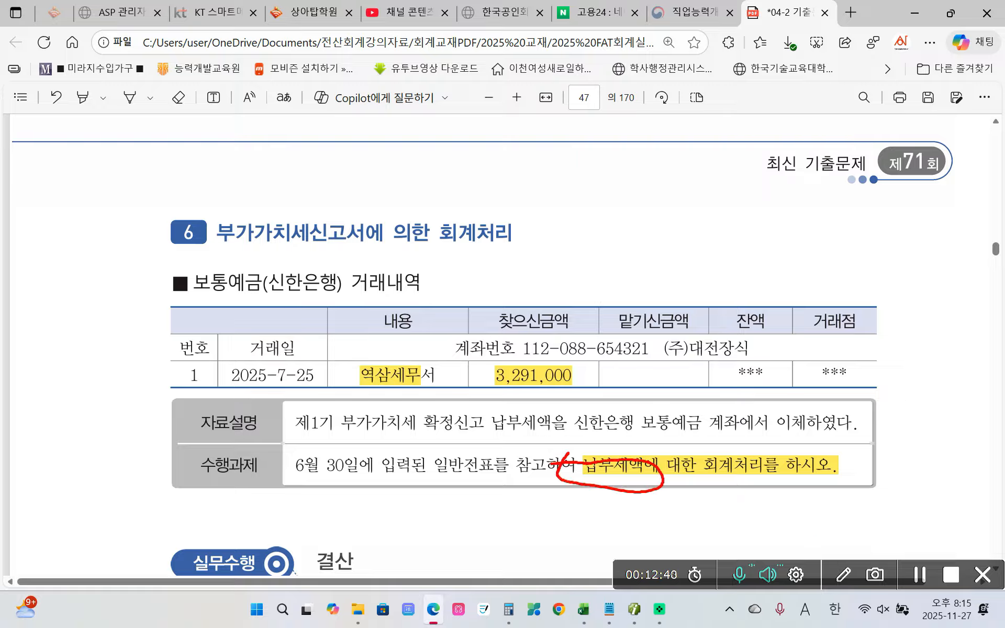
pyautogui.moveTo(514, 503)
pyautogui.mouseDown()
pyautogui.moveTo(518, 538)
pyautogui.moveTo(585, 540)
pyautogui.mouseUp()
pyautogui.moveTo(596, 497)
pyautogui.mouseDown()
pyautogui.moveTo(595, 549)
pyautogui.moveTo(635, 515)
pyautogui.moveTo(654, 514)
pyautogui.mouseUp()
pyautogui.moveTo(609, 535)
pyautogui.mouseDown()
pyautogui.moveTo(615, 550)
pyautogui.moveTo(631, 546)
pyautogui.mouseUp()
pyautogui.moveTo(620, 548)
pyautogui.mouseDown()
pyautogui.moveTo(657, 536)
pyautogui.moveTo(691, 547)
pyautogui.mouseUp()
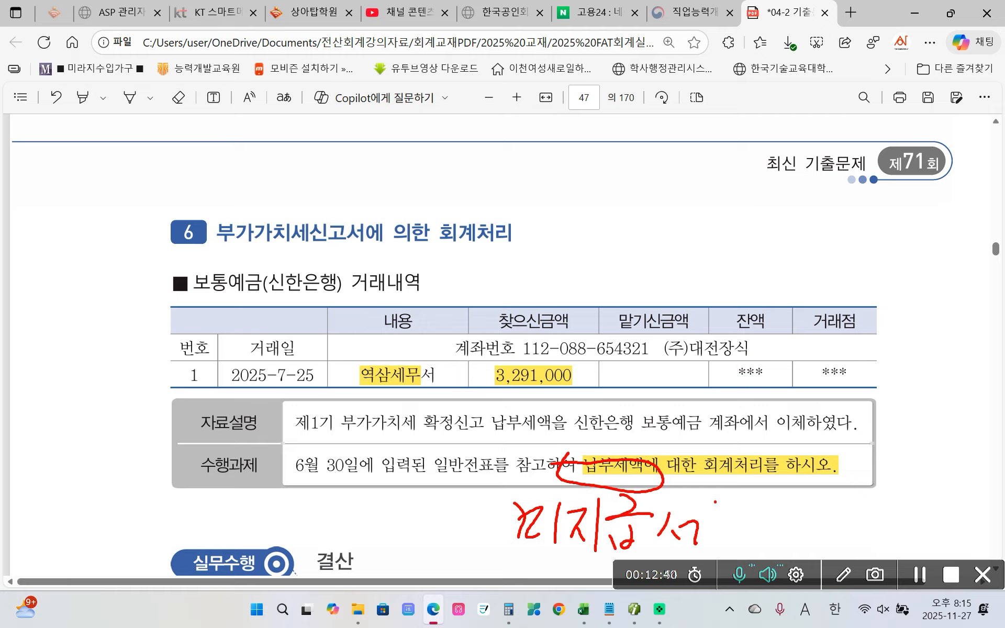
pyautogui.moveTo(715, 502); pyautogui.dragTo(713, 558)
pyautogui.moveTo(735, 501)
pyautogui.mouseDown()
pyautogui.moveTo(753, 497)
pyautogui.moveTo(735, 523)
pyautogui.mouseUp()
pyautogui.moveTo(730, 519)
pyautogui.mouseDown()
pyautogui.moveTo(774, 517)
pyautogui.moveTo(741, 548)
pyautogui.moveTo(765, 546)
pyautogui.mouseUp()
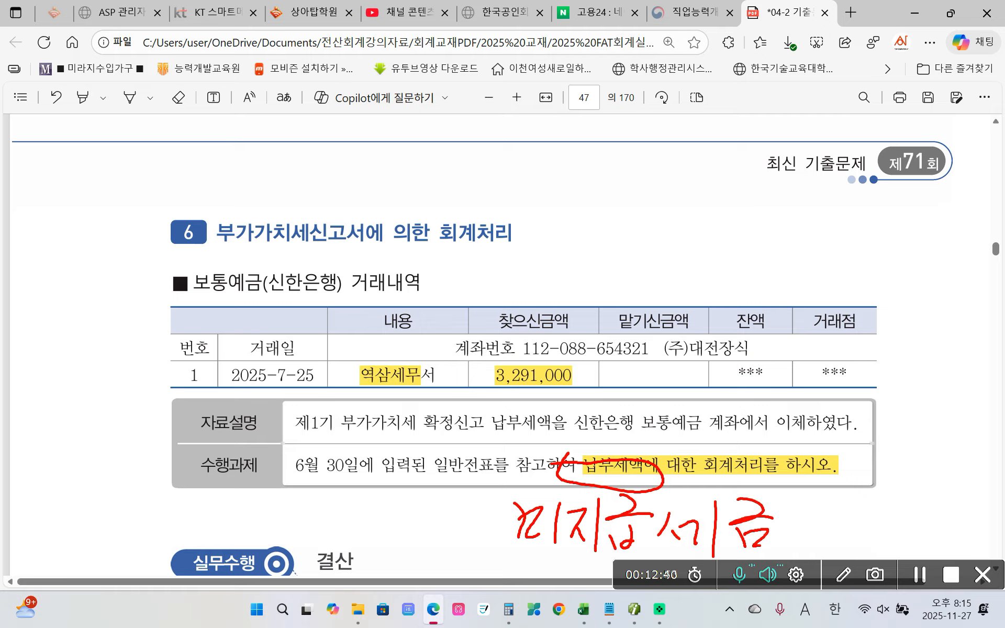
pyautogui.moveTo(793, 512)
pyautogui.mouseDown()
pyautogui.moveTo(785, 544)
pyautogui.moveTo(837, 504)
pyautogui.mouseUp()
pyautogui.moveTo(820, 518)
pyautogui.mouseDown()
pyautogui.moveTo(835, 514)
pyautogui.moveTo(826, 558)
pyautogui.mouseUp()
pyautogui.moveTo(860, 510); pyautogui.dragTo(845, 530)
pyautogui.moveTo(856, 517); pyautogui.dragTo(881, 520)
pyautogui.moveTo(881, 520)
pyautogui.mouseDown()
pyautogui.moveTo(902, 518)
pyautogui.moveTo(856, 557)
pyautogui.moveTo(890, 554)
pyautogui.mouseUp()
pyautogui.moveTo(911, 513); pyautogui.dragTo(908, 552)
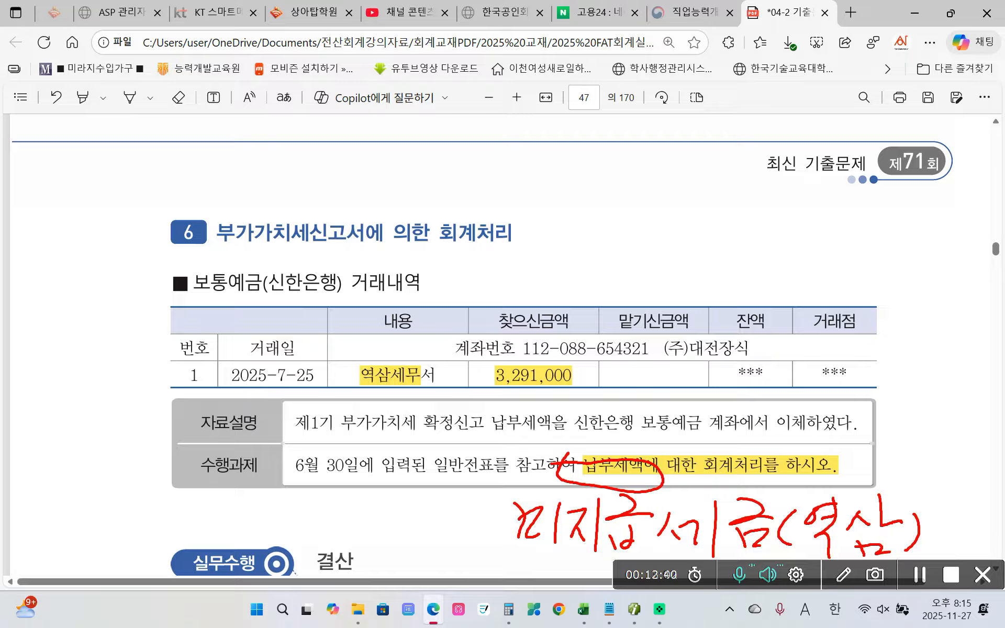
pyautogui.moveTo(400, 498); pyautogui.dragTo(421, 504)
pyautogui.moveTo(387, 524)
pyautogui.mouseDown()
pyautogui.moveTo(419, 517)
pyautogui.moveTo(391, 547)
pyautogui.mouseUp()
pyautogui.moveTo(411, 536); pyautogui.dragTo(428, 547)
pyautogui.moveTo(428, 498)
pyautogui.mouseDown()
pyautogui.moveTo(426, 554)
pyautogui.moveTo(442, 534)
pyautogui.mouseUp()
pyautogui.moveTo(457, 485)
pyautogui.mouseDown()
pyautogui.moveTo(449, 549)
pyautogui.moveTo(420, 567)
pyautogui.mouseUp()
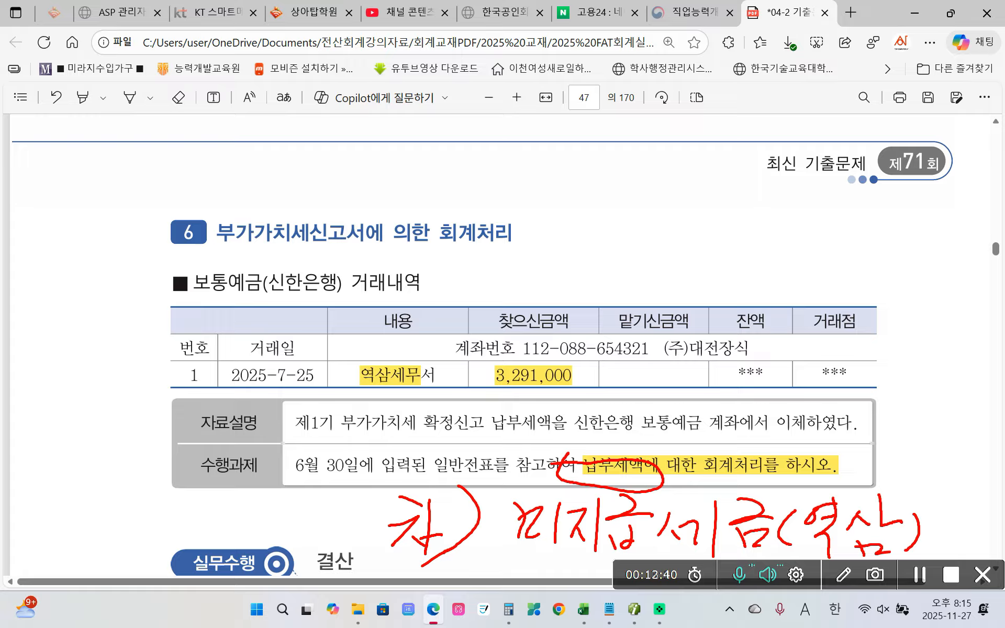
pyautogui.moveTo(179, 269)
pyautogui.mouseDown()
pyautogui.moveTo(176, 311)
pyautogui.moveTo(278, 265)
pyautogui.moveTo(176, 265)
pyautogui.mouseUp()
pyautogui.moveTo(56, 270)
pyautogui.mouseDown()
pyautogui.moveTo(74, 270)
pyautogui.moveTo(80, 305)
pyautogui.moveTo(108, 281)
pyautogui.moveTo(92, 325)
pyautogui.mouseUp()
pyautogui.moveTo(110, 234); pyautogui.dragTo(101, 339)
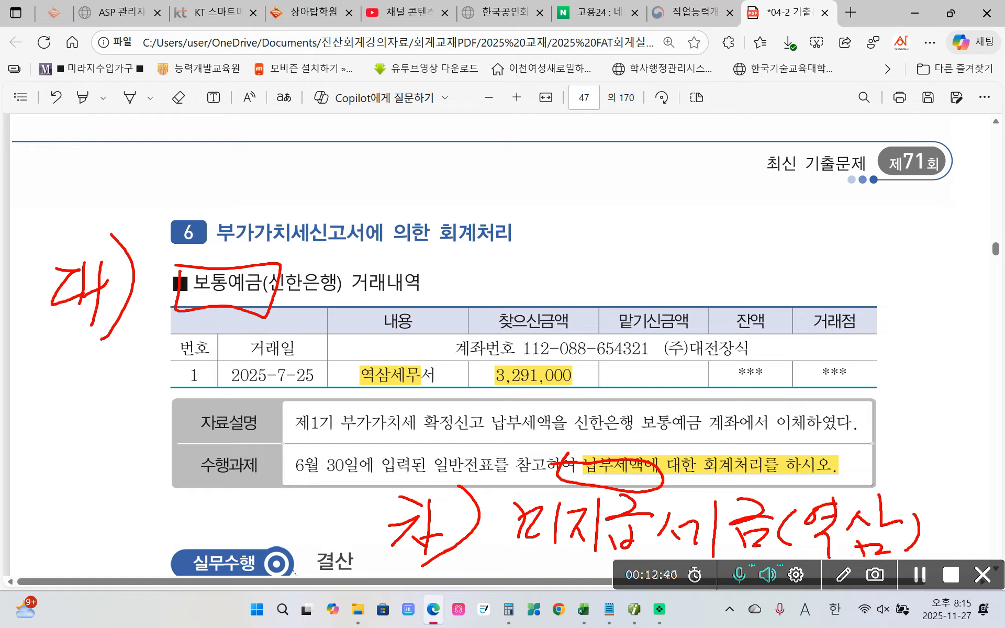
pyautogui.moveTo(287, 439)
pyautogui.mouseDown()
pyautogui.moveTo(343, 495)
pyautogui.moveTo(361, 428)
pyautogui.moveTo(288, 442)
pyautogui.mouseUp()
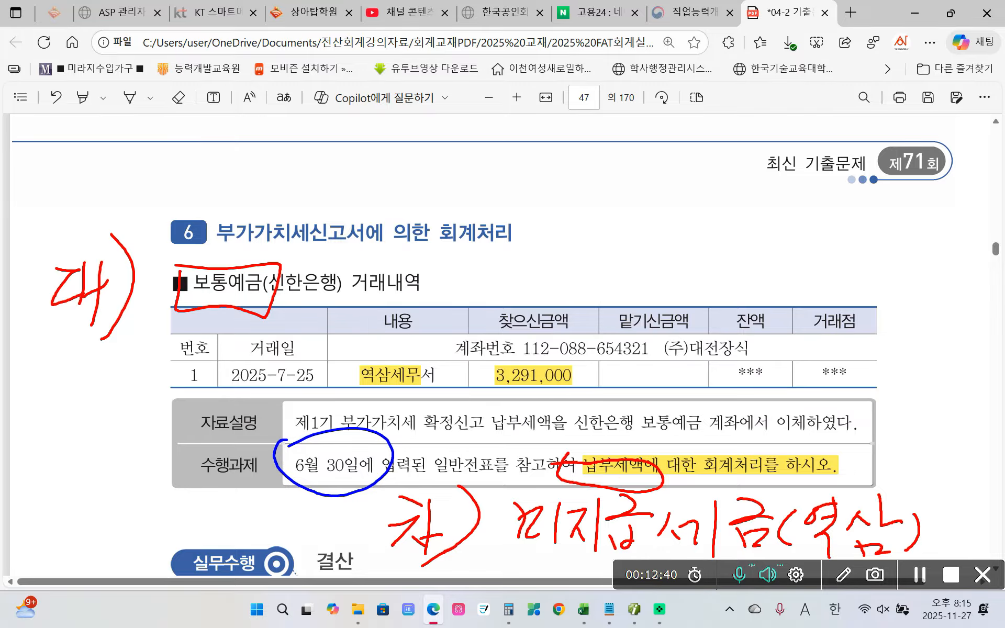
pyautogui.click(842, 574)
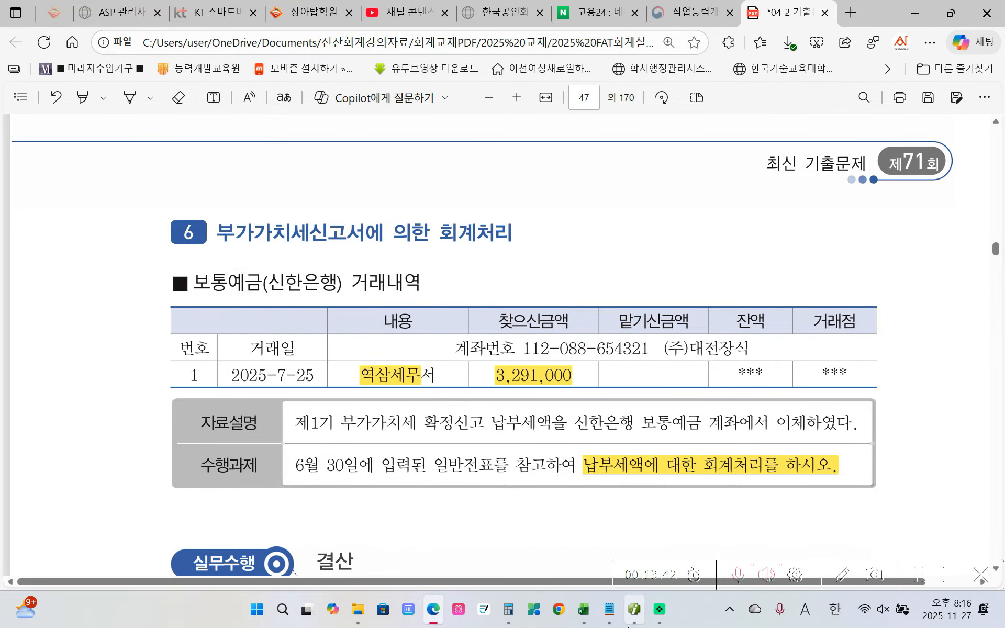
# Return to the accounting program and bring up July 25 in 일반전표입력
pyautogui.click(626, 619)
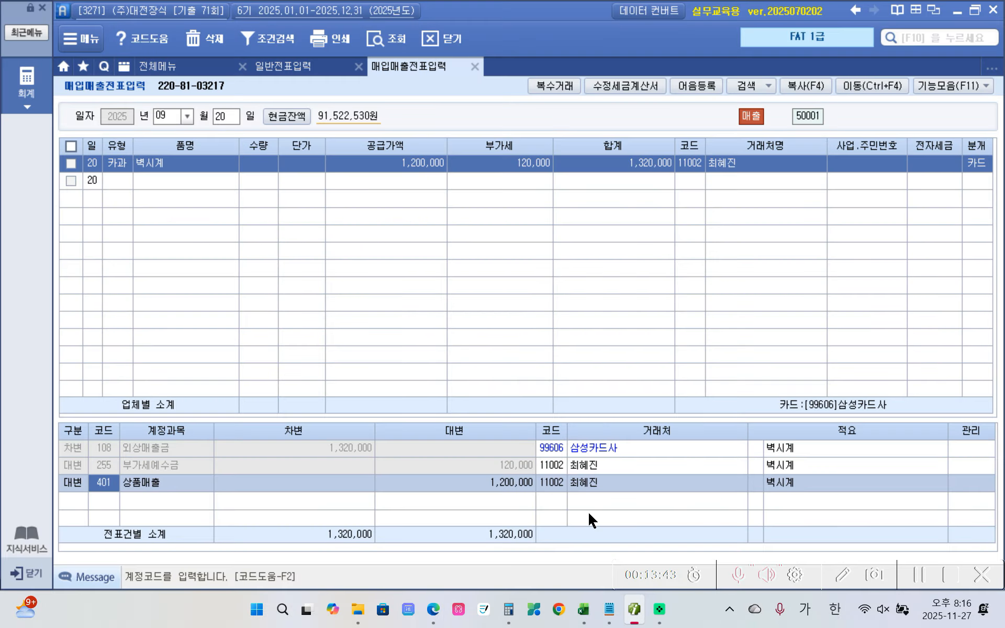
pyautogui.click(268, 67)
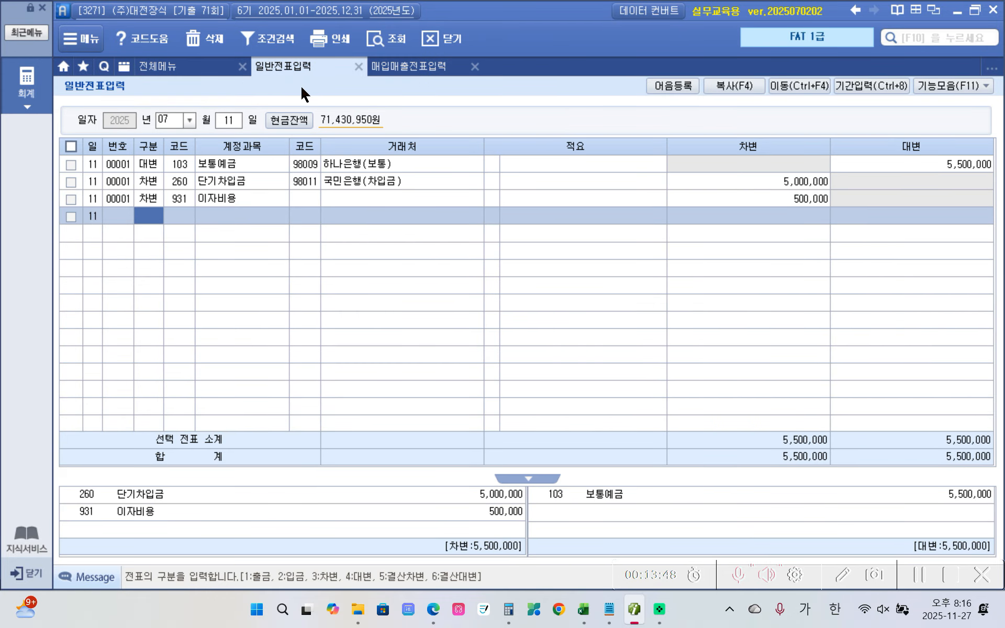
pyautogui.click(235, 122)
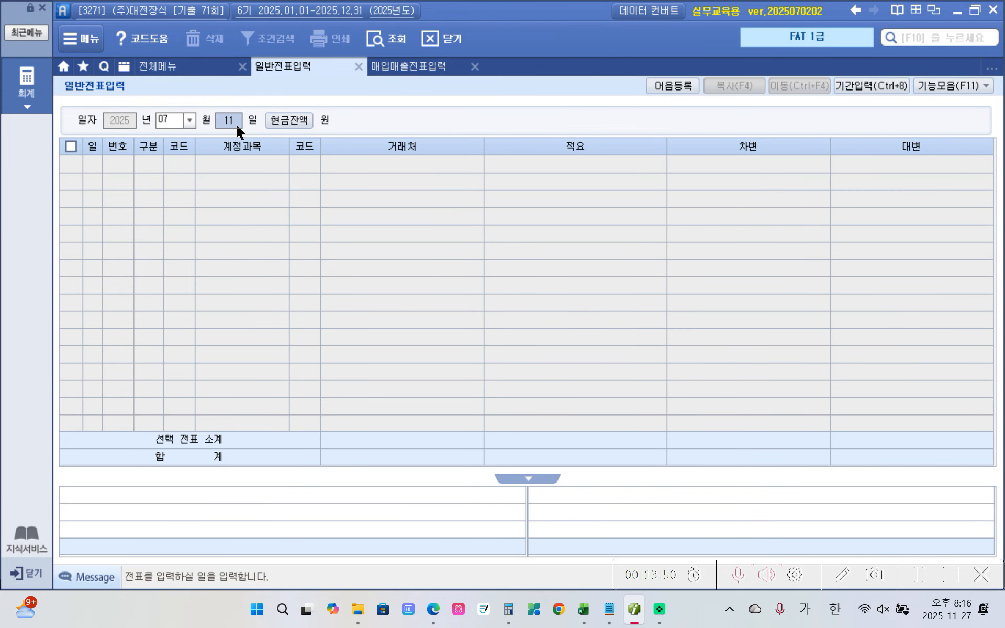
pyautogui.write('25')
pyautogui.press('Return')
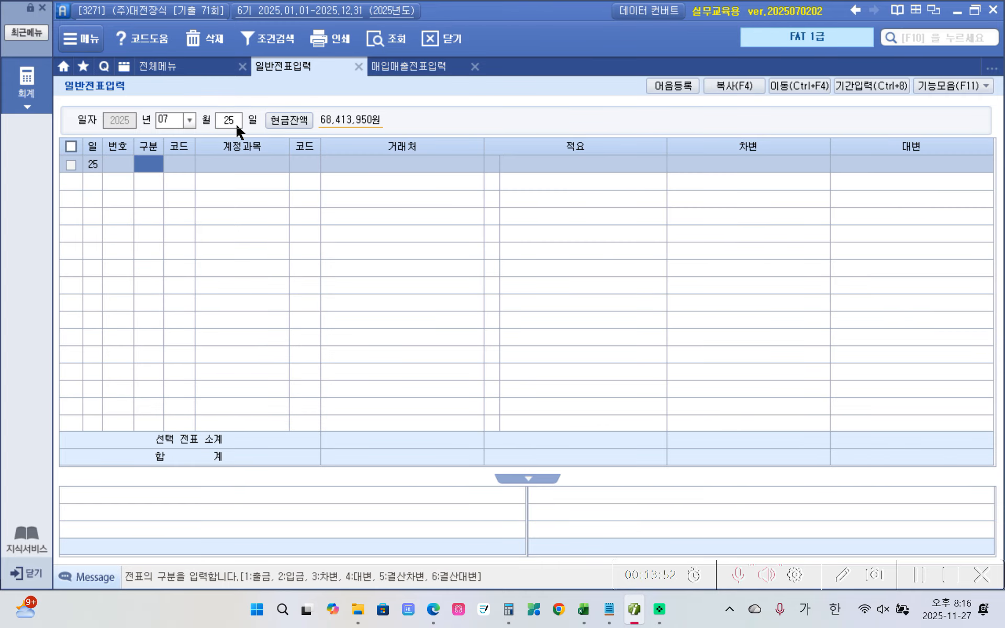
# Start a 차변 line for July 25 and look up 미지급 accounts to assign 261 미지급세금
pyautogui.write('3')
pyautogui.press('Return')
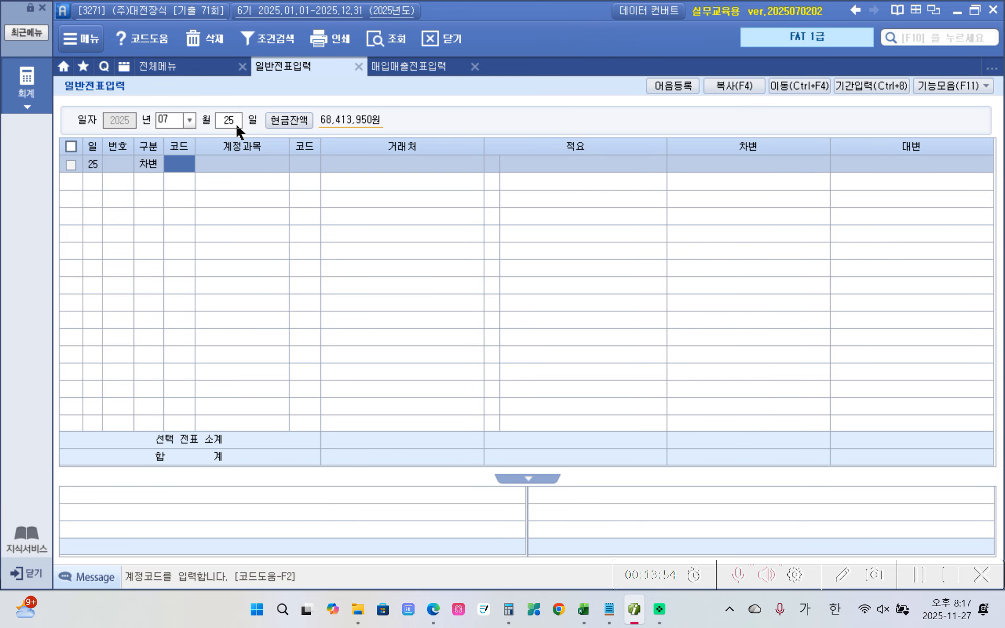
pyautogui.write('미지')
pyautogui.press('Return')
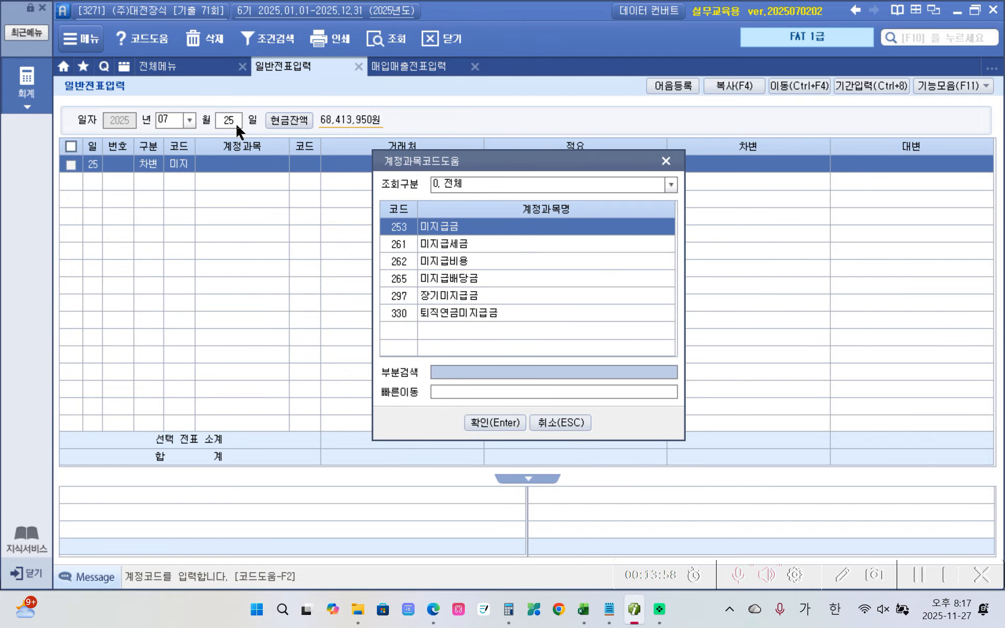
pyautogui.press('Down')
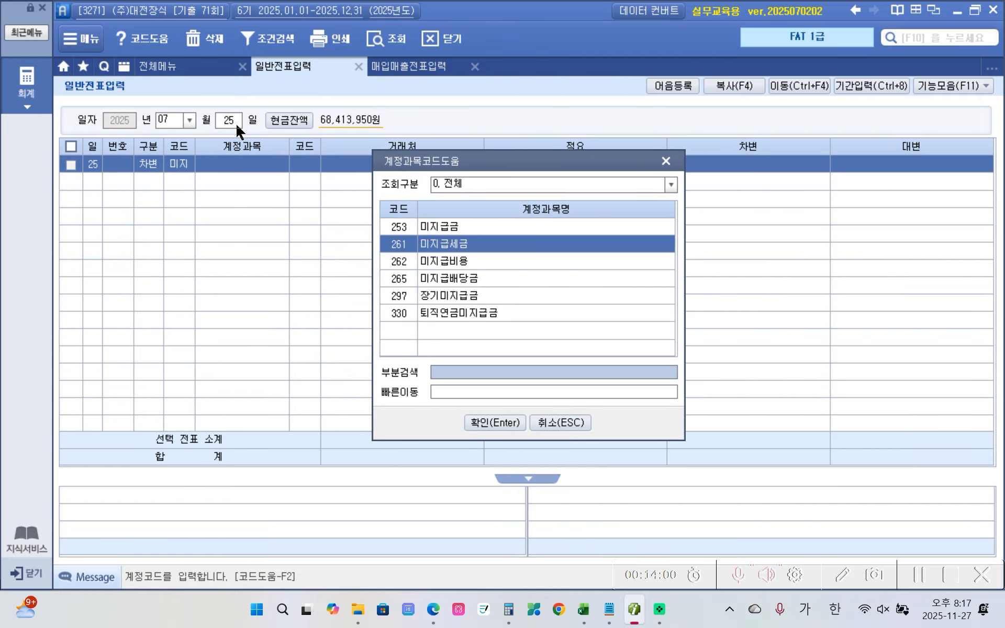
pyautogui.press('Return')
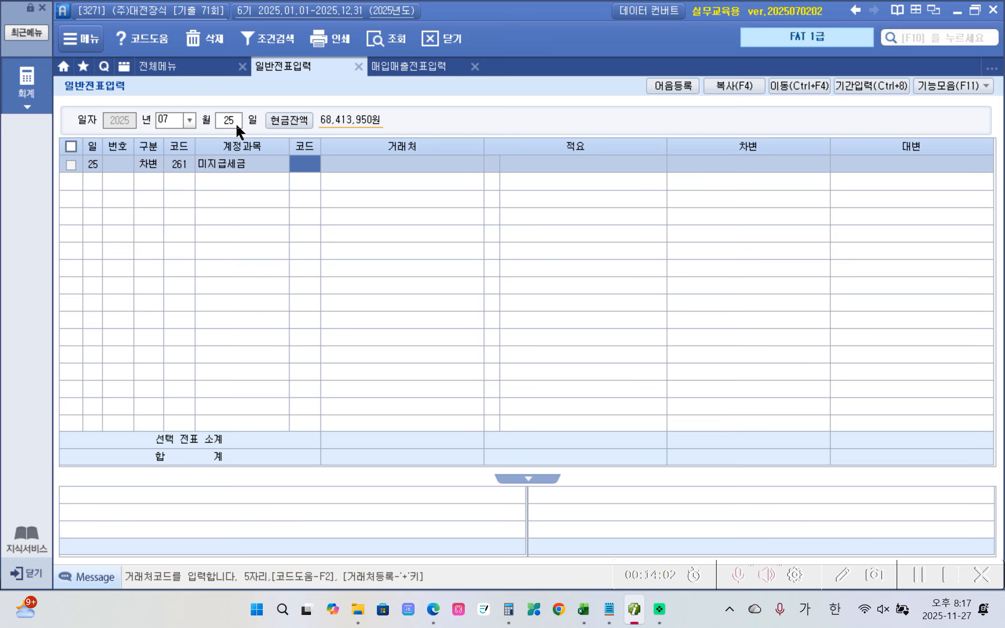
# Assign 역삼세무서 as the debit line's 거래처, leave 적요 blank and enter 3,291,000 in 차변
pyautogui.write('세무')
pyautogui.press('Return')
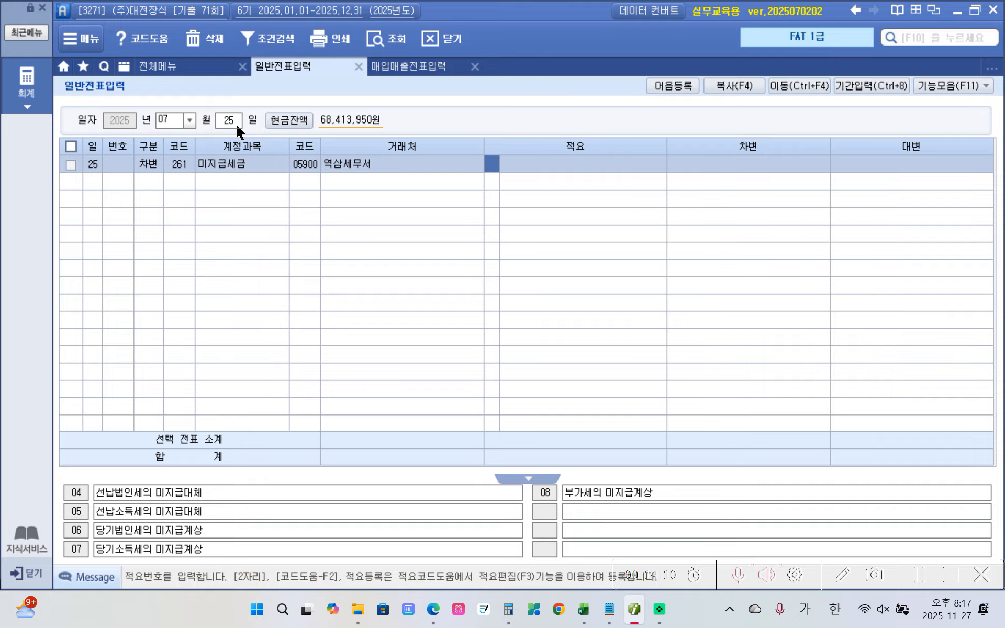
pyautogui.press('Return')
pyautogui.press('Return')
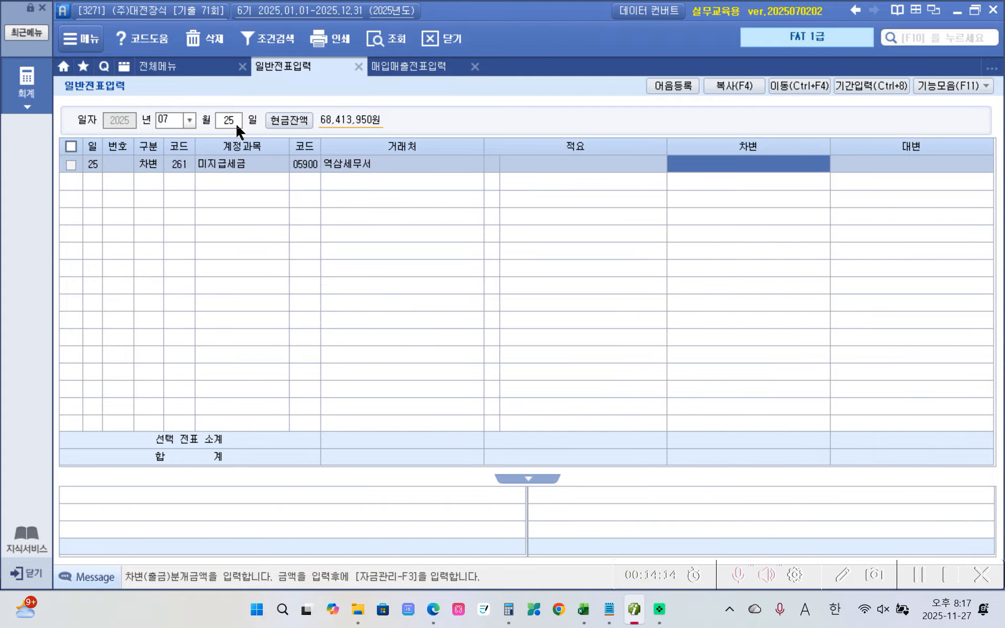
pyautogui.write('3291000')
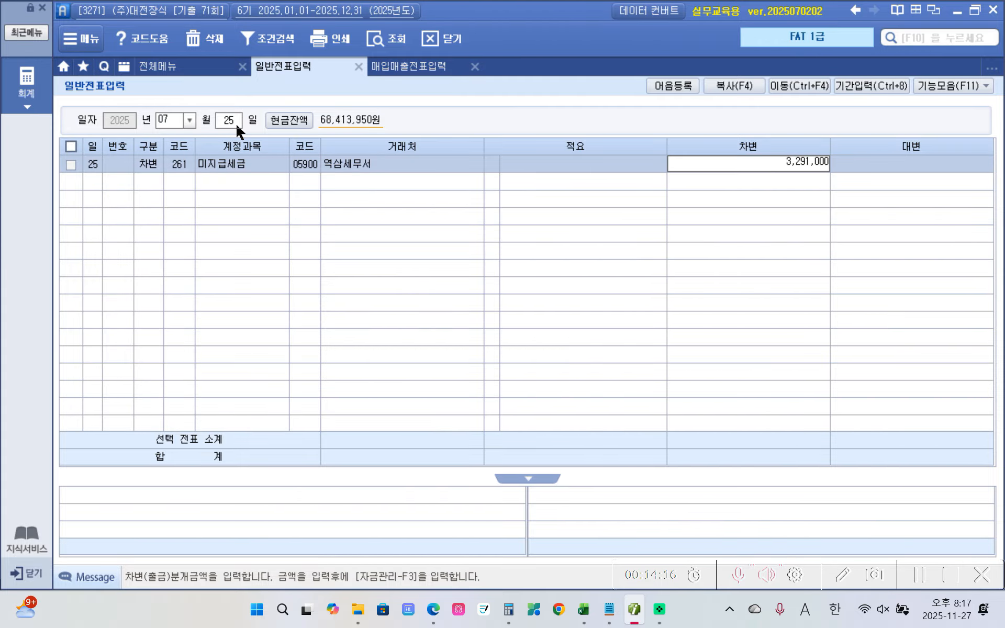
pyautogui.press('Return')
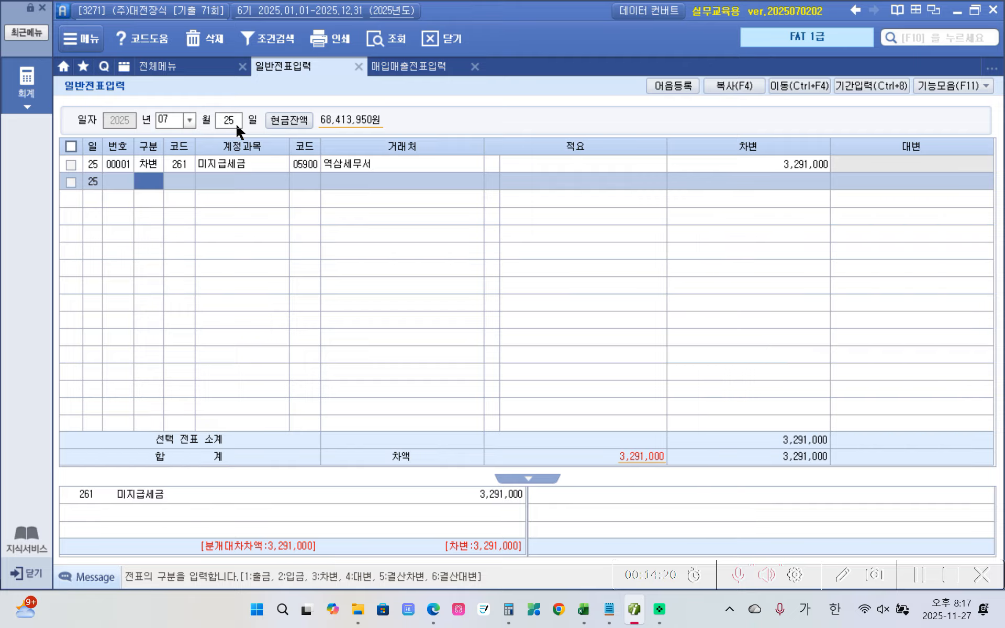
# Add a 대변 line for July 25 with account 103 보통예금 and 신한은행(보통) as its 거래처
pyautogui.write('4')
pyautogui.press('Return')
pyautogui.write('103')
pyautogui.press('Return')
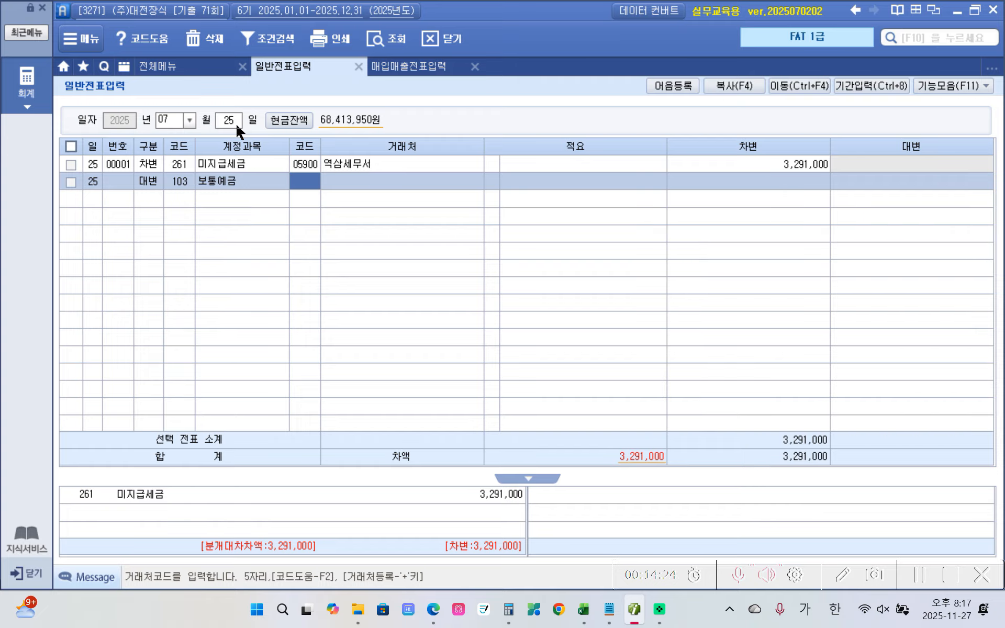
pyautogui.write('신한')
pyautogui.press('Return')
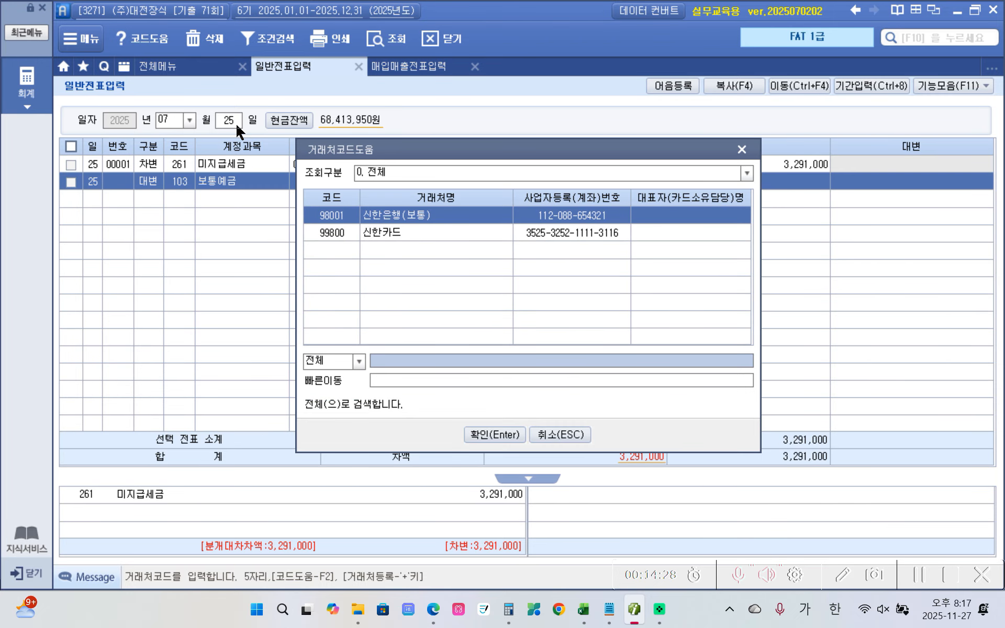
pyautogui.press('Return')
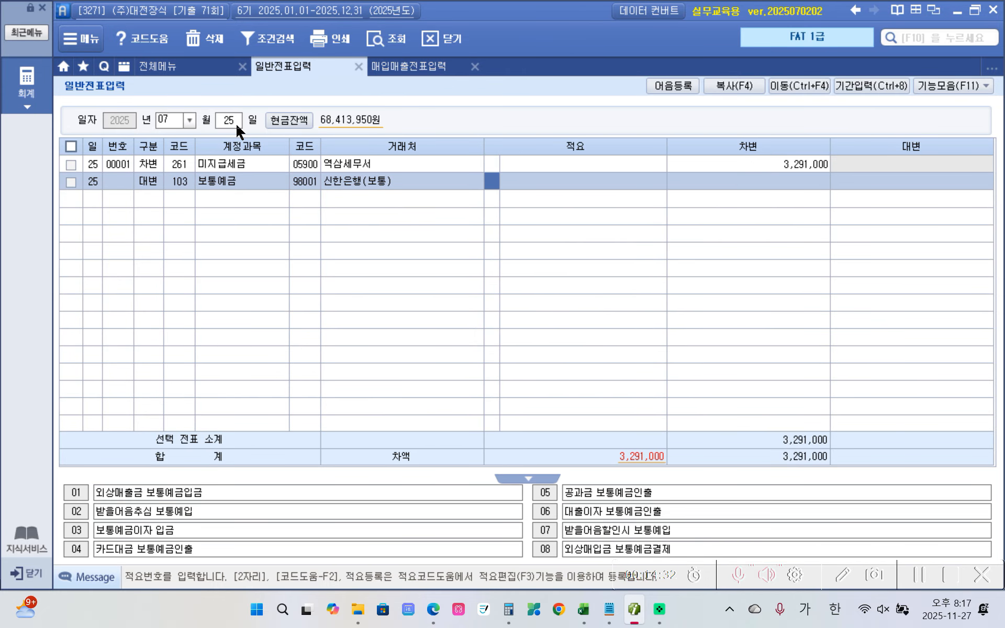
# Leave 적요 blank, enter 3,291,000 in 대변 for the 보통예금 line and review both lines of the entry
pyautogui.press('Return')
pyautogui.press('Return')
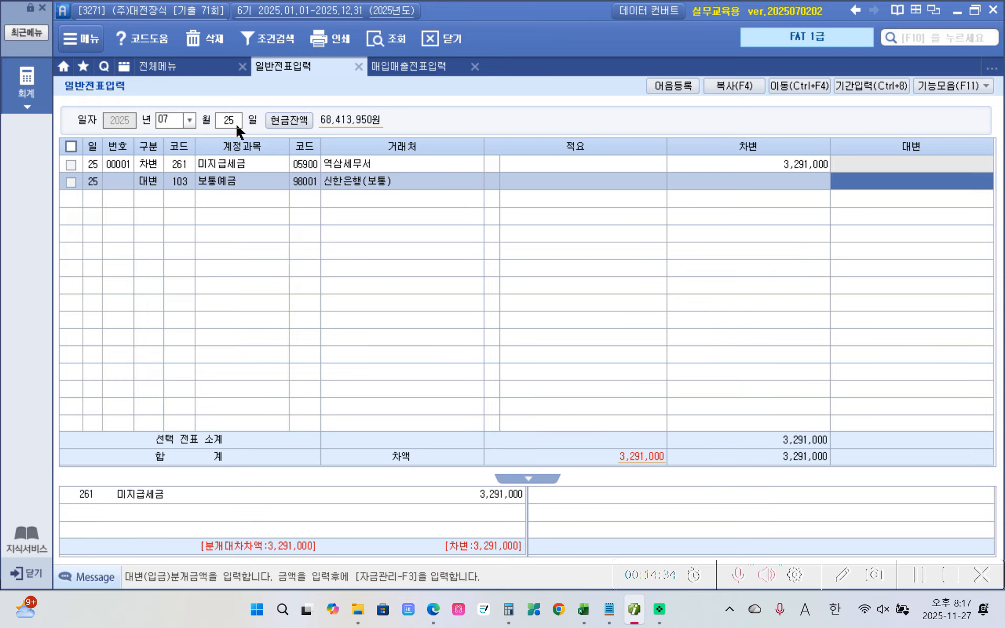
pyautogui.write('3,291,')
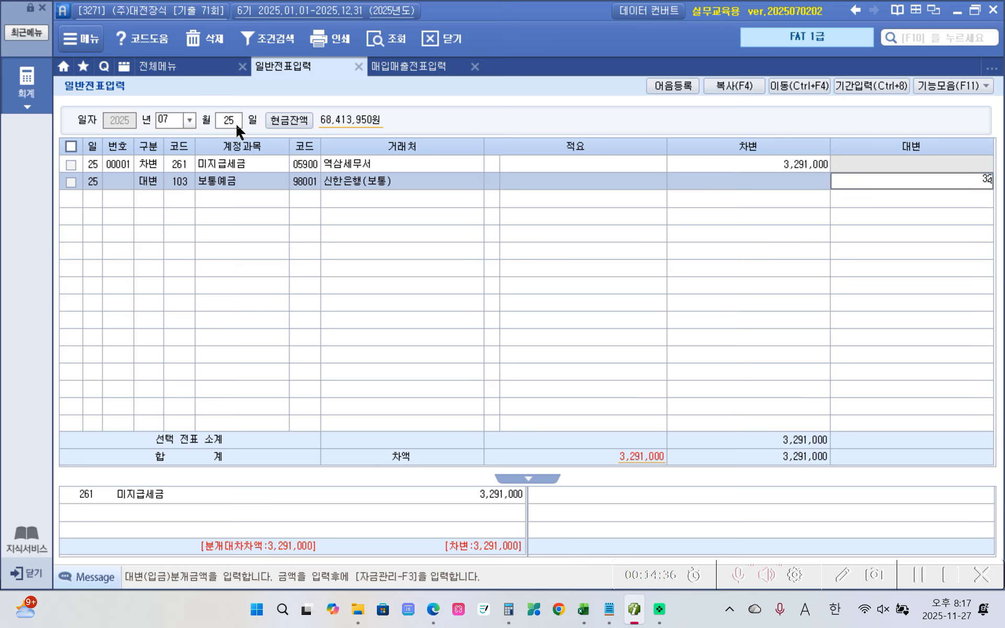
pyautogui.write('000')
pyautogui.press('Return')
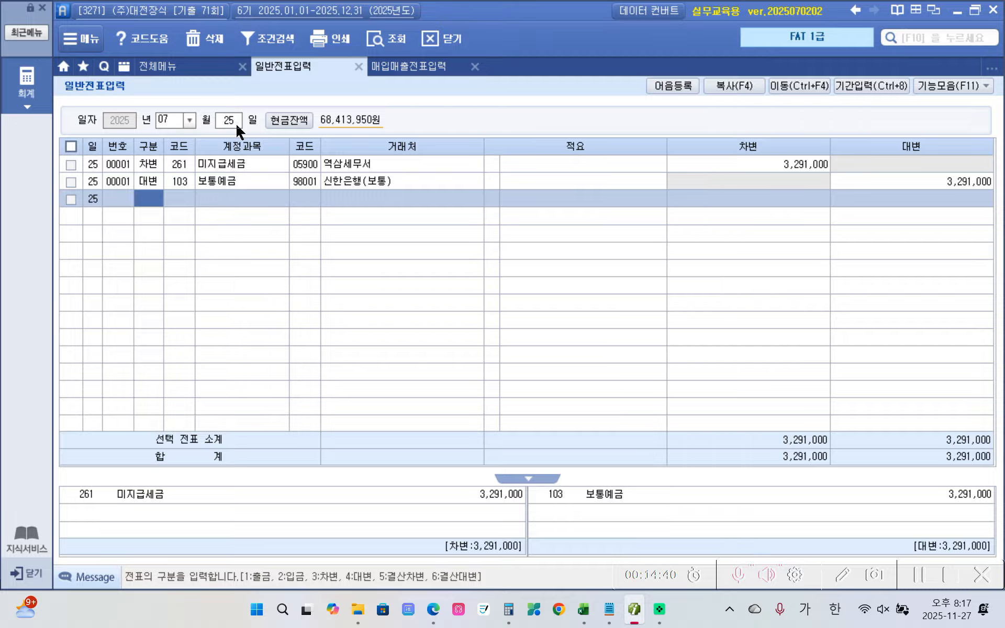
pyautogui.click(183, 164)
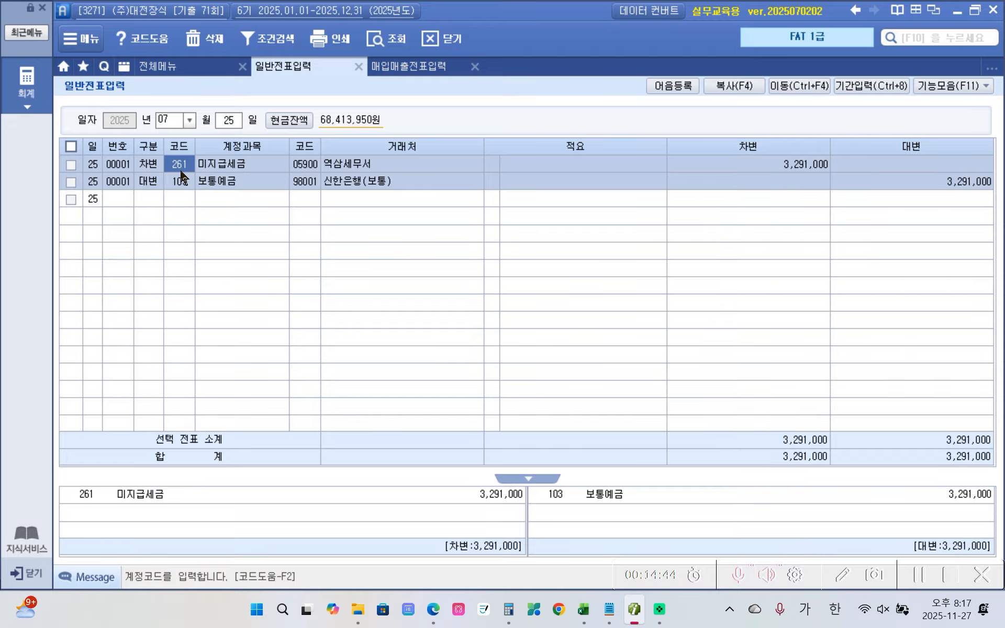
pyautogui.click(152, 181)
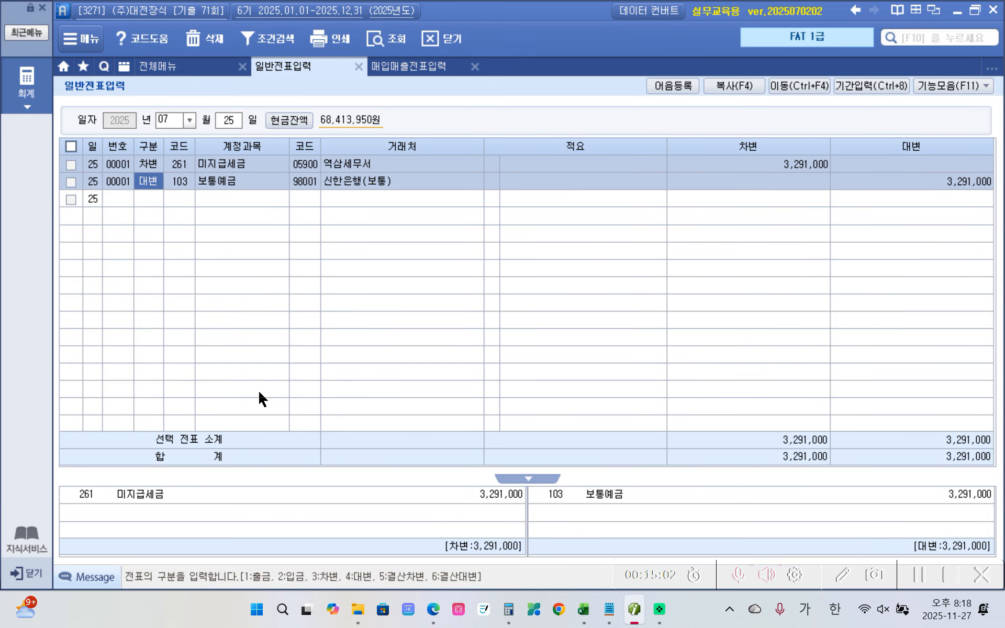
# Switch to the textbook PDF in Edge, go to the 수동결산 및 자동결산 problem and highlight item number 1 of 결산자료 in yellow
pyautogui.click(433, 609)
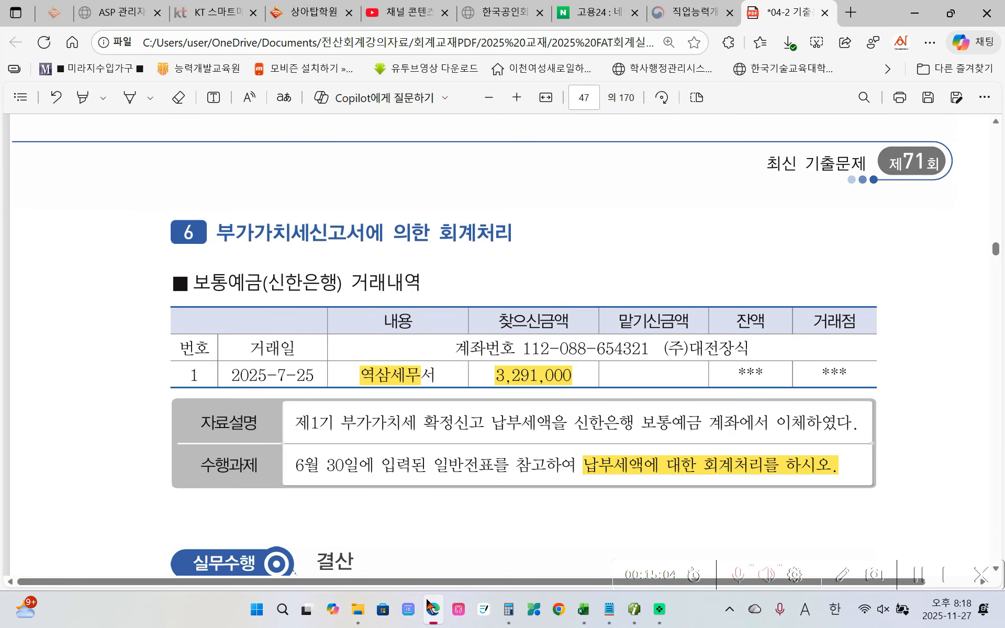
pyautogui.scroll(-3, 408, 477)
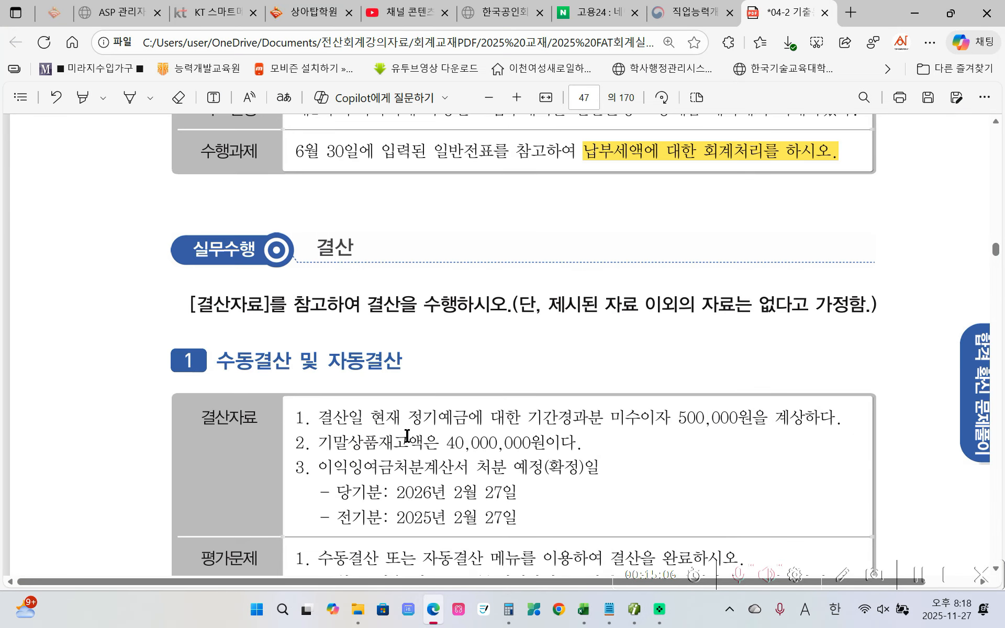
pyautogui.scroll(-2, 333, 393)
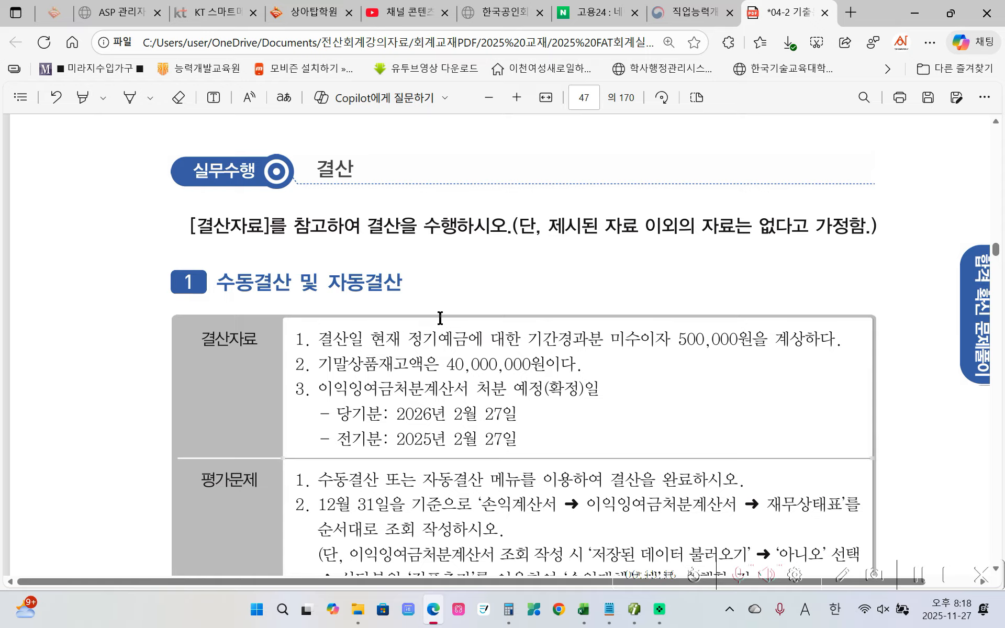
pyautogui.scroll(-2, 417, 339)
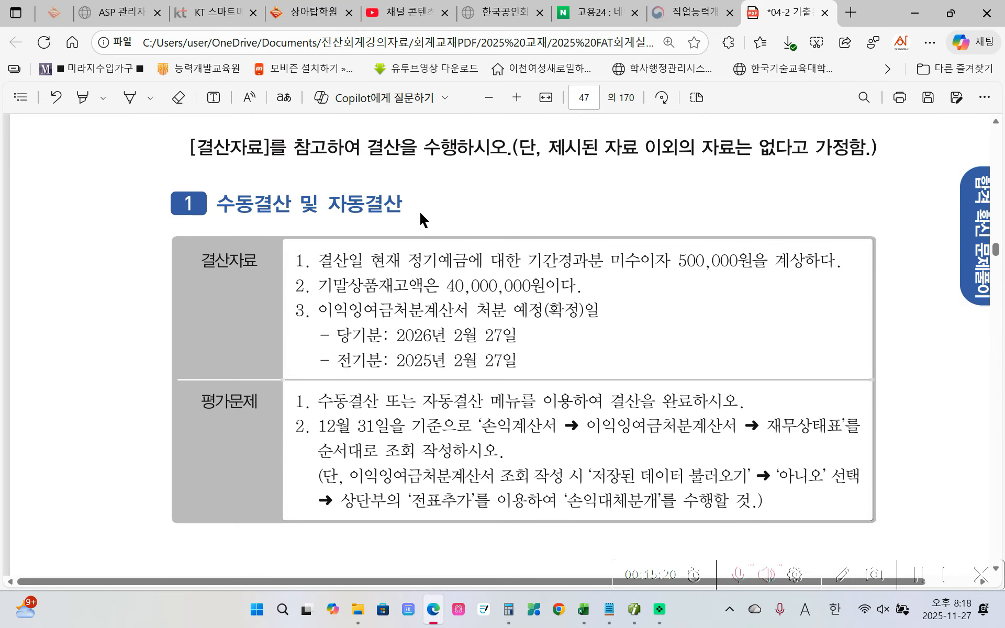
pyautogui.moveTo(292, 262); pyautogui.dragTo(306, 261)
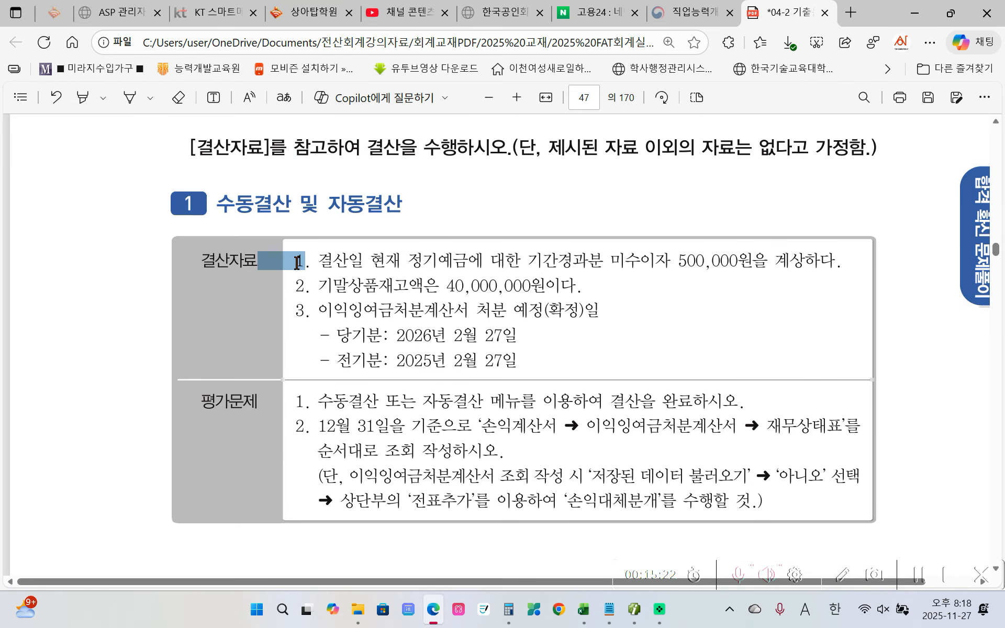
pyautogui.moveTo(342, 186)
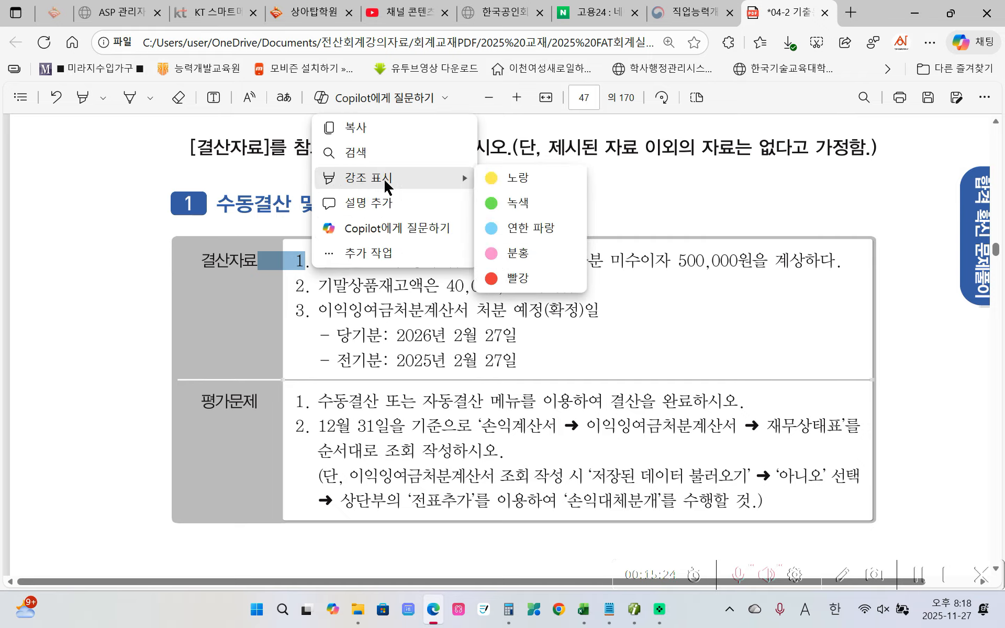
pyautogui.click(440, 177)
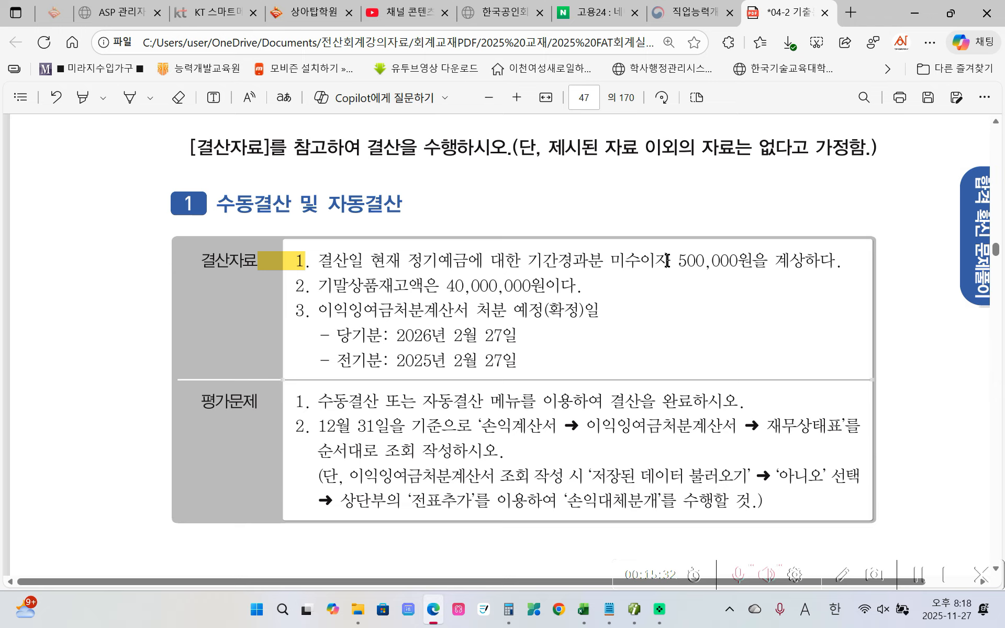
# Highlight 기예금에 대한 기간경과분 미수이자 in yellow in item 1 of 결산자료
pyautogui.moveTo(669, 260); pyautogui.dragTo(409, 256)
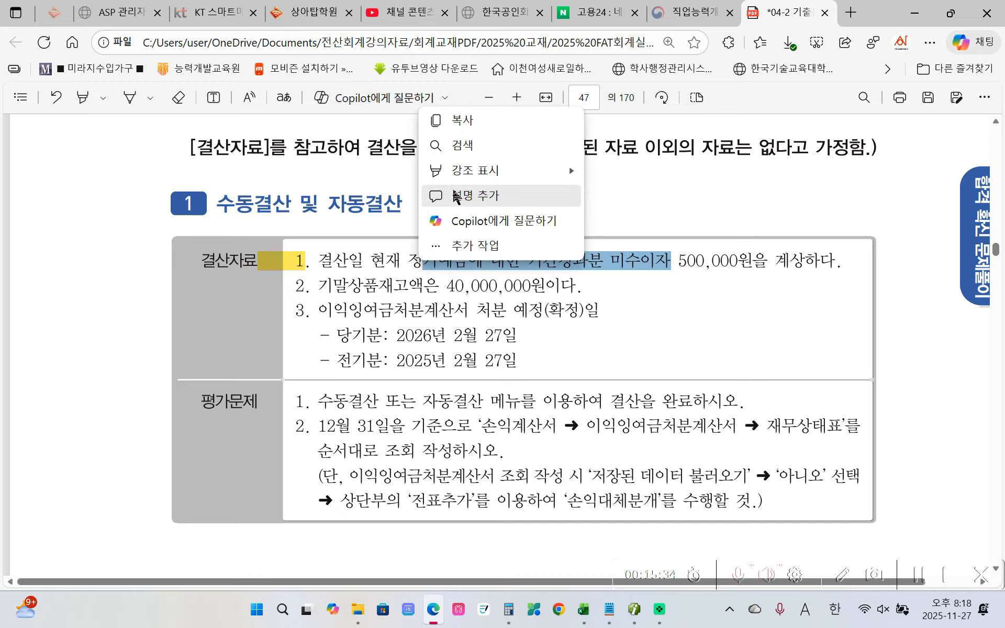
pyautogui.moveTo(479, 175)
pyautogui.click(623, 170)
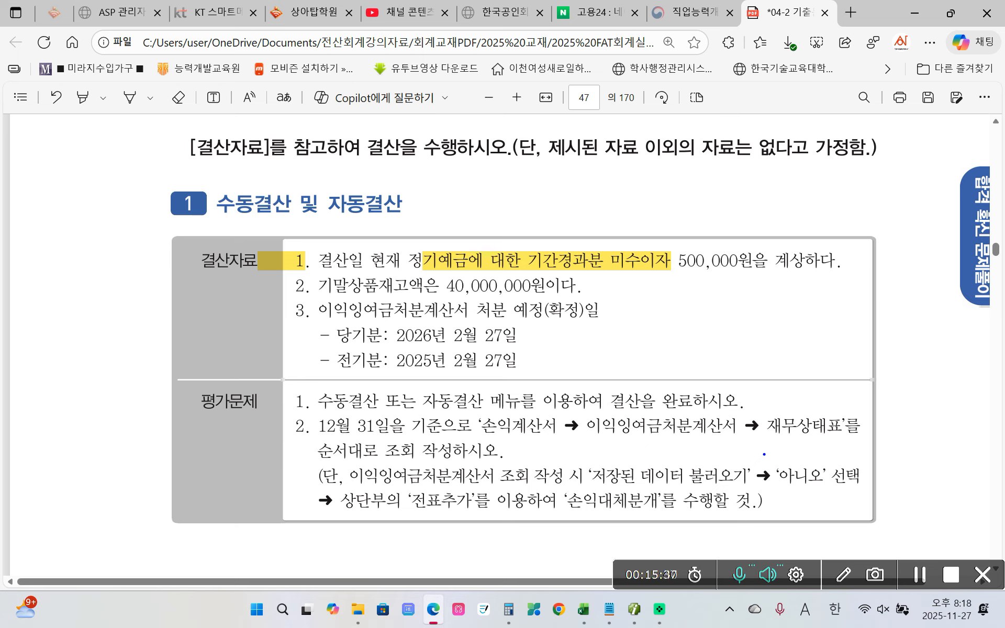
# Handwrite the debit entry 차) 미수수익 500,- in blue ink above the 결산자료 text
pyautogui.moveTo(416, 192)
pyautogui.mouseDown()
pyautogui.moveTo(428, 204)
pyautogui.moveTo(417, 233)
pyautogui.moveTo(433, 231)
pyautogui.mouseUp()
pyautogui.moveTo(442, 189); pyautogui.dragTo(443, 246)
pyautogui.moveTo(443, 226); pyautogui.dragTo(462, 223)
pyautogui.moveTo(457, 182); pyautogui.dragTo(453, 248)
pyautogui.moveTo(492, 201)
pyautogui.mouseDown()
pyautogui.moveTo(487, 228)
pyautogui.moveTo(520, 231)
pyautogui.mouseUp()
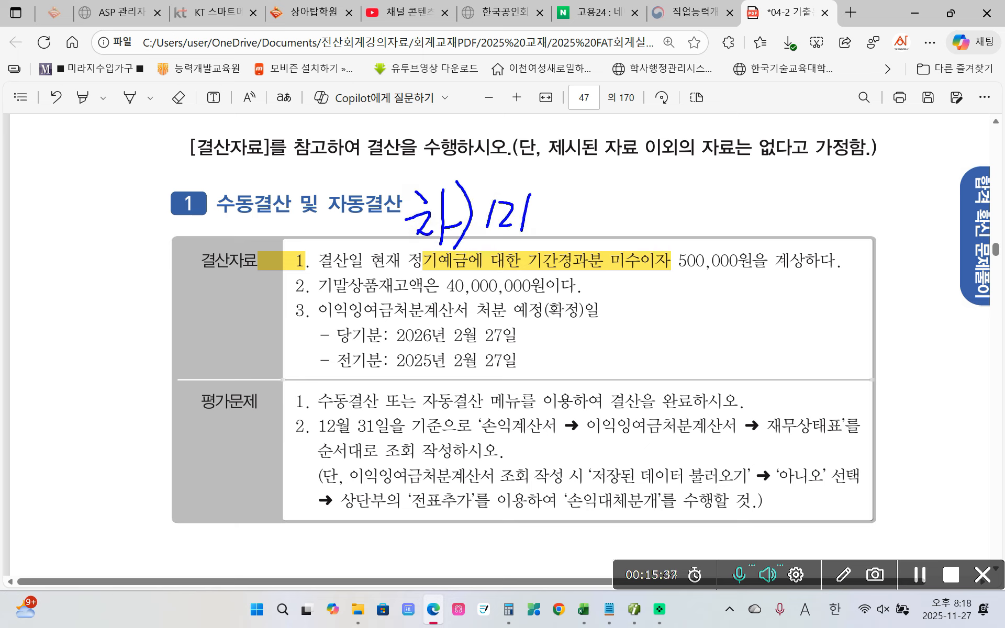
pyautogui.moveTo(552, 186)
pyautogui.mouseDown()
pyautogui.moveTo(541, 211)
pyautogui.moveTo(569, 210)
pyautogui.mouseUp()
pyautogui.moveTo(540, 223)
pyautogui.mouseDown()
pyautogui.moveTo(570, 219)
pyautogui.moveTo(555, 239)
pyautogui.mouseUp()
pyautogui.moveTo(583, 187); pyautogui.dragTo(572, 205)
pyautogui.moveTo(581, 195); pyautogui.dragTo(599, 216)
pyautogui.moveTo(582, 221); pyautogui.dragTo(582, 237)
pyautogui.moveTo(610, 199)
pyautogui.mouseDown()
pyautogui.moveTo(606, 214)
pyautogui.moveTo(612, 200)
pyautogui.mouseUp()
pyautogui.moveTo(633, 183); pyautogui.dragTo(628, 223)
pyautogui.moveTo(607, 222); pyautogui.dragTo(619, 250)
pyautogui.moveTo(673, 188)
pyautogui.mouseDown()
pyautogui.moveTo(644, 236)
pyautogui.moveTo(698, 229)
pyautogui.moveTo(708, 246)
pyautogui.moveTo(756, 214)
pyautogui.mouseUp()
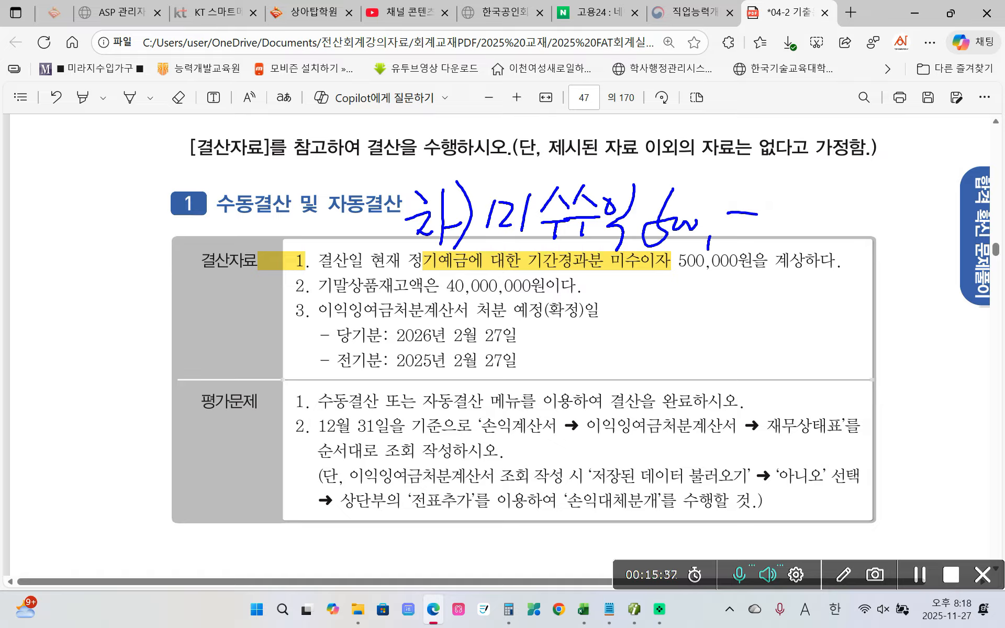
# Handwrite the credit entry 대) 이자수익 500,000 in blue ink beside 결산자료 and underline 기예금에 in item 1
pyautogui.moveTo(661, 299); pyautogui.dragTo(703, 319)
pyautogui.moveTo(708, 308)
pyautogui.mouseDown()
pyautogui.moveTo(720, 306)
pyautogui.moveTo(728, 337)
pyautogui.mouseUp()
pyautogui.moveTo(430, 268); pyautogui.dragTo(488, 270)
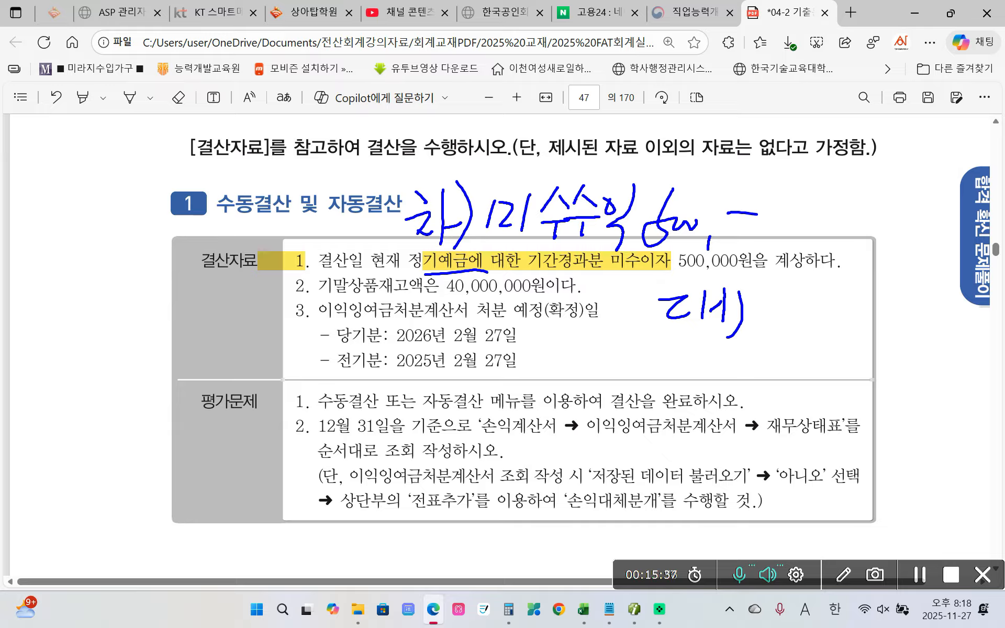
pyautogui.moveTo(780, 294)
pyautogui.mouseDown()
pyautogui.moveTo(768, 304)
pyautogui.moveTo(781, 297)
pyautogui.moveTo(792, 334)
pyautogui.moveTo(831, 321)
pyautogui.mouseUp()
pyautogui.moveTo(840, 285); pyautogui.dragTo(839, 335)
pyautogui.moveTo(841, 313); pyautogui.dragTo(890, 308)
pyautogui.moveTo(857, 320); pyautogui.dragTo(896, 321)
pyautogui.moveTo(878, 326); pyautogui.dragTo(877, 337)
pyautogui.moveTo(901, 292)
pyautogui.mouseDown()
pyautogui.moveTo(915, 326)
pyautogui.moveTo(911, 354)
pyautogui.mouseUp()
pyautogui.moveTo(837, 346)
pyautogui.mouseDown()
pyautogui.moveTo(819, 388)
pyautogui.moveTo(862, 360)
pyautogui.mouseUp()
pyautogui.moveTo(859, 367)
pyautogui.mouseDown()
pyautogui.moveTo(869, 376)
pyautogui.moveTo(895, 366)
pyautogui.moveTo(897, 398)
pyautogui.mouseUp()
pyautogui.moveTo(921, 366)
pyautogui.mouseDown()
pyautogui.moveTo(949, 375)
pyautogui.moveTo(964, 365)
pyautogui.mouseUp()
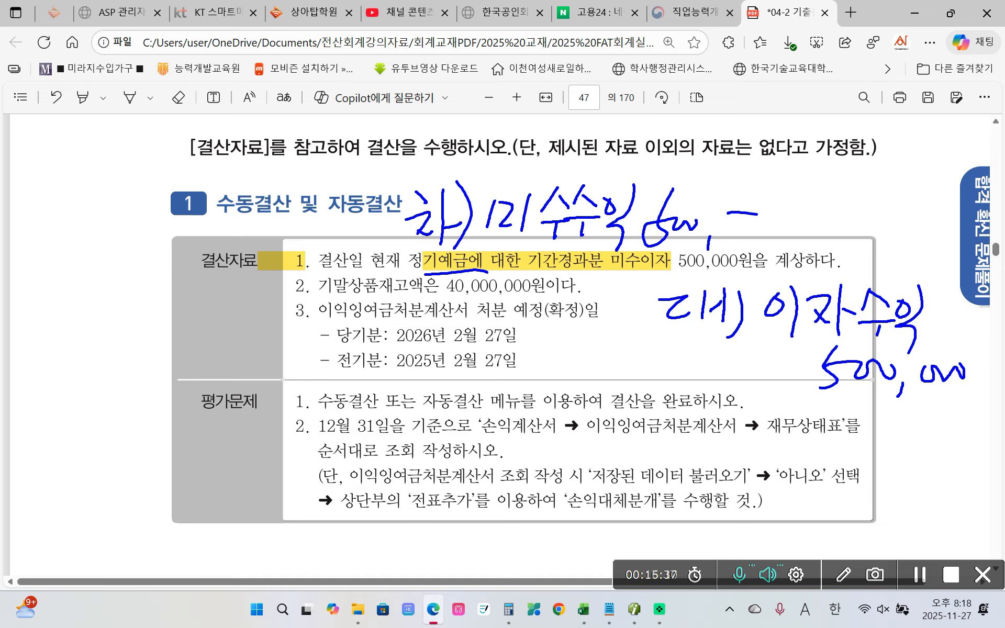
# Circle item number 1 in red, write 수익의예상 in a red box above it and underline the handwritten 미수수익
pyautogui.moveTo(318, 274)
pyautogui.mouseDown()
pyautogui.moveTo(283, 252)
pyautogui.moveTo(313, 278)
pyautogui.mouseUp()
pyautogui.moveTo(188, 211); pyautogui.dragTo(172, 254)
pyautogui.moveTo(186, 216); pyautogui.dragTo(210, 231)
pyautogui.moveTo(163, 270)
pyautogui.mouseDown()
pyautogui.moveTo(217, 241)
pyautogui.moveTo(202, 282)
pyautogui.mouseUp()
pyautogui.moveTo(230, 215)
pyautogui.mouseDown()
pyautogui.moveTo(244, 226)
pyautogui.moveTo(229, 223)
pyautogui.mouseUp()
pyautogui.moveTo(250, 196)
pyautogui.mouseDown()
pyautogui.moveTo(247, 244)
pyautogui.moveTo(265, 254)
pyautogui.mouseUp()
pyautogui.moveTo(285, 198); pyautogui.dragTo(300, 209)
pyautogui.moveTo(298, 191)
pyautogui.mouseDown()
pyautogui.moveTo(305, 211)
pyautogui.moveTo(337, 166)
pyautogui.mouseUp()
pyautogui.moveTo(340, 214)
pyautogui.mouseDown()
pyautogui.moveTo(348, 151)
pyautogui.moveTo(359, 186)
pyautogui.mouseUp()
pyautogui.moveTo(382, 139)
pyautogui.mouseDown()
pyautogui.moveTo(366, 170)
pyautogui.moveTo(401, 175)
pyautogui.mouseUp()
pyautogui.moveTo(403, 126)
pyautogui.mouseDown()
pyautogui.moveTo(413, 166)
pyautogui.moveTo(432, 145)
pyautogui.mouseUp()
pyautogui.moveTo(403, 178)
pyautogui.mouseDown()
pyautogui.moveTo(416, 185)
pyautogui.moveTo(408, 175)
pyautogui.mouseUp()
pyautogui.moveTo(454, 161)
pyautogui.mouseDown()
pyautogui.moveTo(283, 257)
pyautogui.moveTo(165, 206)
pyautogui.moveTo(425, 176)
pyautogui.moveTo(421, 186)
pyautogui.mouseUp()
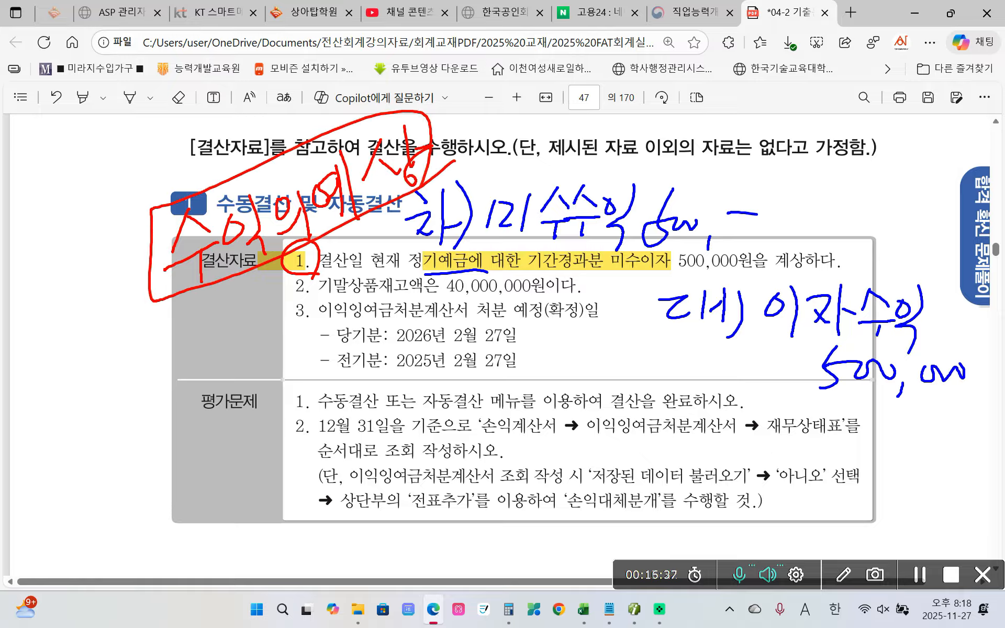
pyautogui.moveTo(487, 245); pyautogui.dragTo(620, 235)
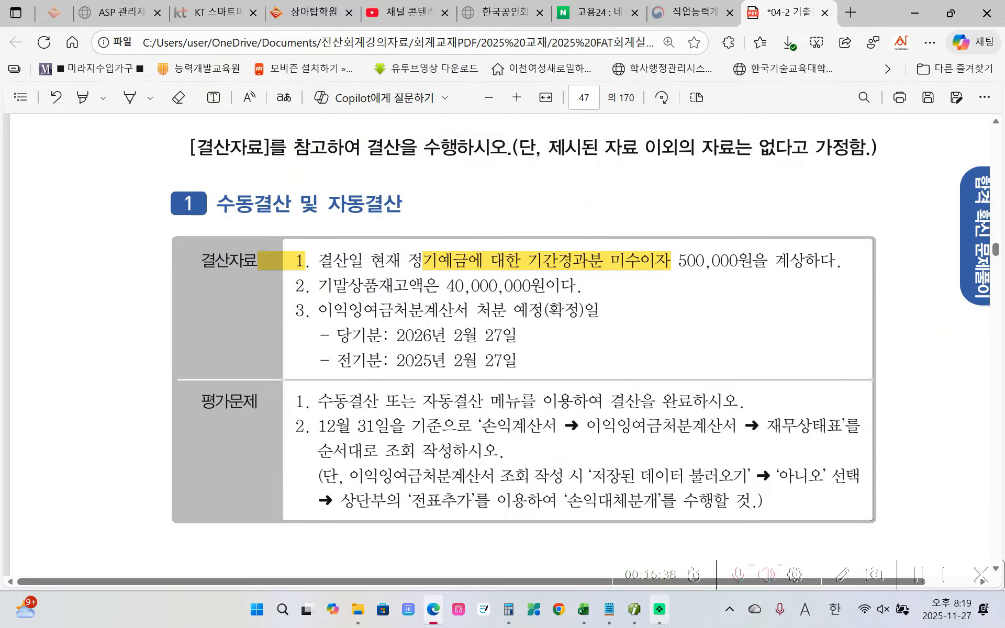
# Return to the accounting program and bring up December 31 in 일반전표입력
pyautogui.click(634, 613)
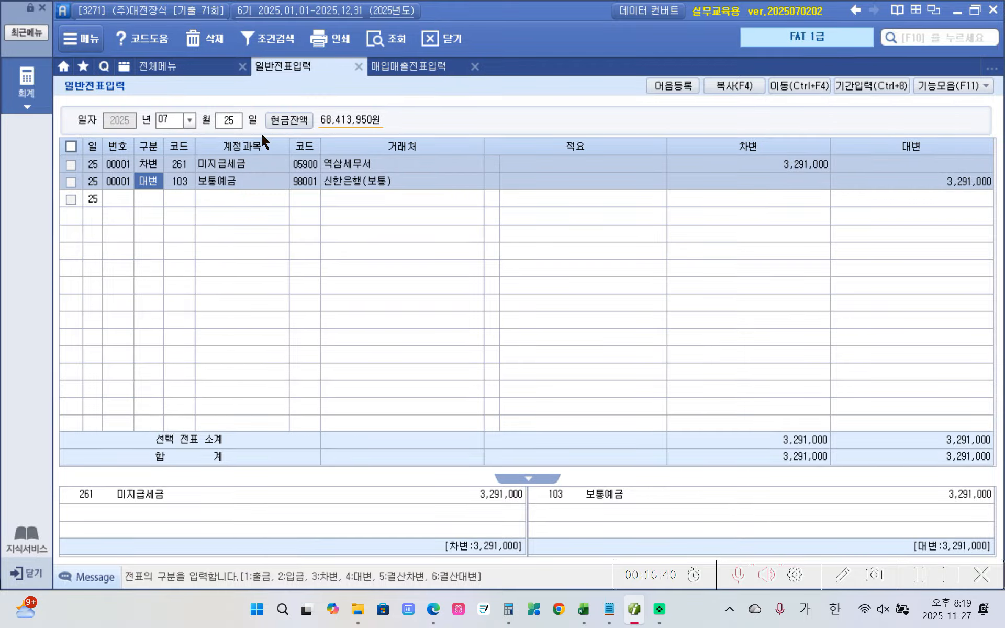
pyautogui.click(189, 120)
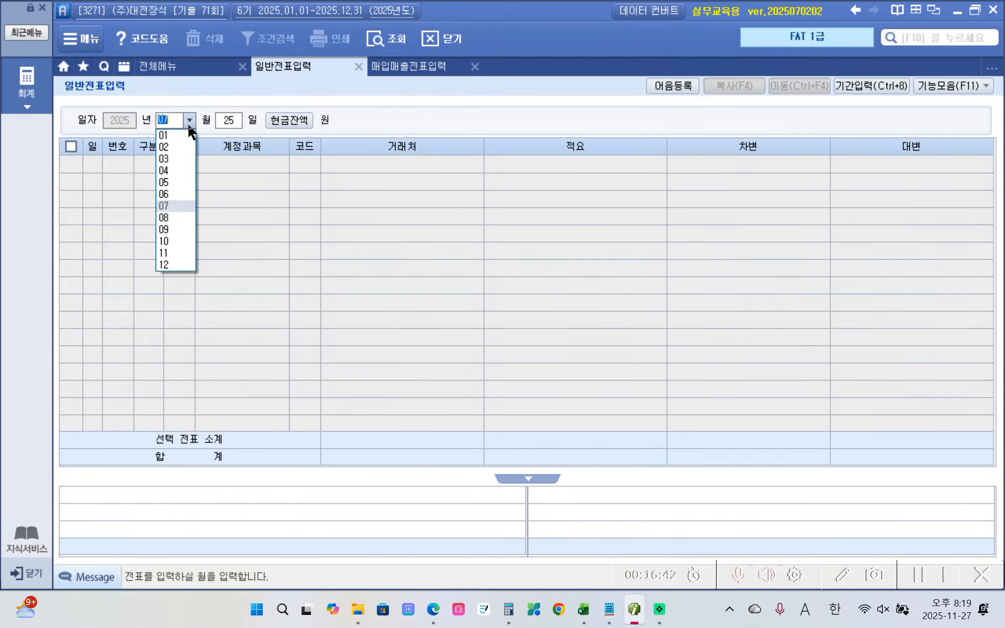
pyautogui.click(168, 265)
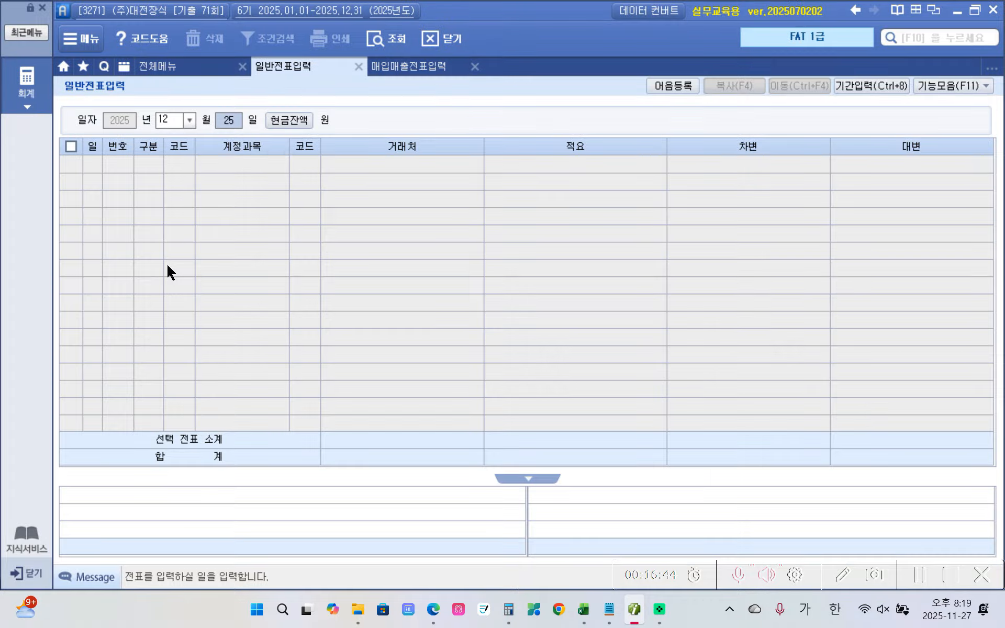
pyautogui.write('31')
pyautogui.press('Return')
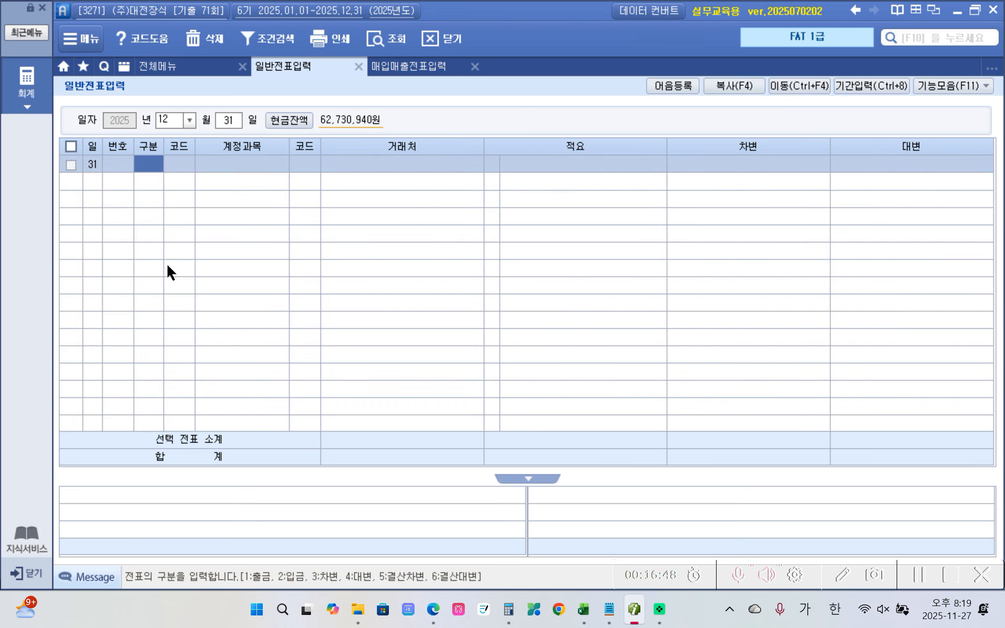
# Enter a 차변 line for 116 미수수익 by looking up 미수, leaving 거래처 and 적요 blank, with 500,000 in 차변
pyautogui.write('3')
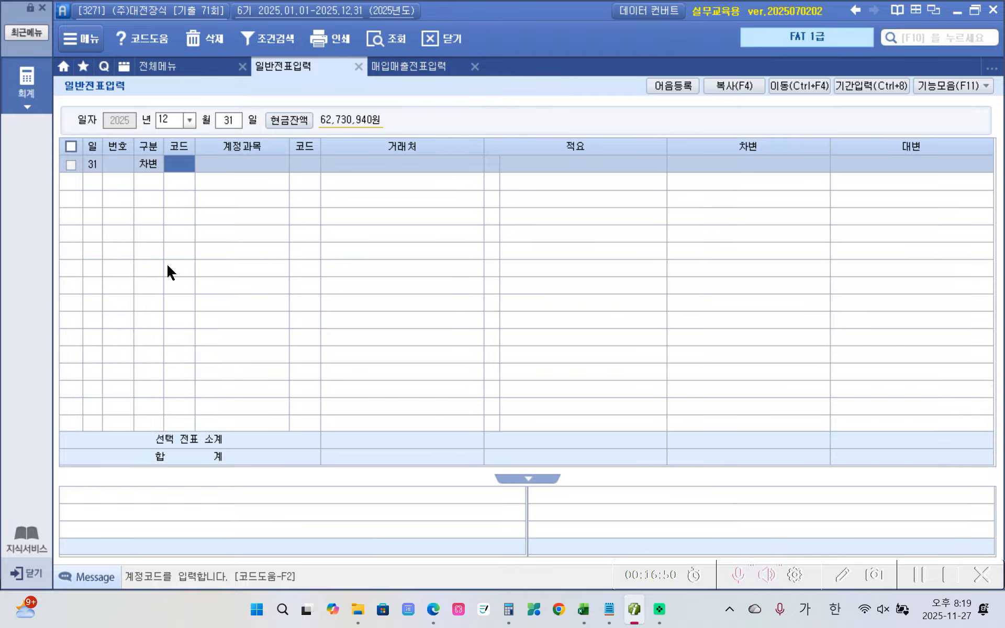
pyautogui.write('미수')
pyautogui.press('Return')
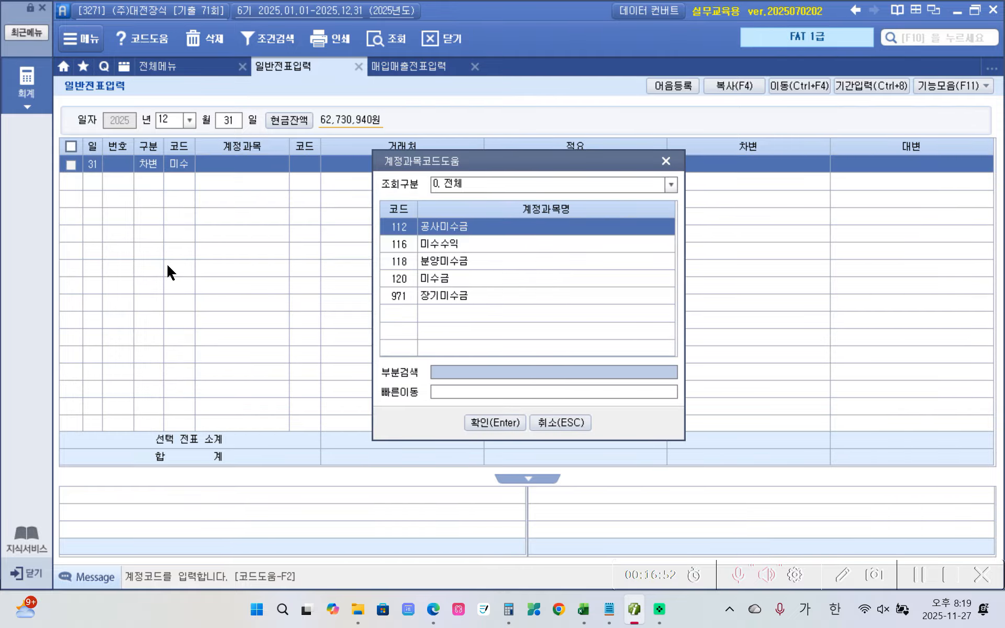
pyautogui.press('Down')
pyautogui.press('Return')
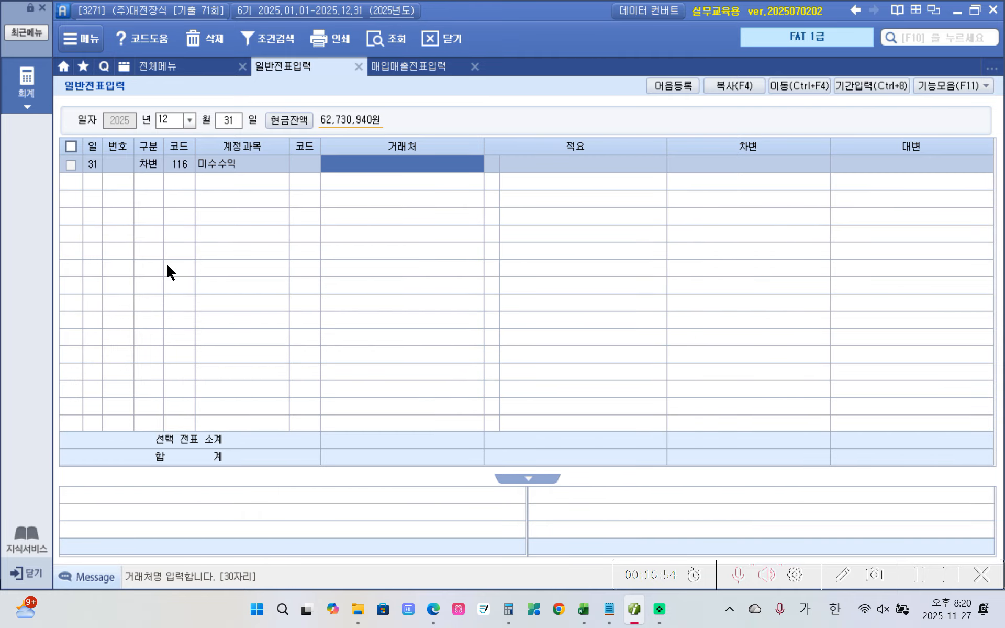
pyautogui.press('Return')
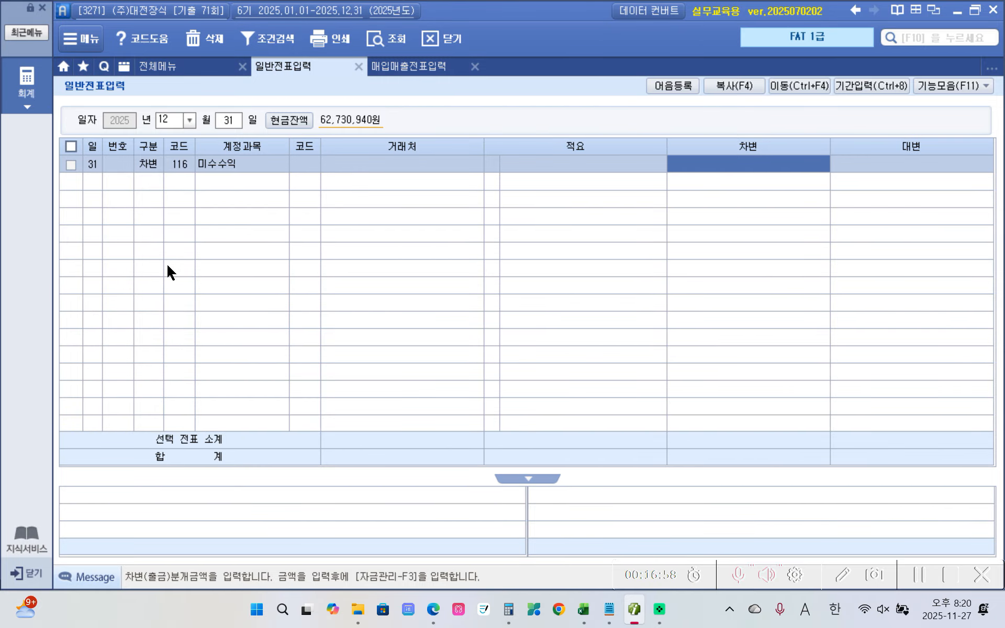
pyautogui.write('5000000')
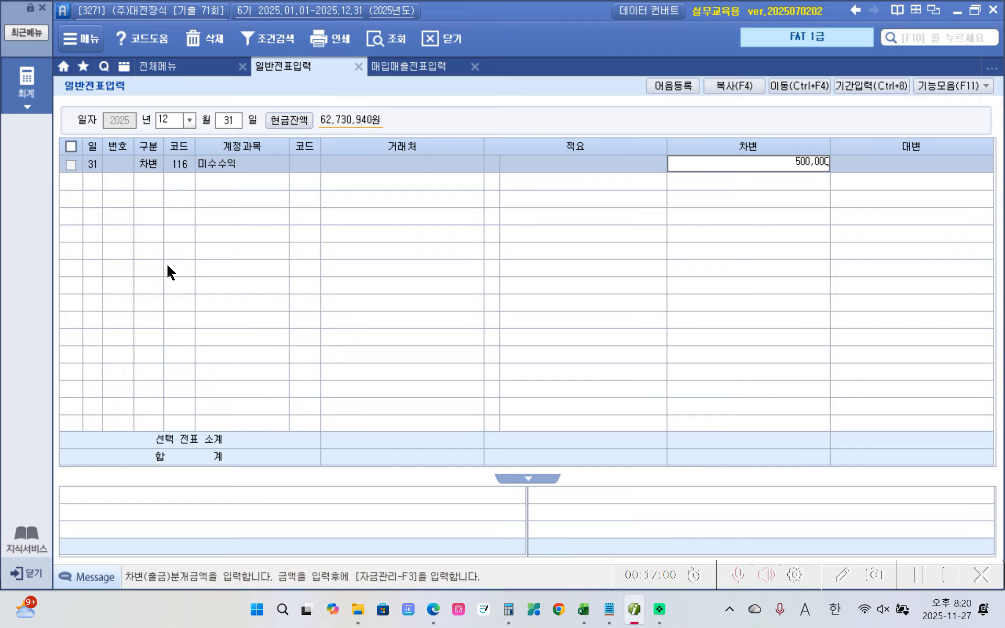
pyautogui.press('Return')
# Start a 대변 line for December 31 and look up 이자 accounts to assign 901 이자수익
pyautogui.write('4')
pyautogui.press('Return')
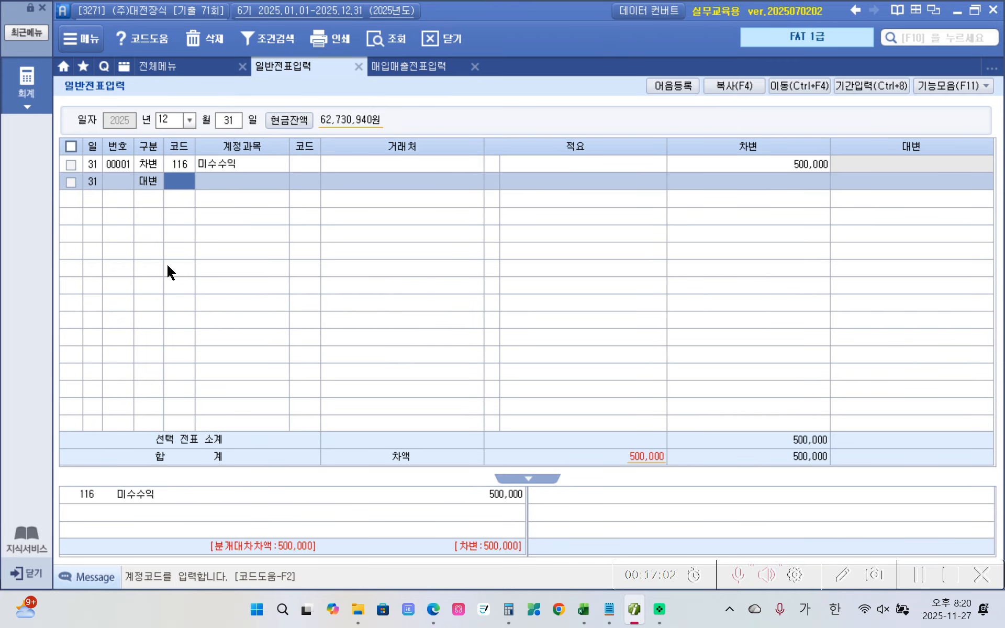
pyautogui.write('이자')
pyautogui.press('Return')
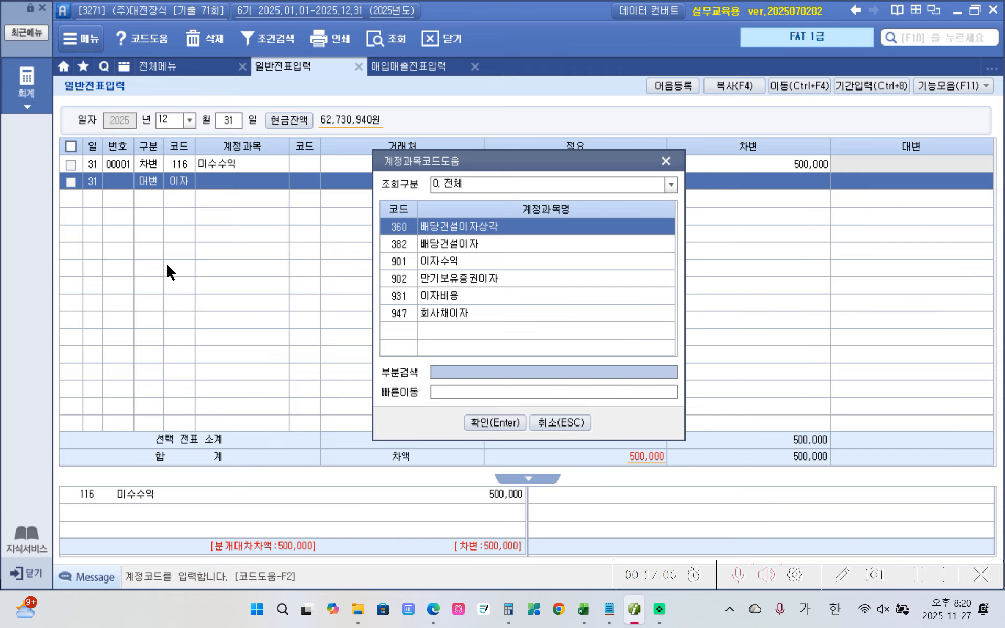
pyautogui.press('Down')
pyautogui.press('Down')
pyautogui.press('Return')
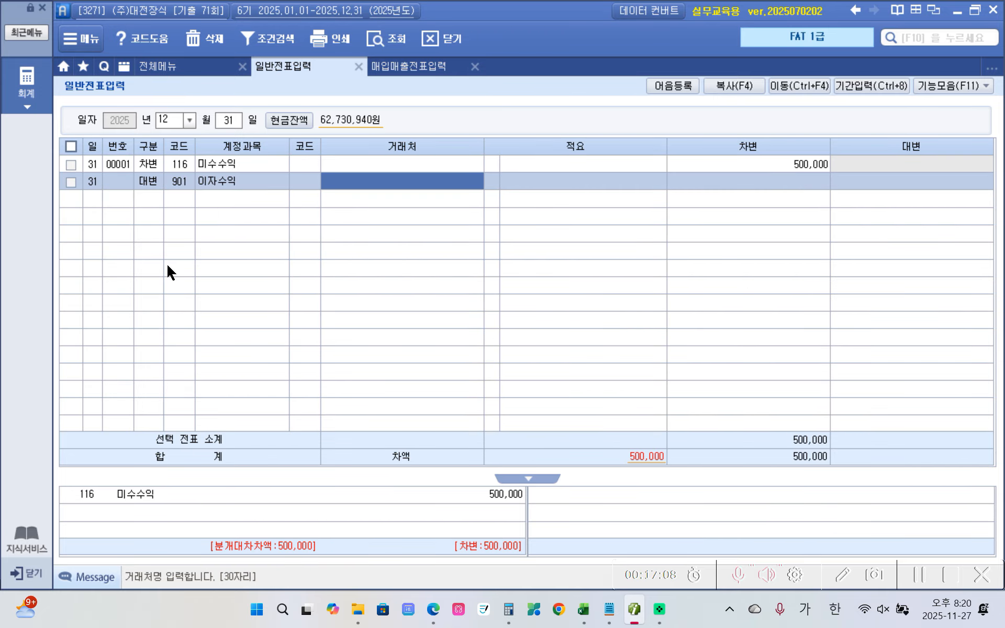
# Complete the 901 이자수익 line with 거래처 and 적요 blank and 500,000 in 대변, and review both lines of the entry
pyautogui.press('Return')
pyautogui.press('Return')
pyautogui.write('5000000')
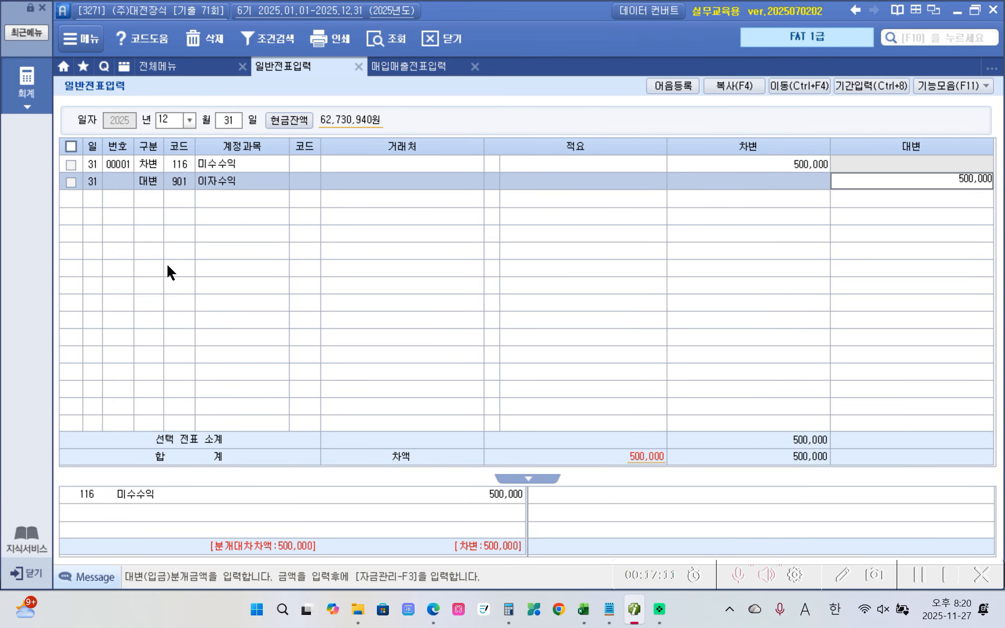
pyautogui.press('Return')
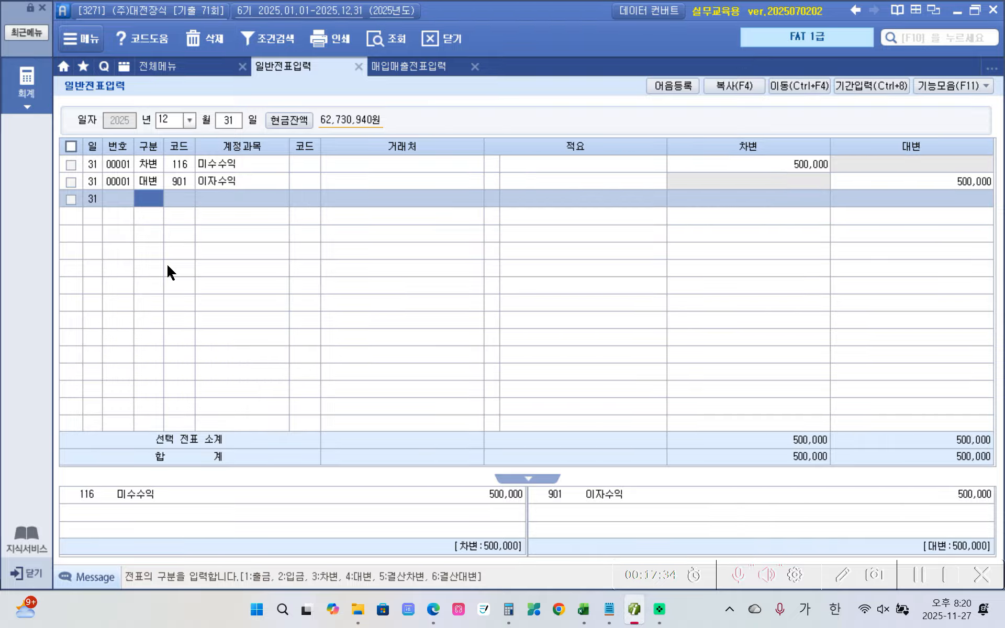
pyautogui.click(154, 185)
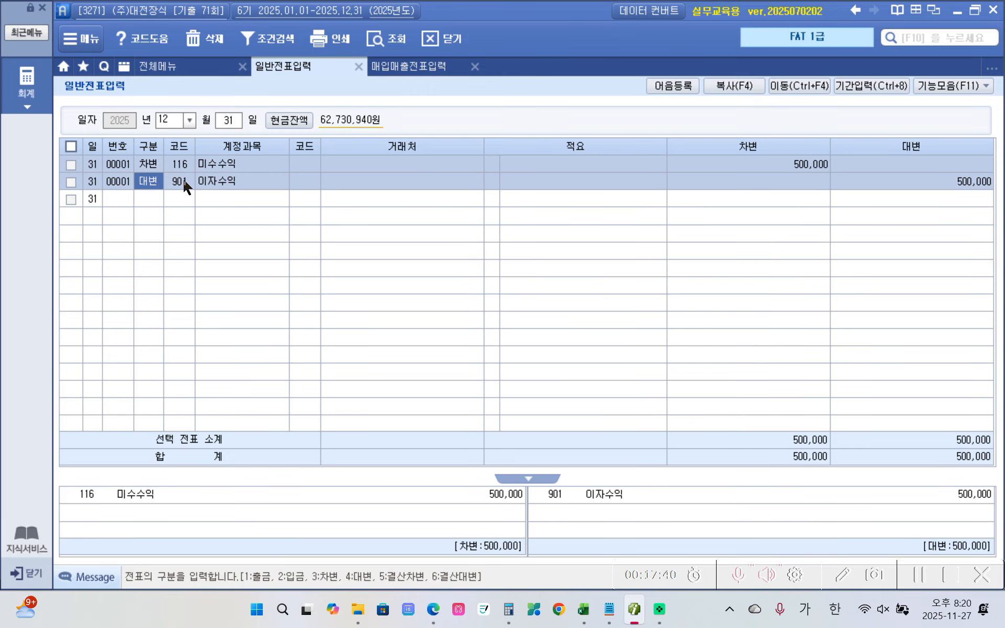
pyautogui.click(940, 187)
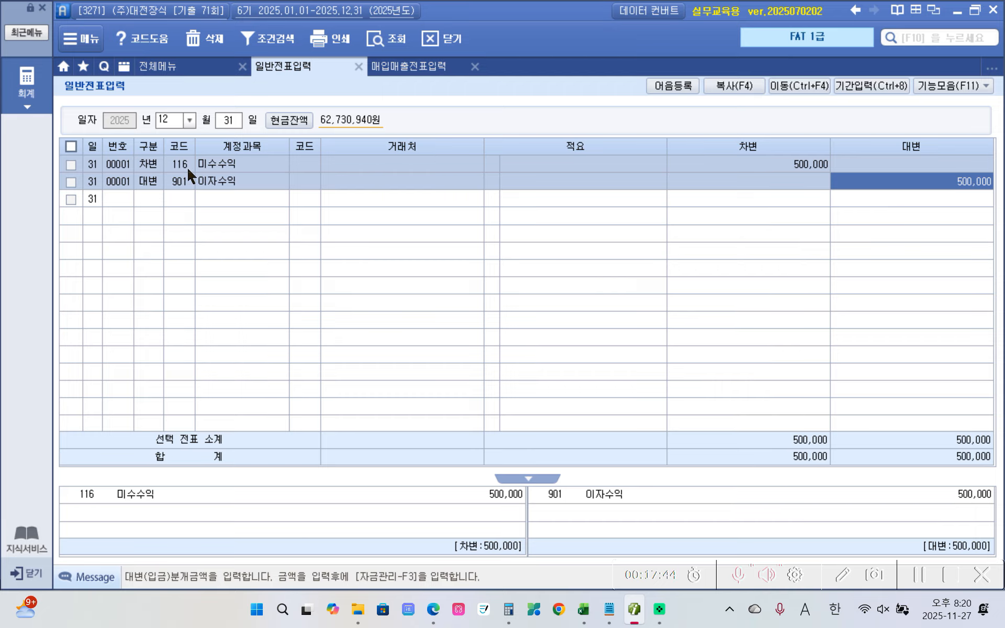
pyautogui.click(142, 168)
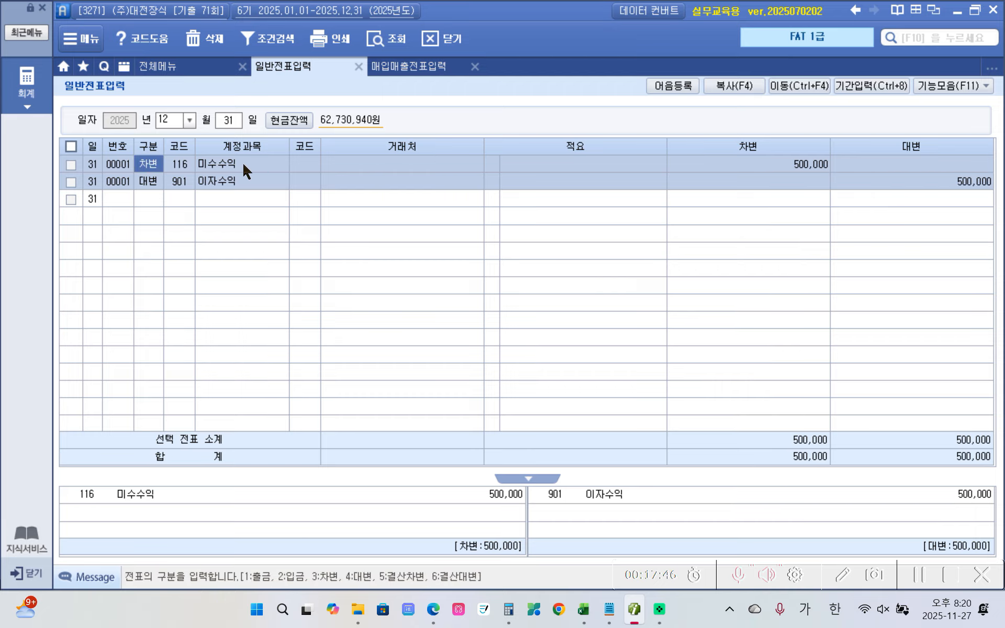
pyautogui.click(770, 167)
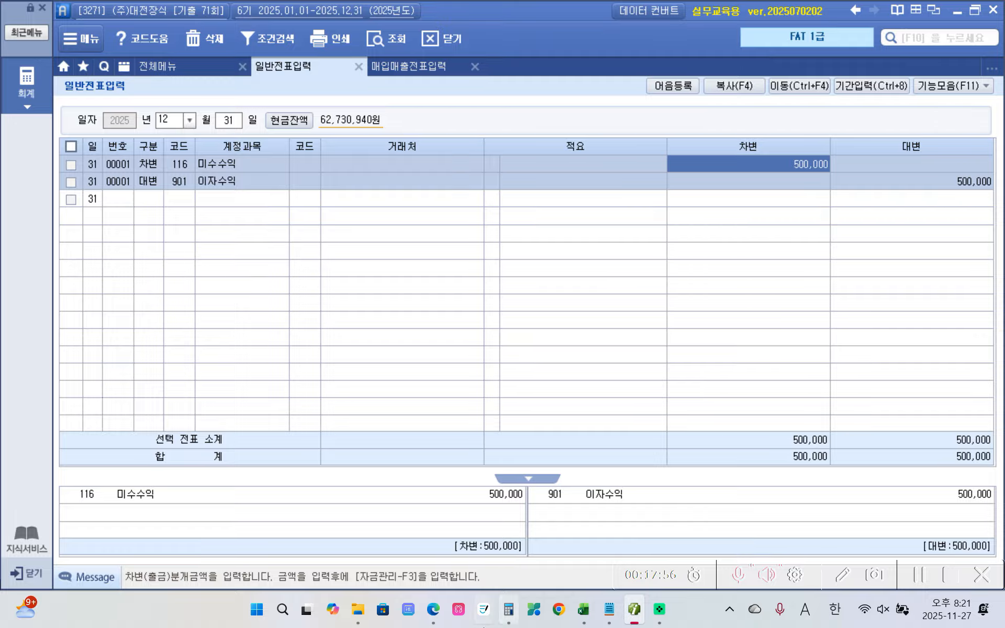
# Switch to the textbook PDF in the browser and highlight 전표추가 in yellow in the second 평가문제 item
pyautogui.click(425, 606)
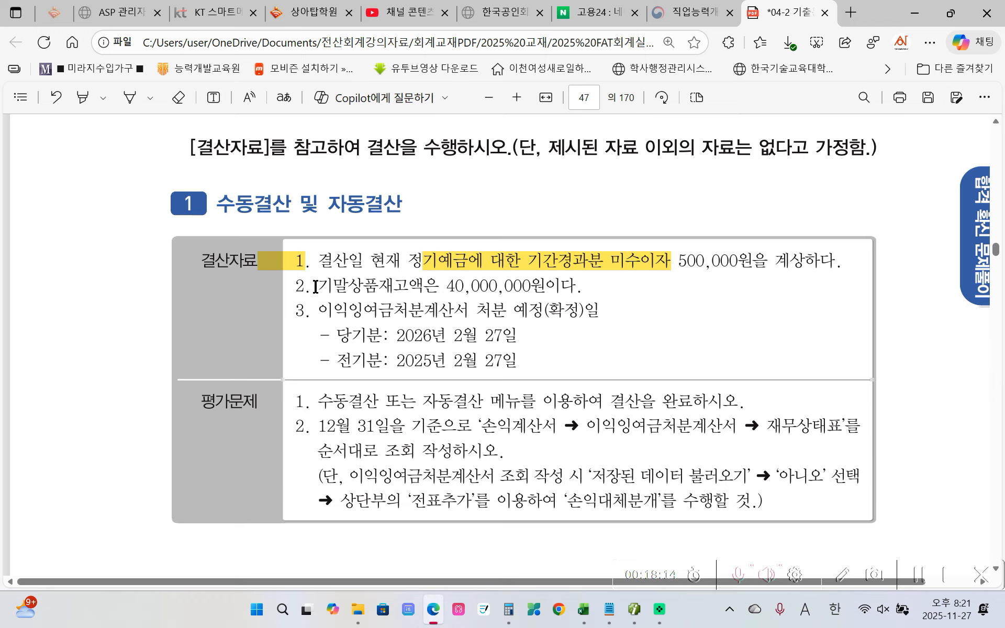
pyautogui.moveTo(313, 286); pyautogui.dragTo(560, 286)
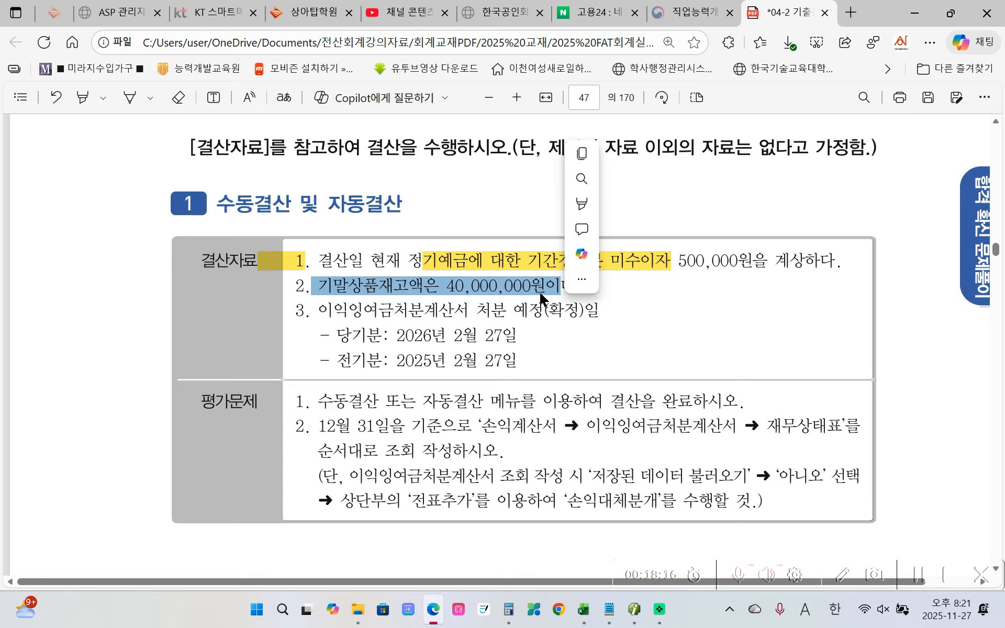
pyautogui.click(472, 303)
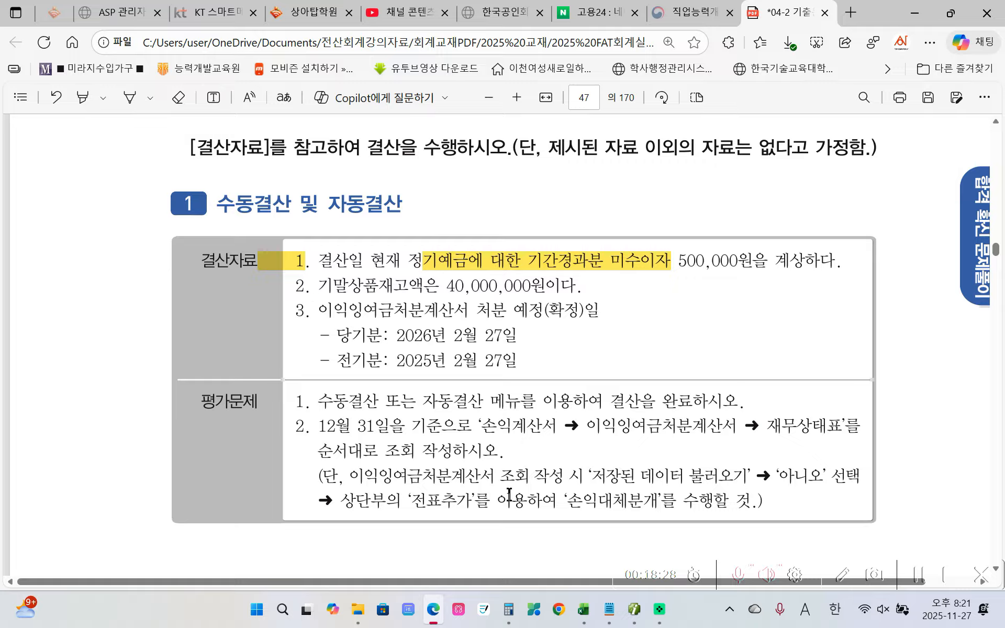
pyautogui.moveTo(411, 500); pyautogui.dragTo(473, 500)
pyautogui.click(483, 482)
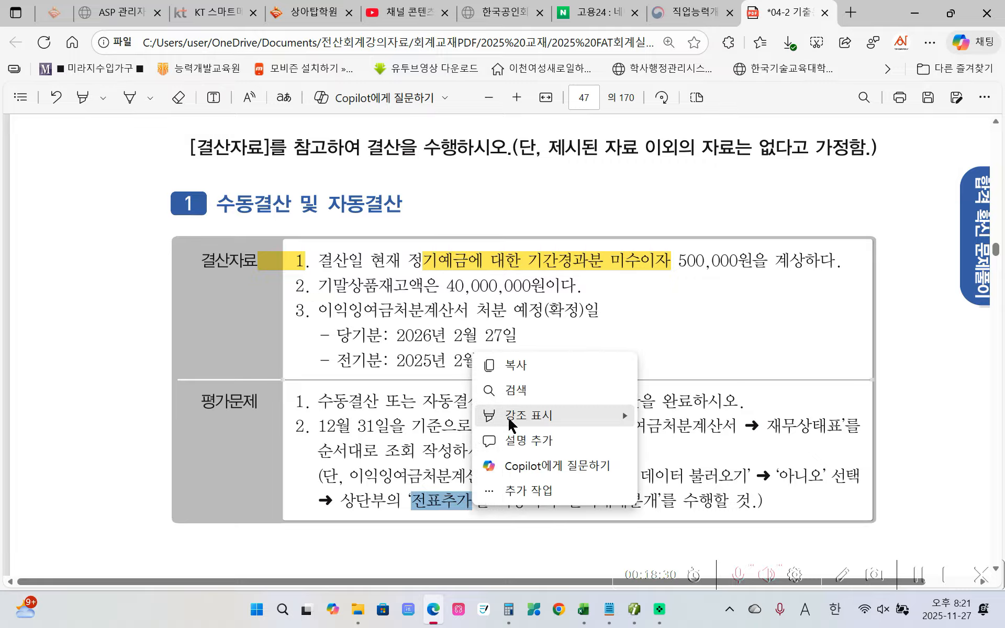
pyautogui.moveTo(547, 413)
pyautogui.click(645, 416)
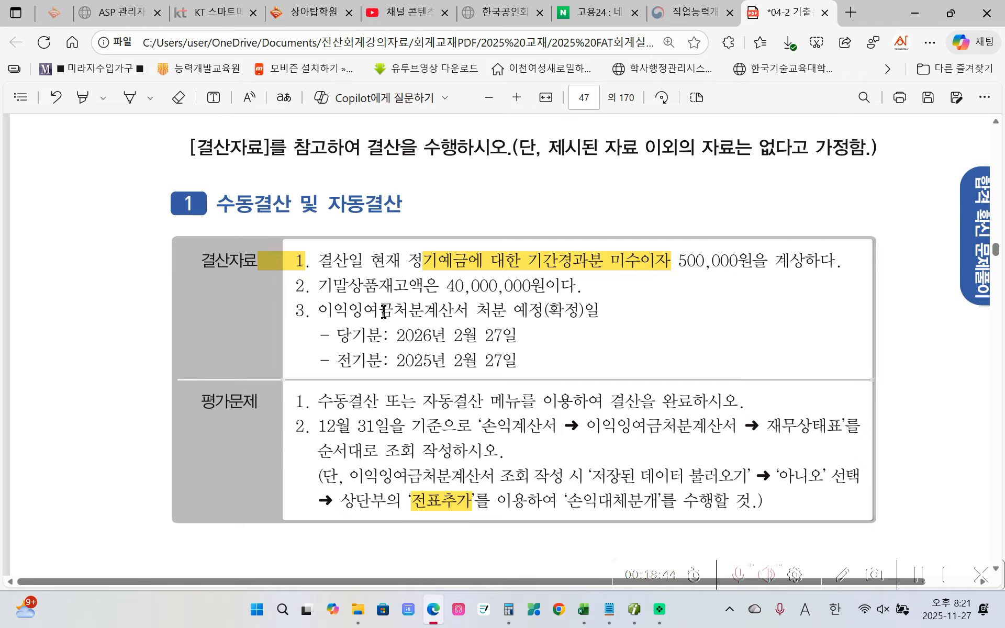
# Return to the accounting program and load 결산자료입력 for months 01 to 12, confirming 매출원가 및 경비선택 without a cost code
pyautogui.click(631, 615)
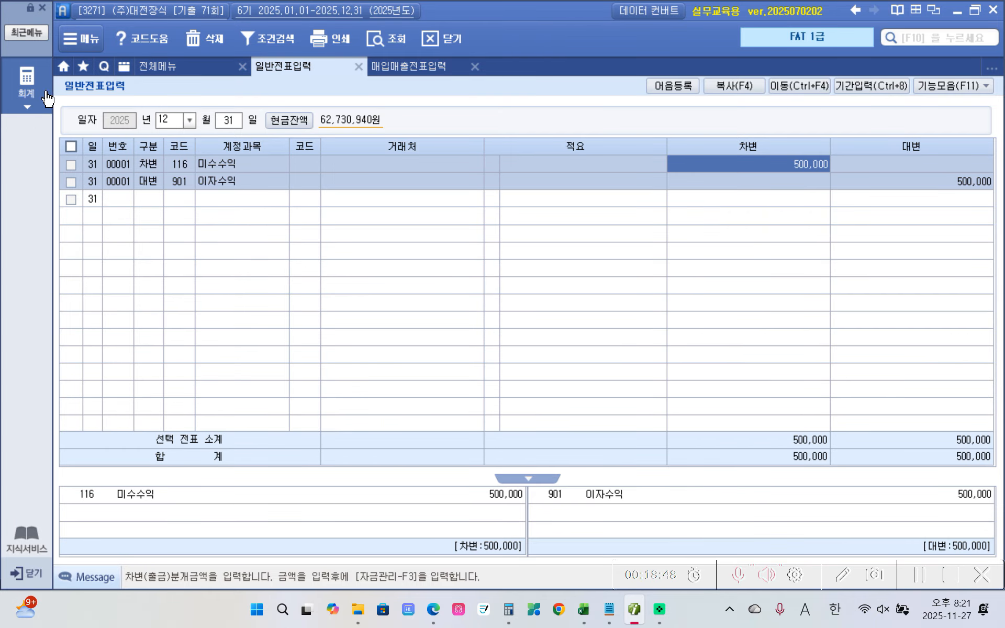
pyautogui.click(27, 86)
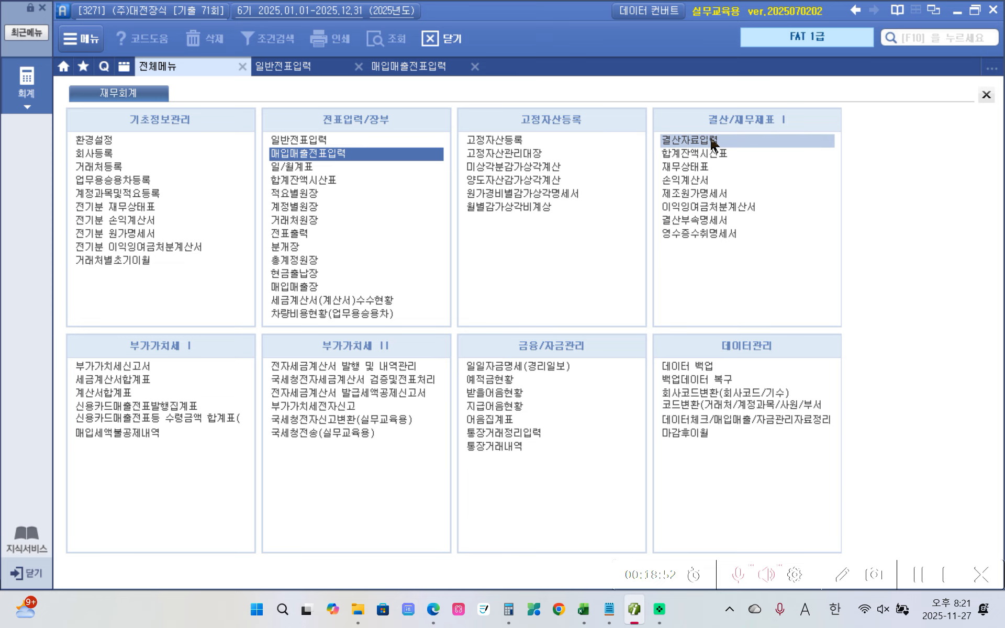
pyautogui.click(713, 140)
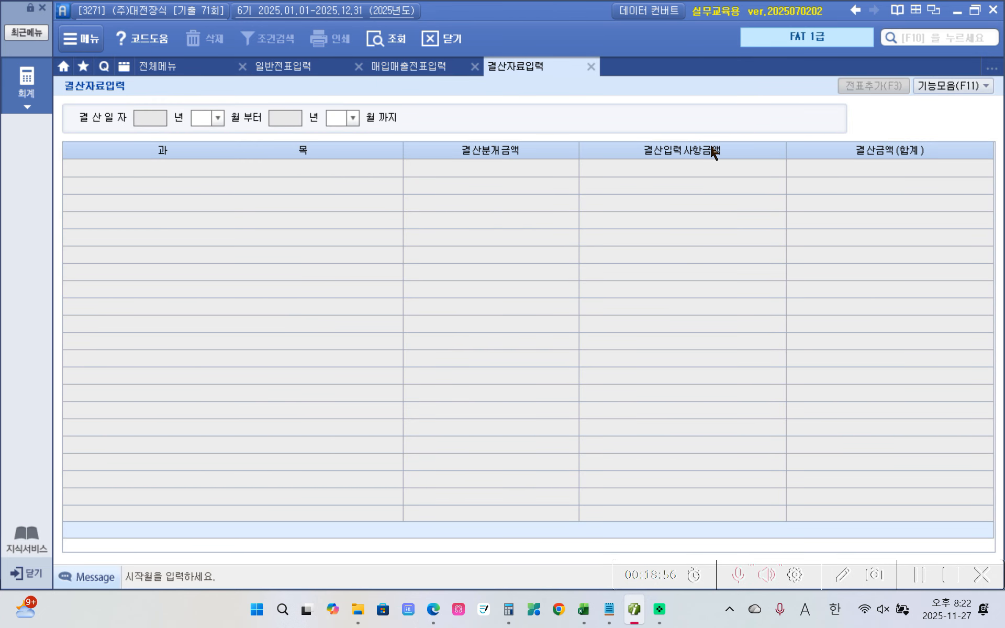
pyautogui.write('01')
pyautogui.press('Return')
pyautogui.write('12')
pyautogui.press('Return')
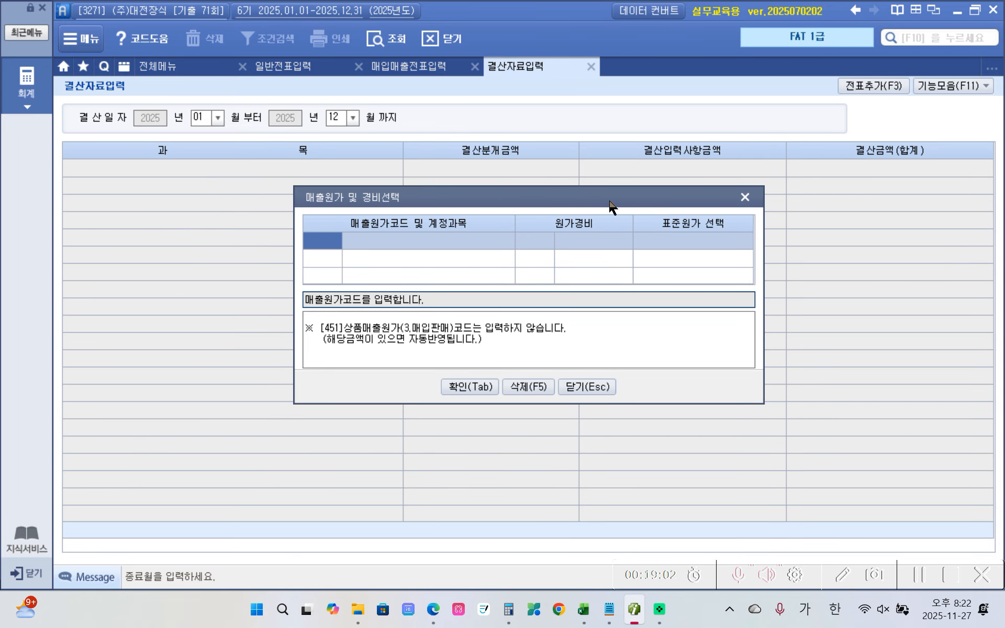
pyautogui.moveTo(608, 199); pyautogui.dragTo(575, 203)
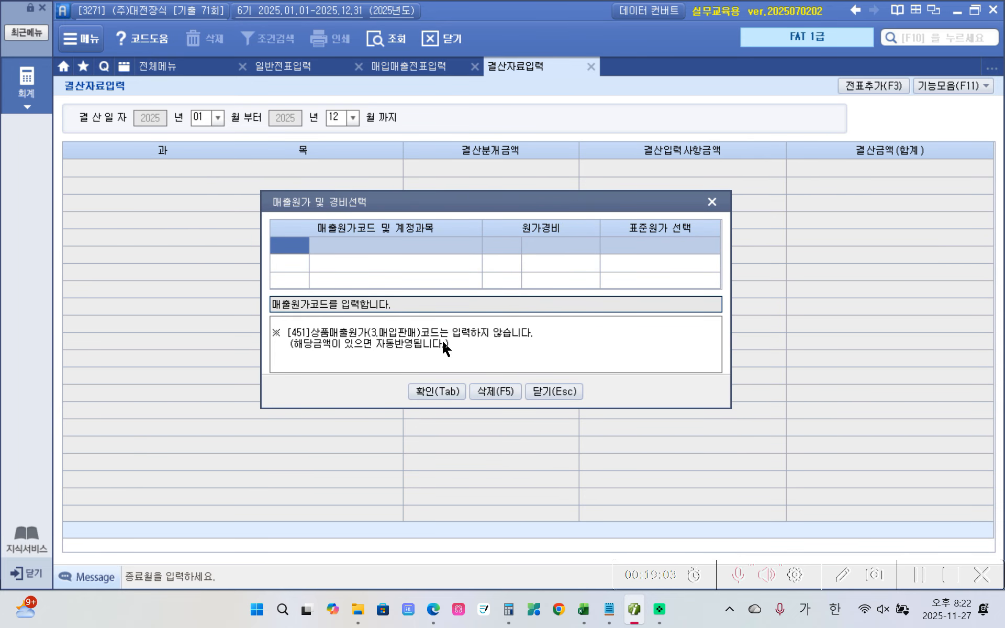
pyautogui.click(421, 394)
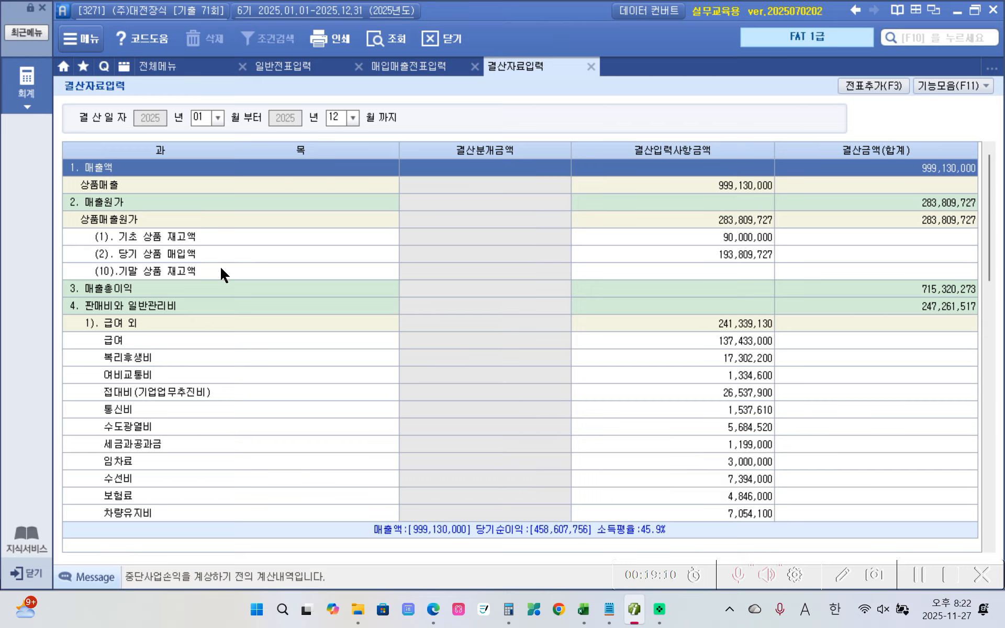
# Enter 40,000,000 as 기말 상품 재고액 and check the 상품매출원가 row
pyautogui.click(683, 271)
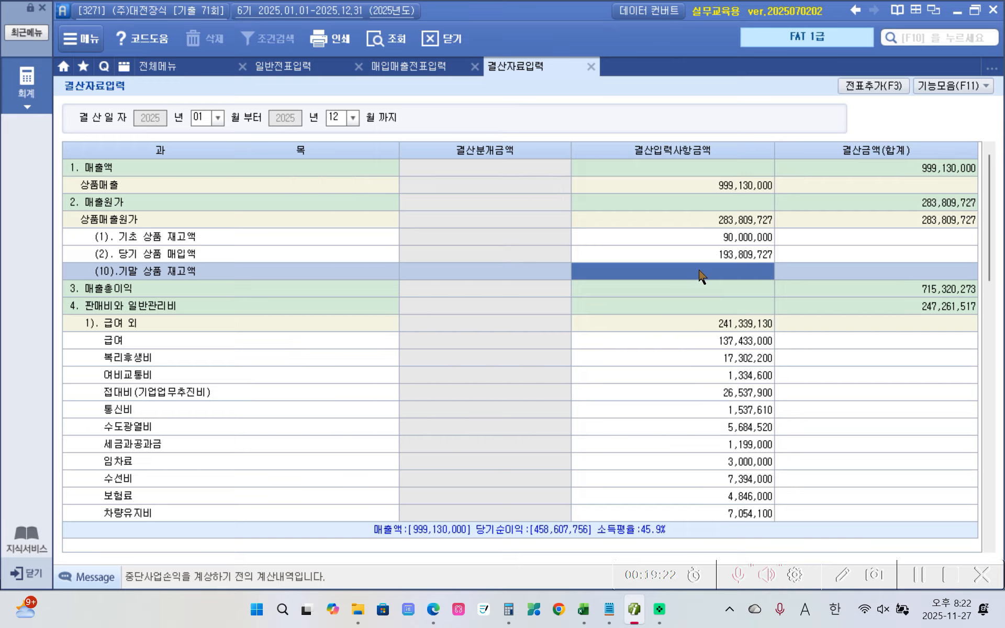
pyautogui.write('40000000')
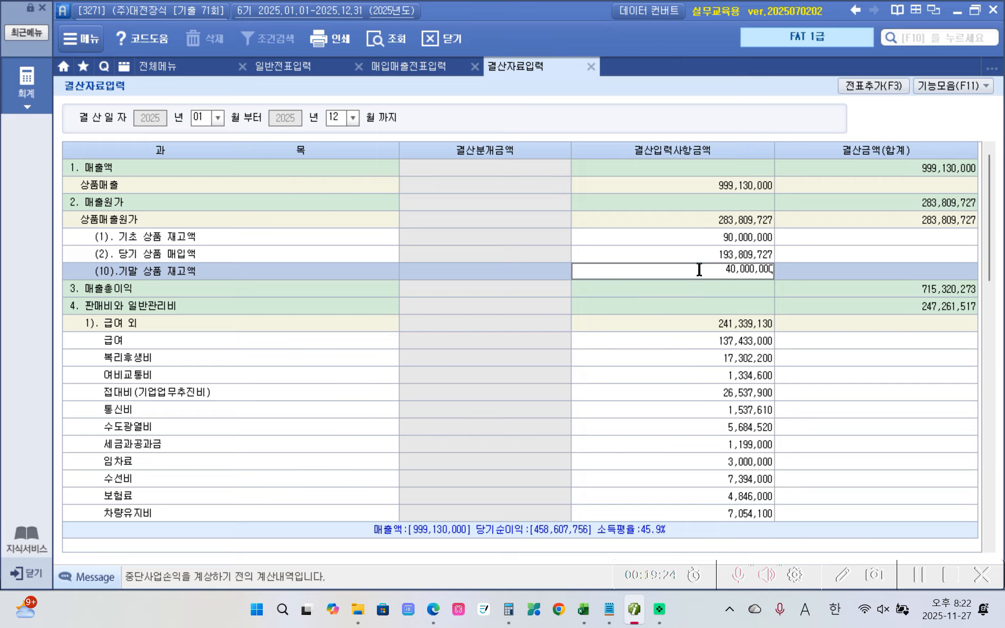
pyautogui.press('Return')
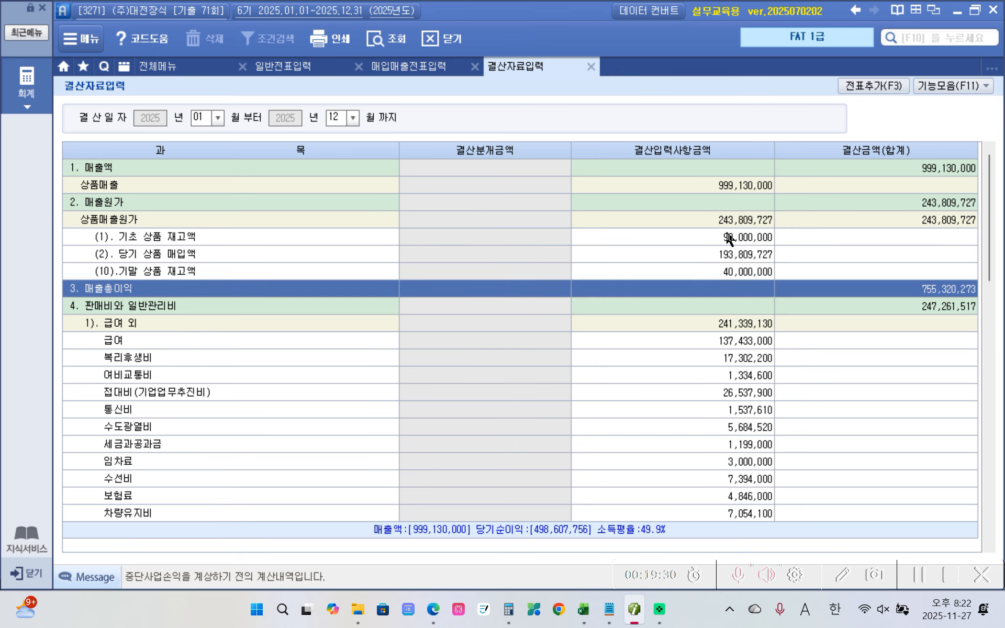
pyautogui.click(752, 223)
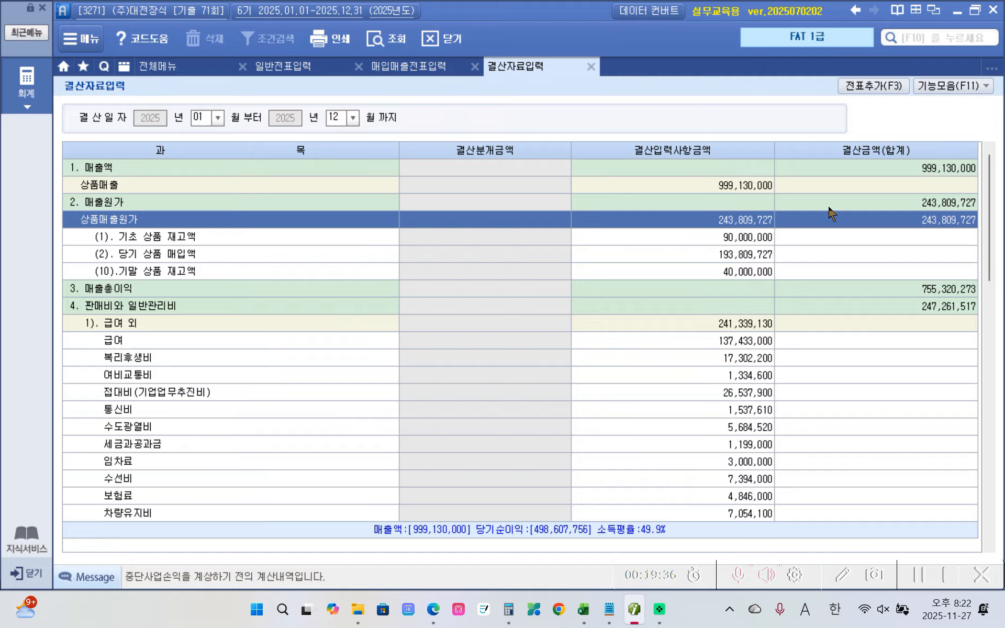
# Add the closing entry to 일반전표 and reload December 31 in 일반전표입력 to check the 상품매출원가 and 상품 lines
pyautogui.click(871, 86)
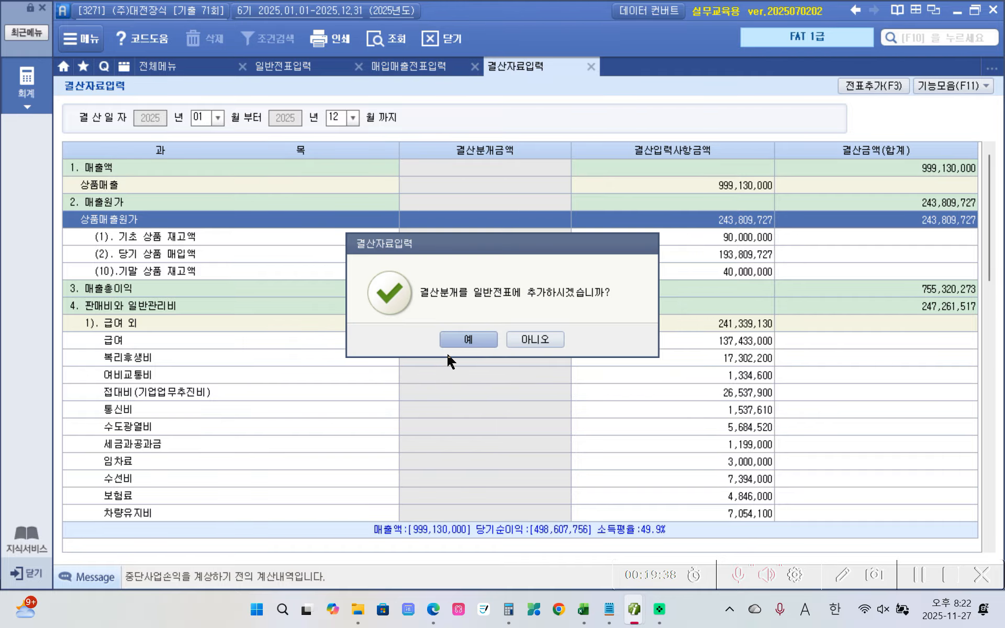
pyautogui.click(458, 341)
pyautogui.click(502, 340)
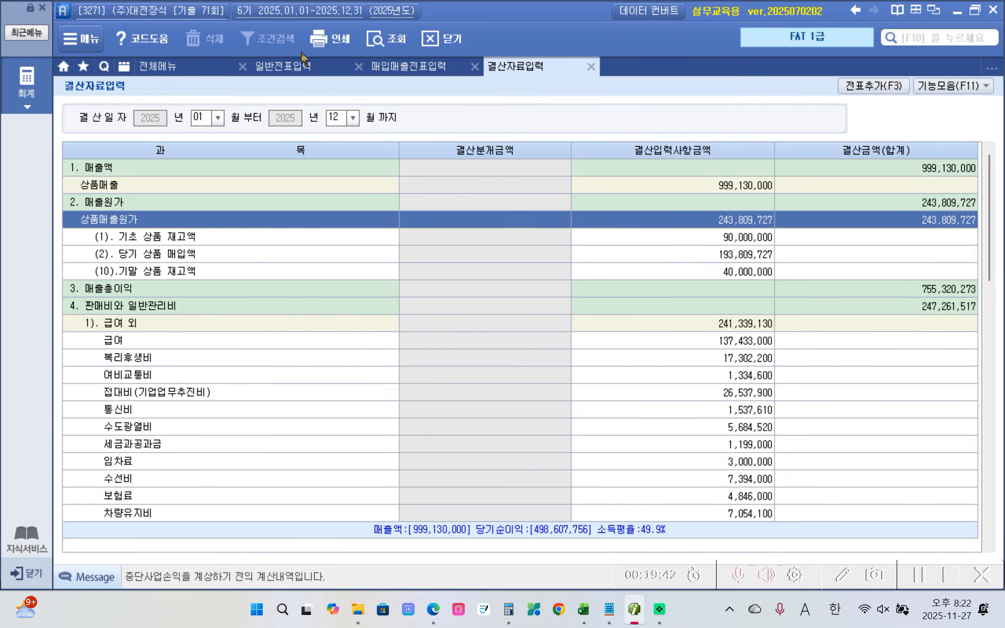
pyautogui.click(297, 69)
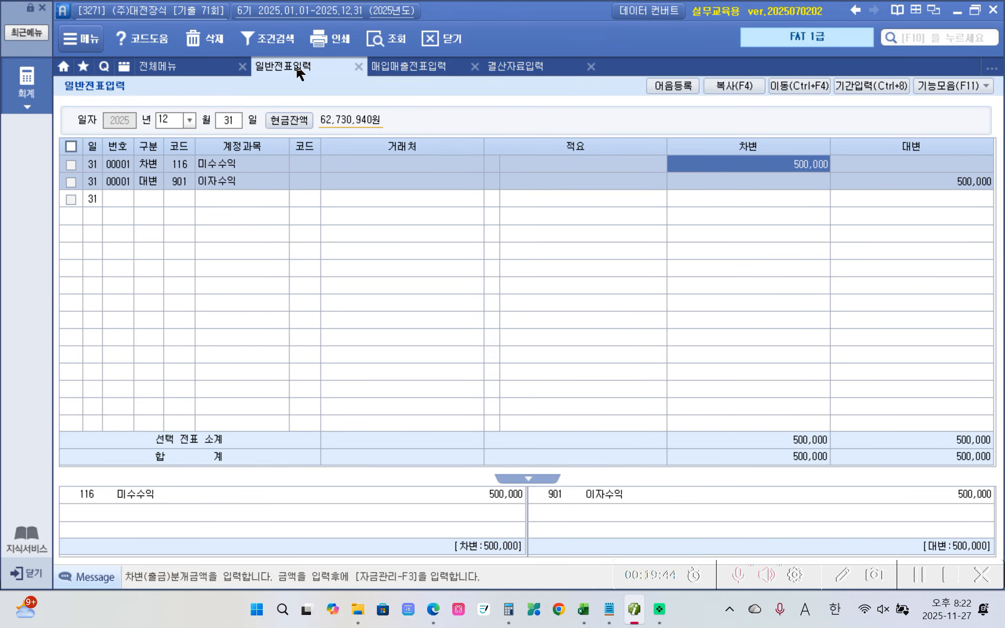
pyautogui.click(387, 44)
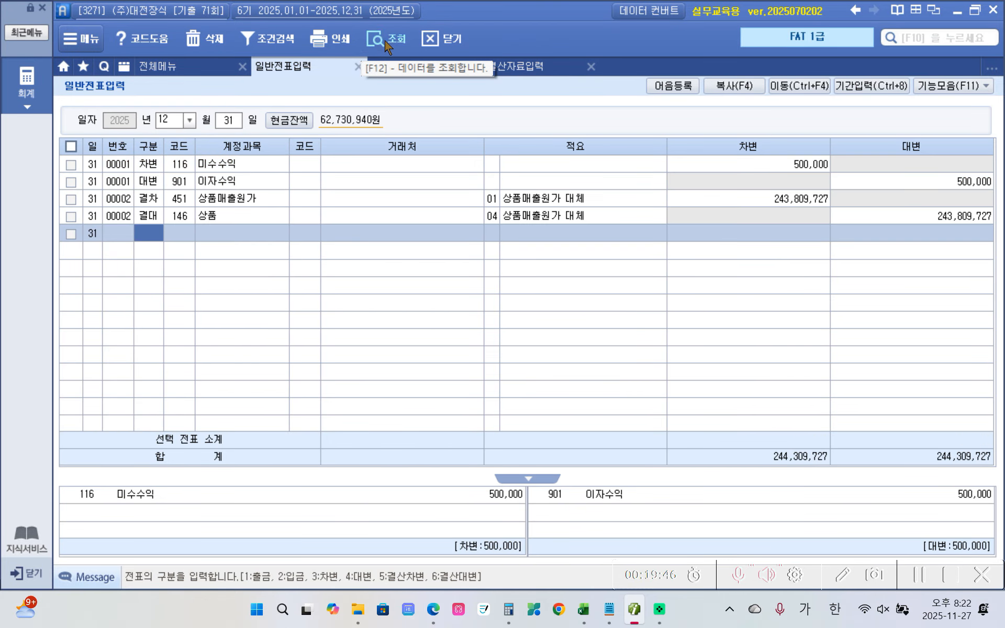
pyautogui.click(189, 202)
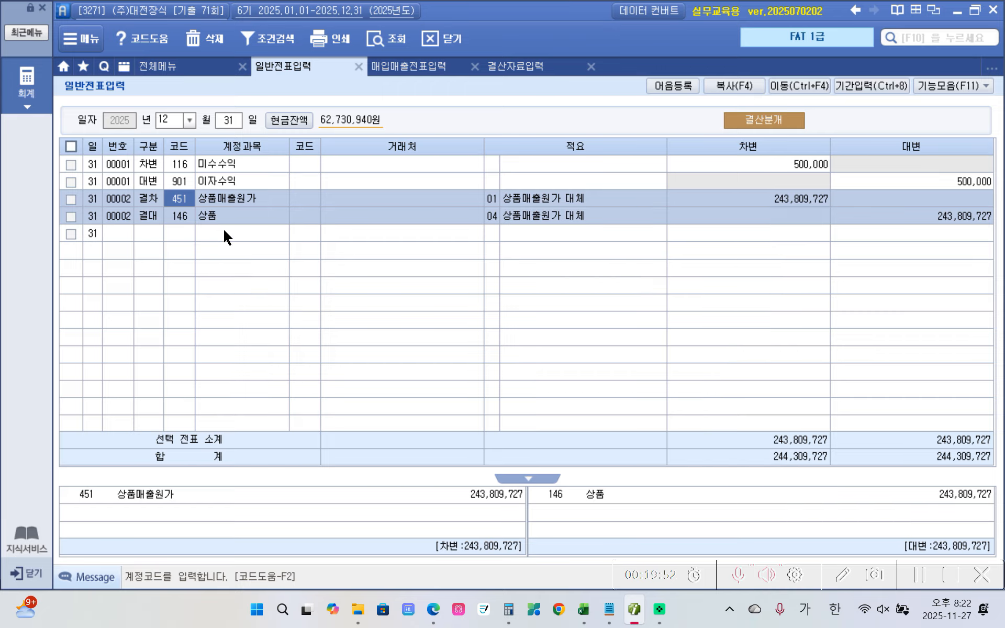
pyautogui.press('Down')
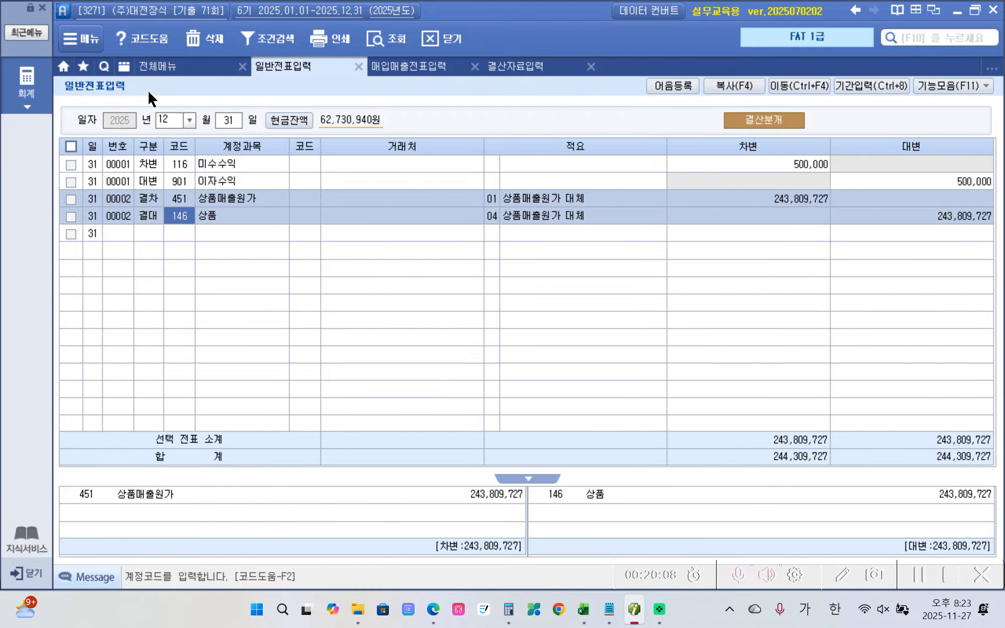
# Open 손익계산서 and retrieve it for month 12
pyautogui.click(171, 68)
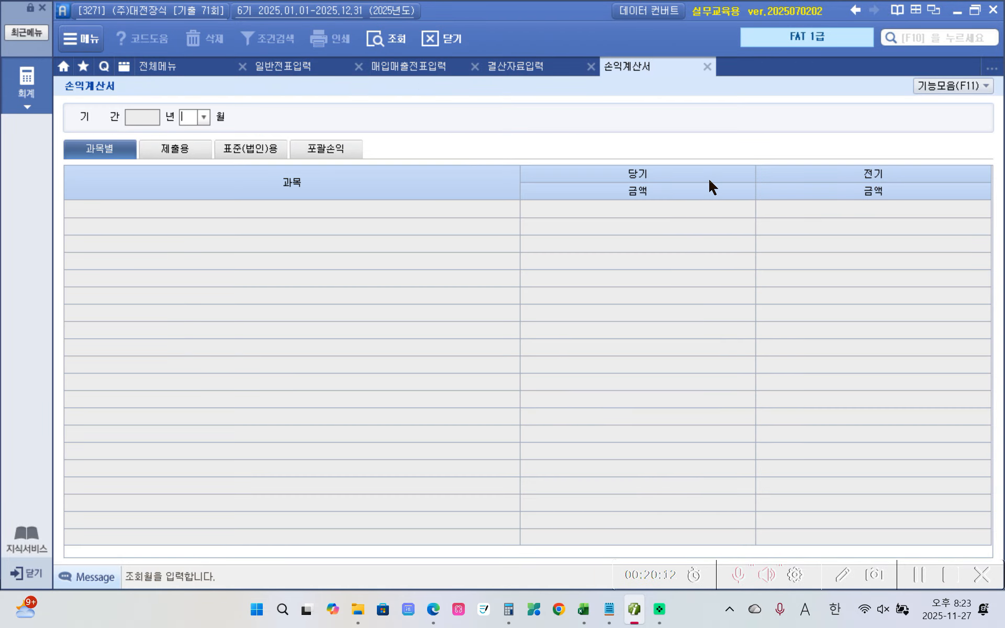
pyautogui.write('12')
pyautogui.press('Return')
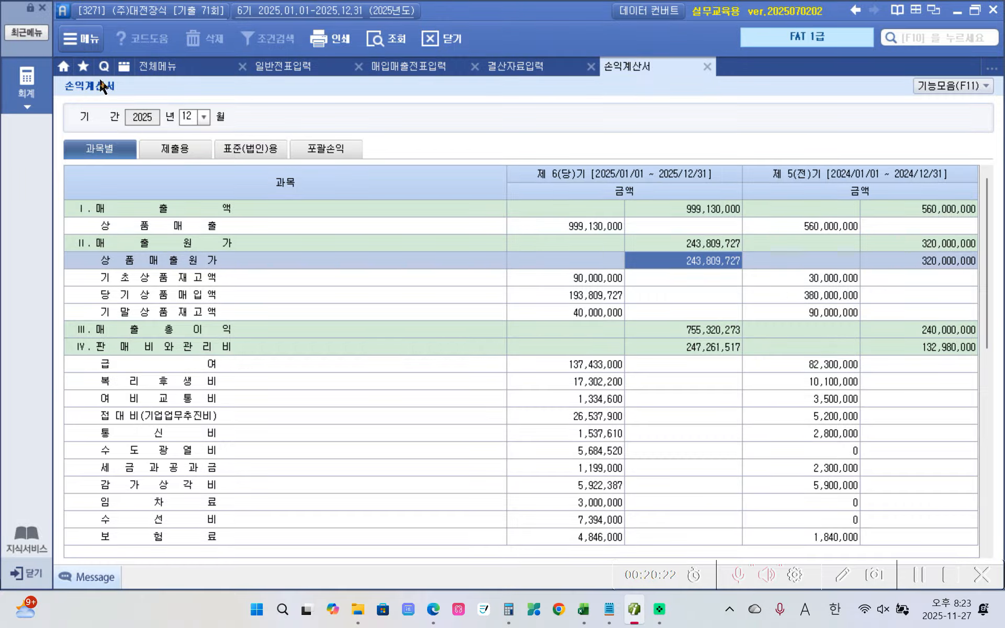
# Open 이익잉여금처분계산서 without loading the saved data and check the 당기순이익 row
pyautogui.click(172, 73)
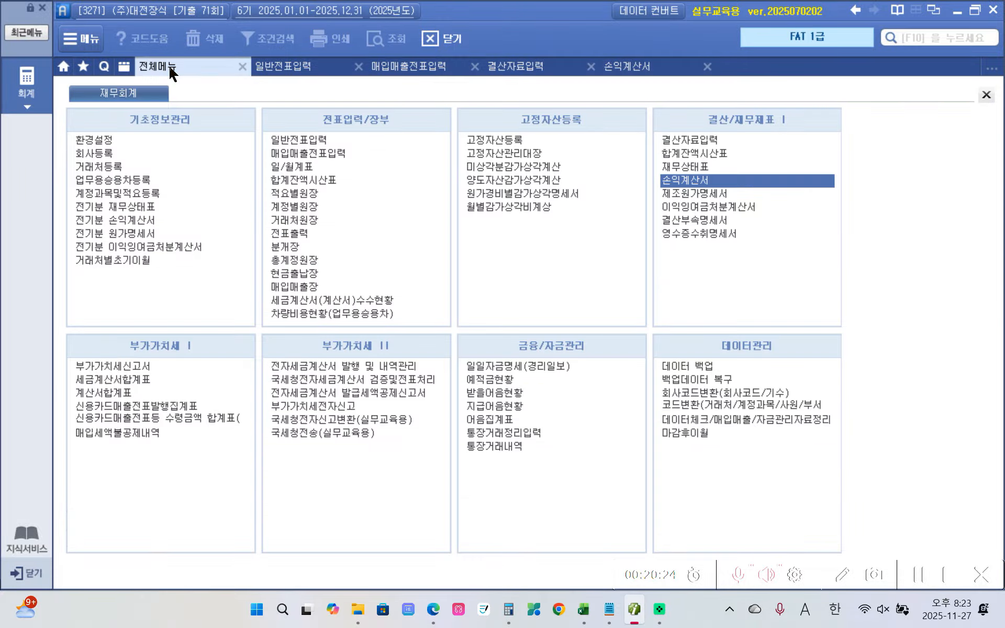
pyautogui.click(753, 206)
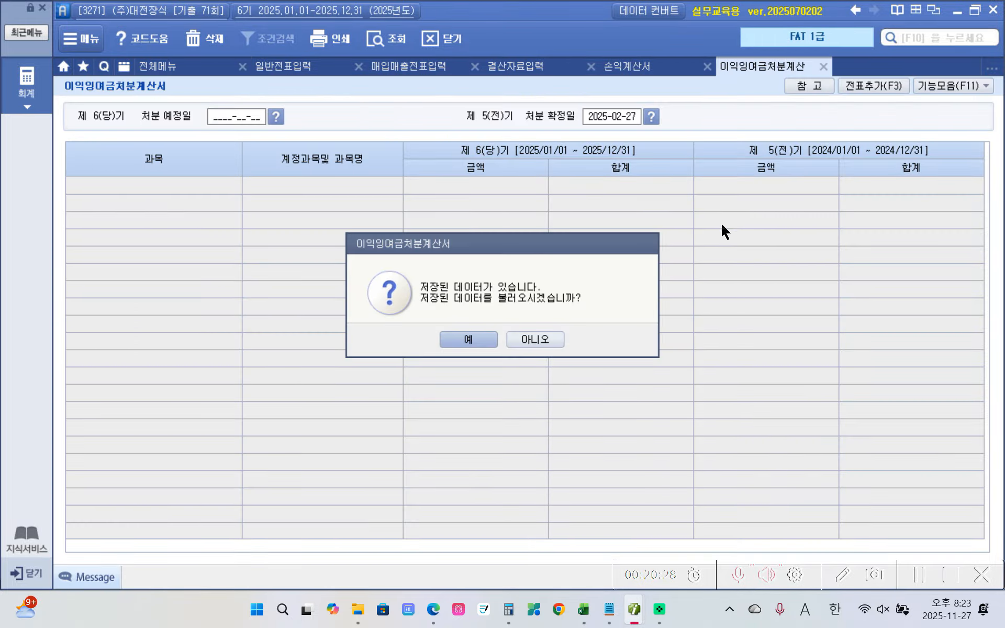
pyautogui.click(535, 338)
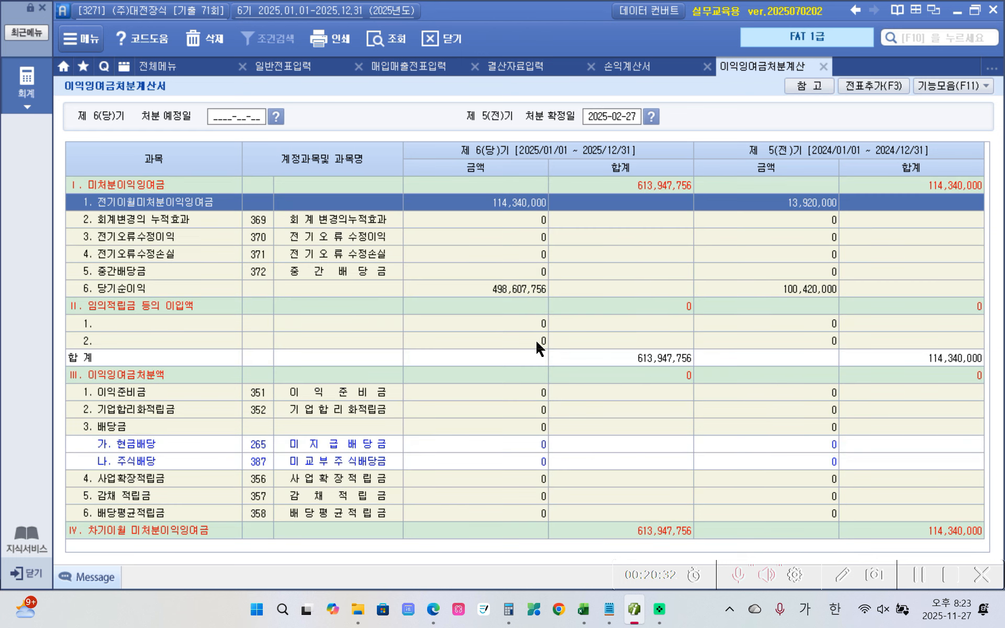
pyautogui.click(475, 287)
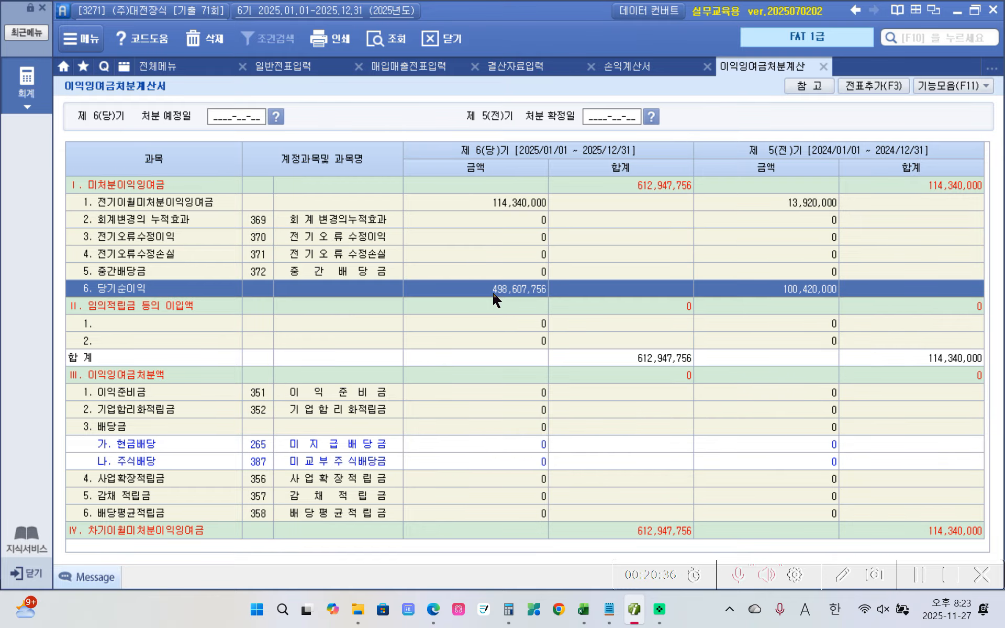
# Set the 제 6(당)기 처분 예정일 to 2026-02-27
pyautogui.click(230, 117)
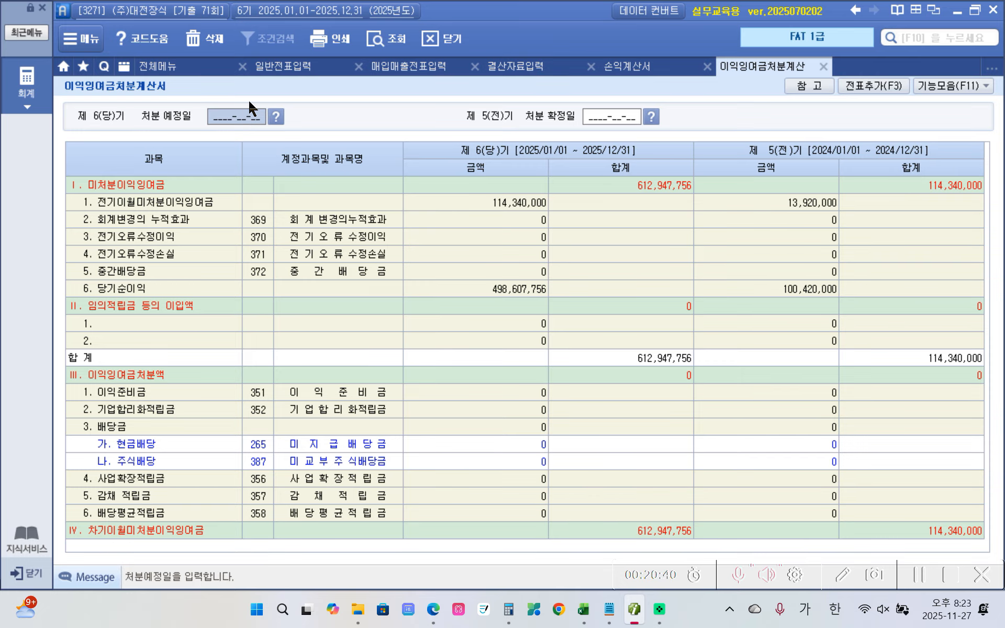
pyautogui.write('2026-02-27')
pyautogui.press('Return')
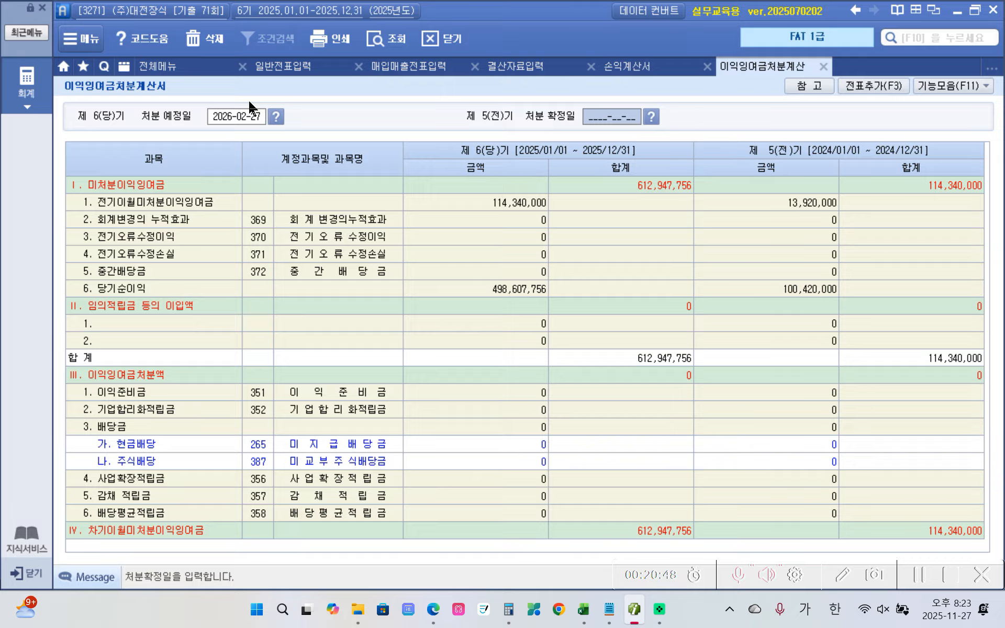
# Set the 제 5(전)기 처분 확정일 to 2025-02-27 and add the 손익대체분개 entries to 일반전표
pyautogui.write('2025-')
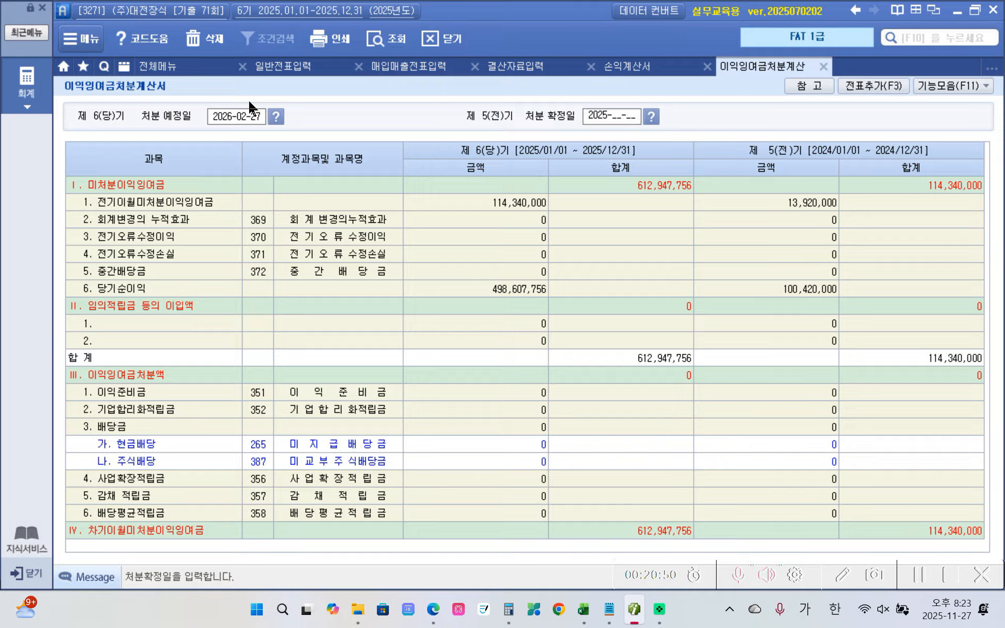
pyautogui.write('02-27')
pyautogui.press('Return')
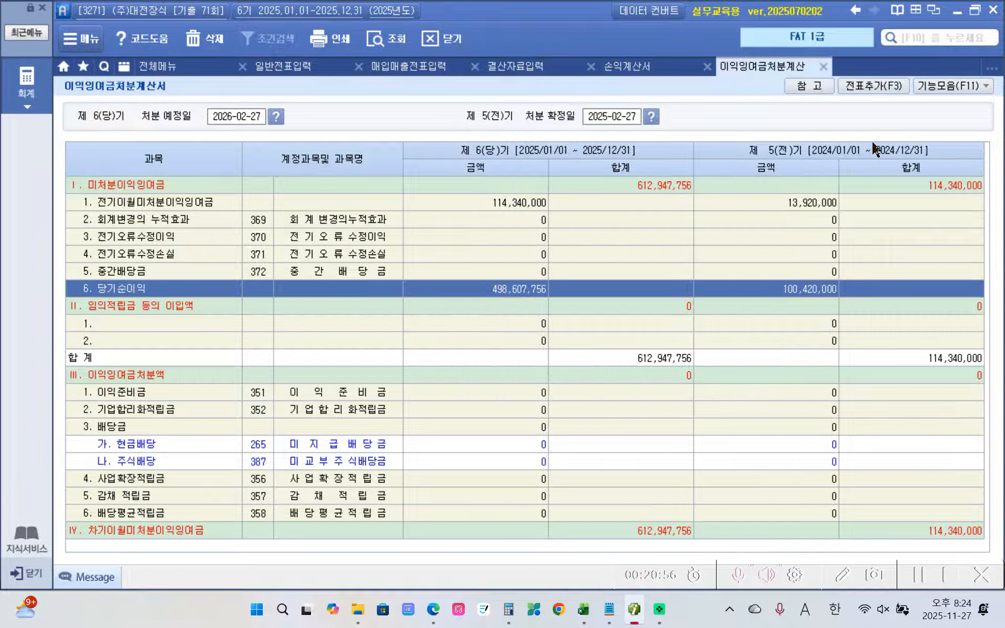
pyautogui.click(883, 87)
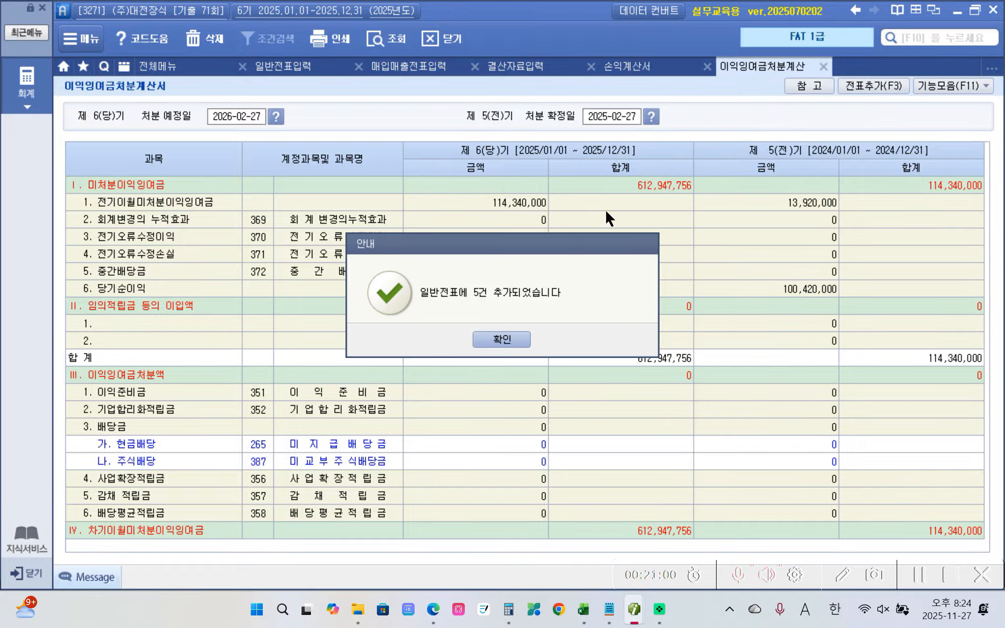
pyautogui.click(501, 339)
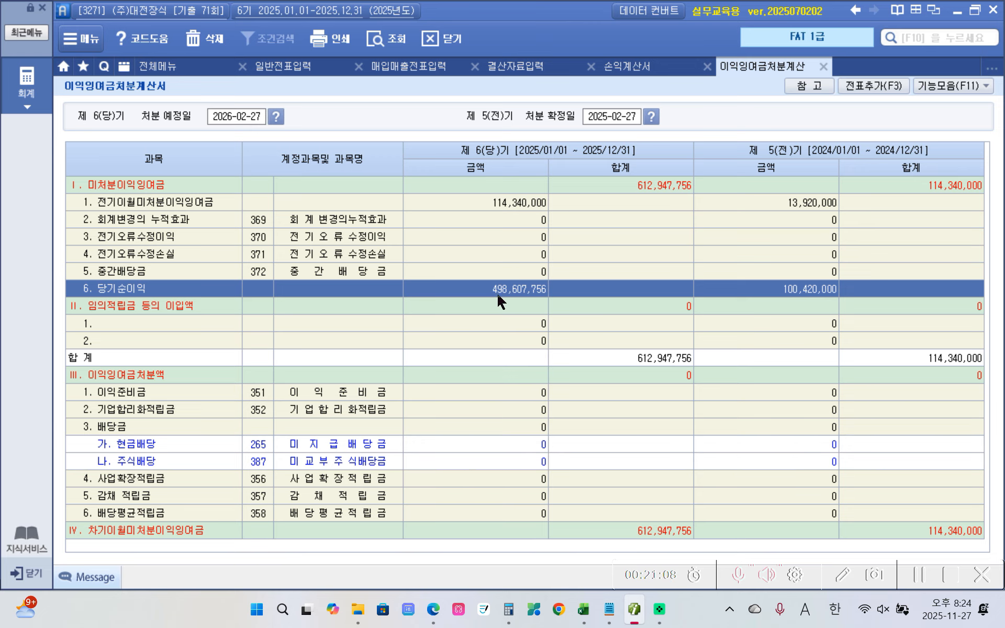
# Return to 일반전표입력 and reload the December 31 vouchers
pyautogui.click(305, 73)
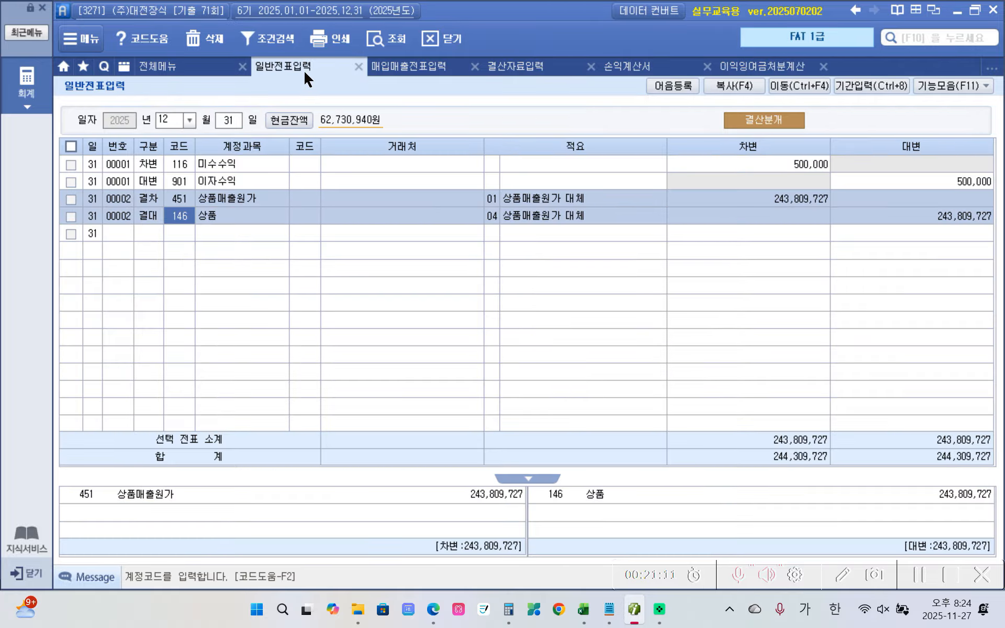
pyautogui.click(383, 51)
pyautogui.scroll(8, 202, 282)
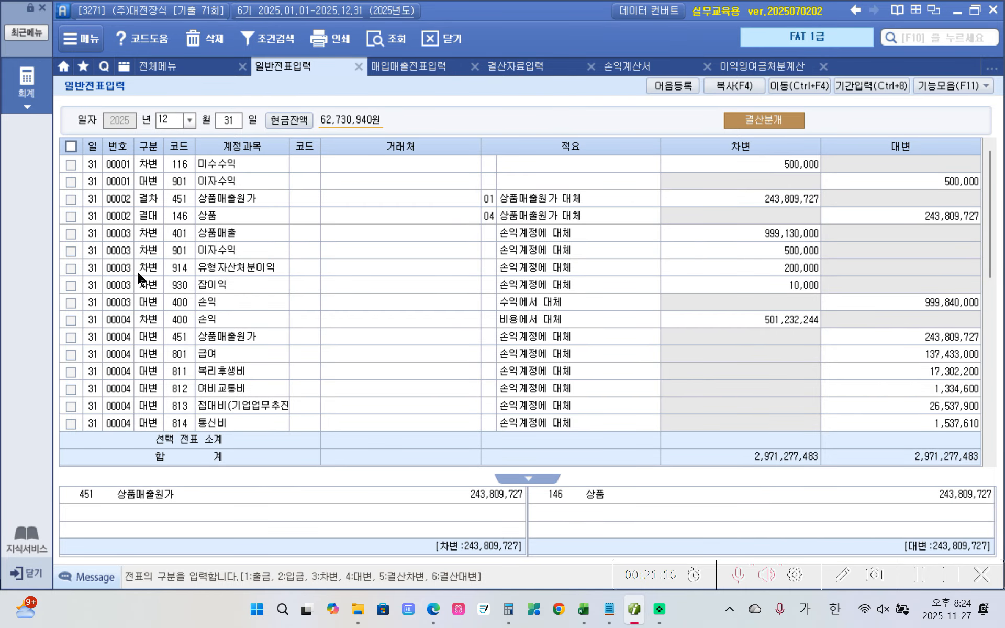
# Examine voucher 00003, comparing the debit revenue lines from 상품매출 to 잡이익 with the credit to 손익
pyautogui.click(140, 268)
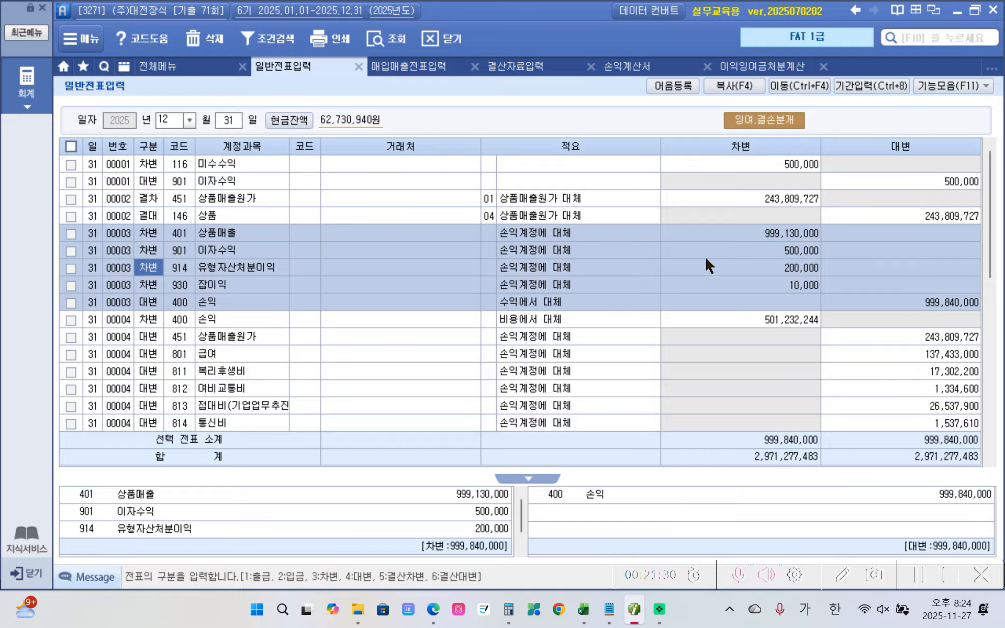
pyautogui.click(793, 233)
pyautogui.click(792, 250)
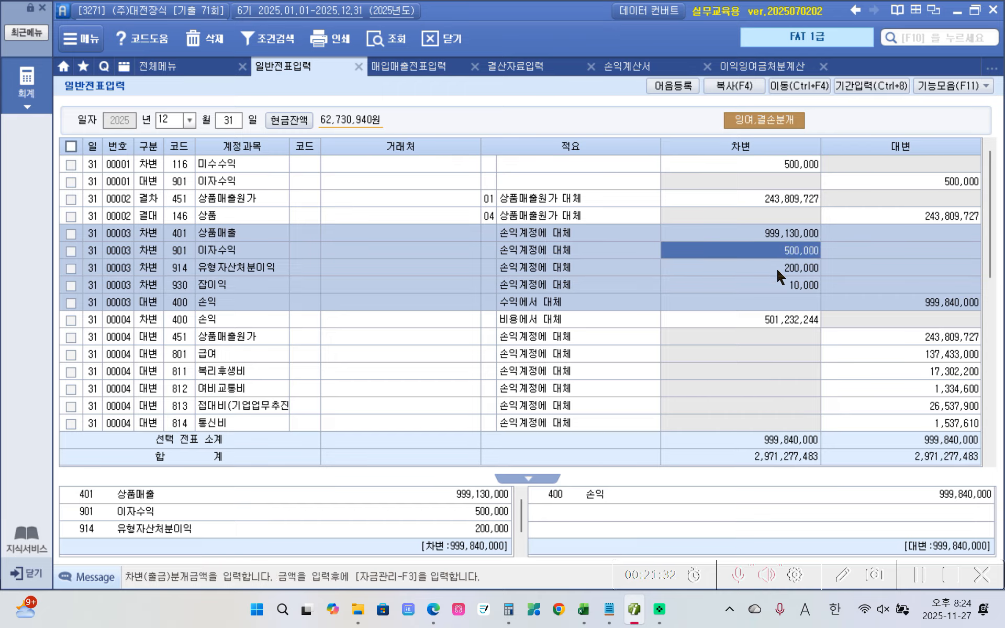
pyautogui.click(775, 267)
pyautogui.click(776, 285)
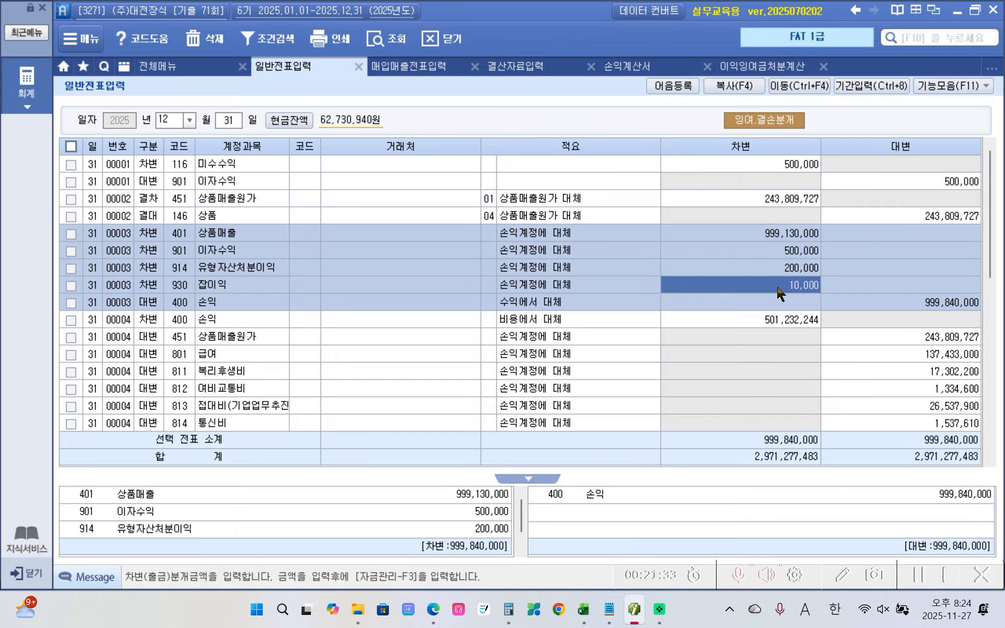
pyautogui.click(780, 234)
pyautogui.click(772, 250)
pyautogui.click(770, 268)
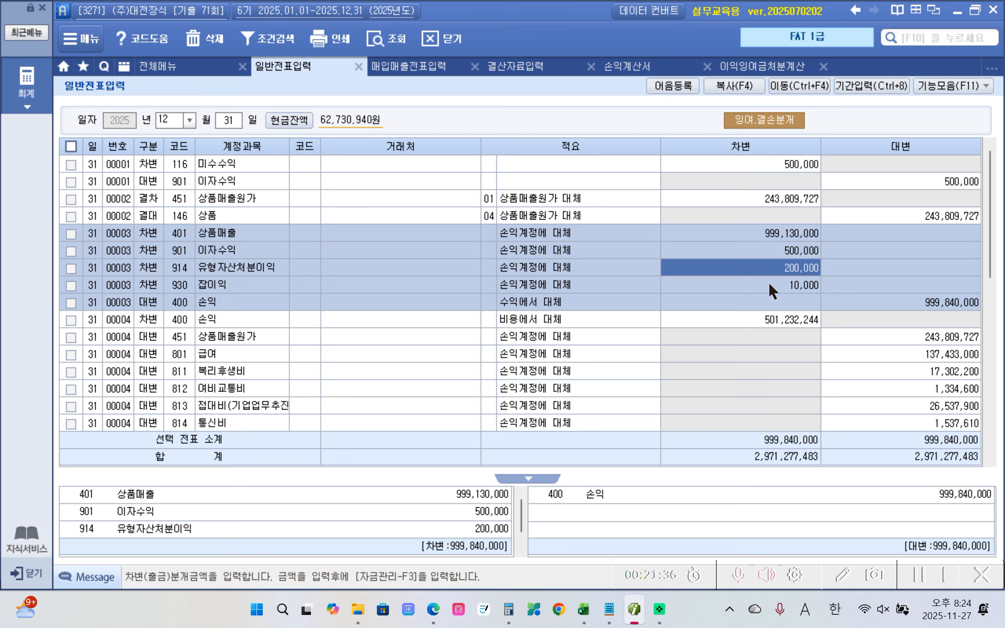
pyautogui.click(771, 285)
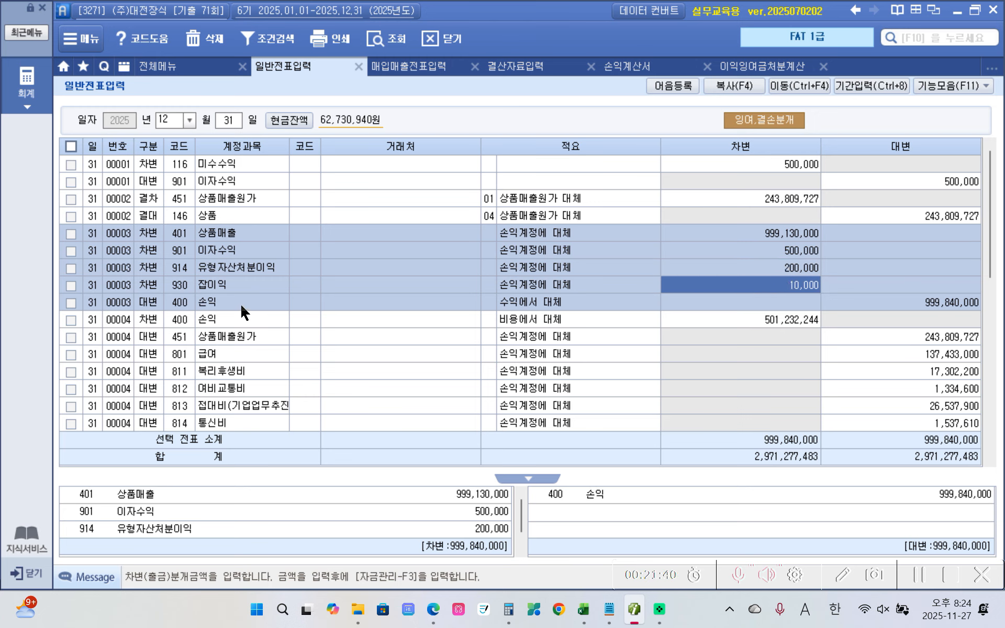
pyautogui.click(149, 304)
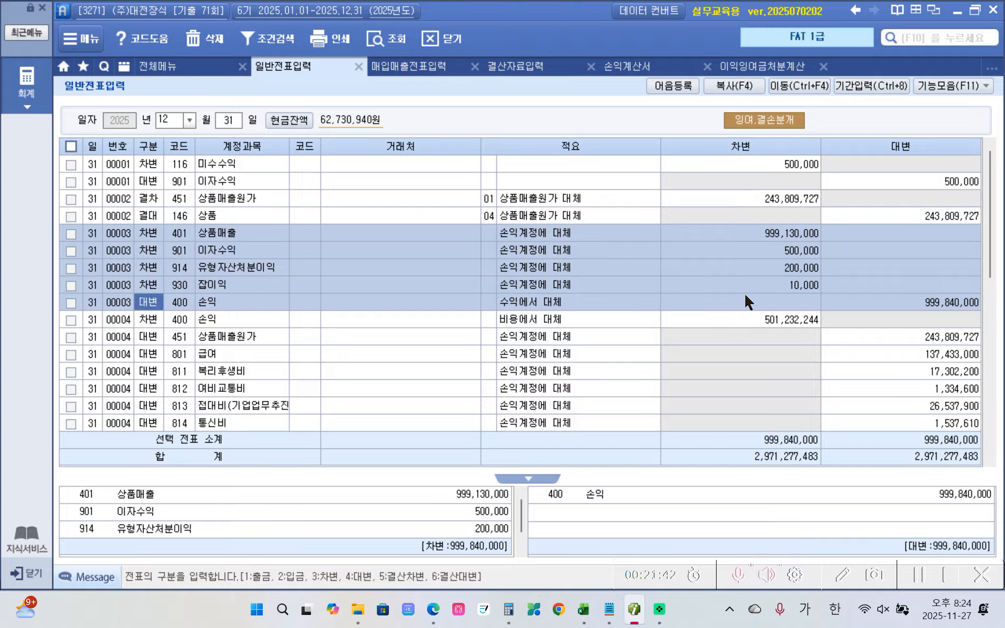
pyautogui.click(906, 302)
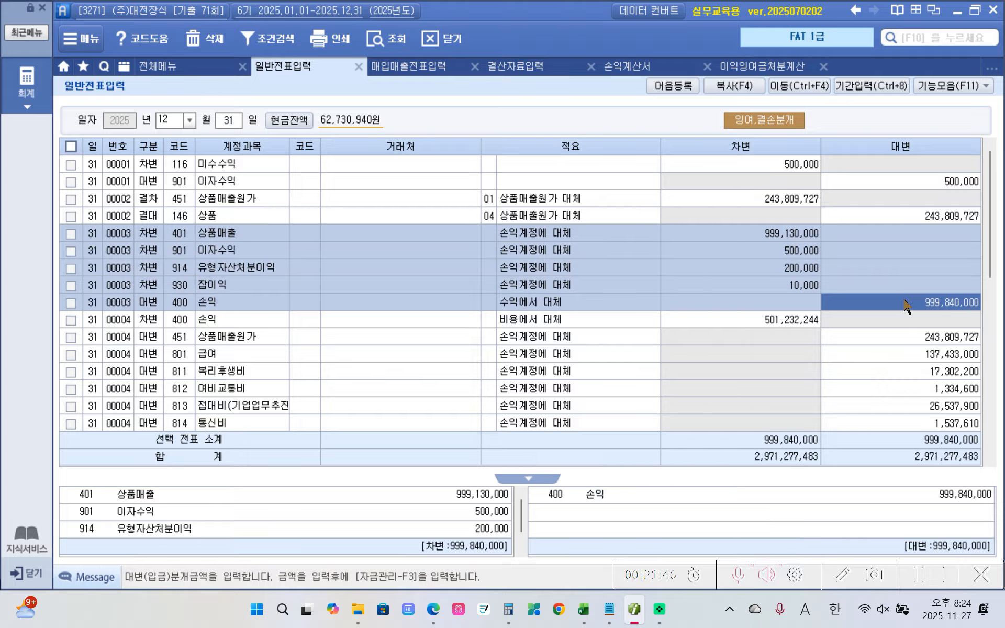
pyautogui.click(506, 309)
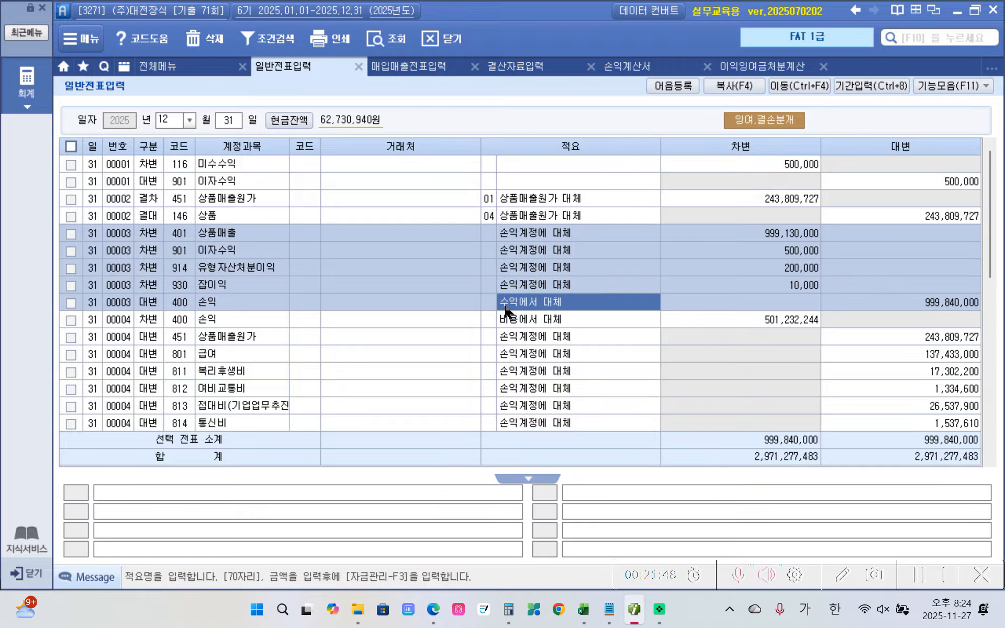
pyautogui.click(881, 301)
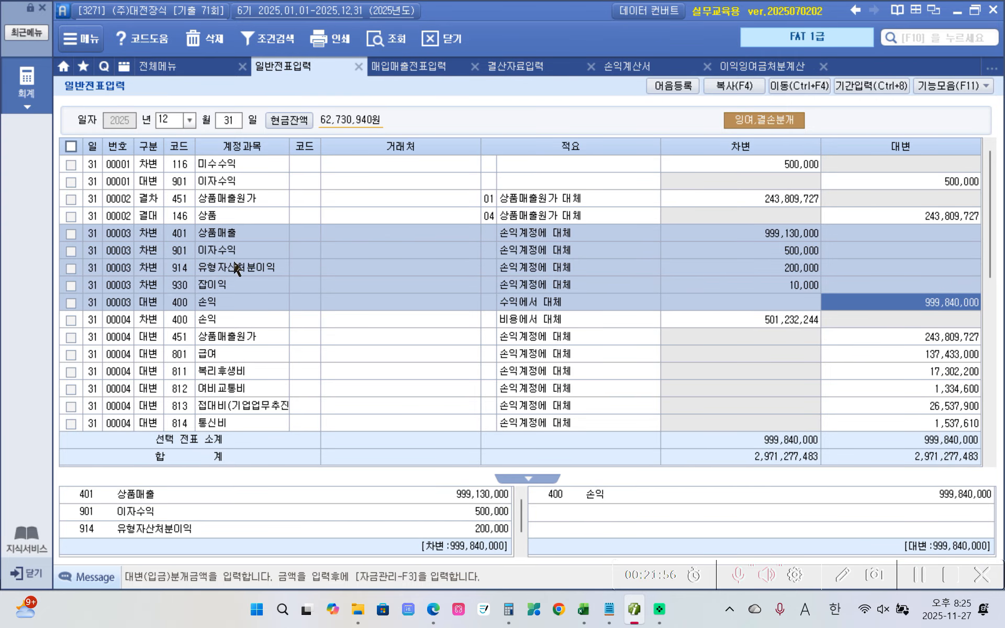
# Examine voucher 00004, from the 손익 debit through the credited expense lines down to 이자비용
pyautogui.click(131, 353)
pyautogui.scroll(-3, 130, 352)
pyautogui.scroll(3, 141, 346)
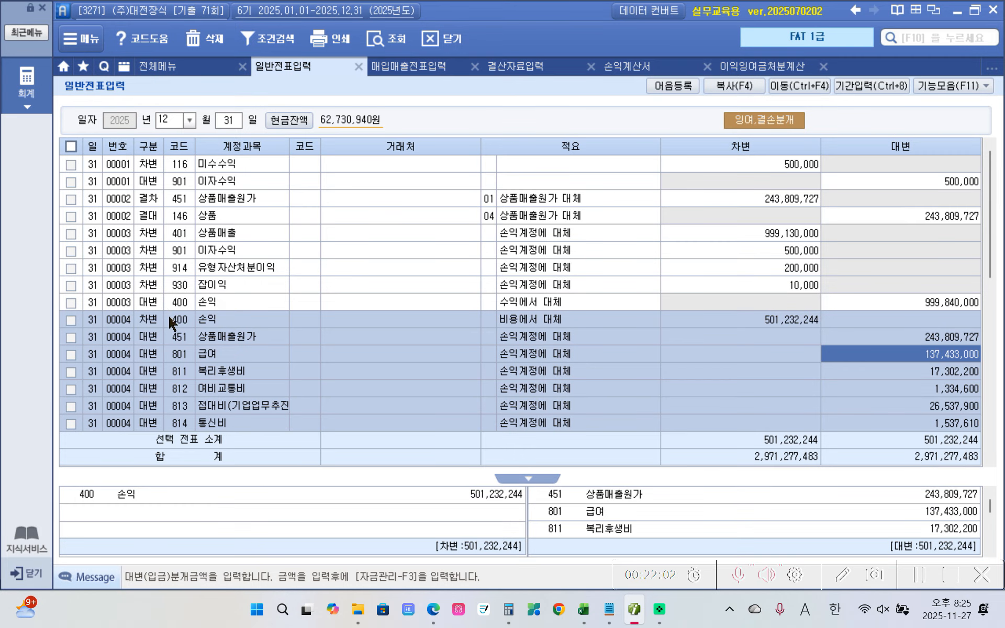
pyautogui.click(743, 322)
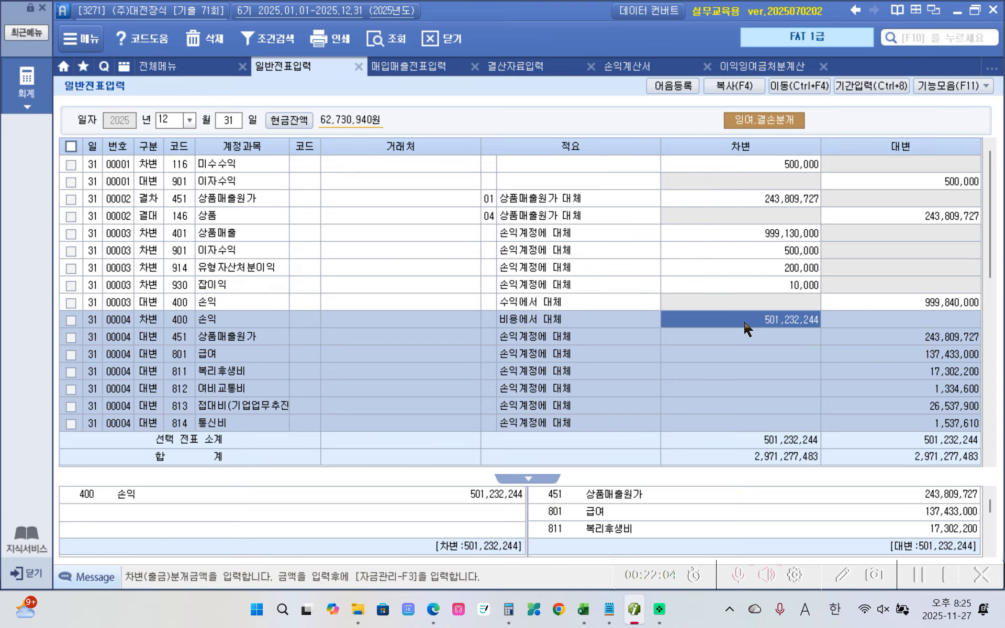
pyautogui.click(150, 339)
pyautogui.click(148, 356)
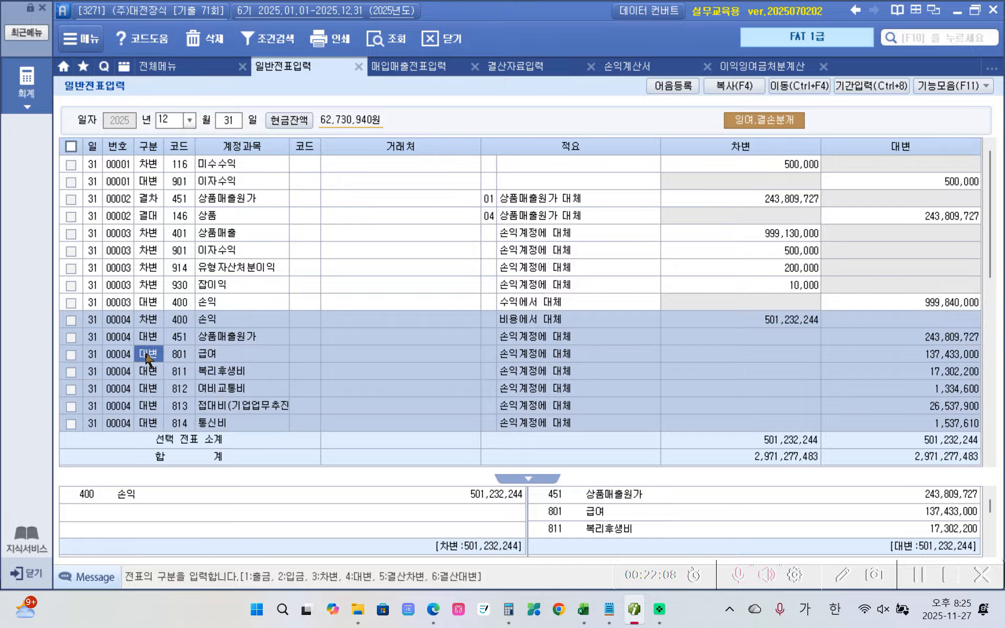
pyautogui.click(145, 371)
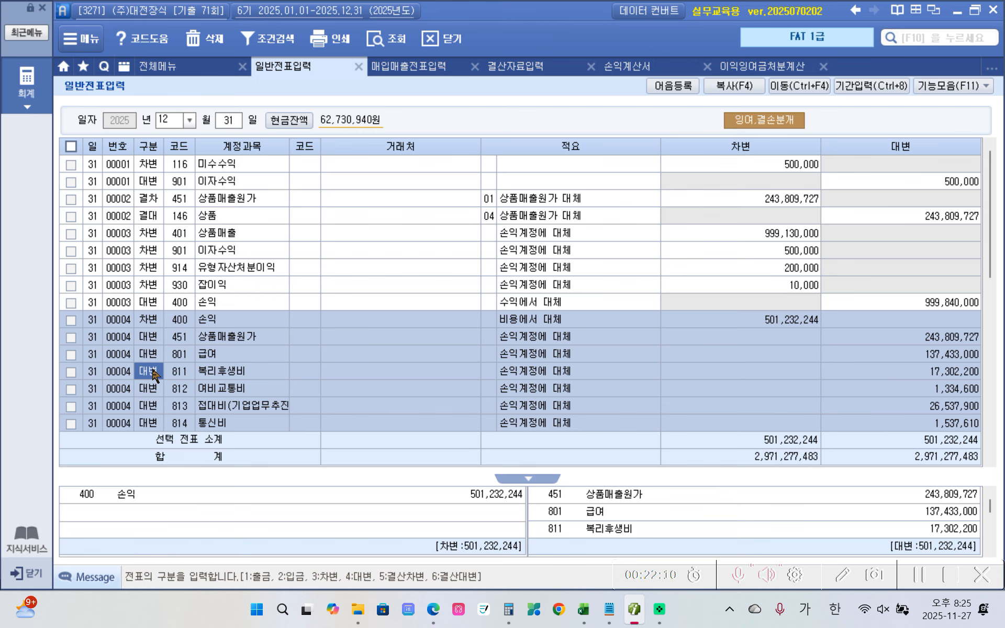
pyautogui.scroll(-6, 172, 360)
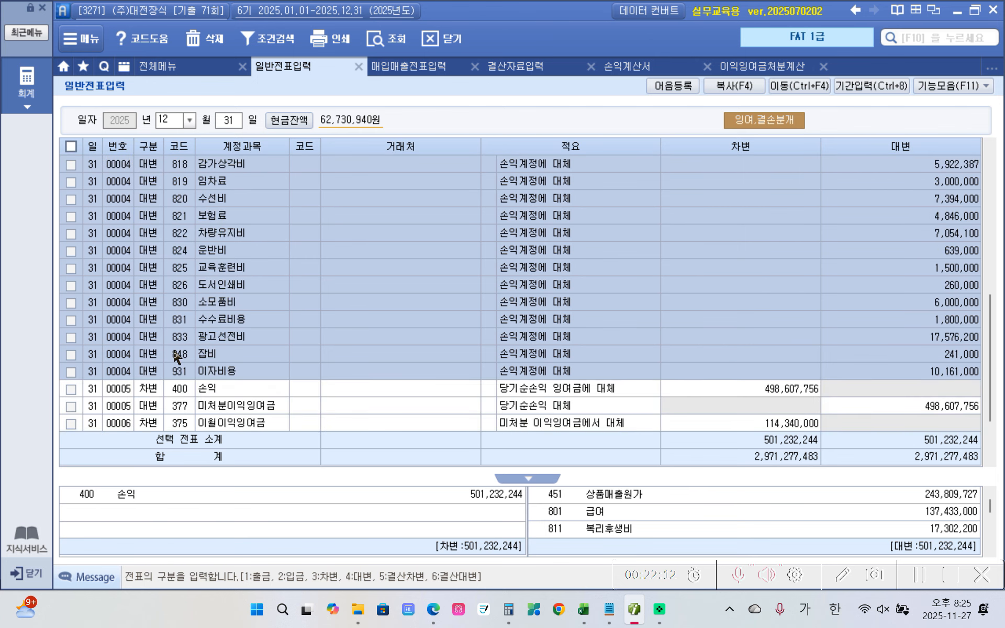
pyautogui.click(201, 374)
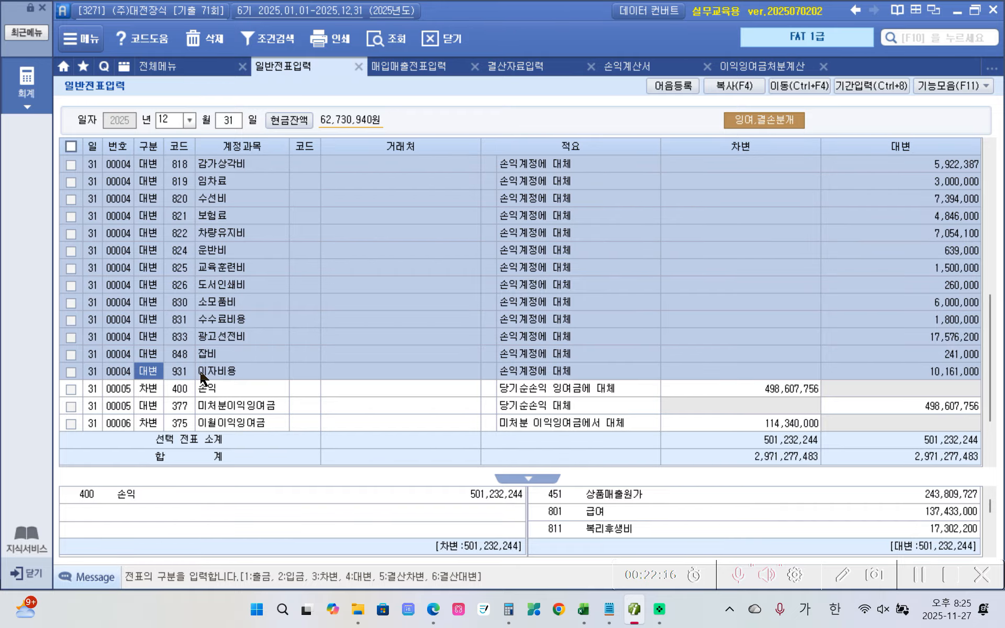
pyautogui.scroll(3, 303, 350)
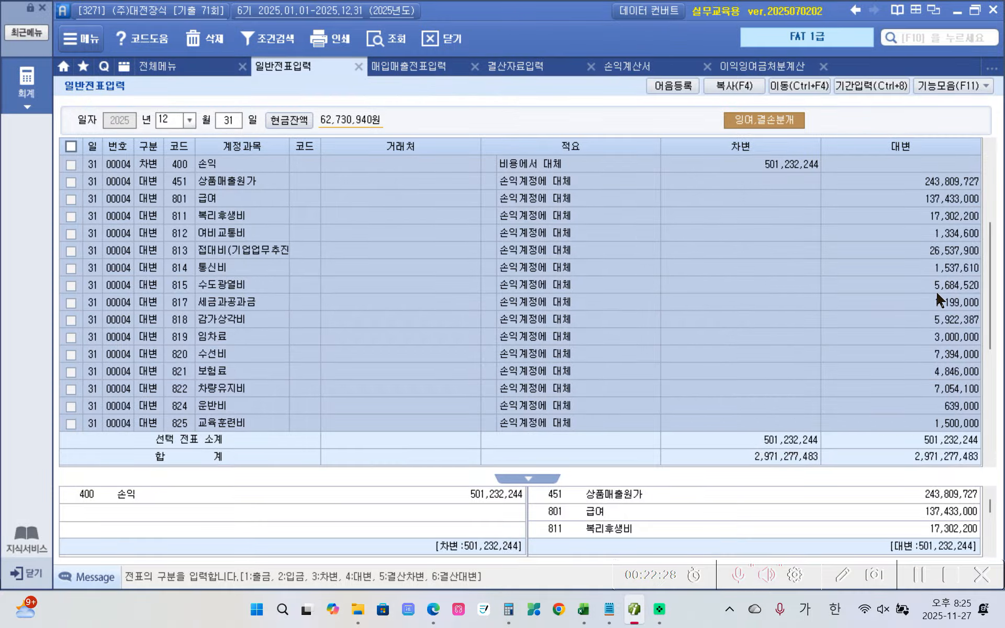
pyautogui.scroll(3, 935, 290)
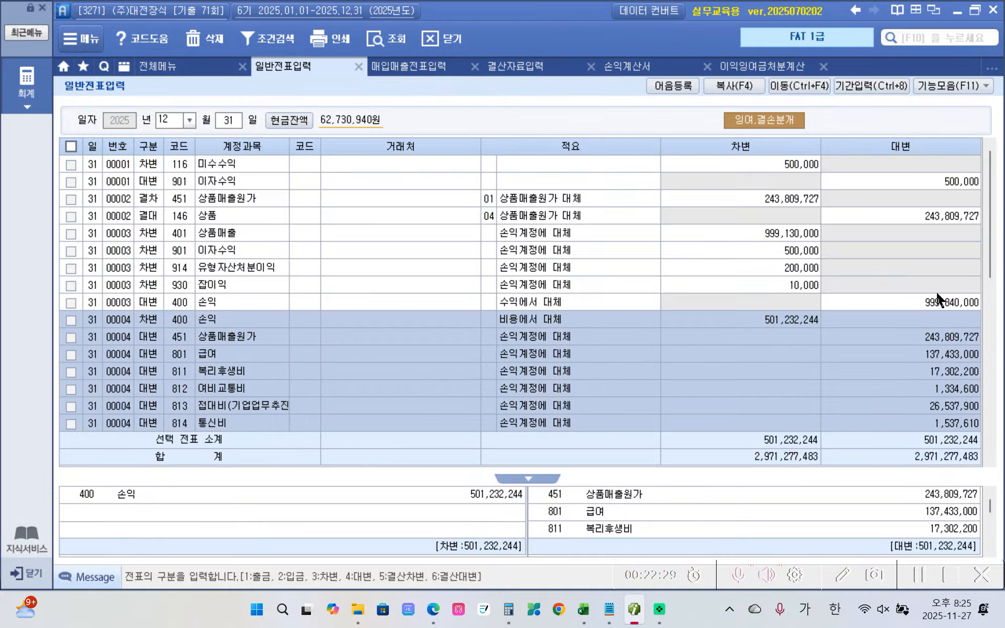
pyautogui.click(774, 323)
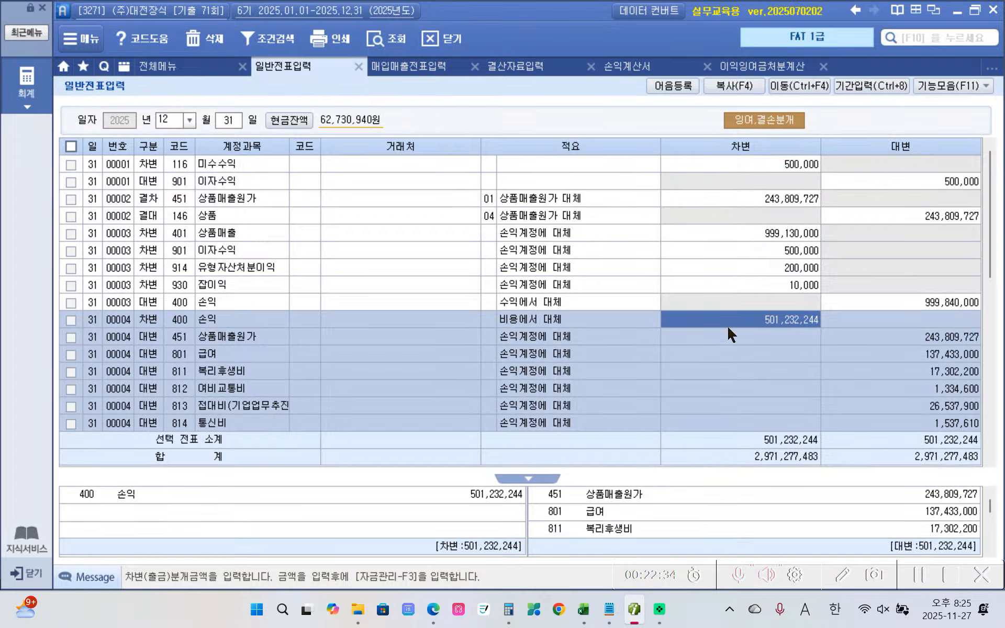
pyautogui.moveTo(473, 315)
pyautogui.mouseDown()
pyautogui.moveTo(565, 335)
pyautogui.moveTo(471, 317)
pyautogui.moveTo(460, 327)
pyautogui.mouseUp()
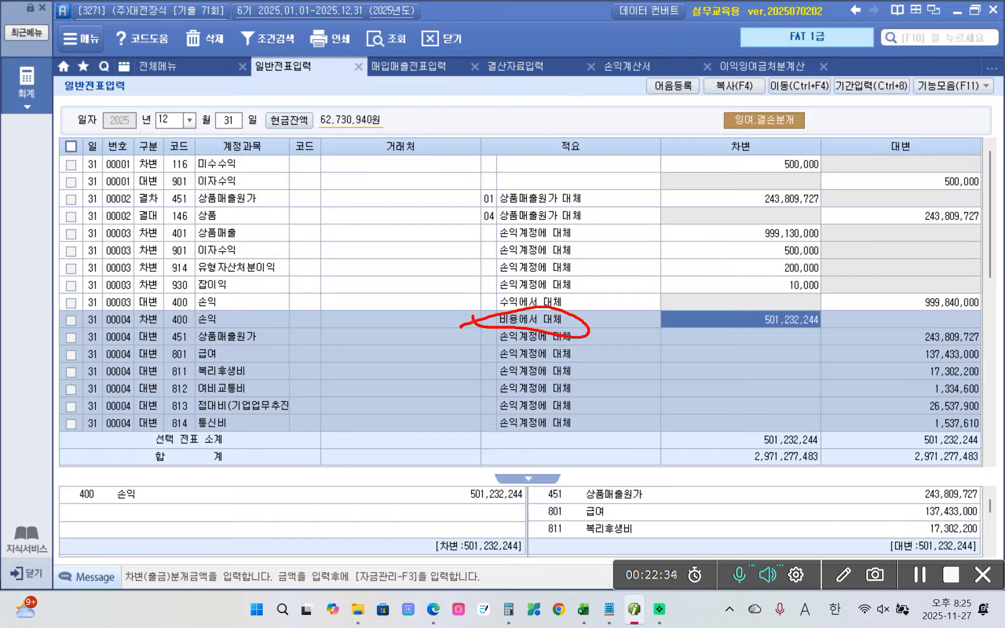
pyautogui.moveTo(976, 316)
pyautogui.mouseDown()
pyautogui.moveTo(901, 278)
pyautogui.moveTo(992, 319)
pyautogui.moveTo(975, 327)
pyautogui.mouseUp()
pyautogui.moveTo(763, 343)
pyautogui.mouseDown()
pyautogui.moveTo(785, 342)
pyautogui.moveTo(787, 300)
pyautogui.moveTo(780, 356)
pyautogui.moveTo(748, 358)
pyautogui.moveTo(731, 393)
pyautogui.moveTo(753, 394)
pyautogui.mouseUp()
pyautogui.moveTo(763, 353); pyautogui.dragTo(764, 397)
pyautogui.moveTo(765, 380)
pyautogui.mouseDown()
pyautogui.moveTo(802, 376)
pyautogui.moveTo(811, 388)
pyautogui.mouseUp()
pyautogui.moveTo(796, 389)
pyautogui.mouseDown()
pyautogui.moveTo(813, 406)
pyautogui.moveTo(790, 419)
pyautogui.mouseUp()
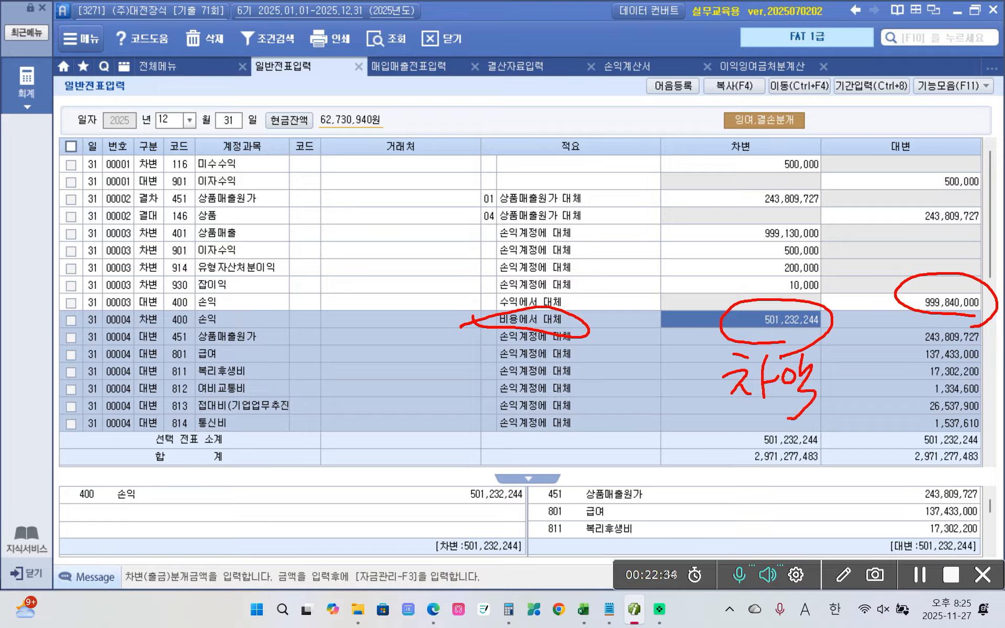
pyautogui.press('Escape')
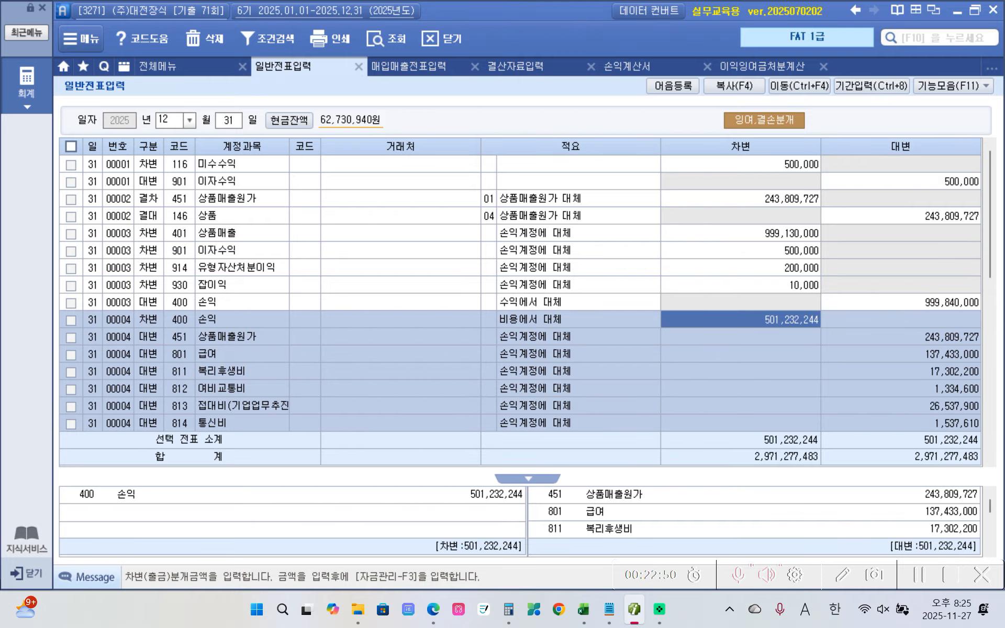
# Examine vouchers 00005 to 00007, checking the transfers between 손익, 미처분이익잉여금 and 이월이익잉여금
pyautogui.scroll(-7, 763, 287)
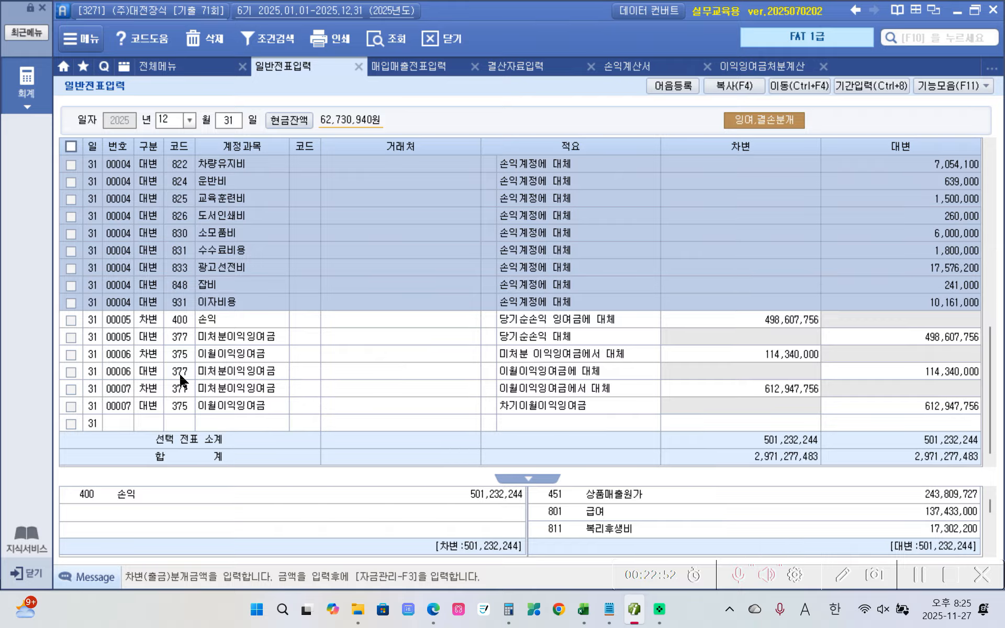
pyautogui.click(219, 316)
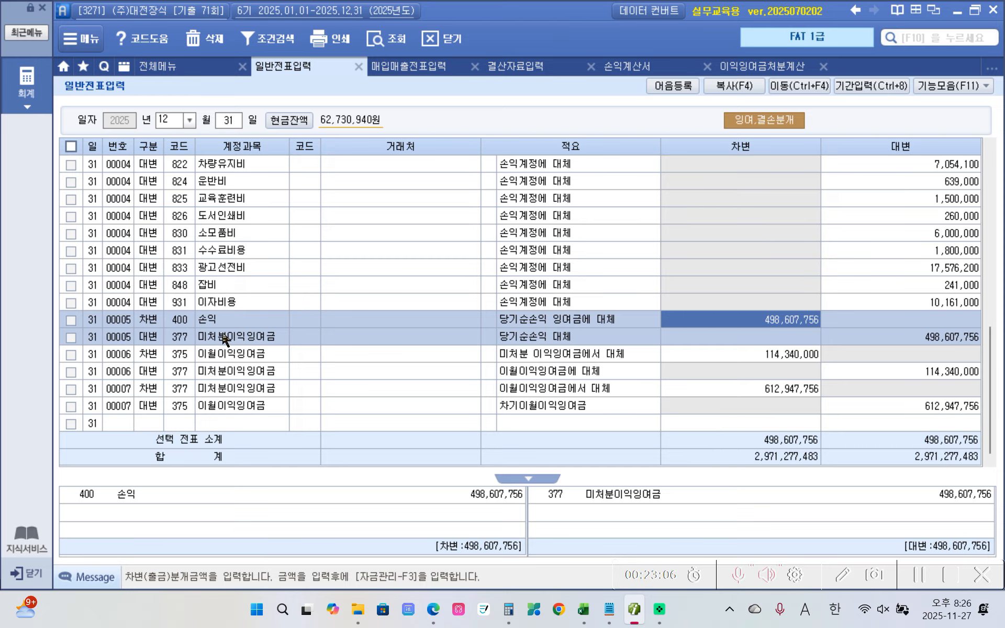
pyautogui.click(921, 340)
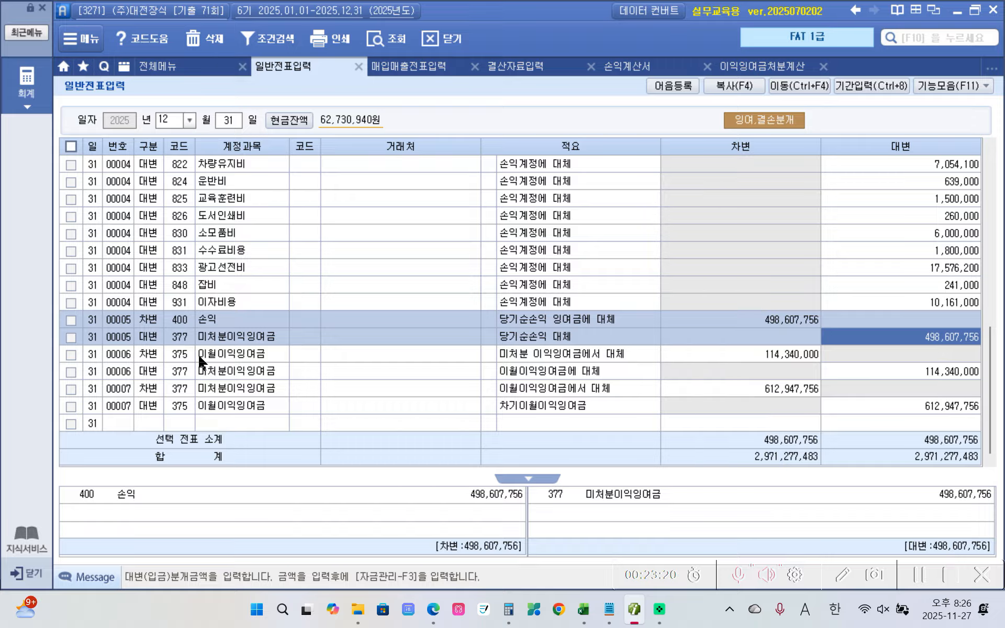
pyautogui.click(200, 369)
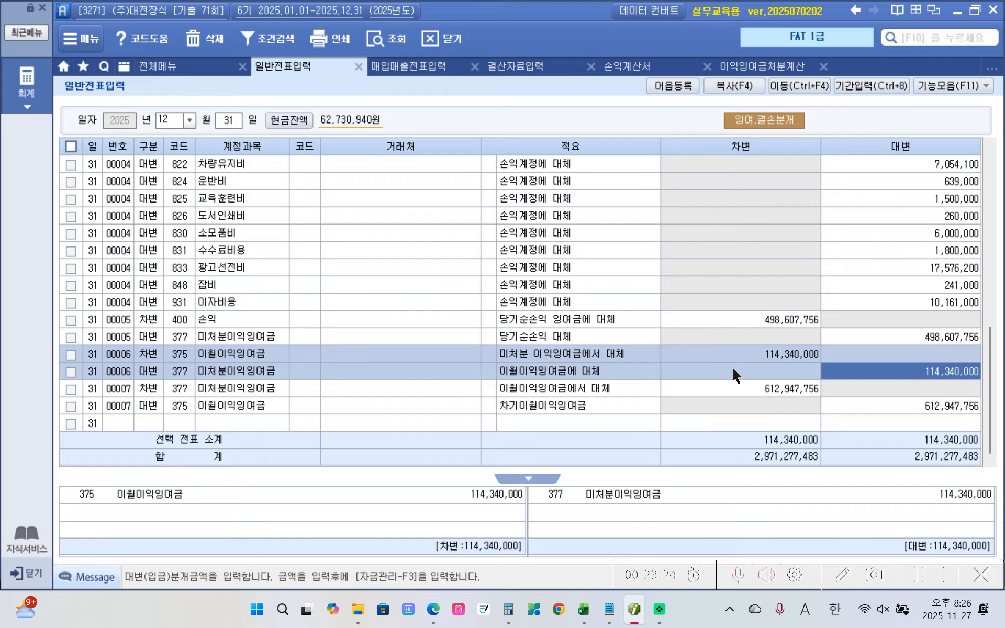
pyautogui.click(151, 372)
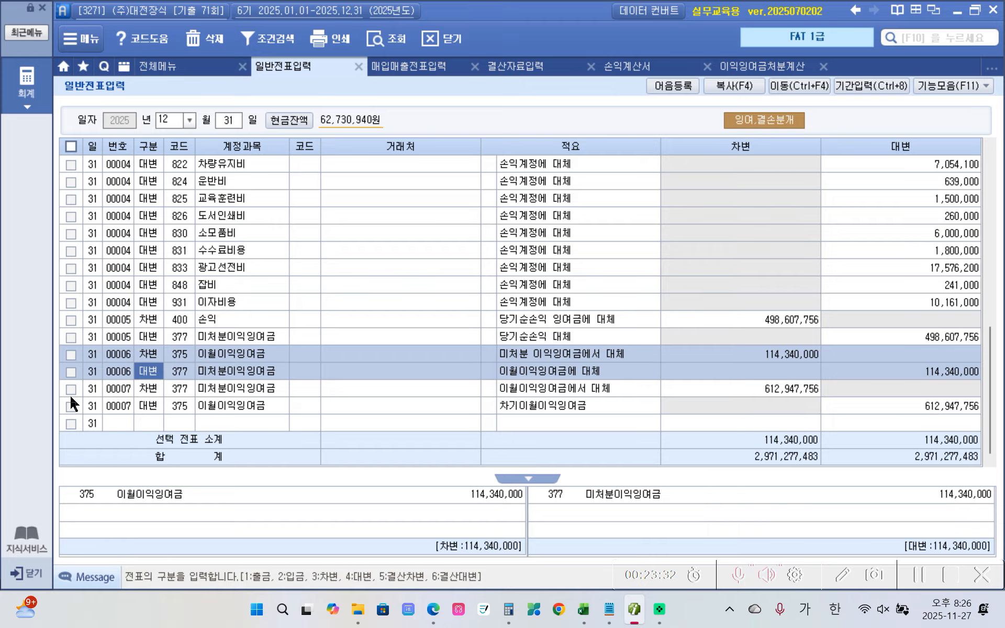
pyautogui.click(104, 403)
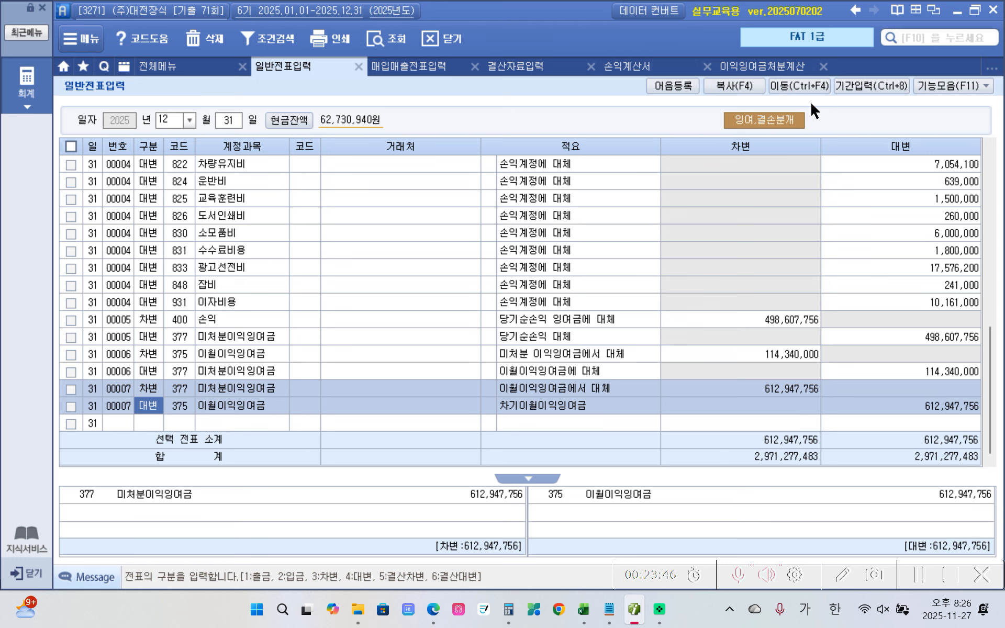
# Review the disposal dates in 이익잉여금처분계산서 again and go back to 전체메뉴
pyautogui.click(761, 67)
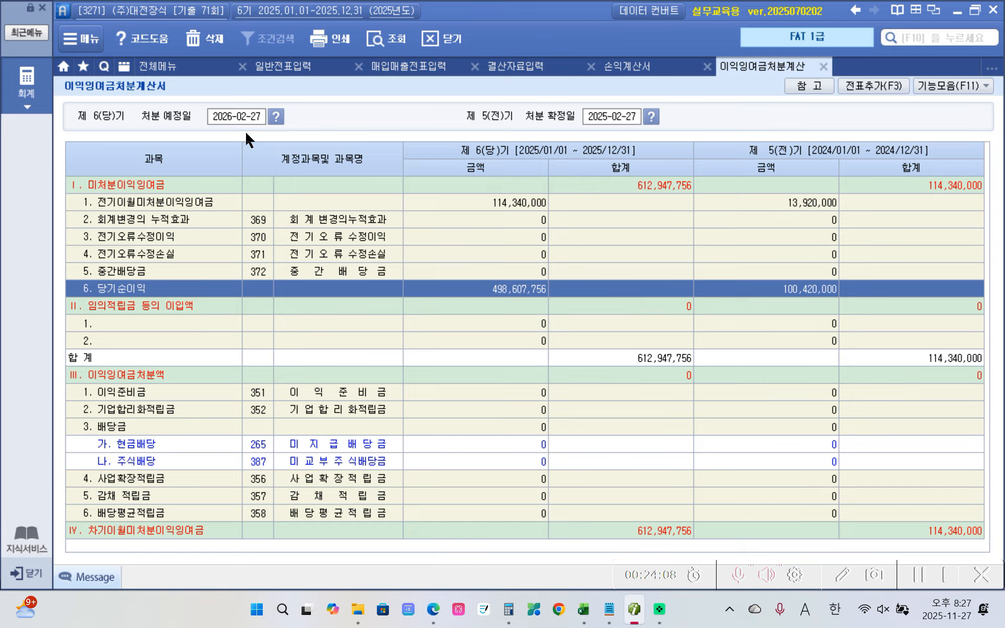
pyautogui.click(198, 69)
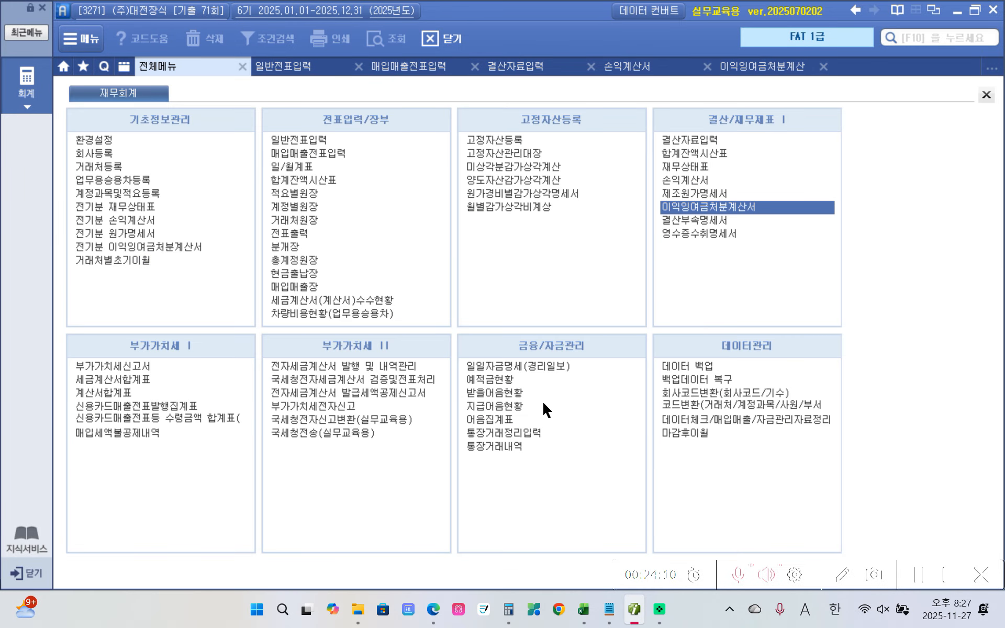
# Switch to the textbook PDF in Edge and read the closing task and evaluation questions 11 to 13
pyautogui.click(433, 609)
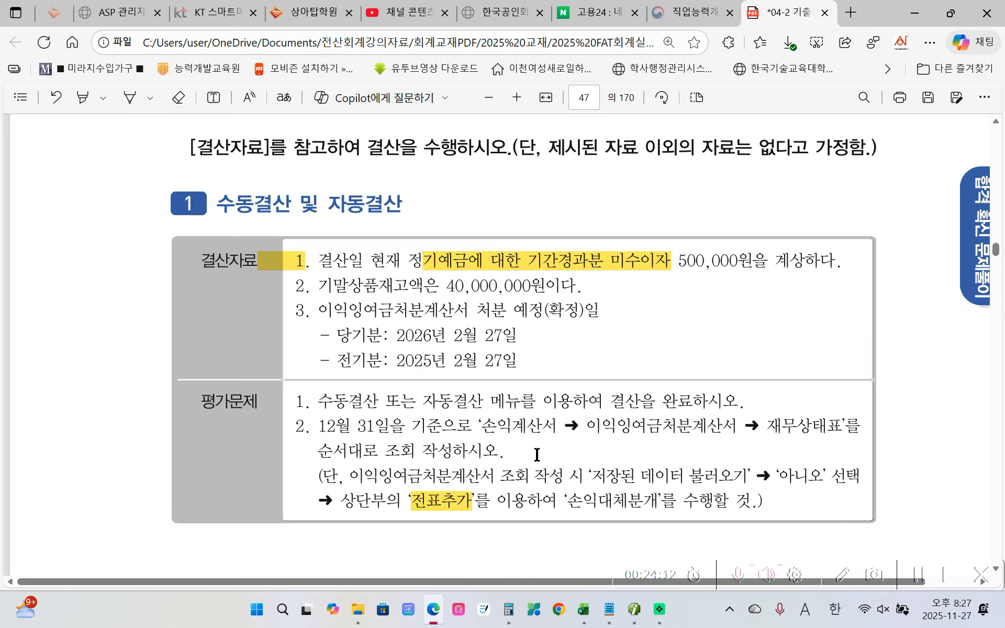
pyautogui.scroll(-2, 544, 438)
pyautogui.scroll(-15, 543, 439)
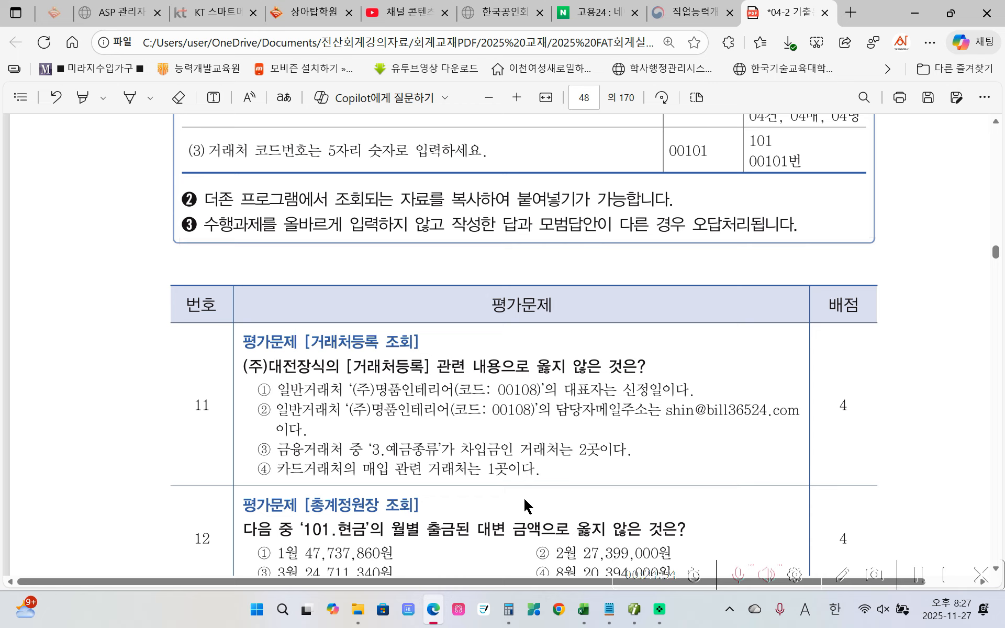
pyautogui.scroll(-2, 478, 498)
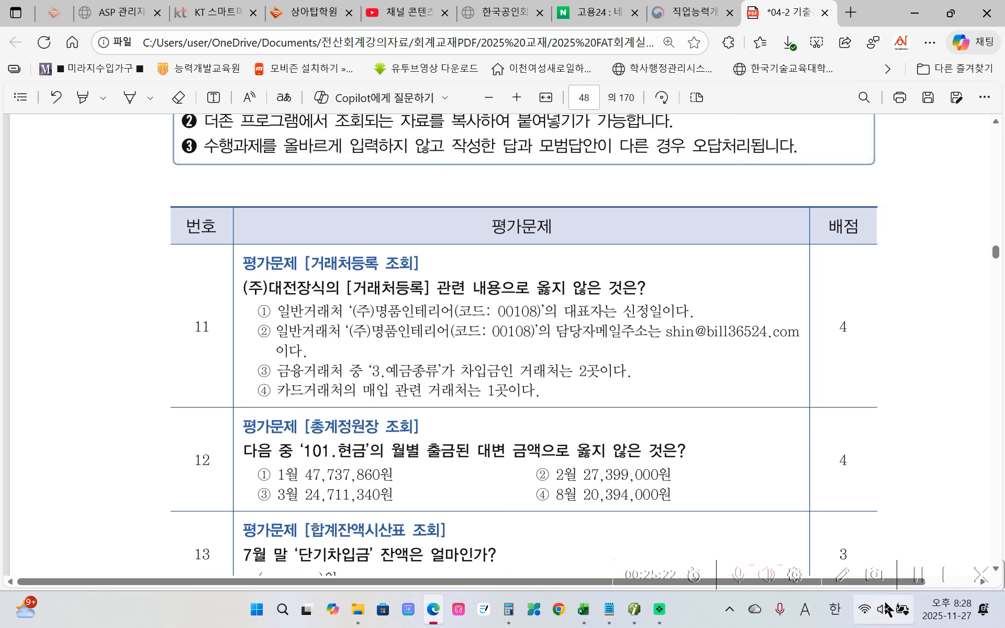
pyautogui.click(917, 578)
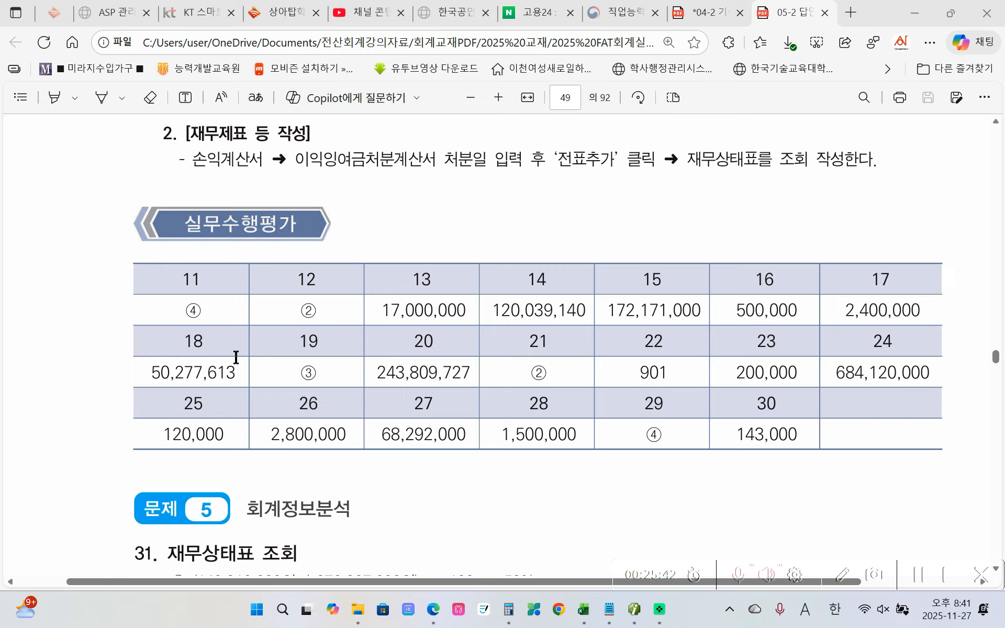
# Review the 실무수행평가 answer table, then switch to the accounting program and locate 비품 in 재무상태표
pyautogui.click(313, 309)
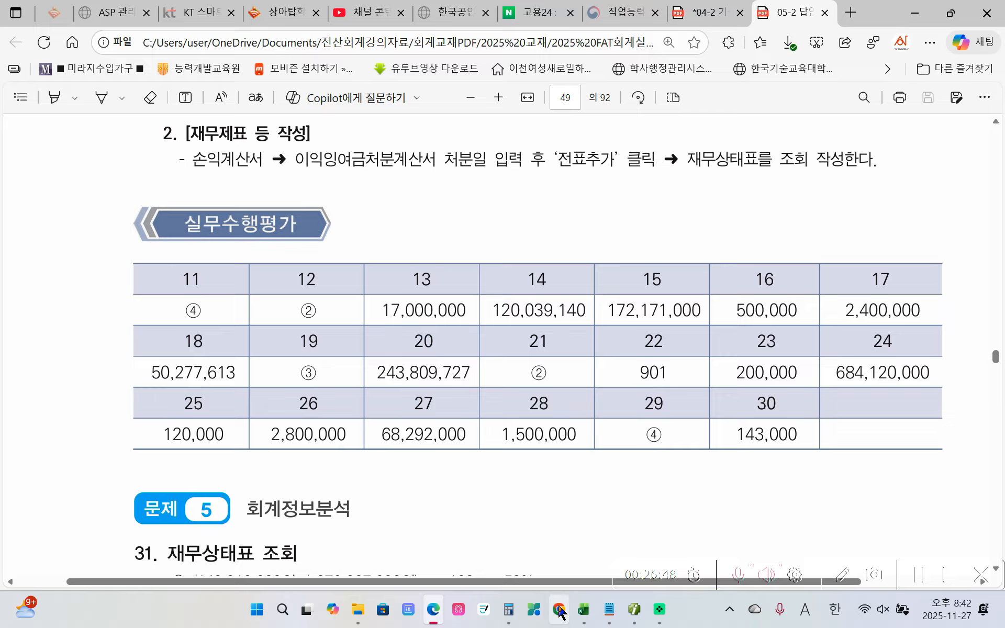
pyautogui.click(634, 610)
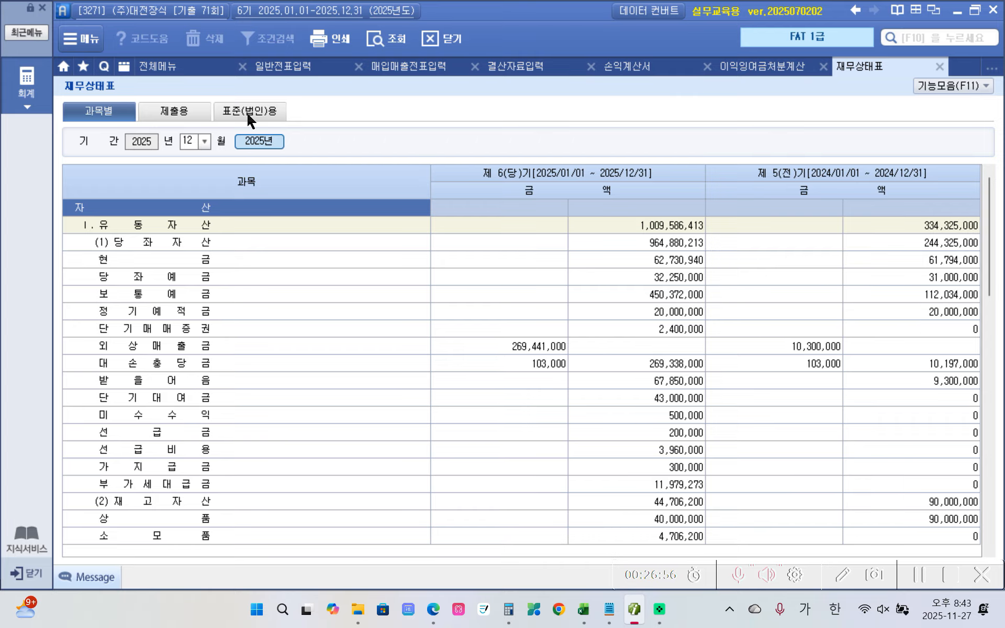
pyautogui.click(316, 415)
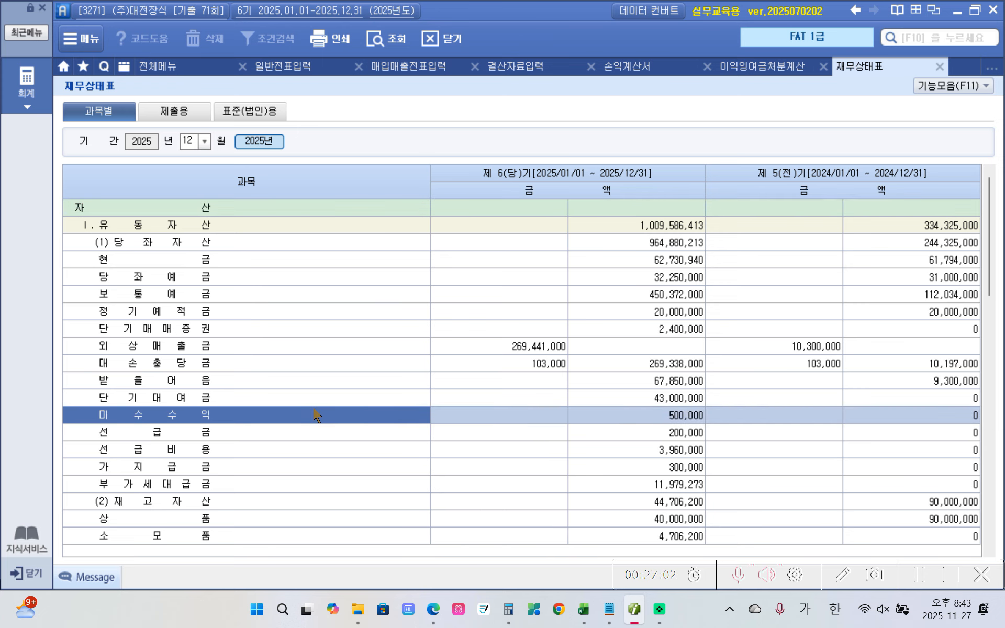
pyautogui.scroll(-6, 316, 415)
pyautogui.click(162, 387)
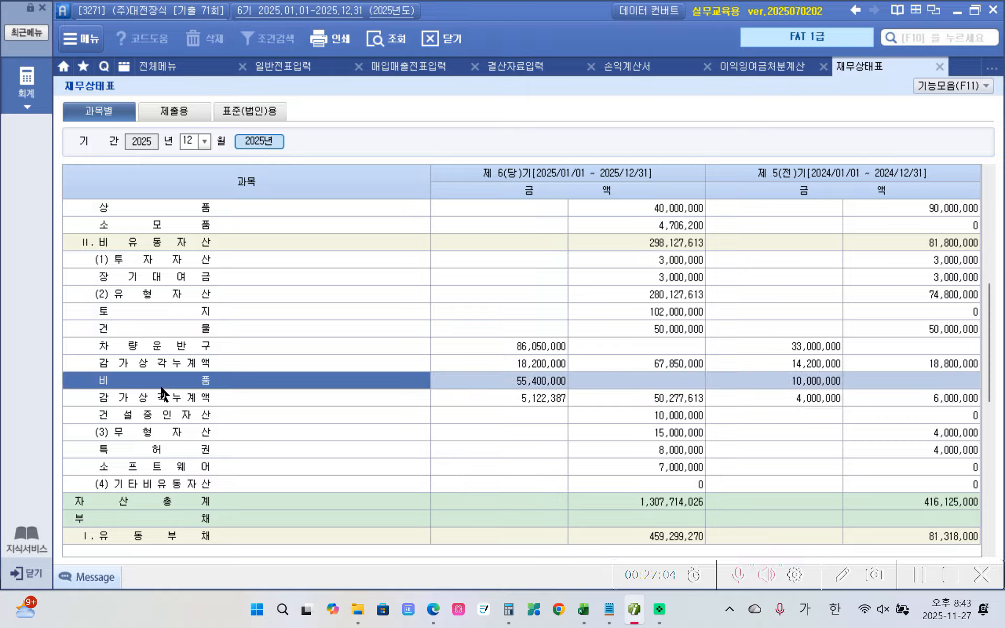
# Compare 비품's cost, 감가상각누계액 and book value in 재무상태표 with the textbook's answer to question 18
pyautogui.click(523, 386)
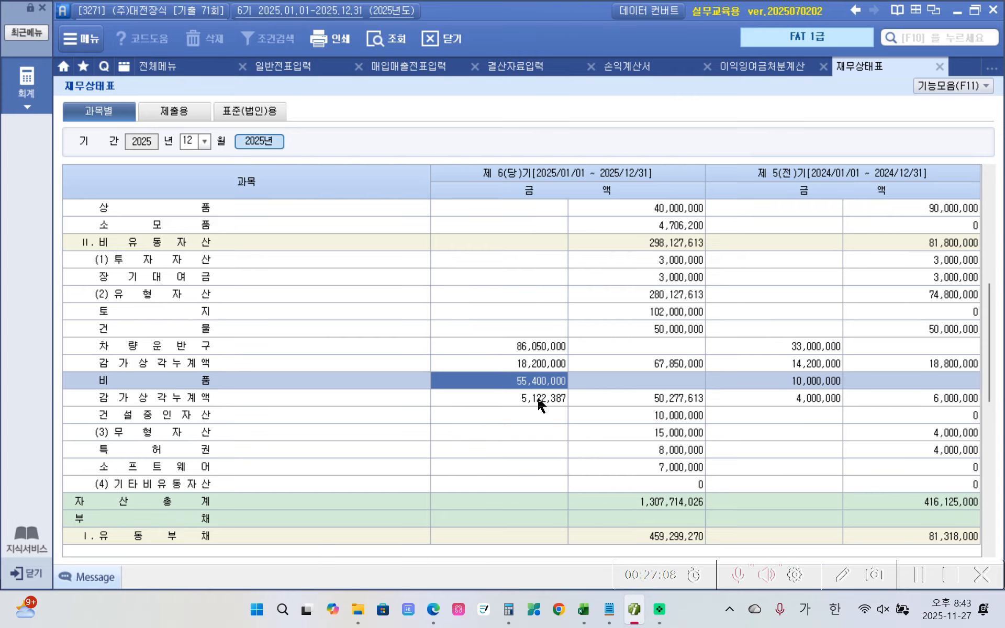
pyautogui.click(538, 400)
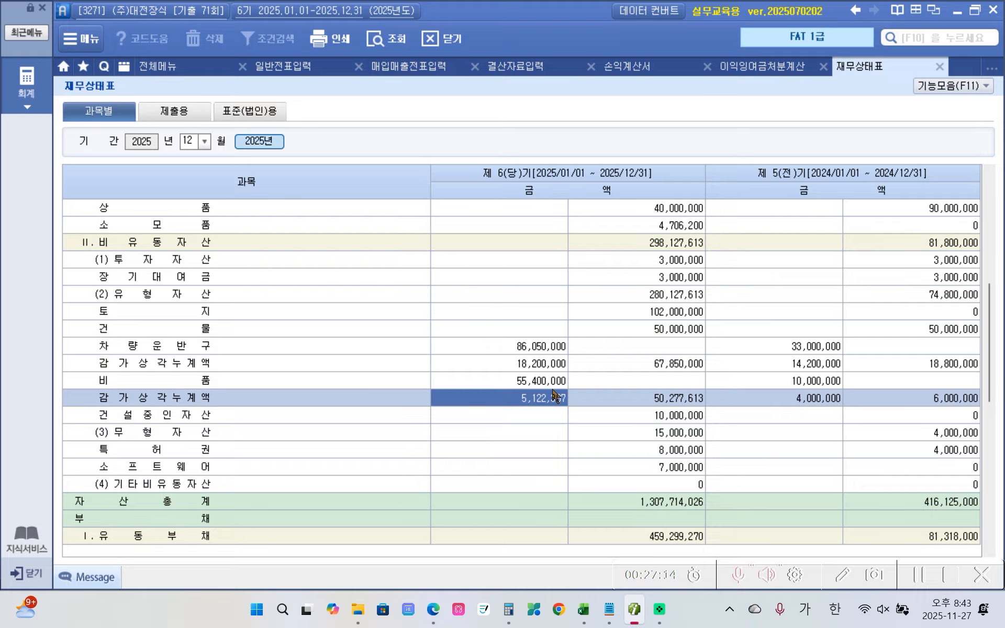
pyautogui.click(553, 385)
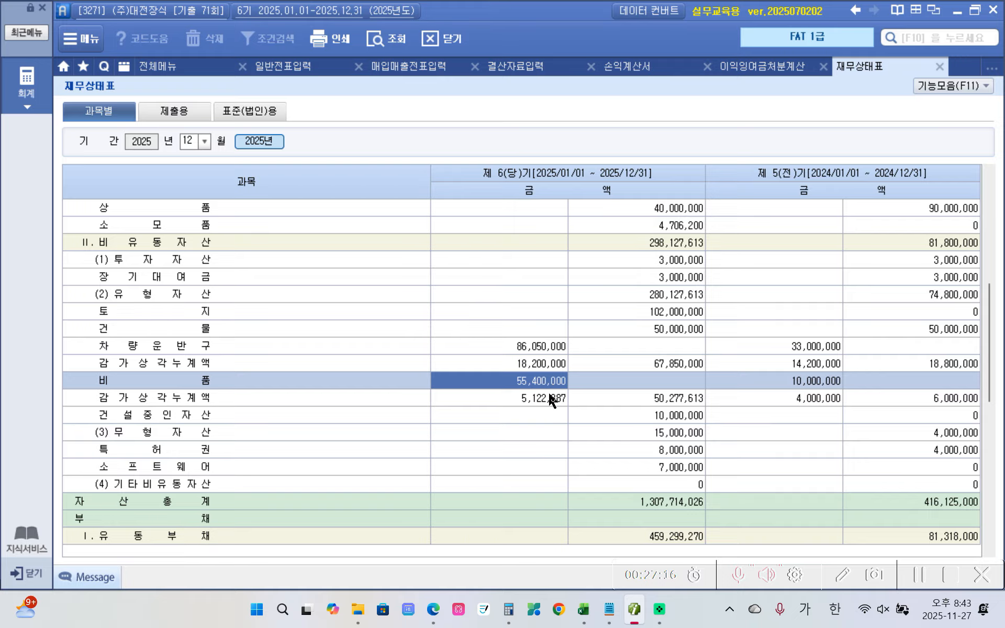
pyautogui.click(548, 399)
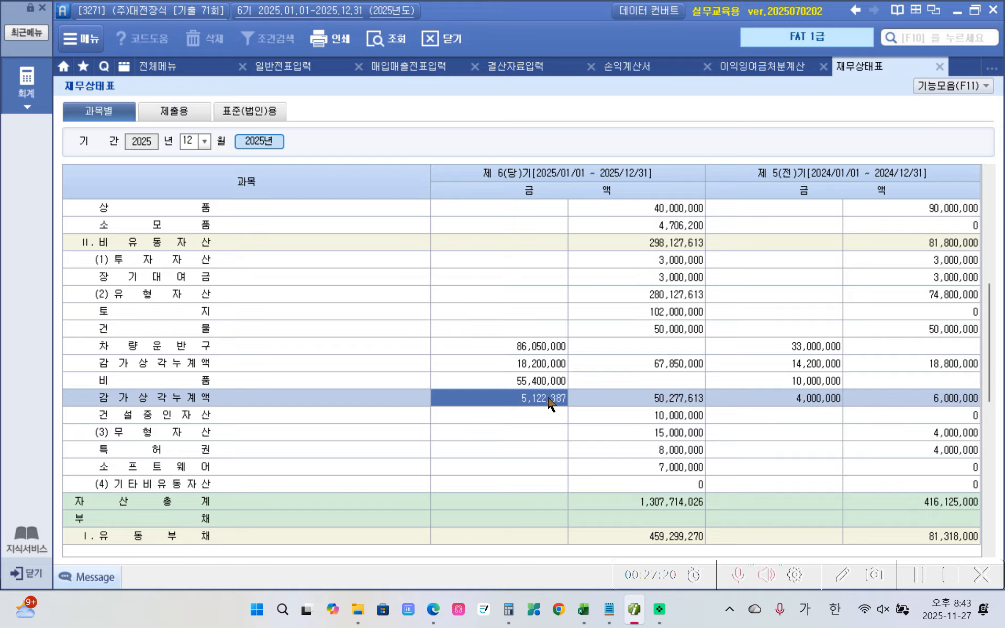
pyautogui.click(675, 405)
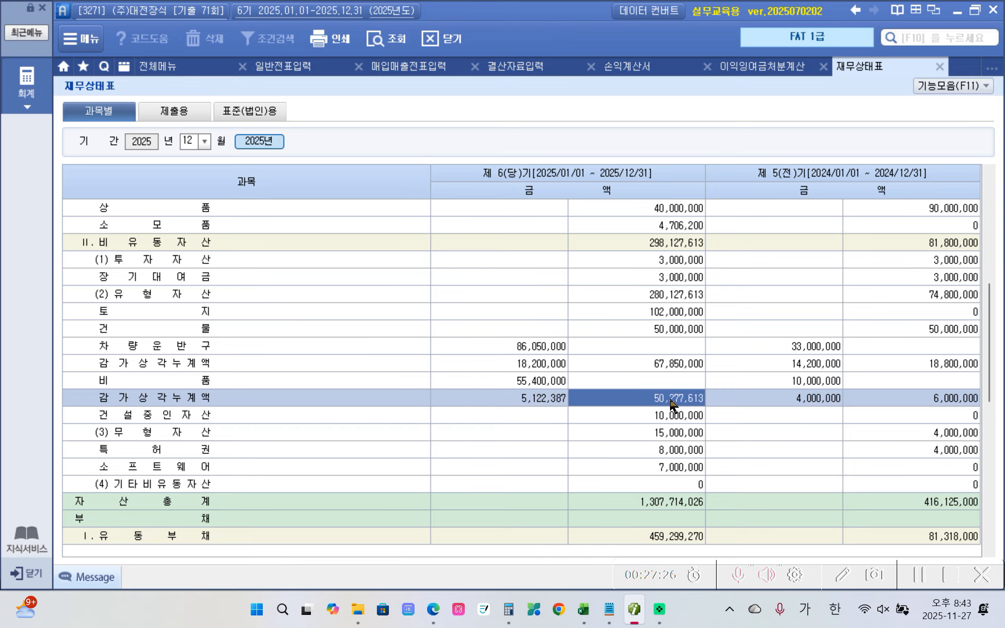
pyautogui.click(434, 610)
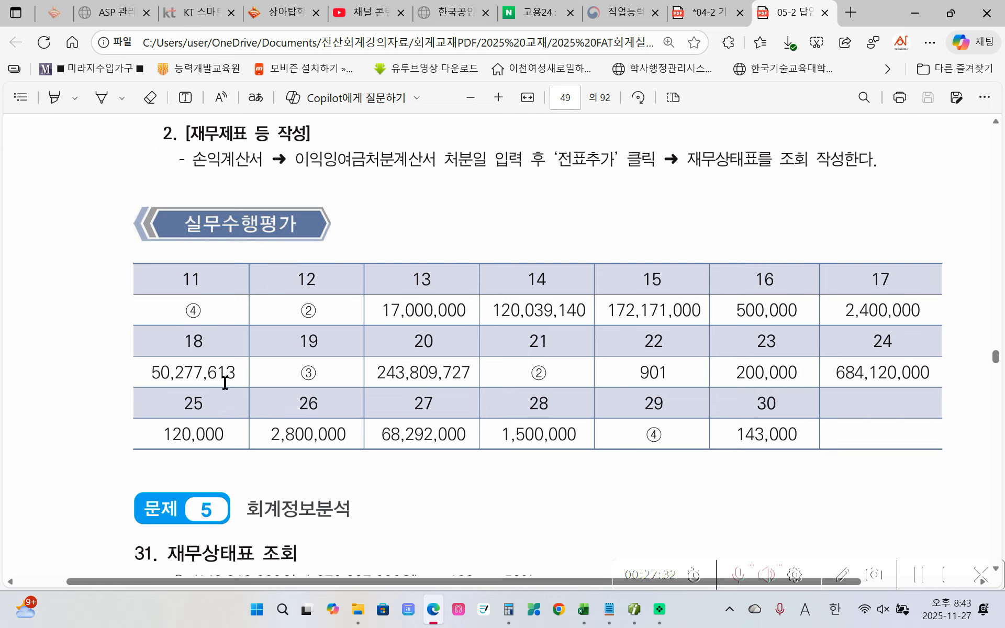
pyautogui.click(434, 620)
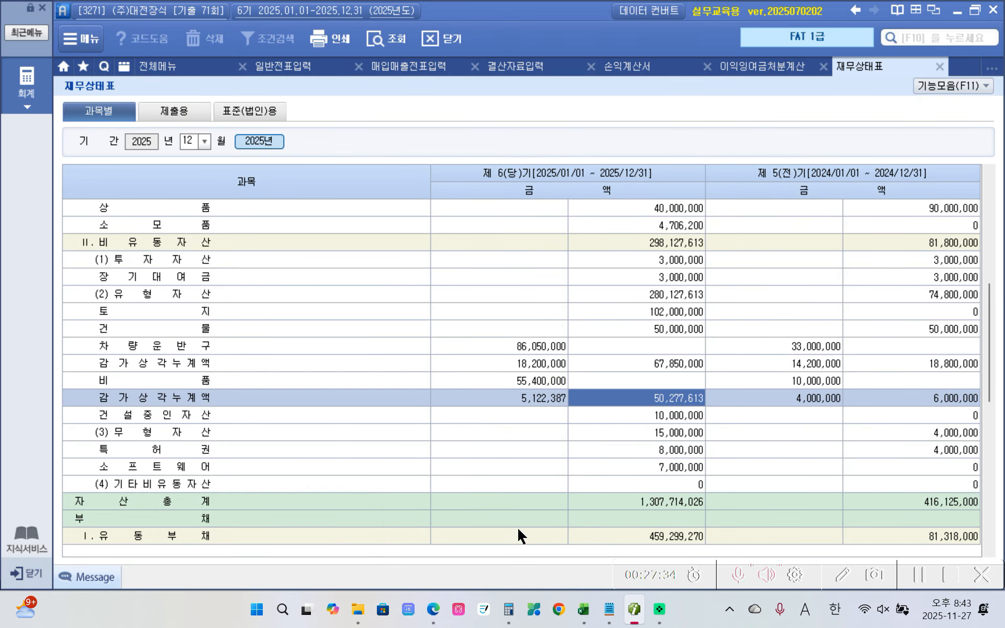
# Look up 계정별원장 for 비품 from 재무상태표 and review its debit entries through the 10/25 purchase
pyautogui.click(536, 385)
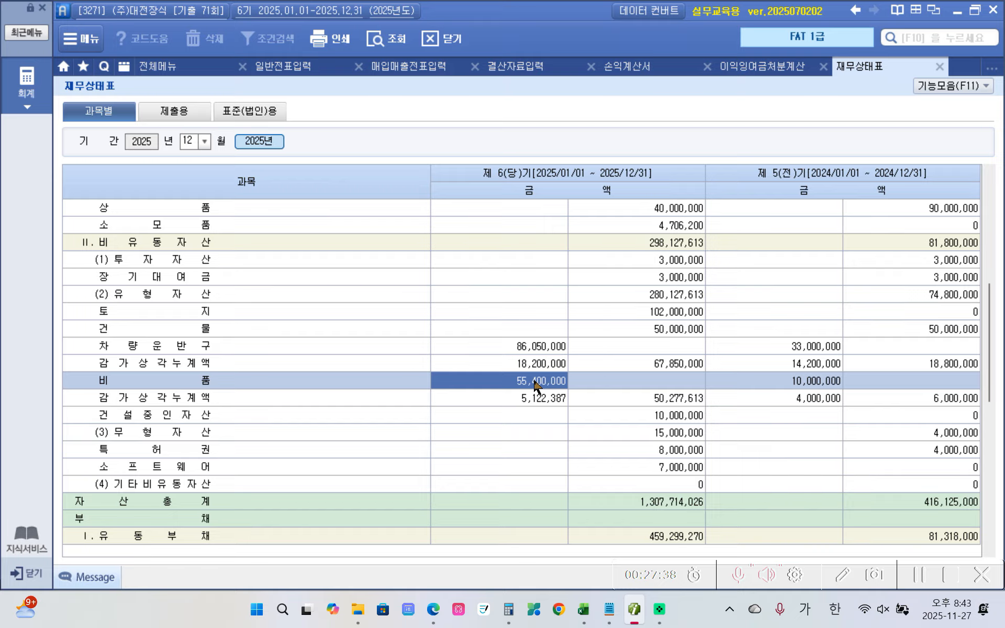
pyautogui.doubleClick(534, 382)
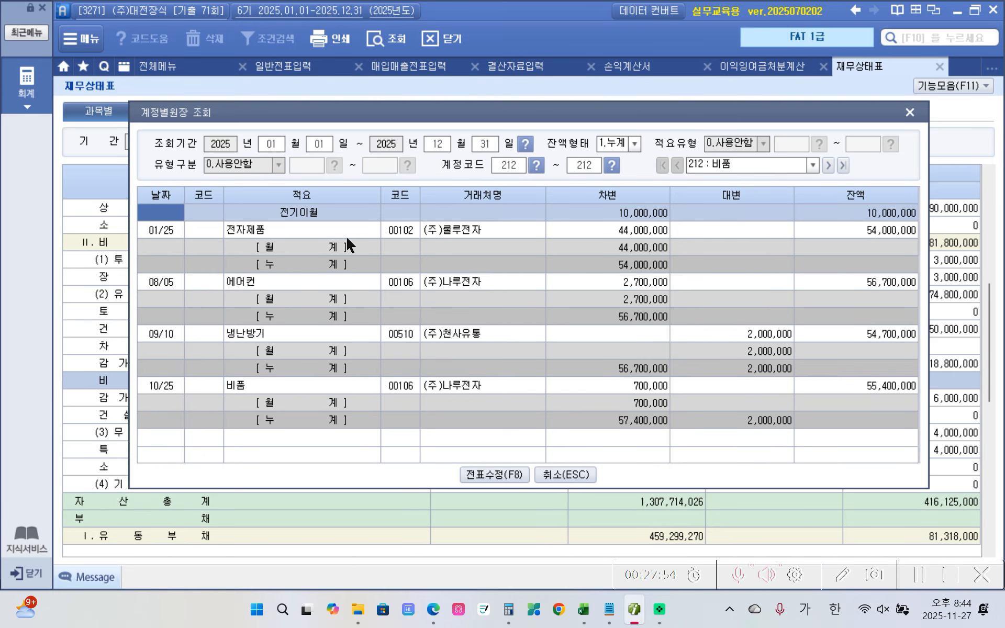
pyautogui.click(626, 236)
pyautogui.click(630, 282)
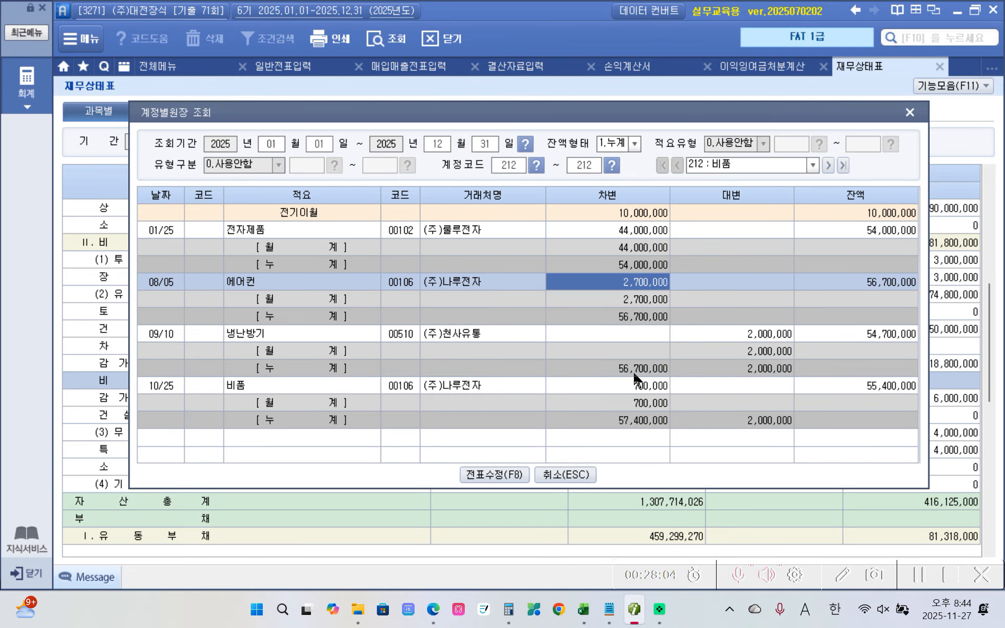
pyautogui.click(211, 384)
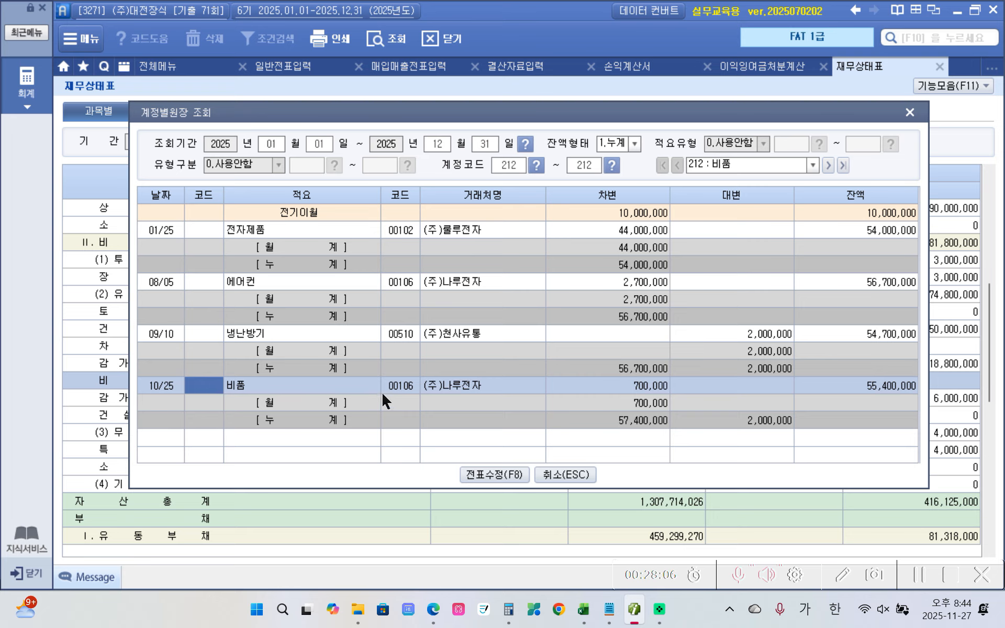
pyautogui.click(664, 391)
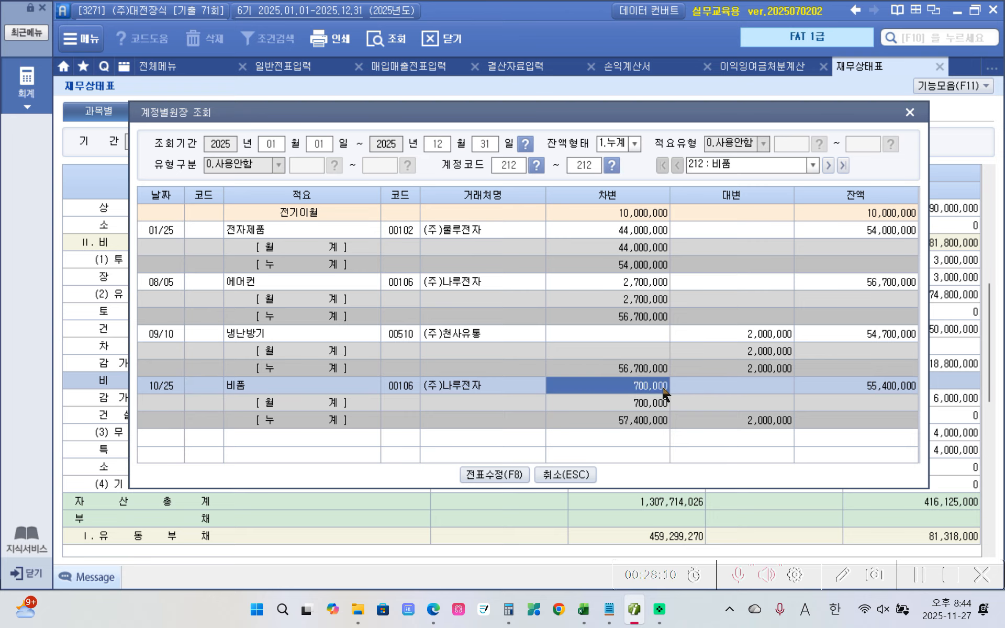
# Inspect the 부가세대급금 and 비품 lines of the 10/25 purchase voucher, then close the 비품 ledger
pyautogui.doubleClick(664, 391)
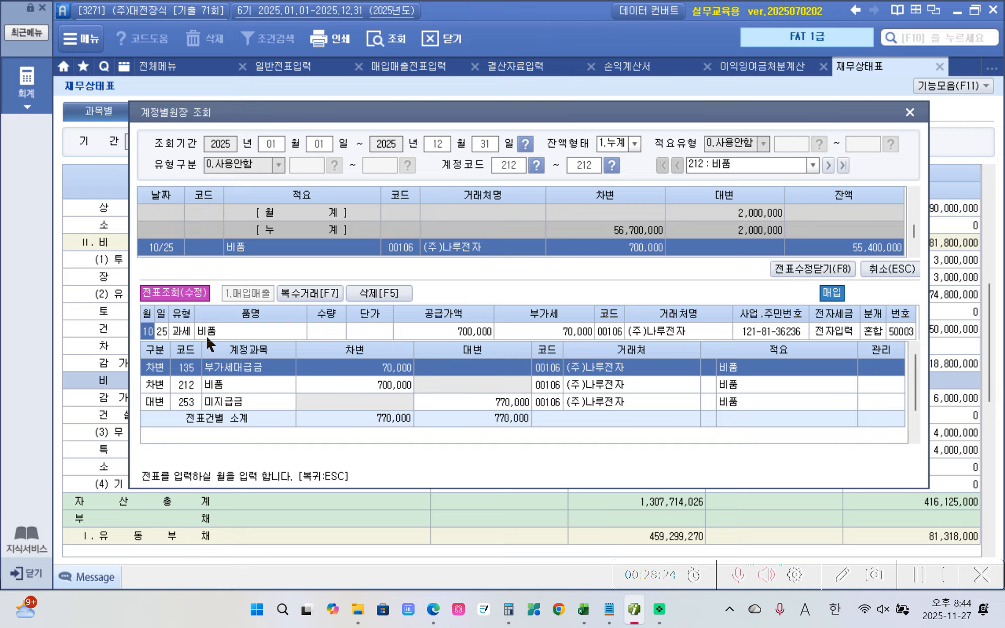
pyautogui.click(243, 387)
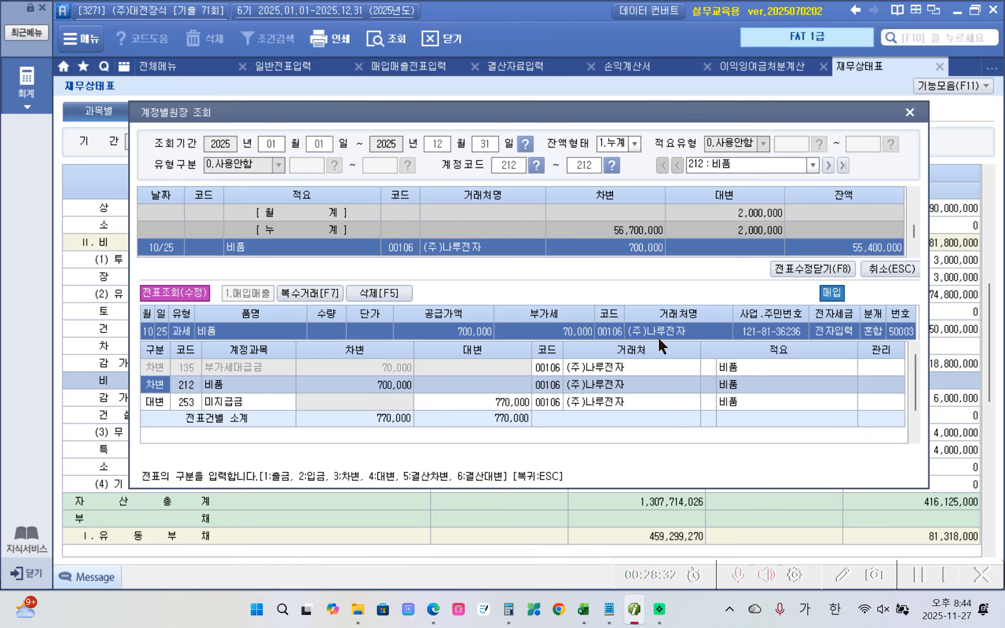
pyautogui.click(262, 364)
pyautogui.click(260, 381)
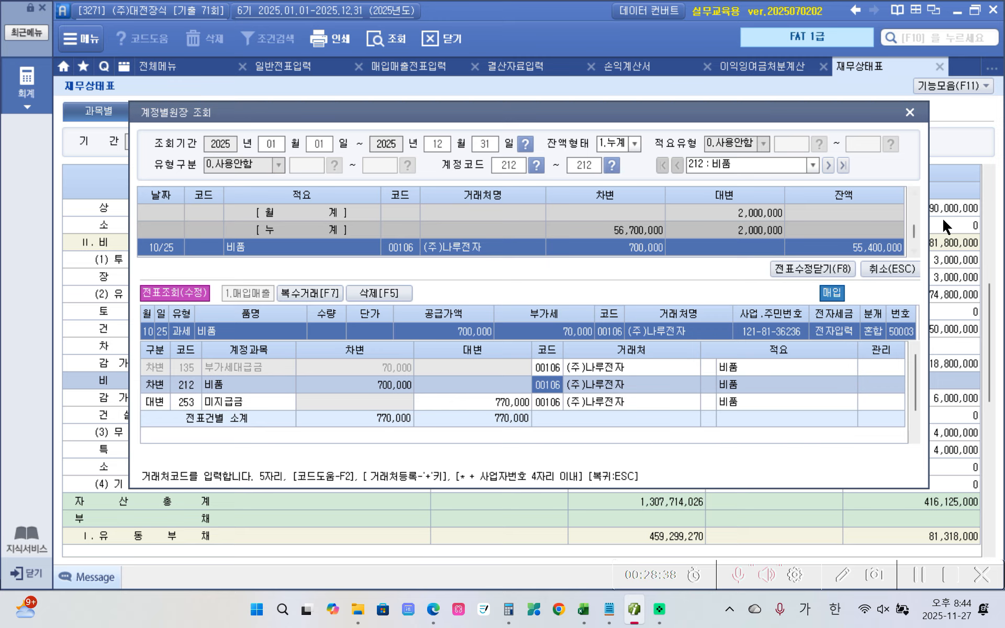
pyautogui.click(910, 113)
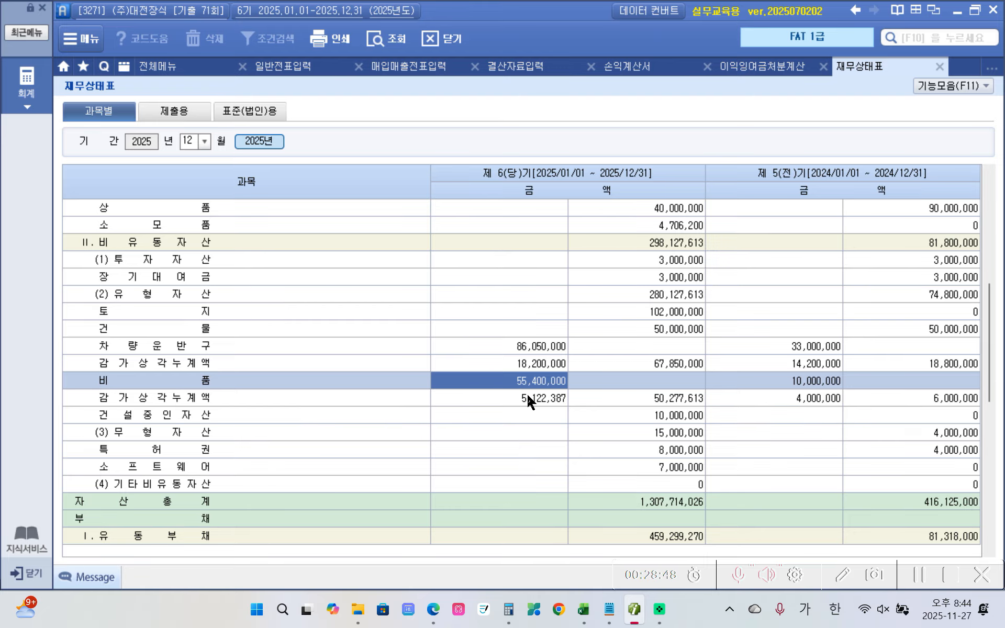
# Recheck 비품's cost, 감가상각누계액 and book value in 재무상태표, then return to the answer PDF in Edge
pyautogui.click(686, 401)
pyautogui.click(539, 382)
pyautogui.click(537, 398)
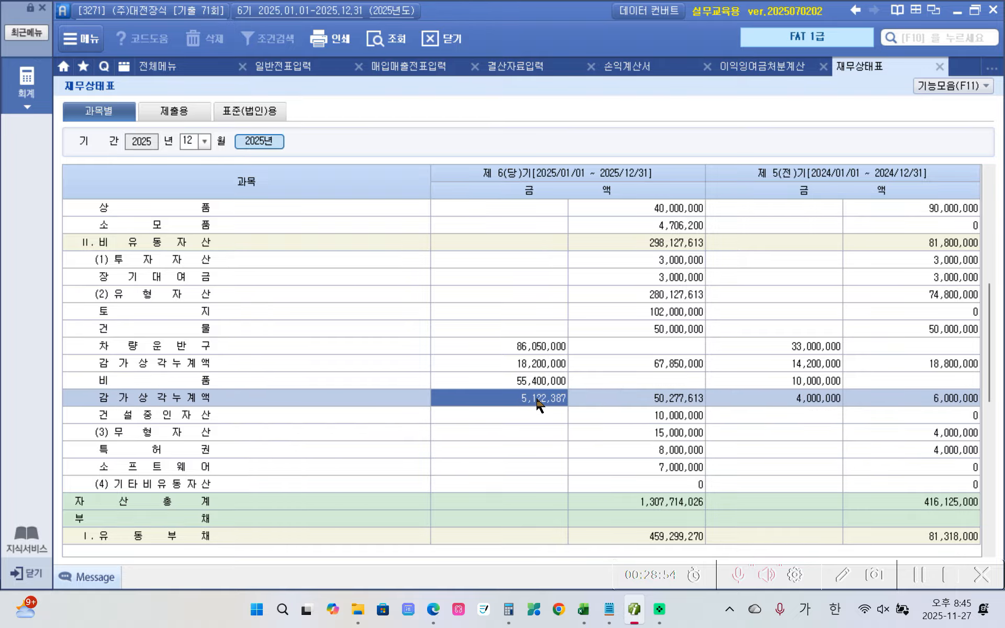
pyautogui.click(675, 402)
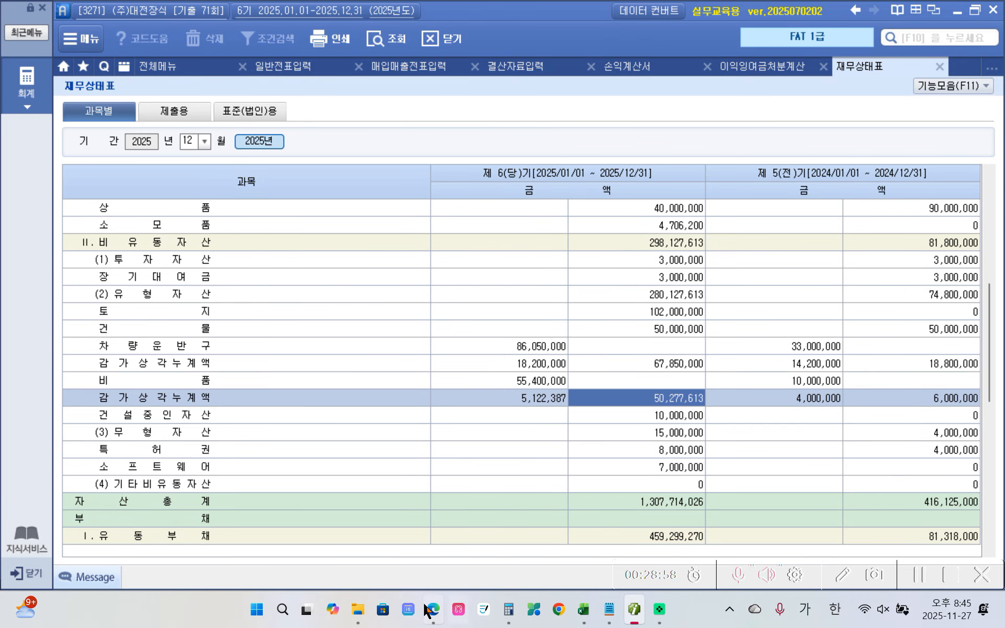
pyautogui.moveTo(426, 610)
pyautogui.click(433, 555)
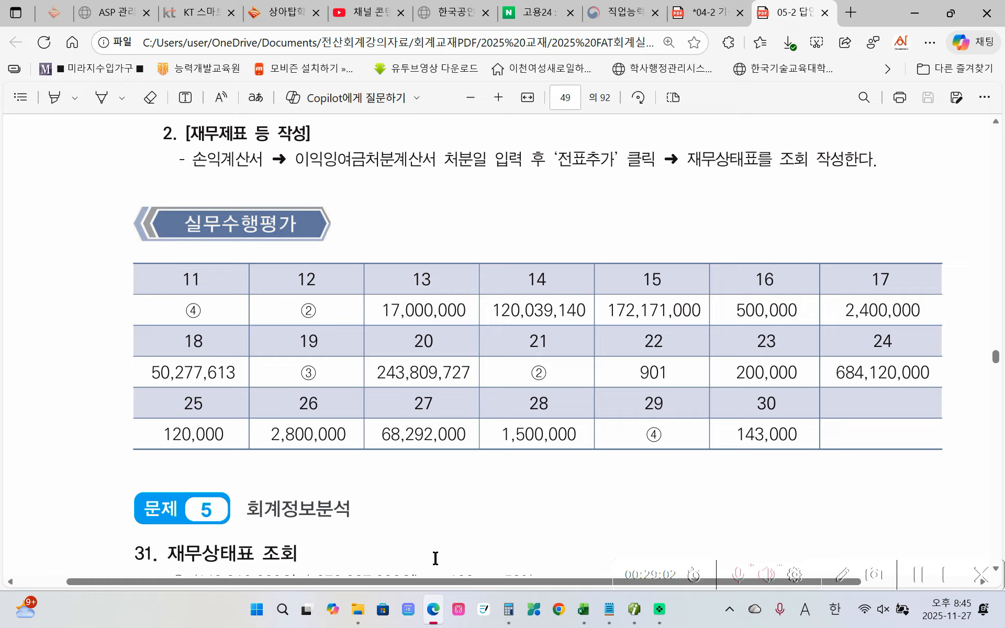
# Review the remaining 실무수행평가 answers and the 문제 5 회계정보분석 solutions, down to the start of the 제72회 answers
pyautogui.moveTo(321, 385); pyautogui.dragTo(314, 377)
pyautogui.click(307, 383)
pyautogui.scroll(-3, 755, 433)
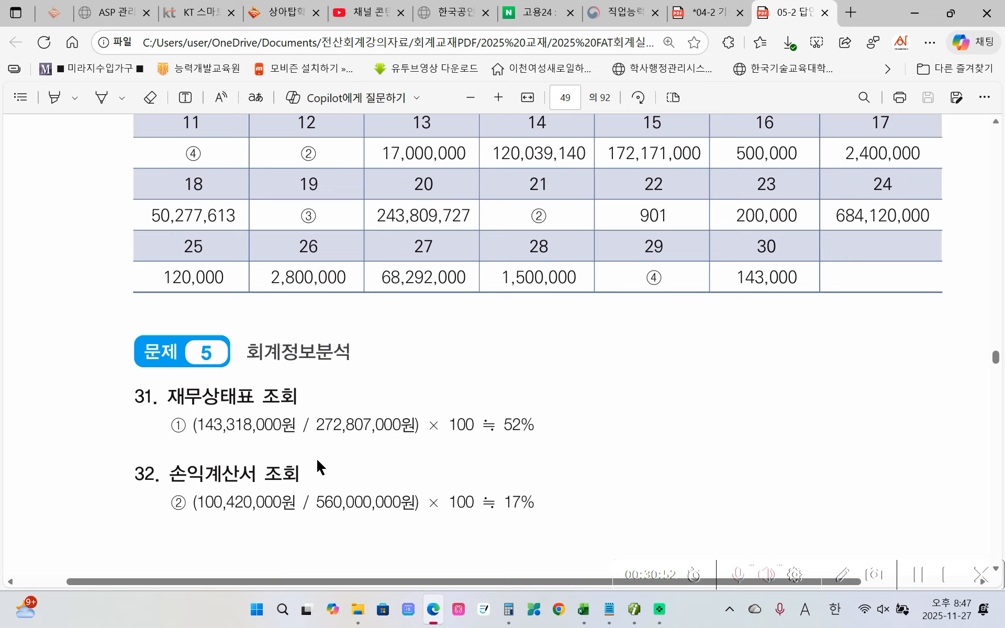
pyautogui.scroll(1, 322, 451)
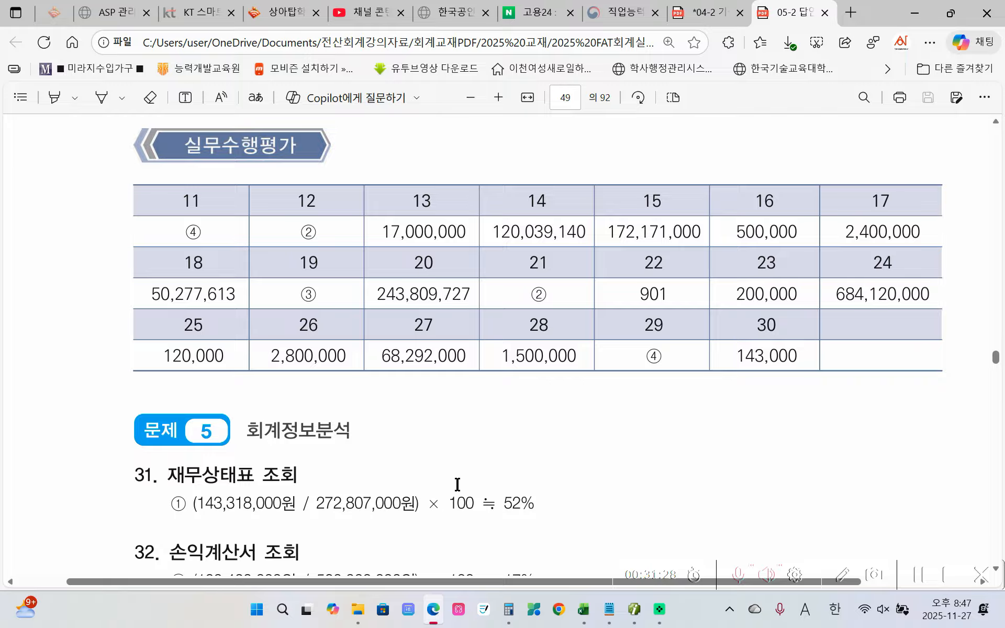
pyautogui.scroll(-1, 443, 496)
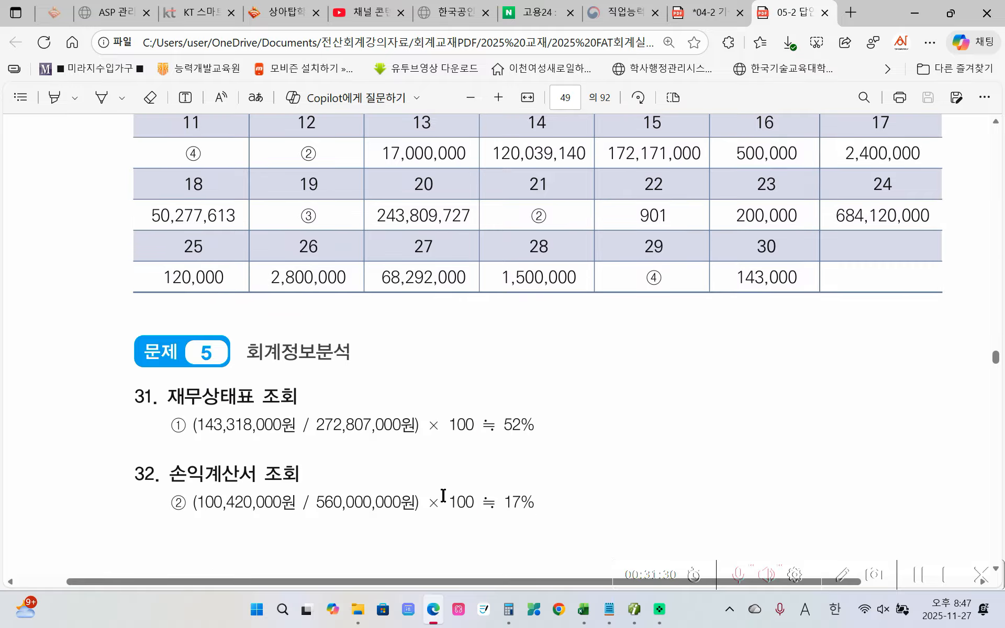
pyautogui.scroll(1, 446, 488)
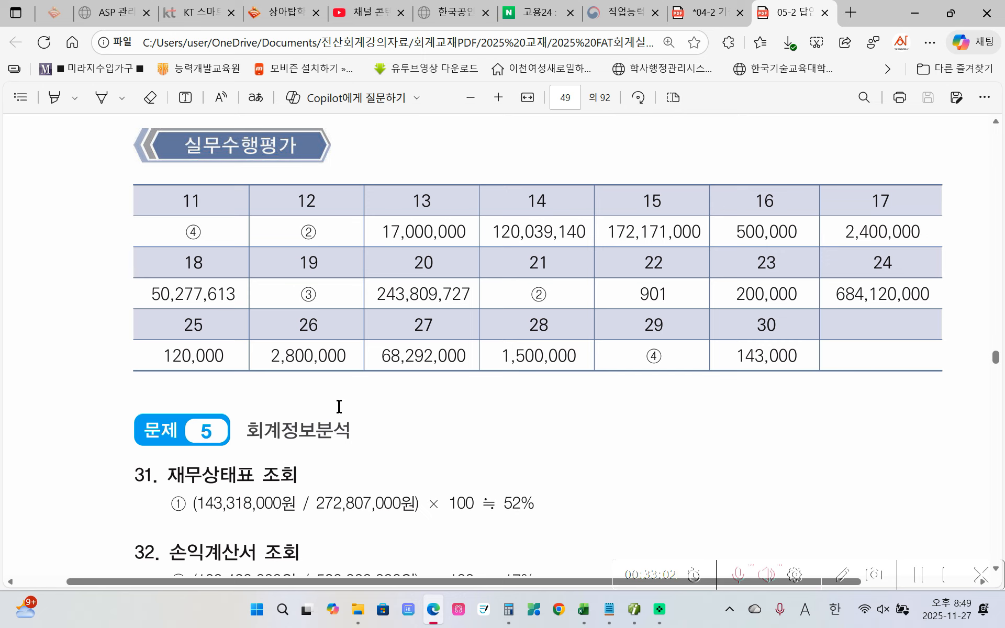
pyautogui.scroll(-5, 342, 406)
pyautogui.scroll(-8, 341, 406)
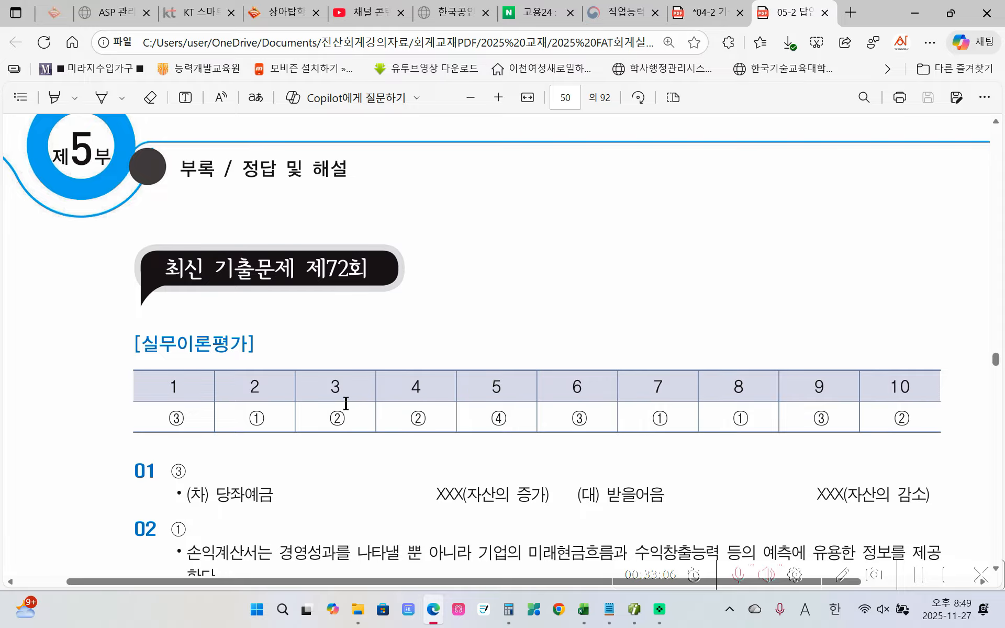
# Return to the question PDF and review the 제71회 evaluation questions from 11 through 28 on 계산서합계표
pyautogui.click(701, 20)
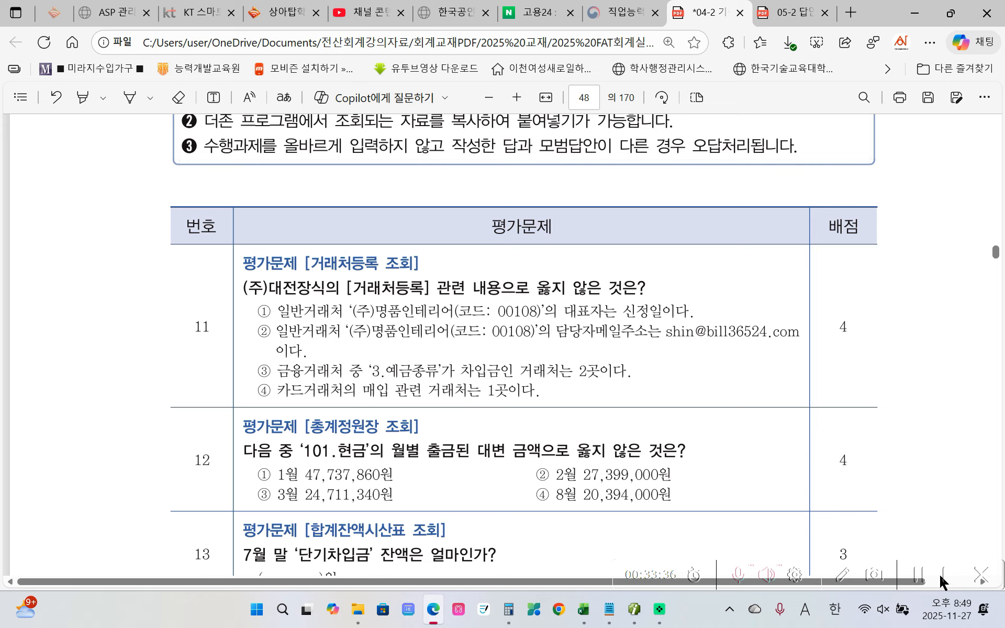
pyautogui.scroll(-10, 485, 500)
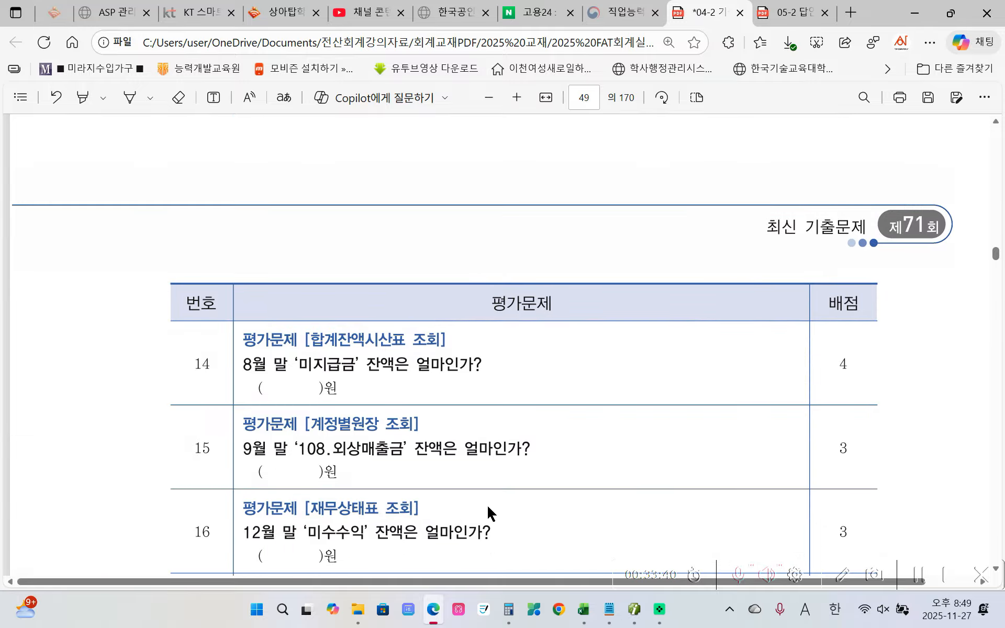
pyautogui.scroll(-10, 488, 510)
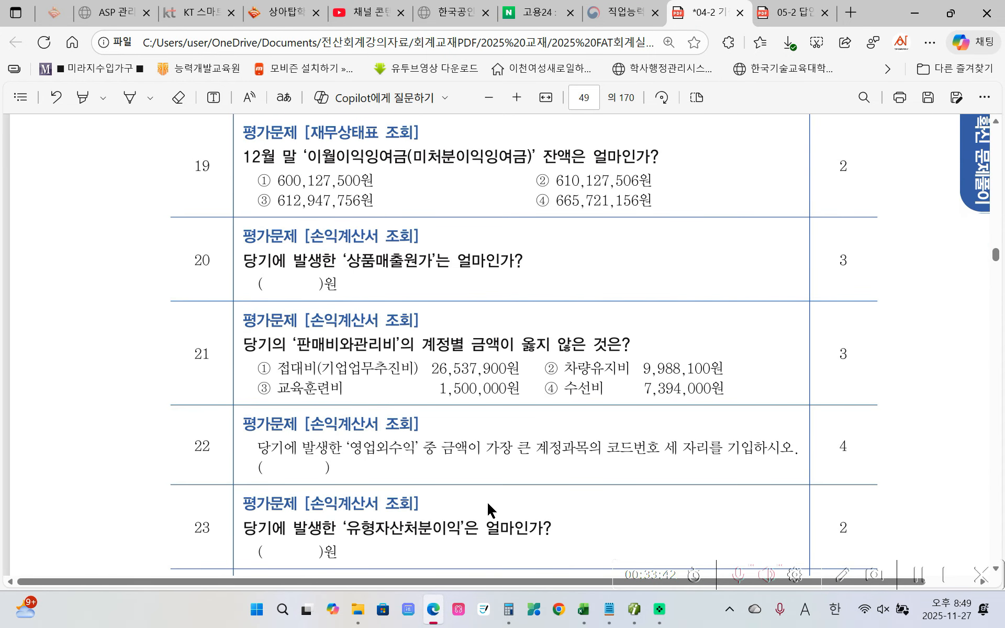
pyautogui.scroll(-10, 487, 504)
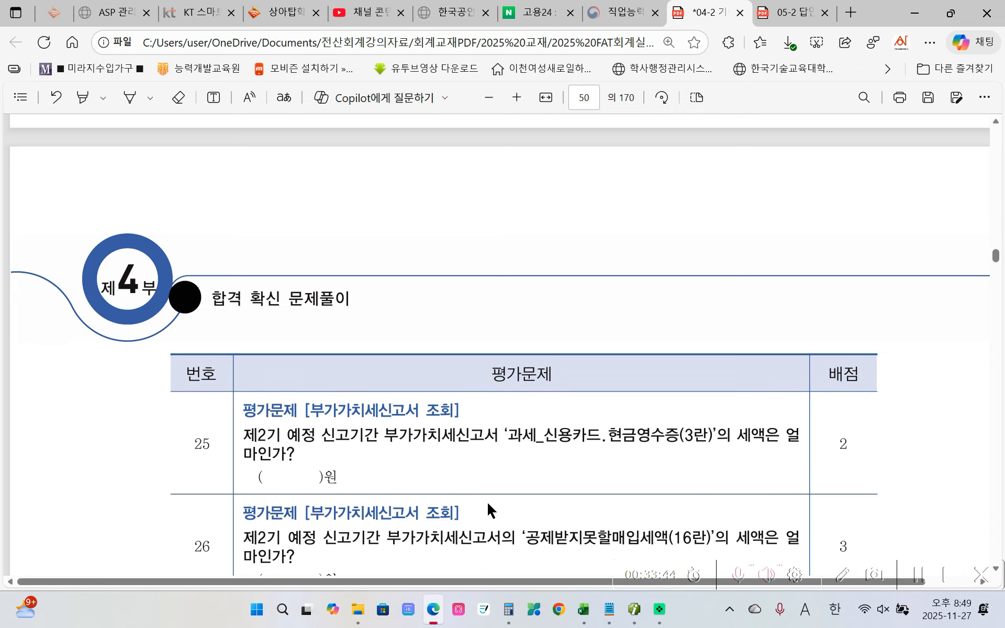
pyautogui.scroll(-4, 488, 511)
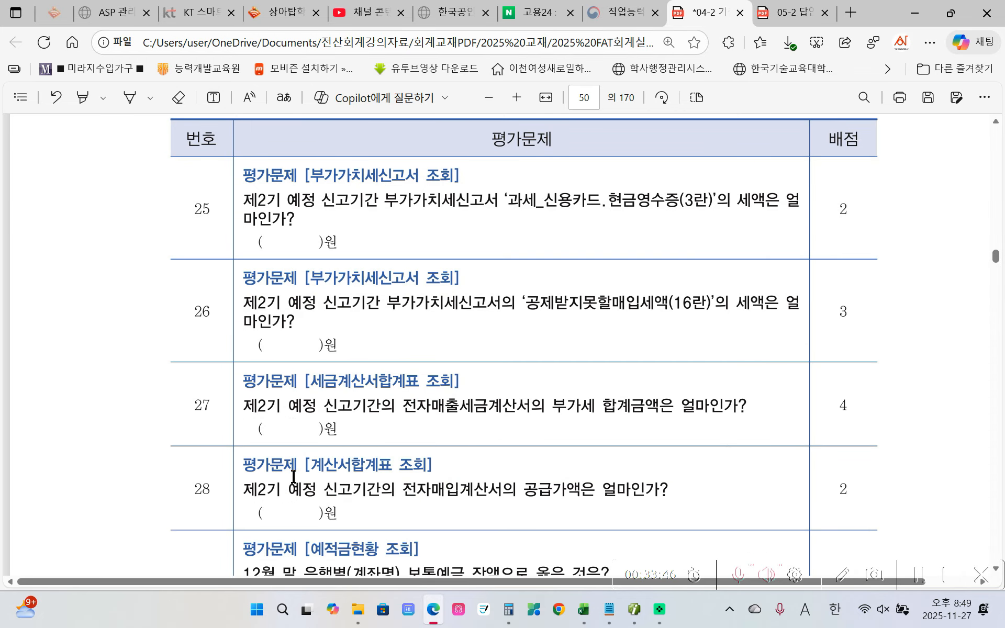
# Switch to the accounting program, query 세금계산서합계표 for 2025년 07월 to 09월, inspect the electronic purchase subtotal, then close it
pyautogui.click(635, 609)
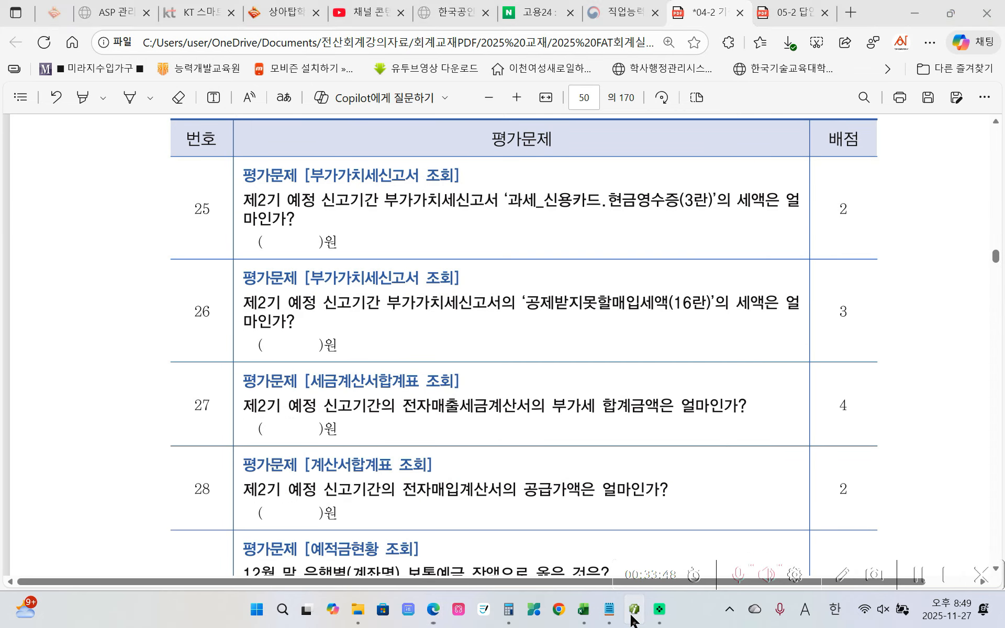
pyautogui.click(23, 113)
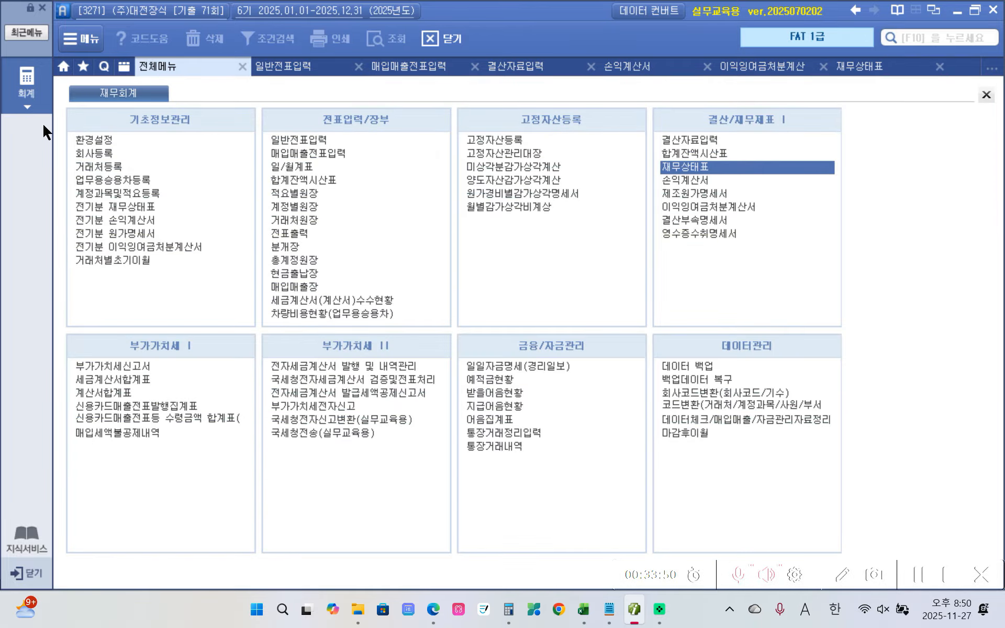
pyautogui.click(104, 379)
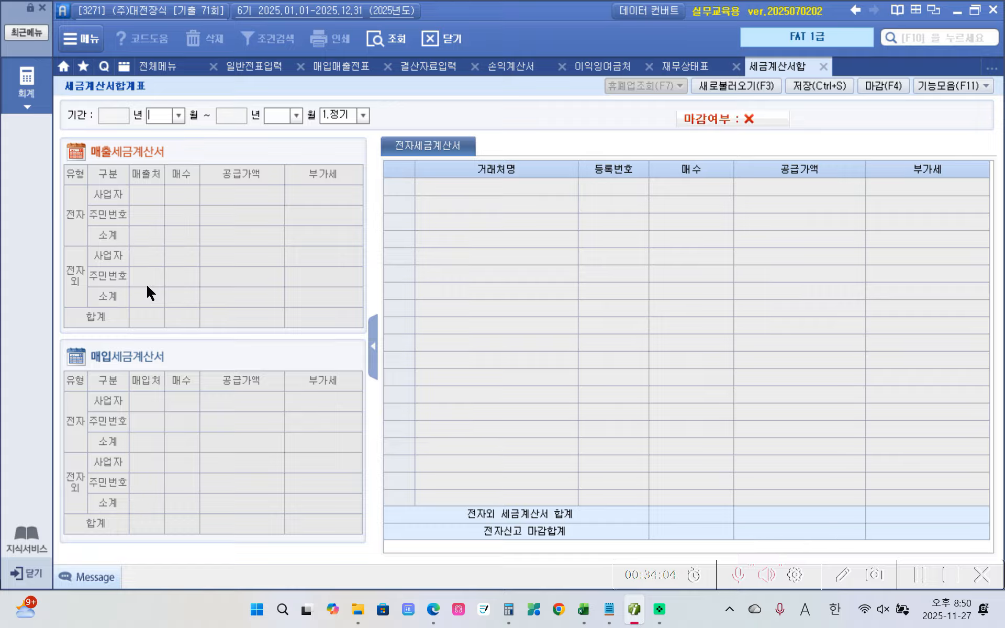
pyautogui.write('07')
pyautogui.press('Return')
pyautogui.write('9')
pyautogui.press('Return')
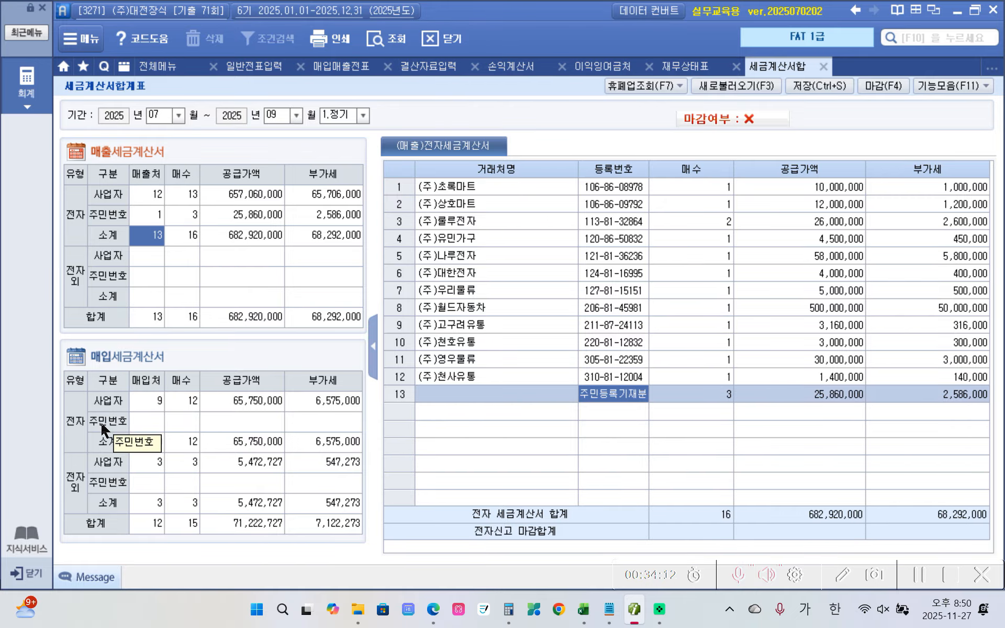
pyautogui.click(209, 437)
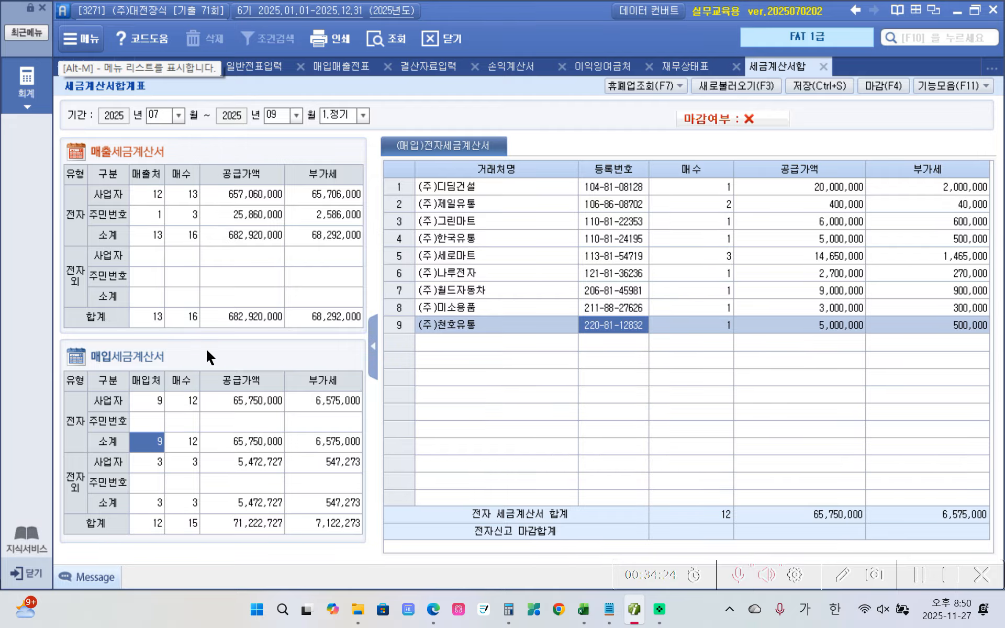
pyautogui.click(823, 66)
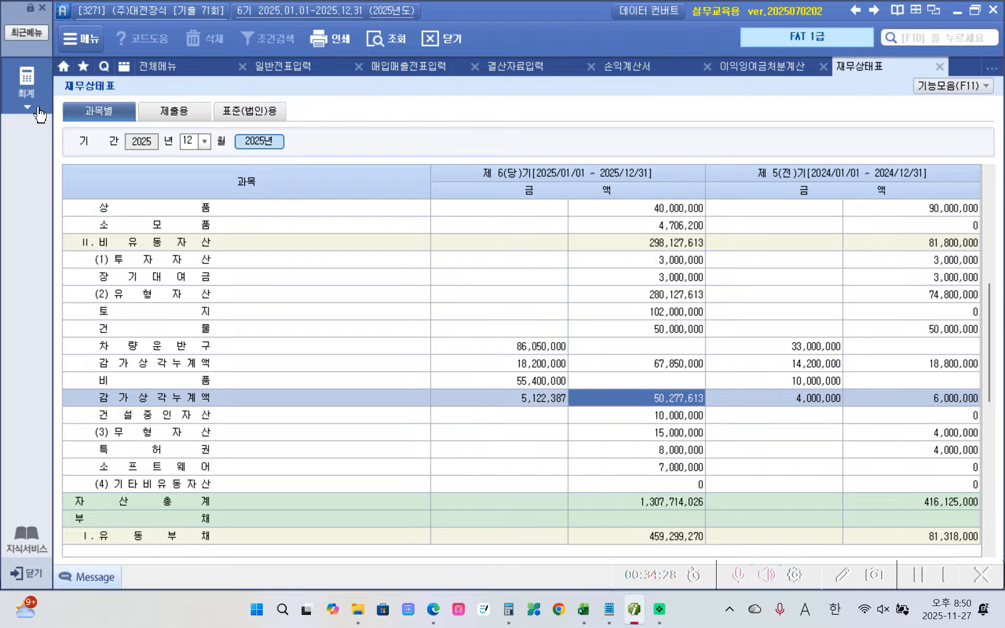
# Query 계산서합계표 for 2025년 07월 to 09월 and inspect the supplier details behind the electronic purchase subtotal
pyautogui.click(29, 94)
pyautogui.click(110, 393)
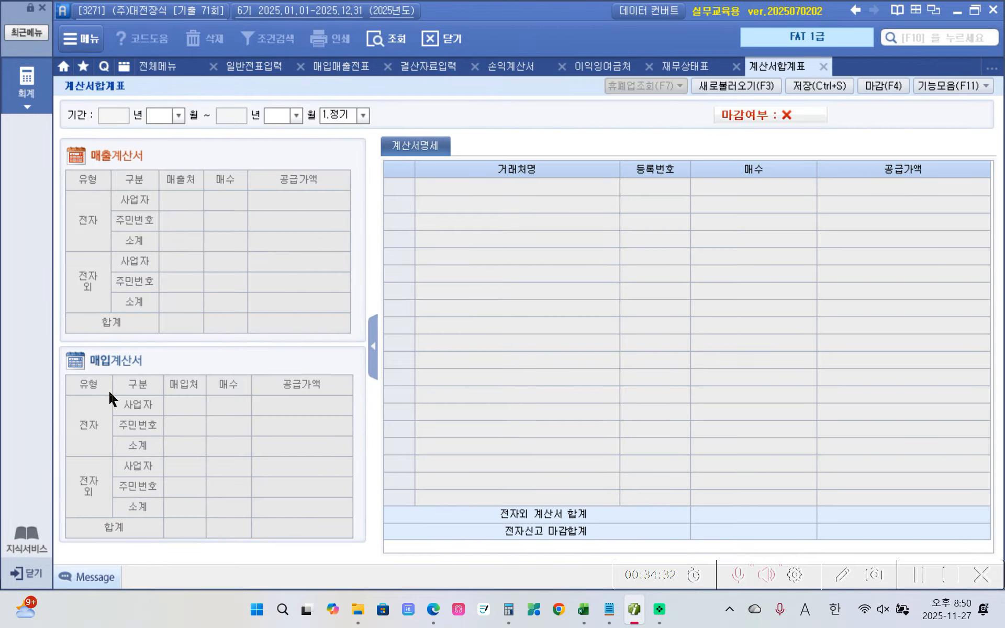
pyautogui.write('7')
pyautogui.press('Return')
pyautogui.write('9')
pyautogui.press('Return')
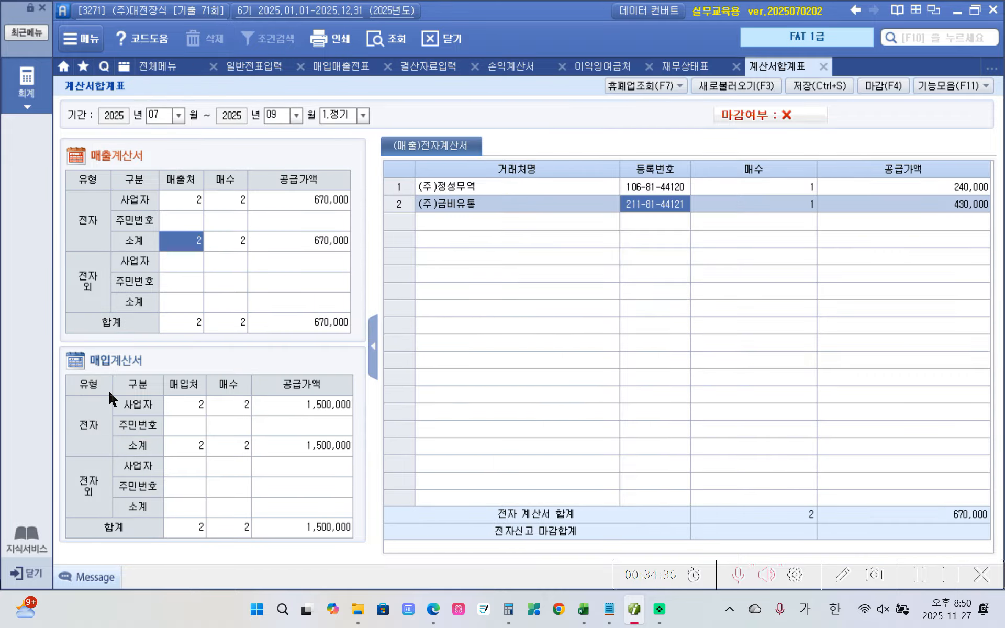
pyautogui.click(319, 442)
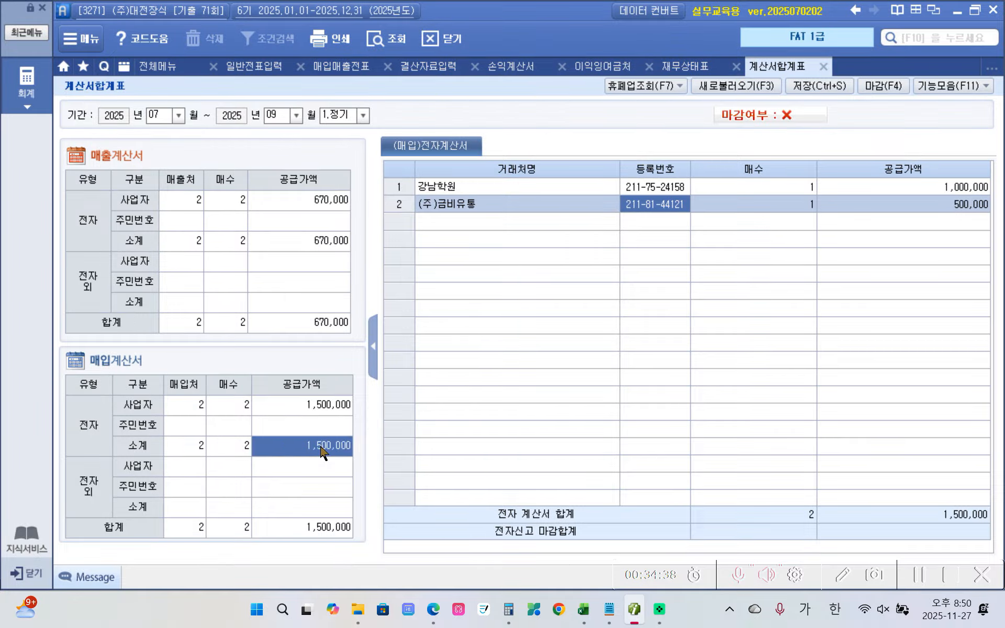